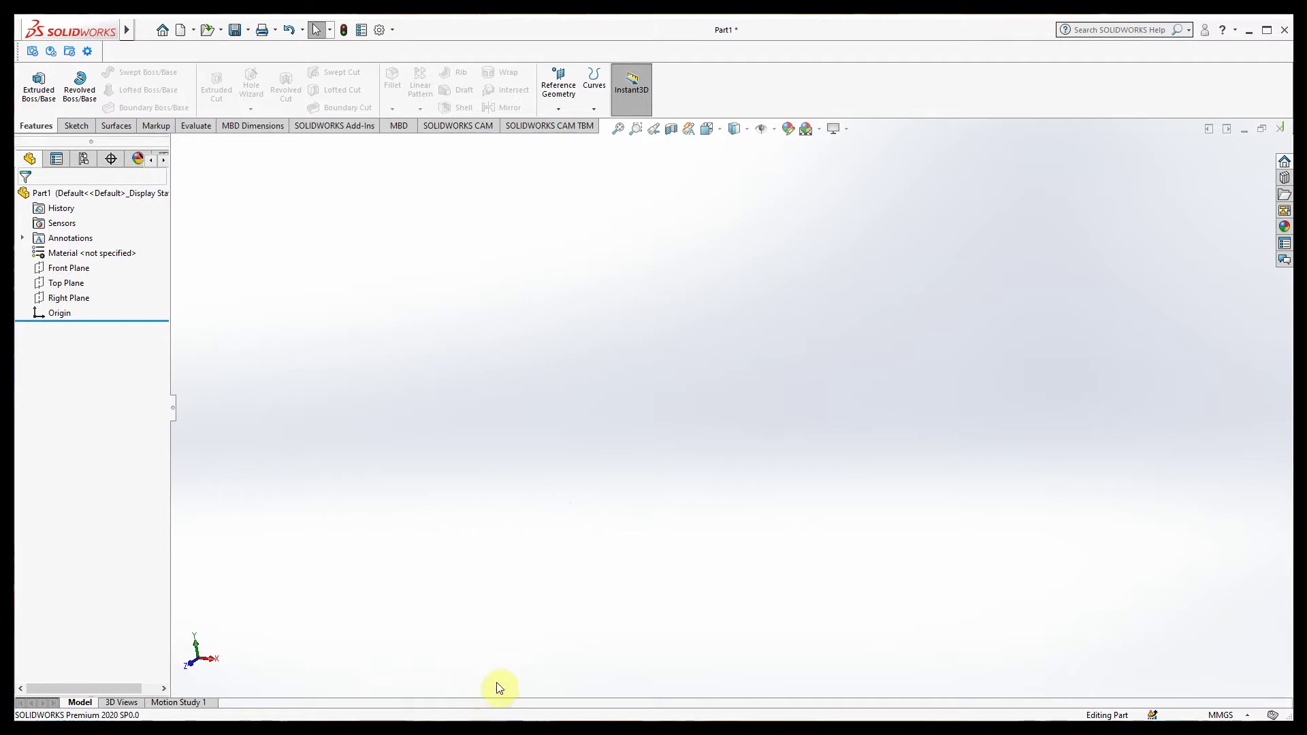
Step: Switch to the reference picture in Snipping Tool and trace the elbow's curved path and the outlines of both square flanges
left_click(485, 734)
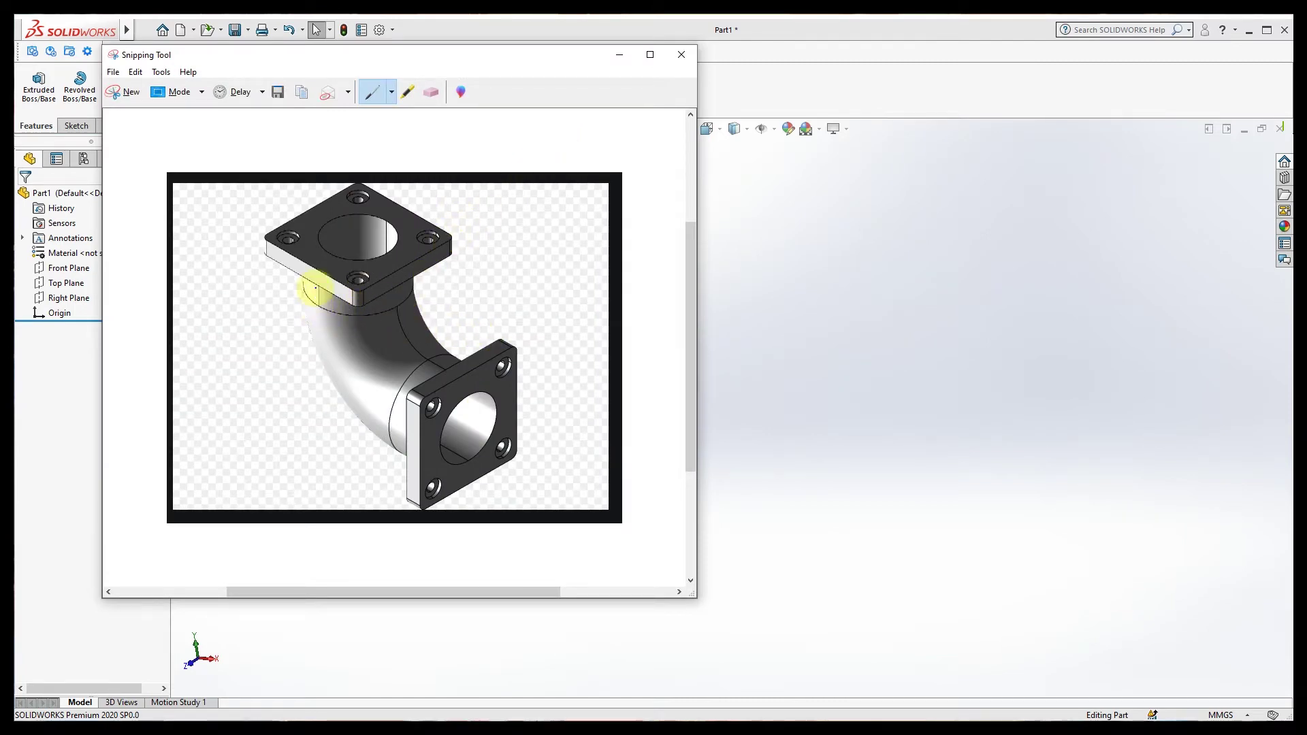
left_click_drag(318, 289, 318, 341)
left_click_drag(377, 418, 393, 431)
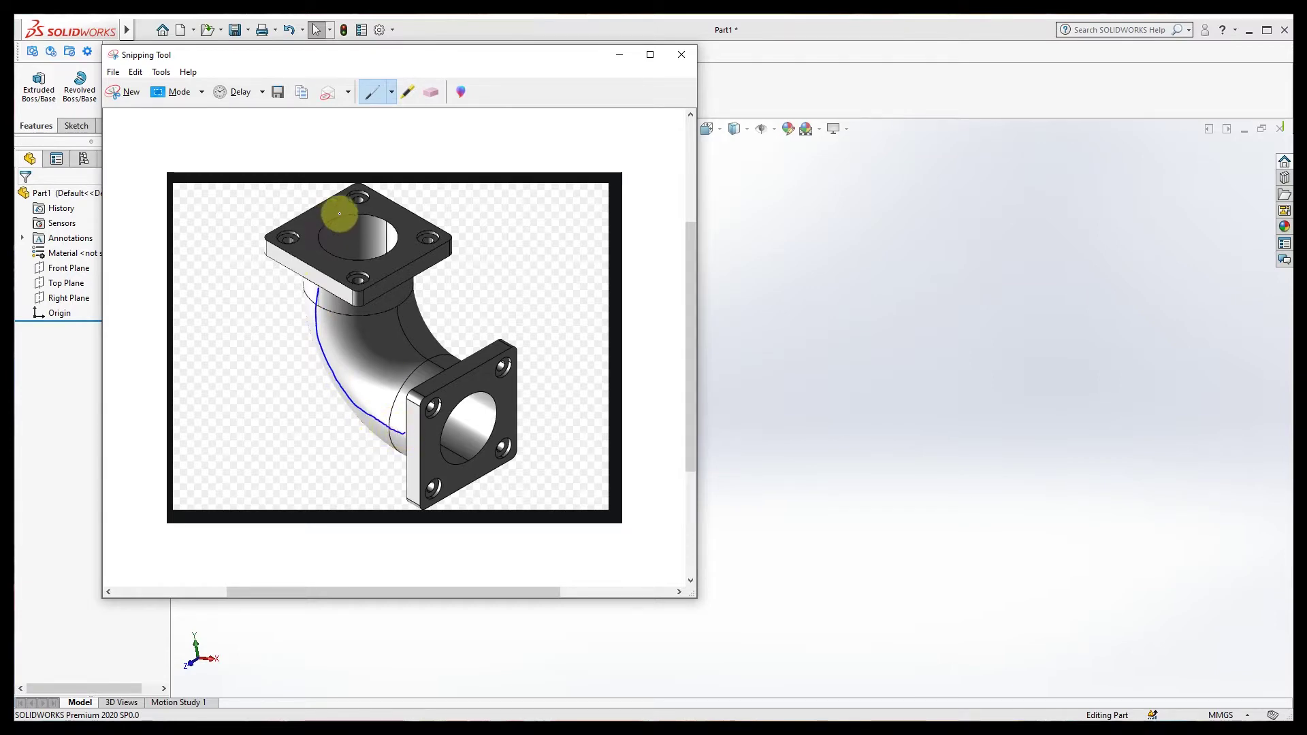
mouse_move(356, 183)
left_mouse_down()
mouse_move(277, 234)
mouse_move(347, 295)
mouse_move(434, 260)
mouse_move(432, 228)
mouse_move(353, 186)
left_mouse_up()
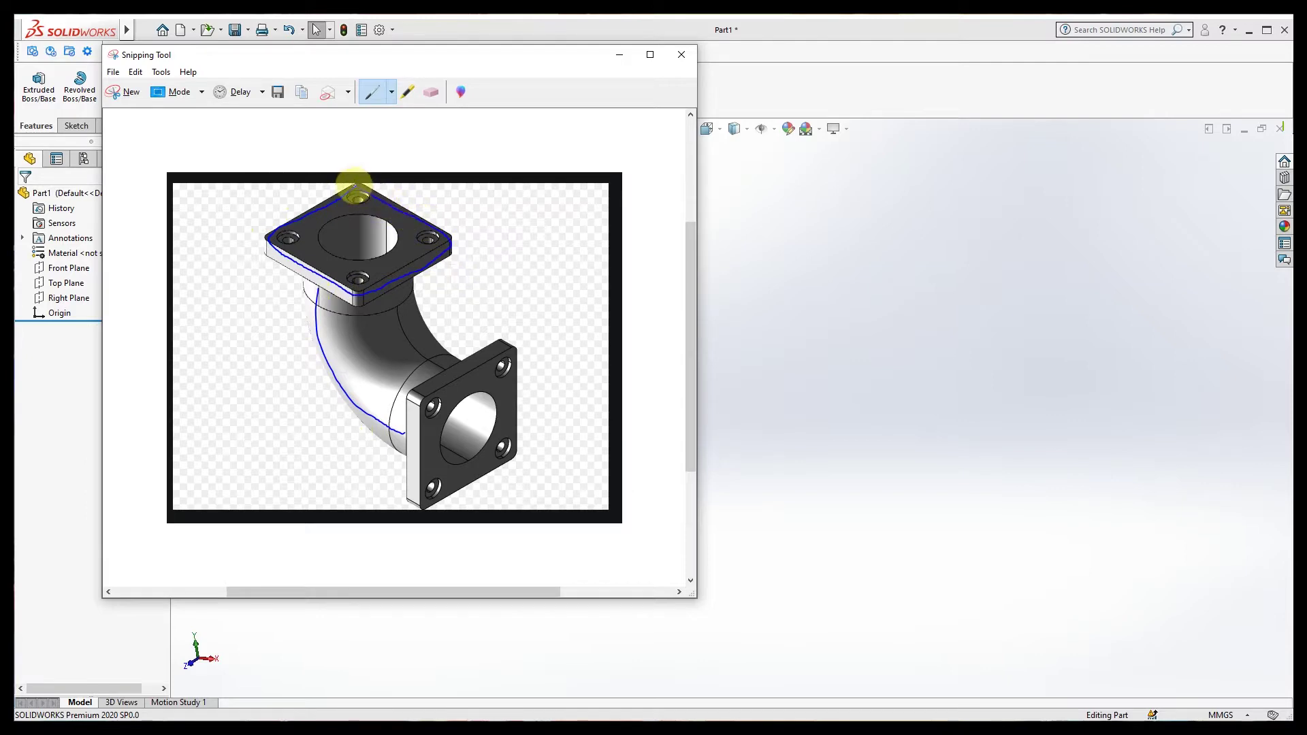
mouse_move(515, 349)
left_mouse_down()
mouse_move(437, 379)
mouse_move(420, 408)
mouse_move(414, 507)
mouse_move(520, 437)
mouse_move(507, 347)
left_mouse_up()
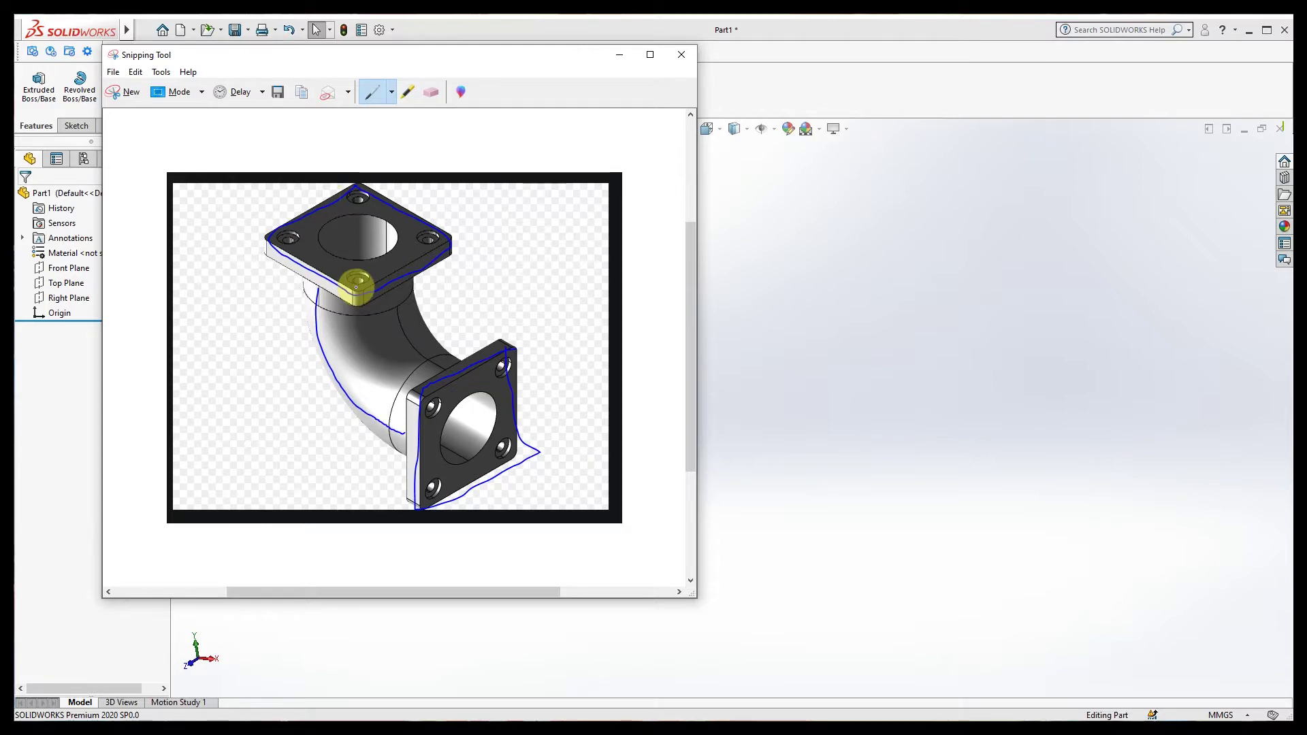
left_click(620, 56)
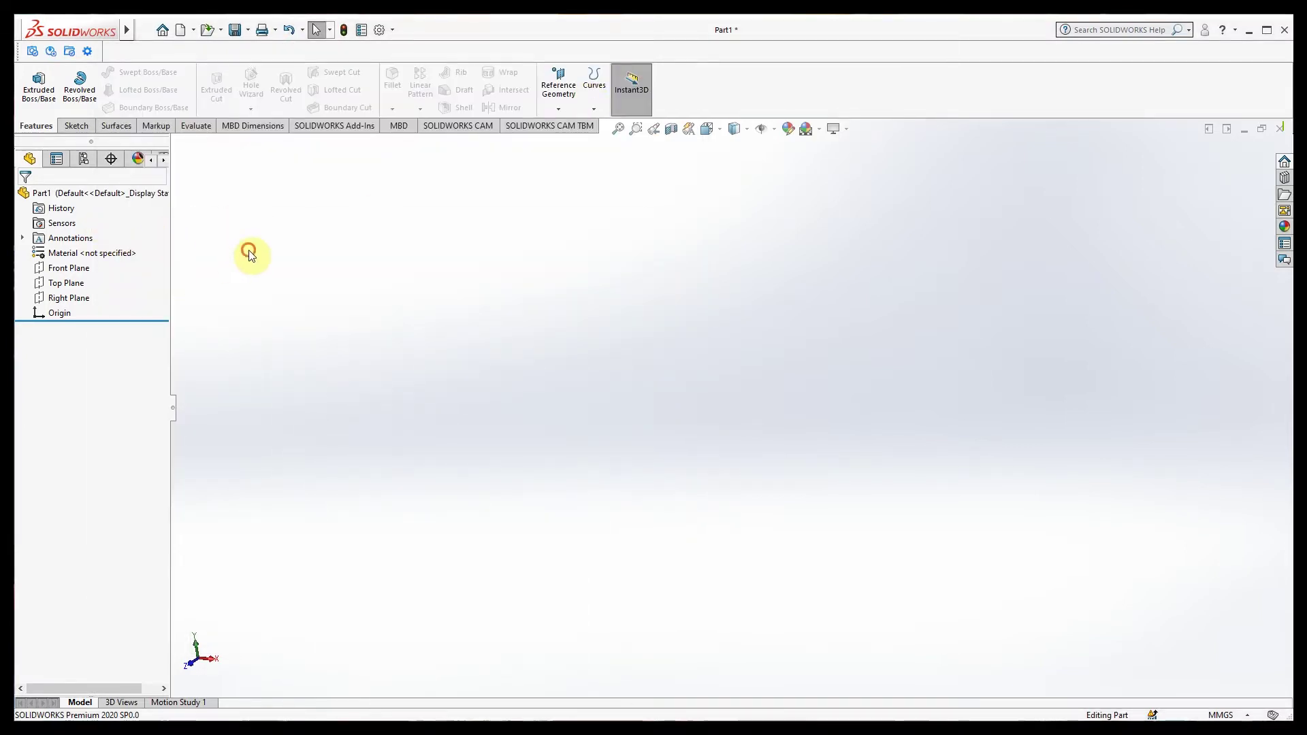
Step: Create a reference plane offset 50 mm above the Top Plane
left_click(71, 270)
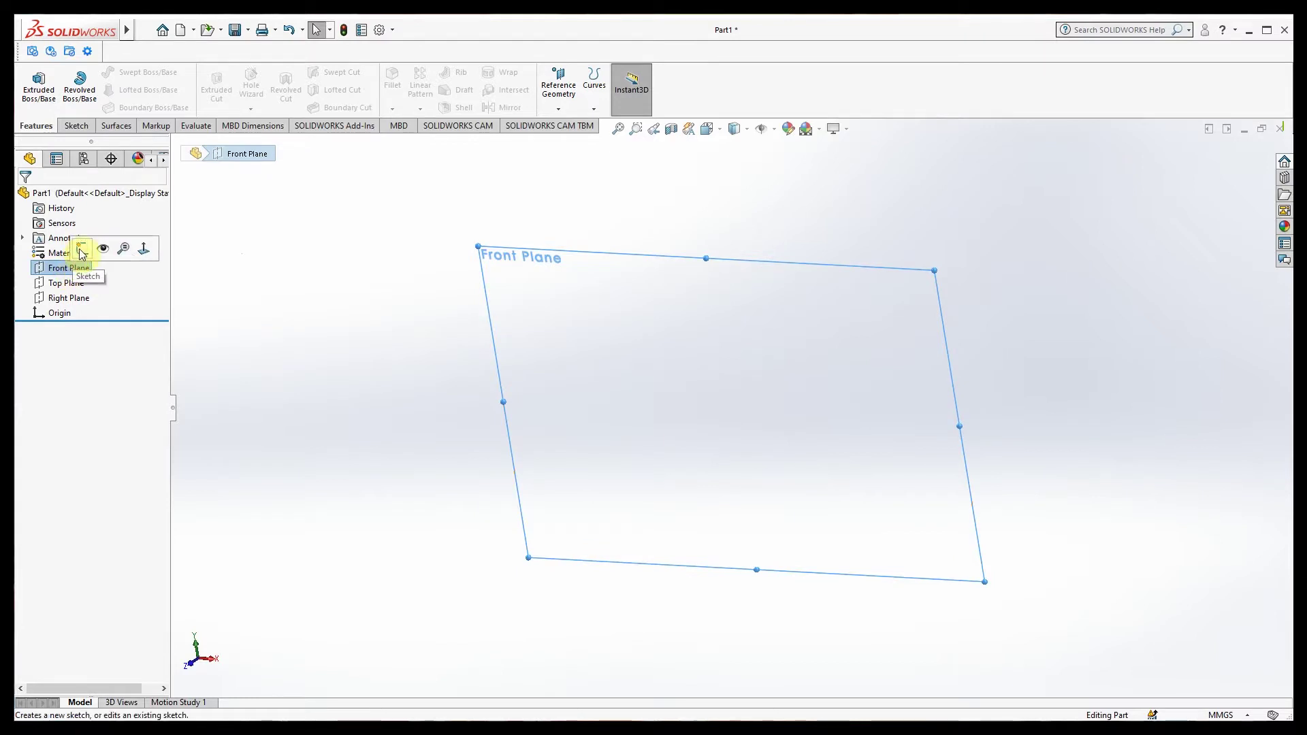
left_click(66, 282)
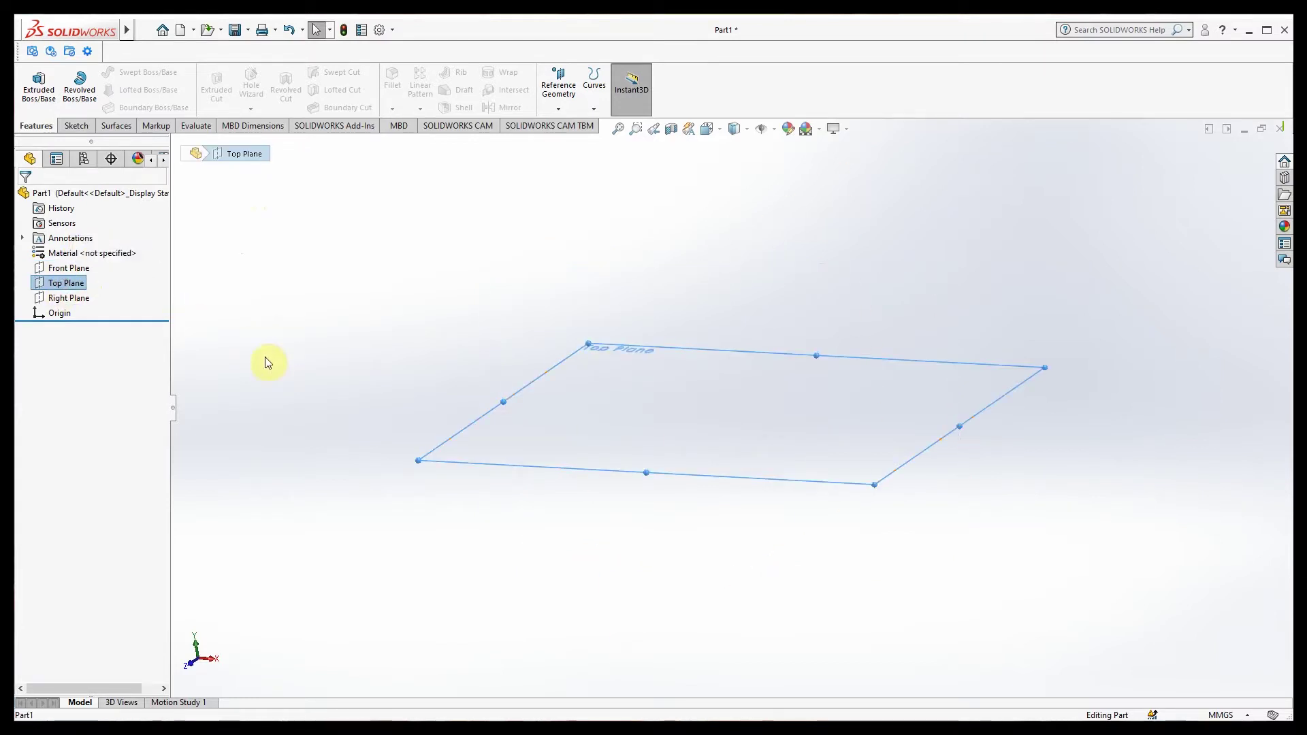
left_click(569, 108)
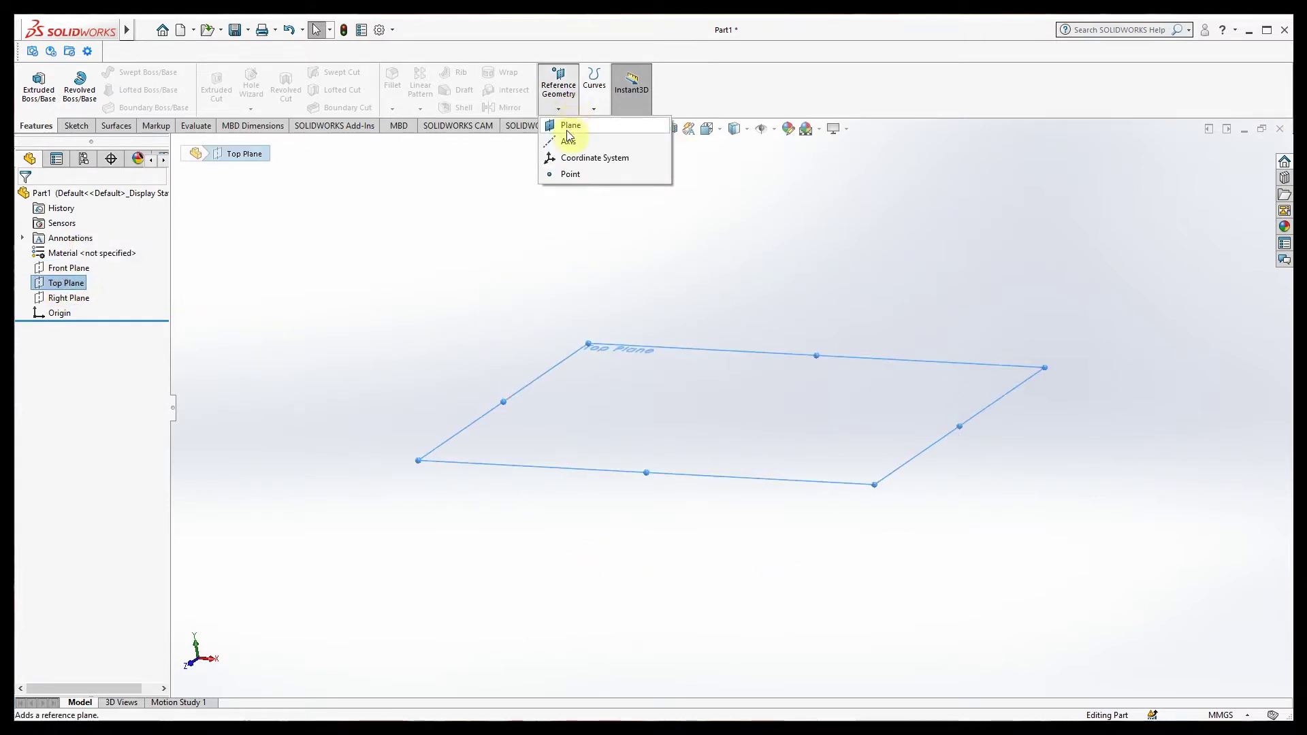
left_click(570, 126)
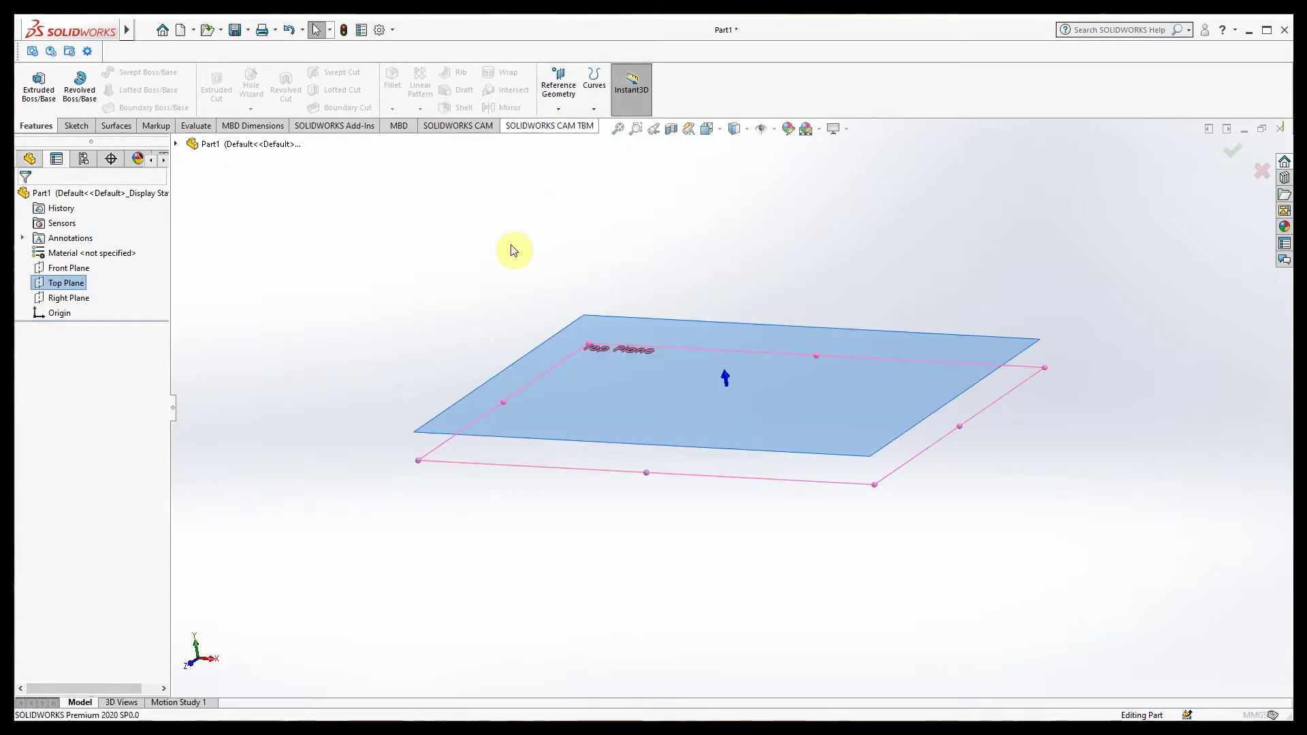
left_click(158, 363)
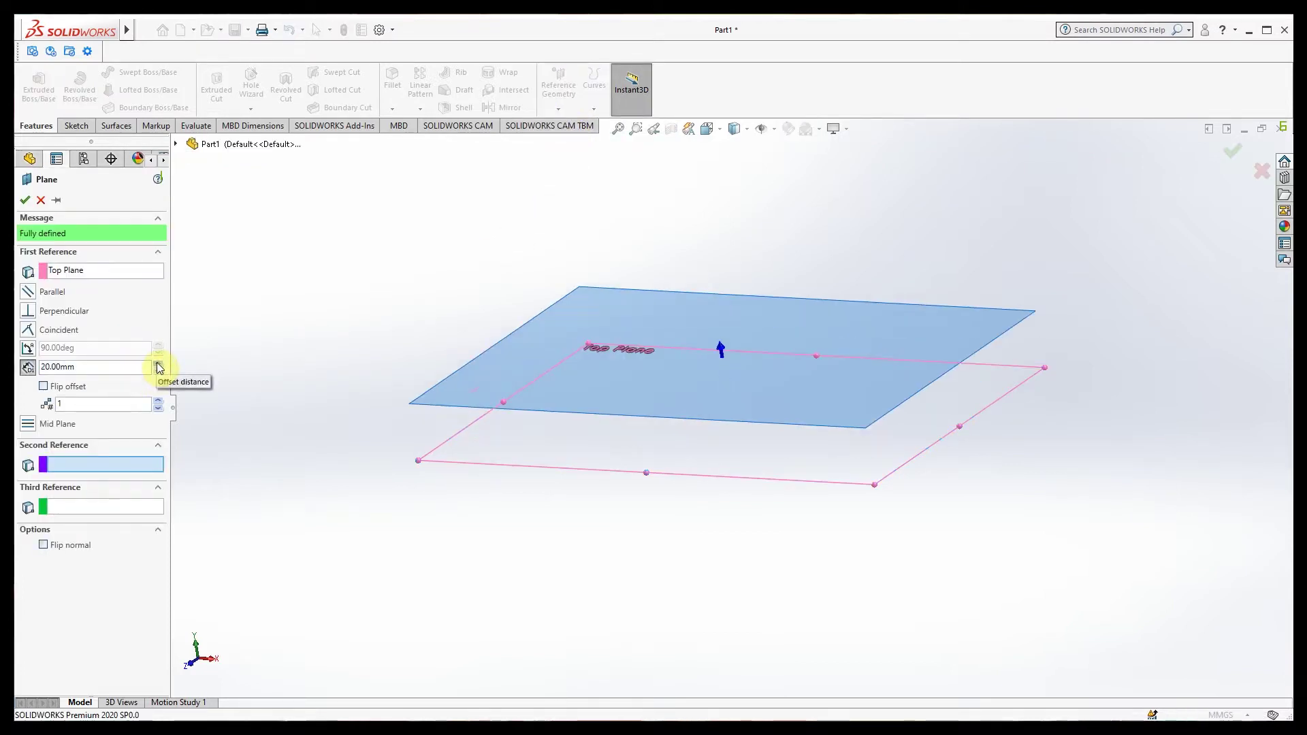
left_click(158, 363)
left_click(158, 363)
left_click(158, 363)
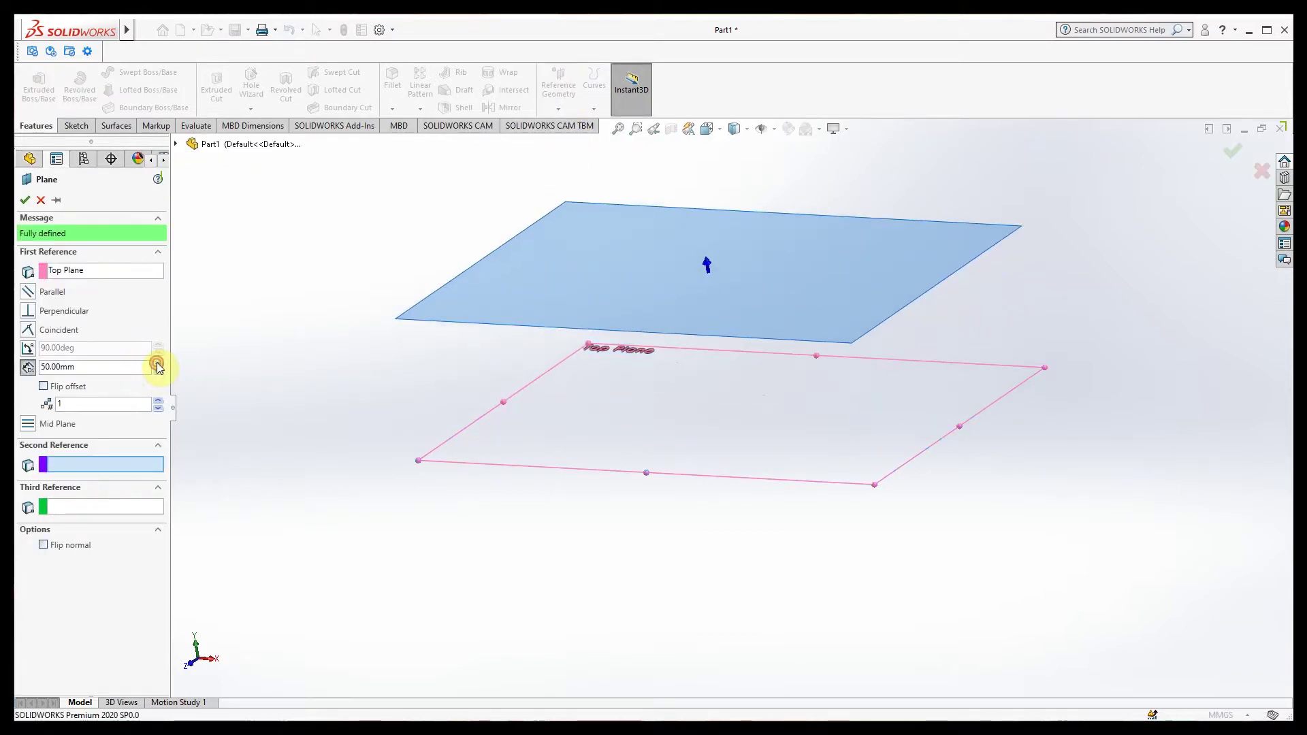
left_click(25, 206)
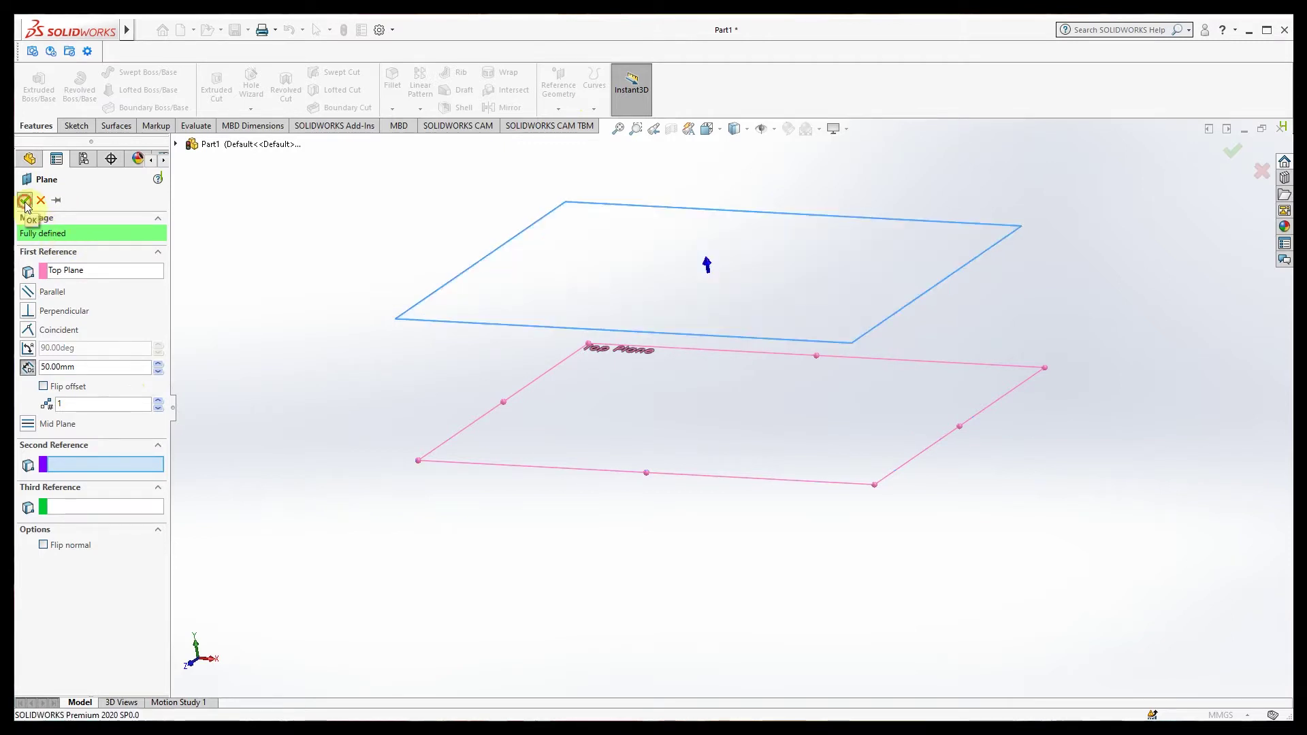
Step: Start a sketch on the Front Plane and draw a 50 mm horizontal line along the offset plane, leftward from above the origin
middle_click_drag(282, 320, 345, 324)
scroll(345, 323, "up", 5)
scroll(872, 318, "down", 1)
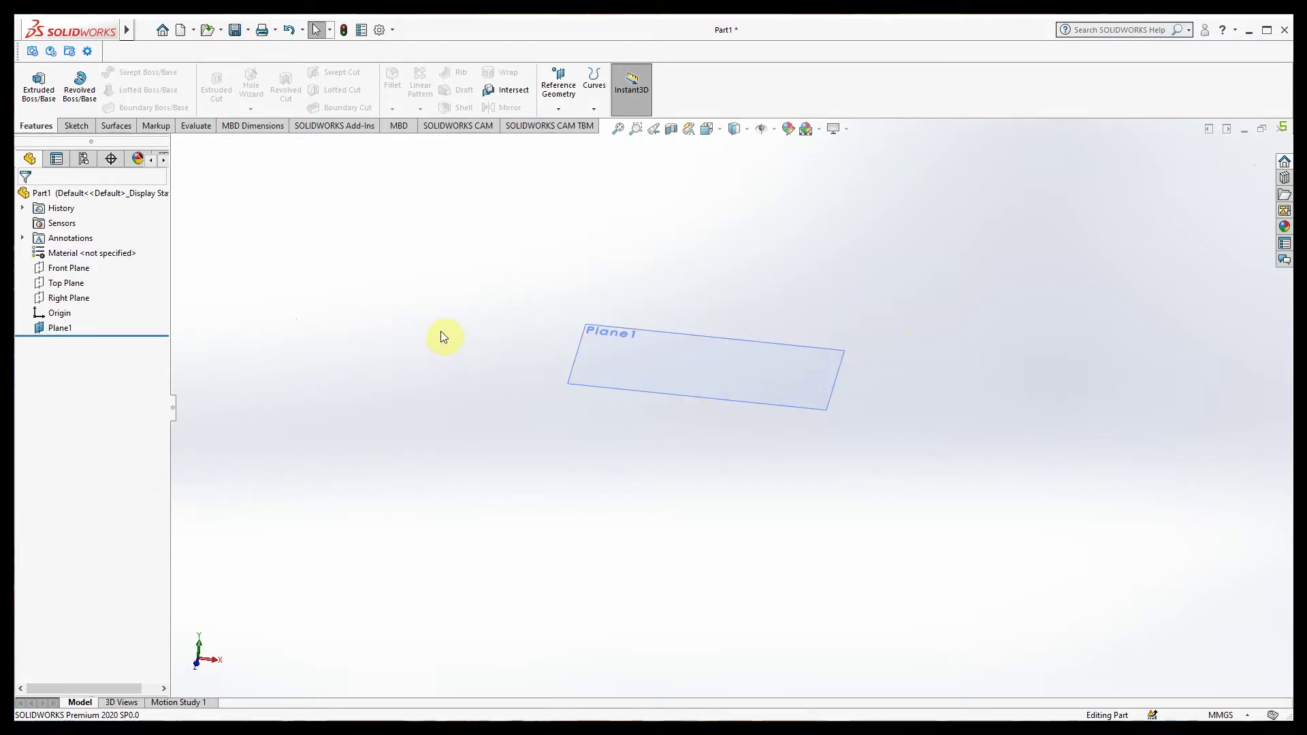
left_click(68, 268)
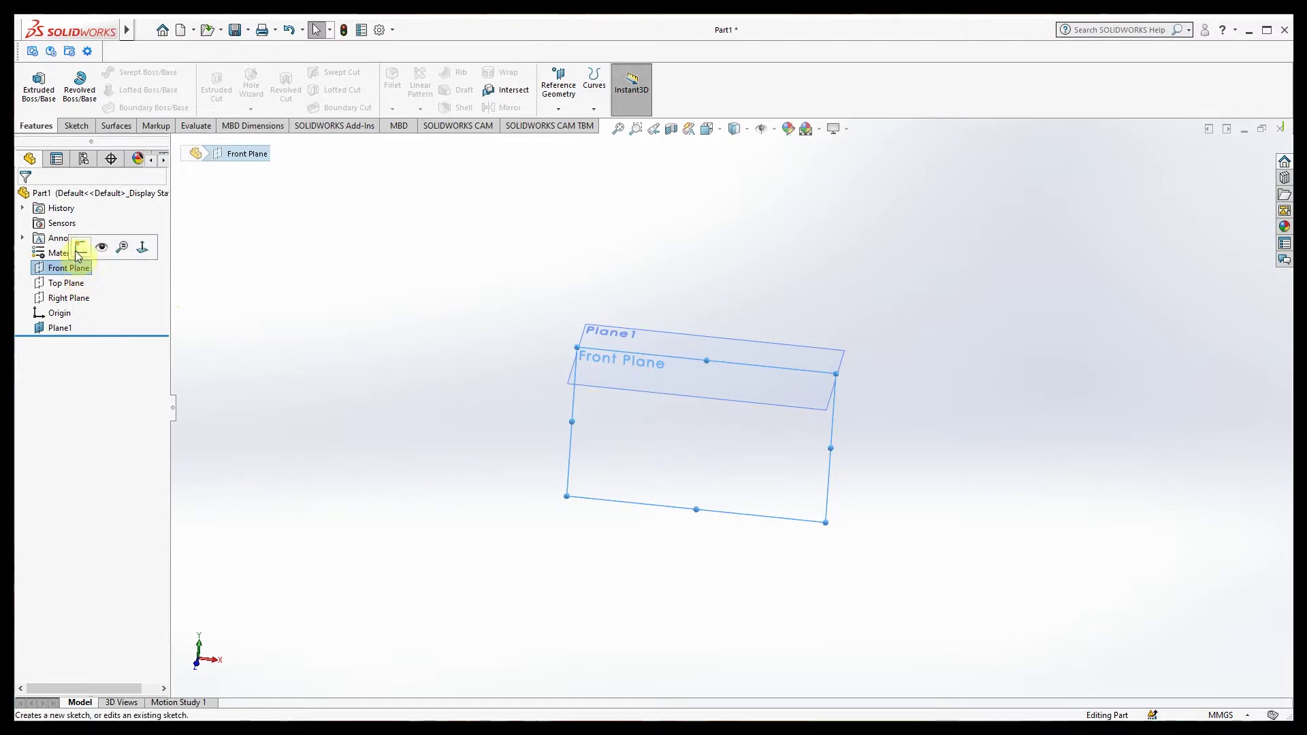
left_click(79, 249)
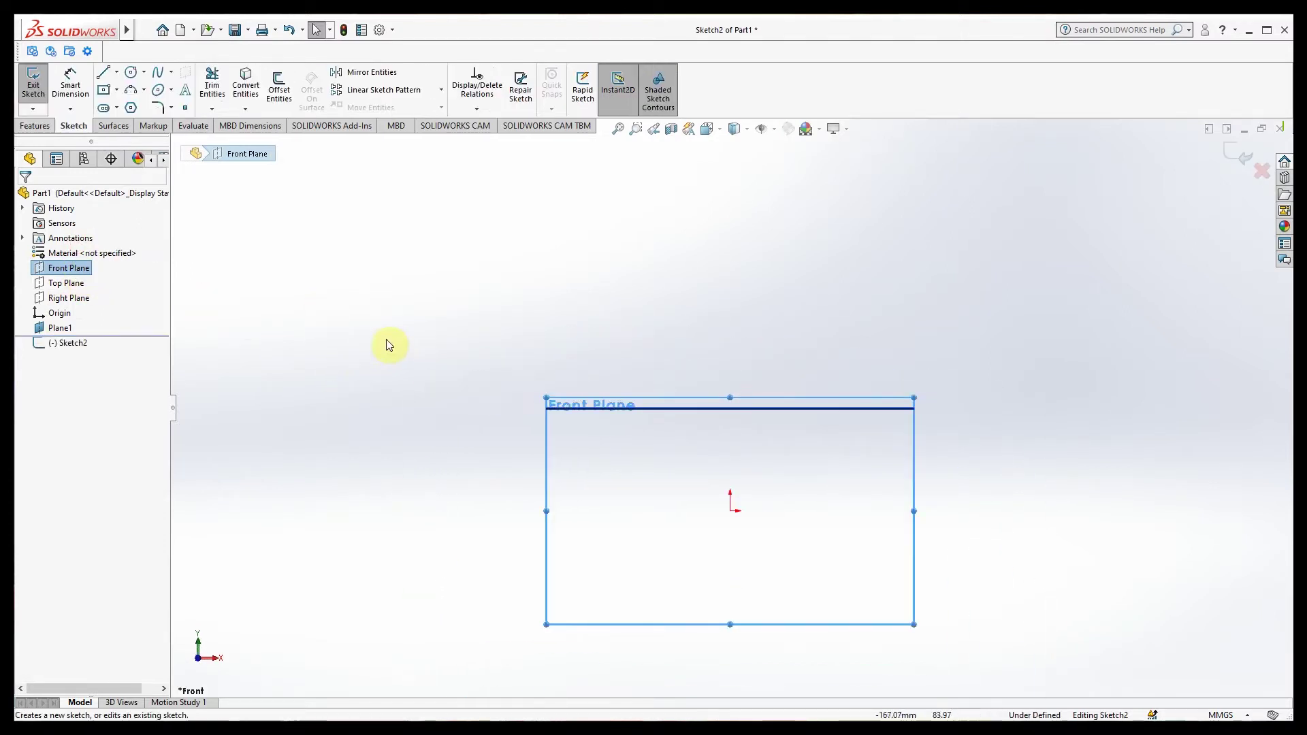
left_click(103, 73)
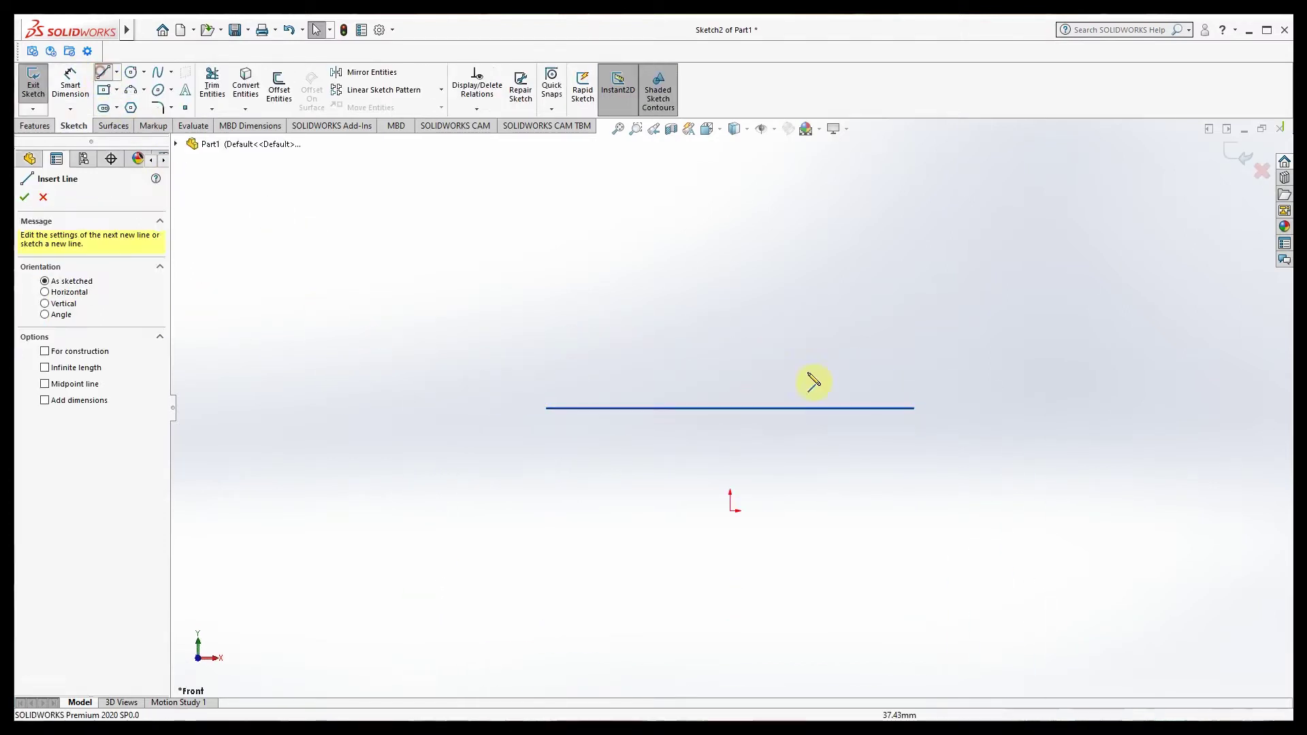
left_click(730, 409)
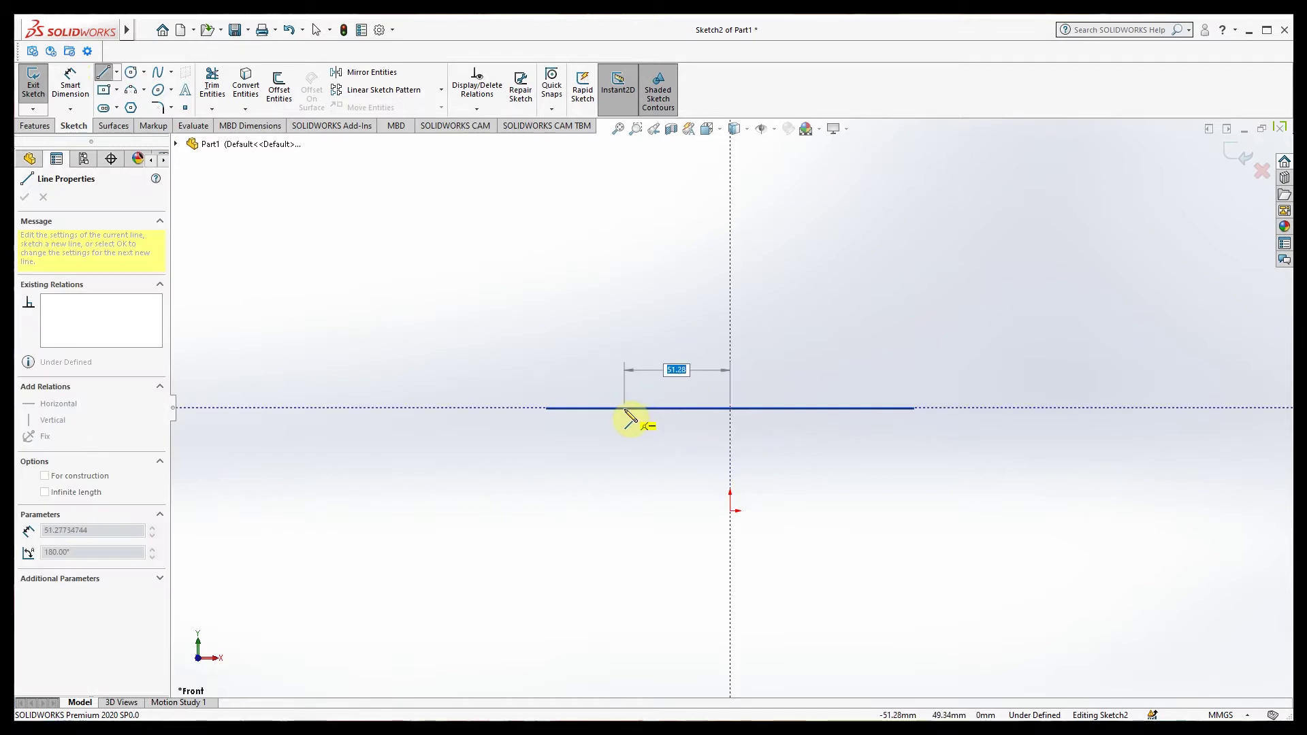
type("50")
key("Return")
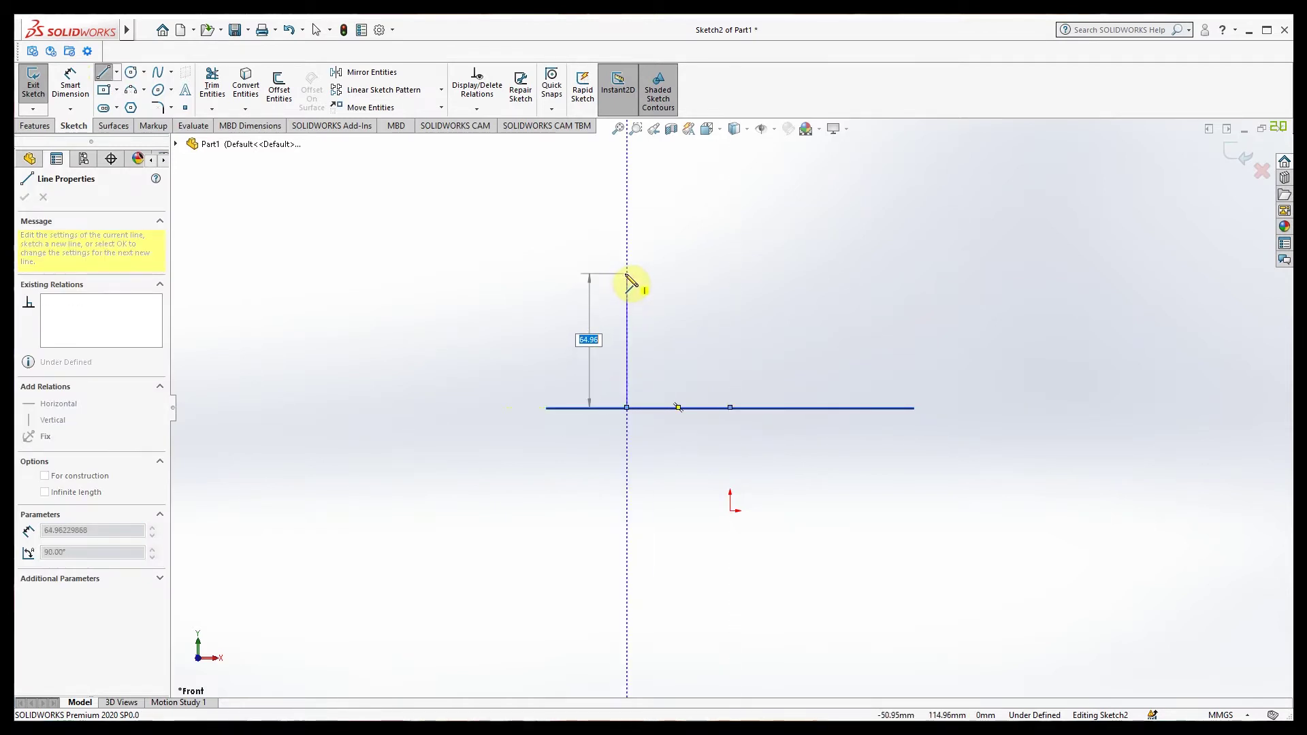
Step: Draw a line about 79 mm long upward from the horizontal line's left end and constrain it vertical
left_click(626, 259)
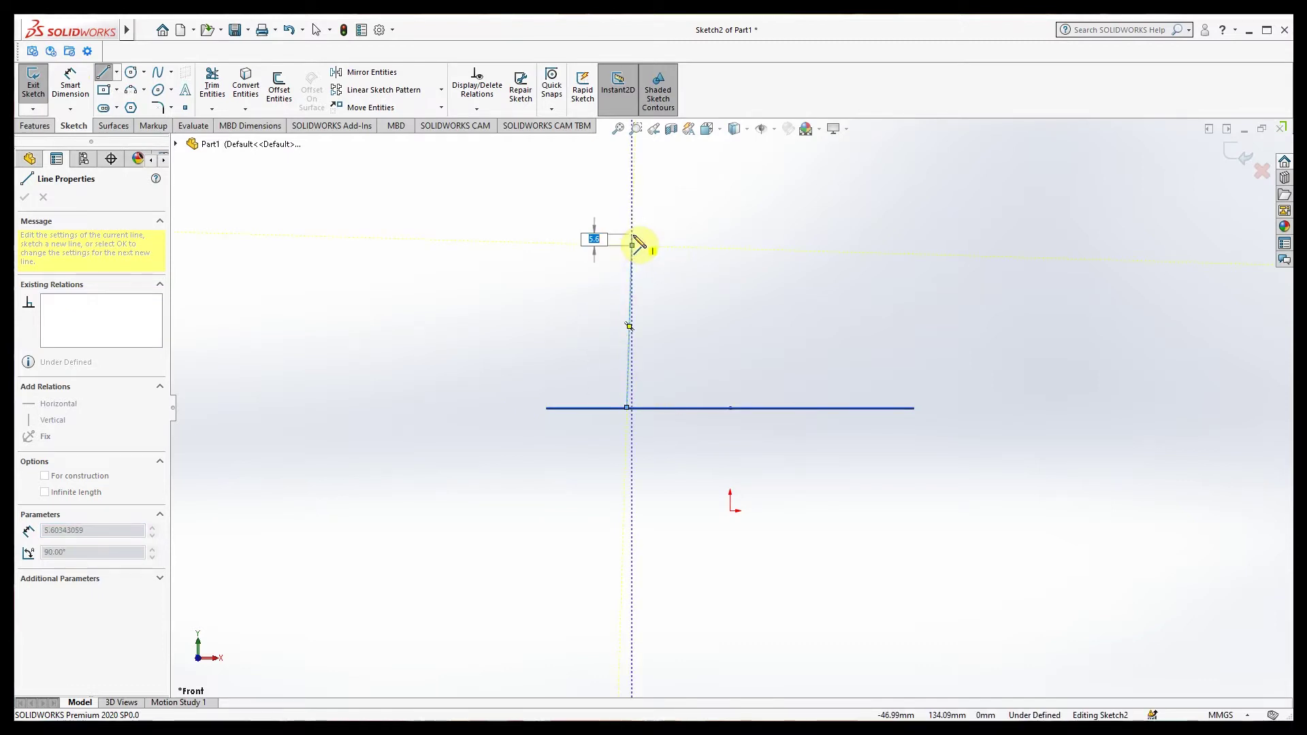
right_click(622, 233)
left_click(656, 233)
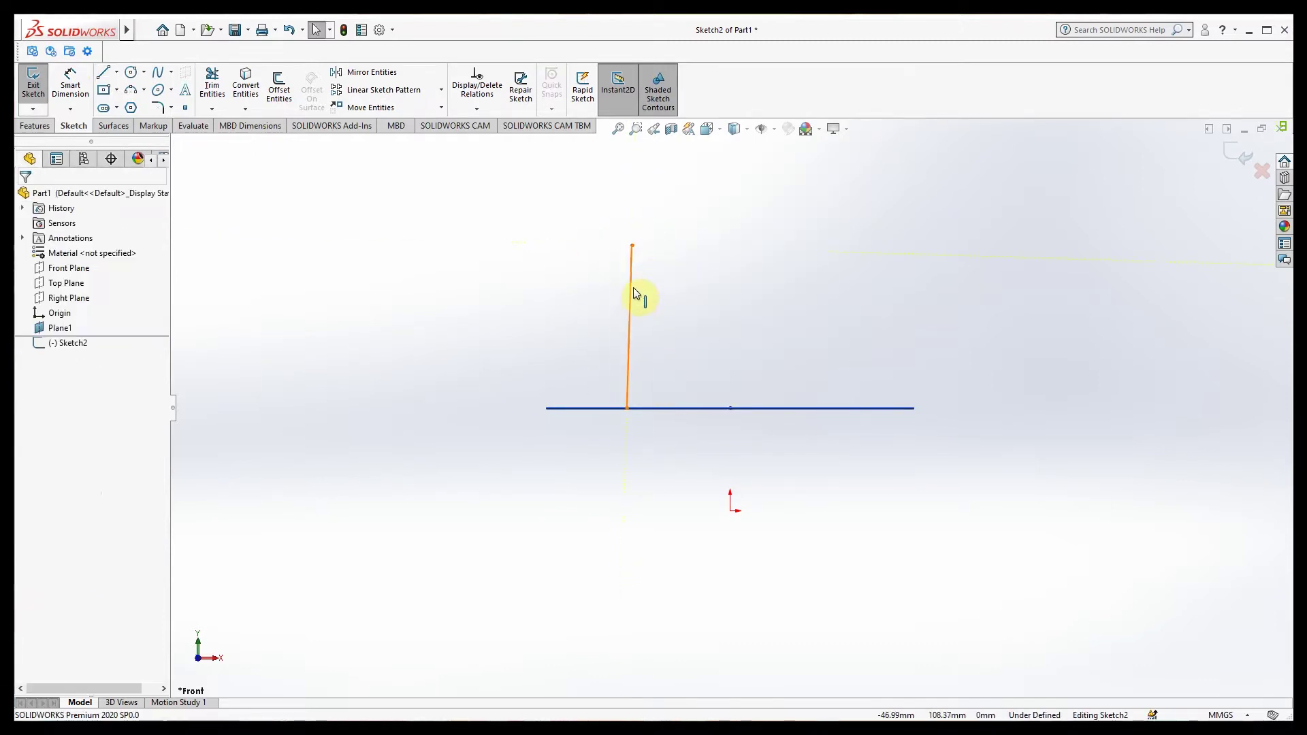
left_click(633, 287)
left_click(674, 310)
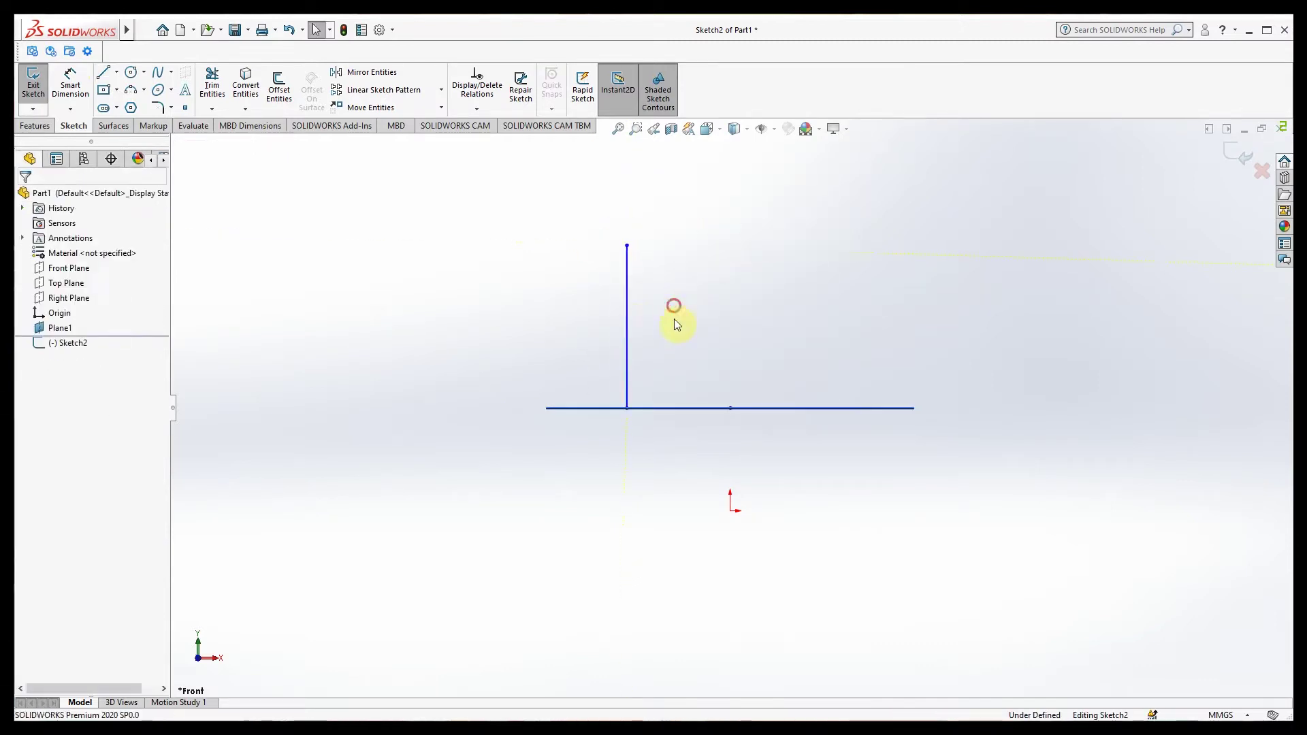
Step: Dimension the horizontal line's length as 50 mm
left_click(71, 86)
left_click(664, 408)
left_click(663, 444)
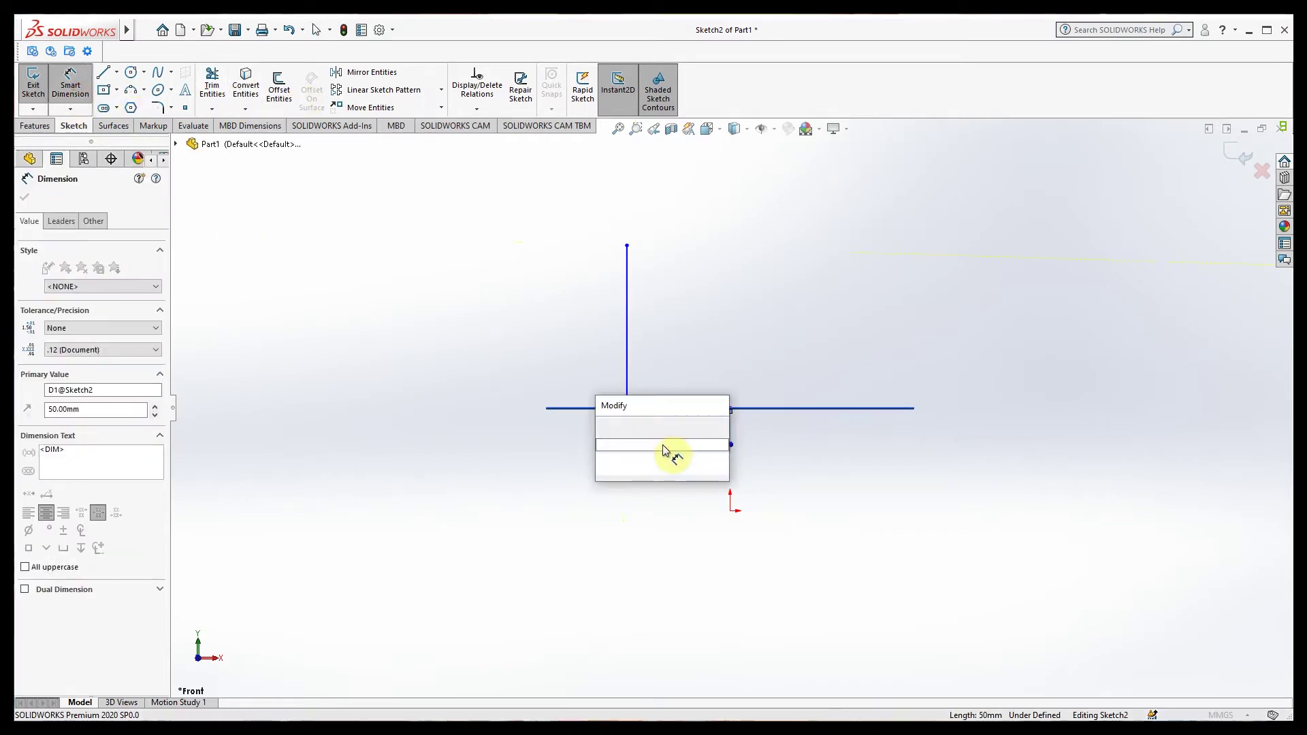
type("50")
key("Return")
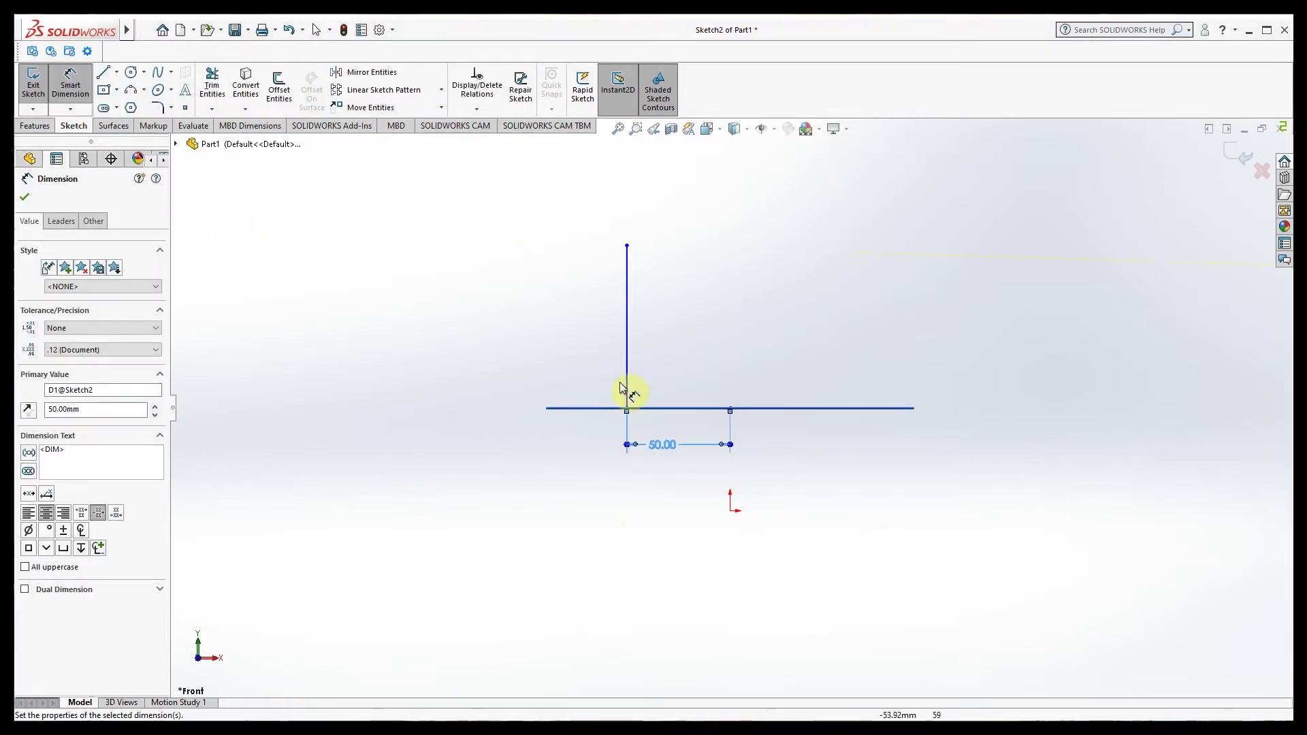
Step: Dimension the vertical line's length and link it by equation to the horizontal line's dimension, ="D1@Sketch2"
left_click(627, 373)
left_click(574, 354)
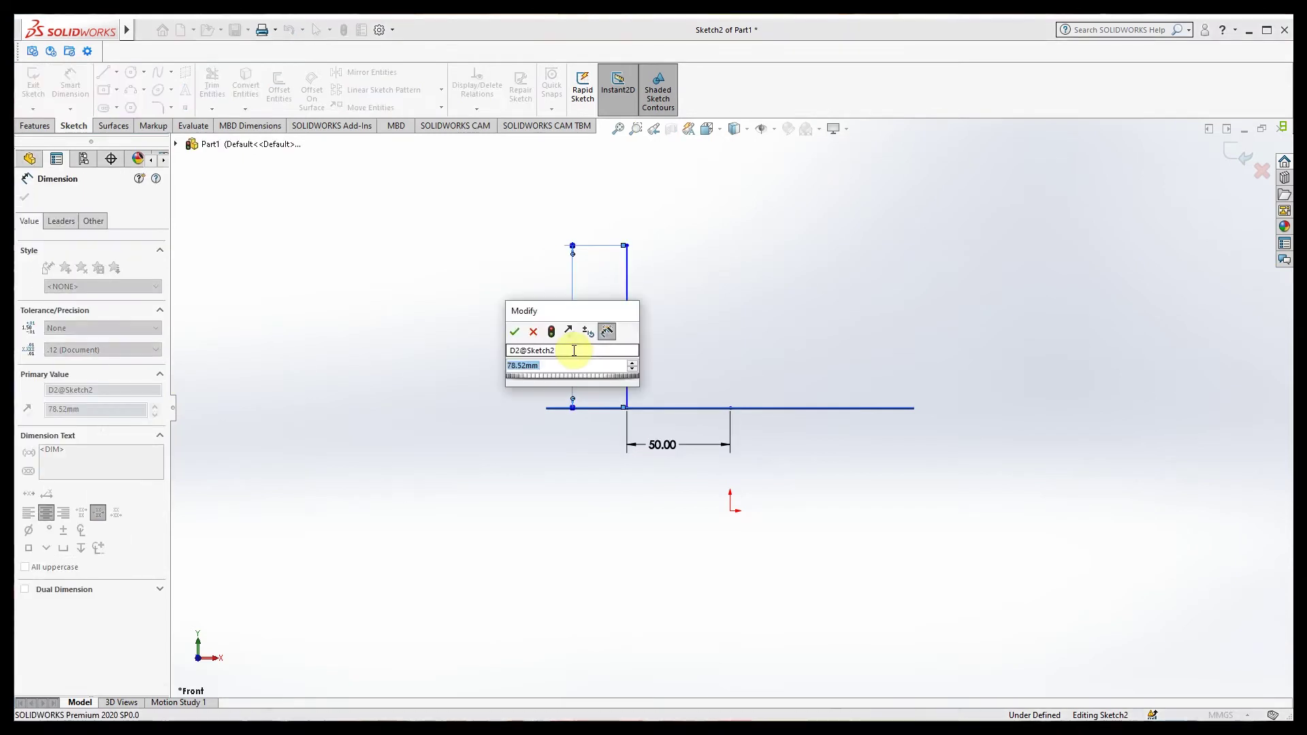
type("=")
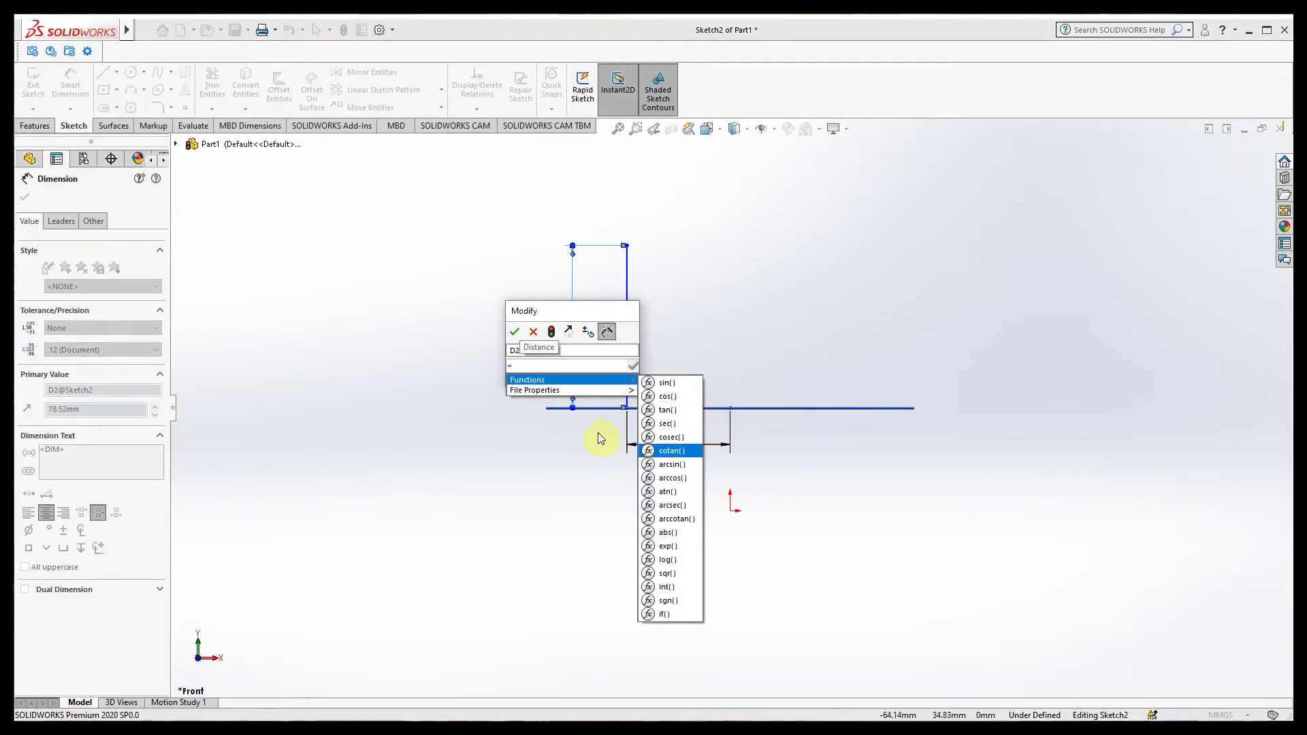
left_click(661, 446)
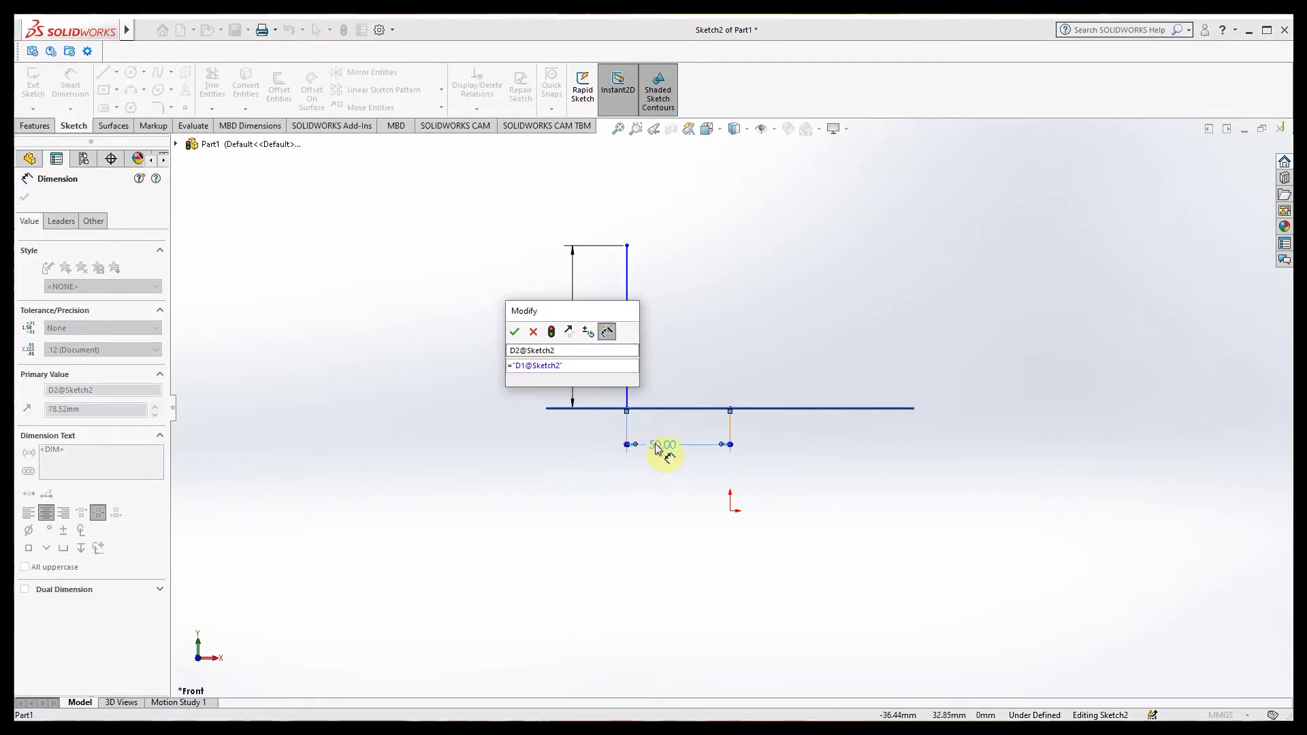
left_click(514, 331)
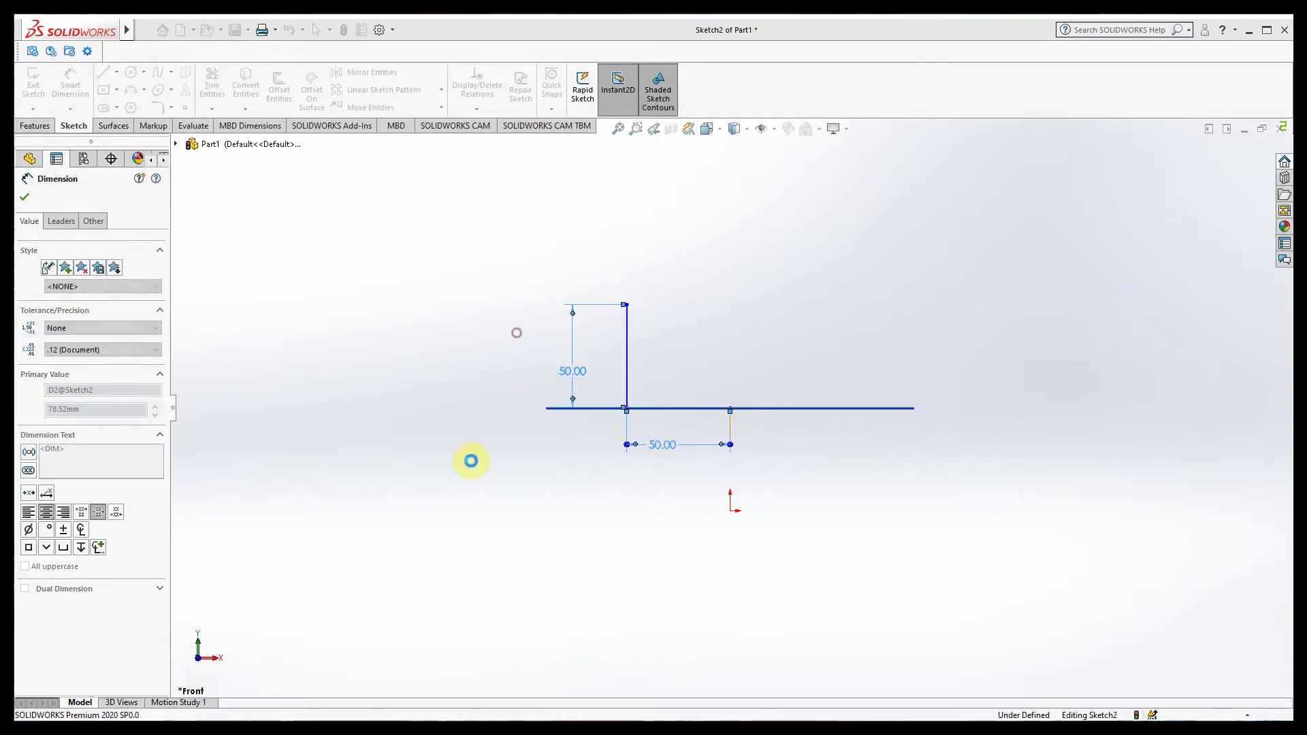
left_click(473, 463)
Step: Round the corner between the vertical and horizontal lines with a 40 mm sketch fillet
left_click(158, 108)
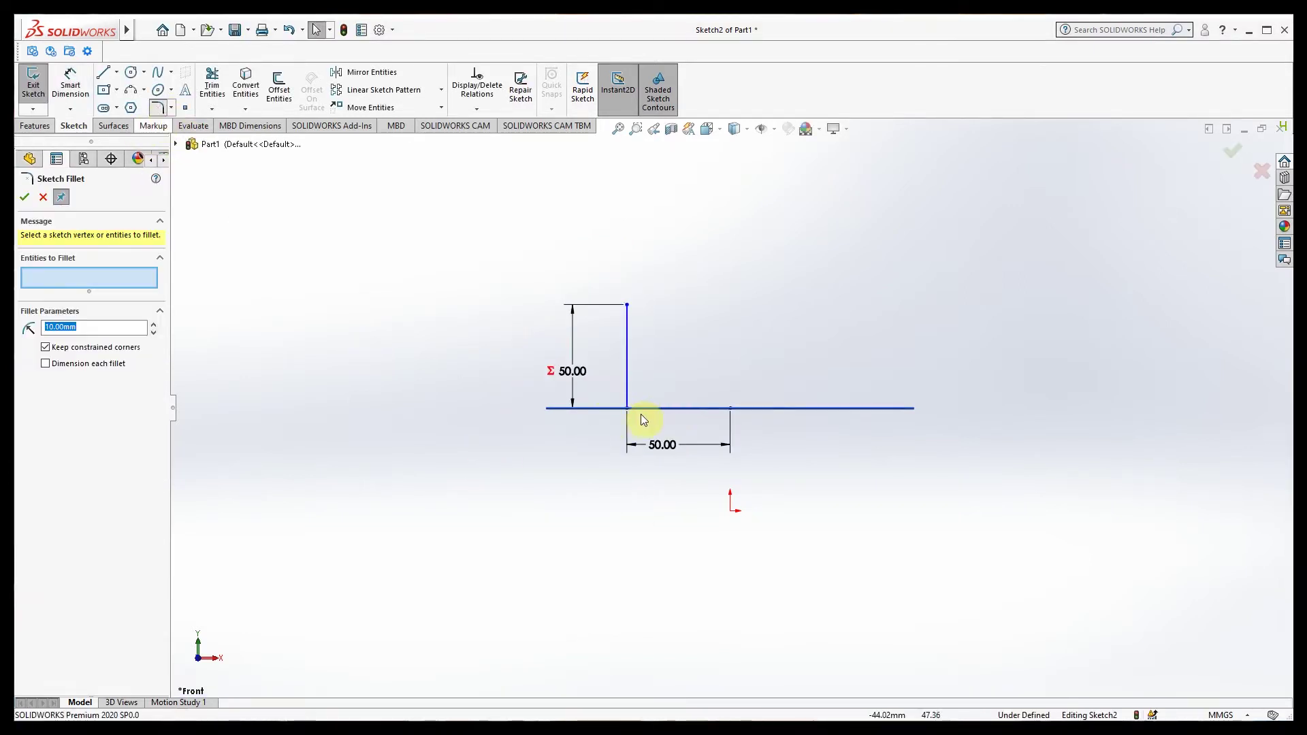
left_click(627, 402)
left_click(629, 408)
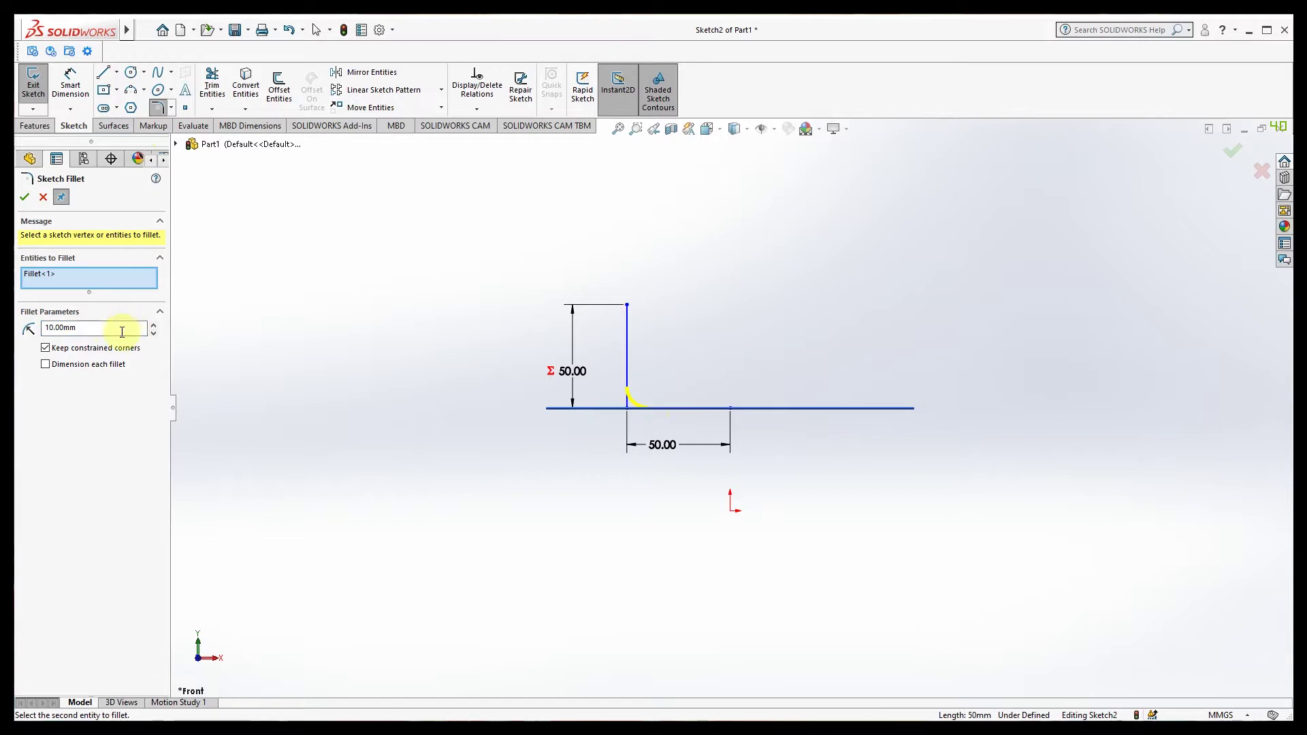
double_click(87, 327)
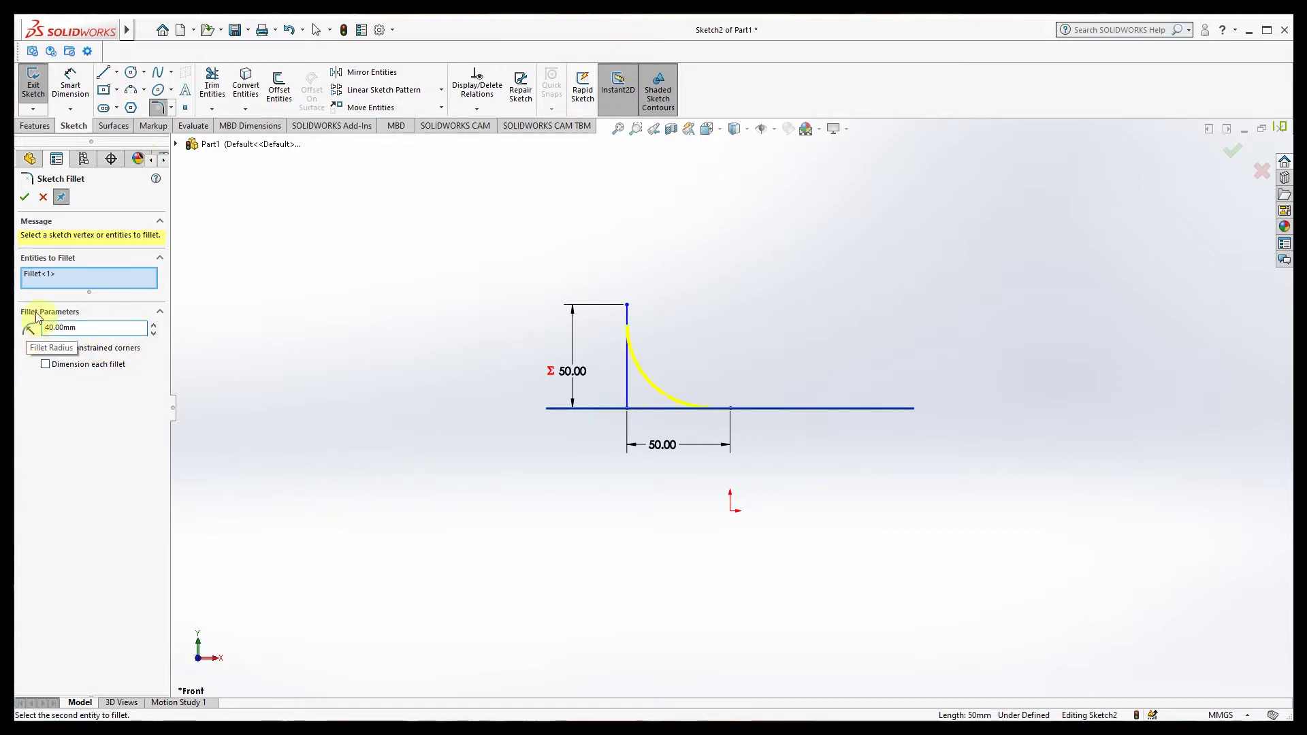
left_click(25, 196)
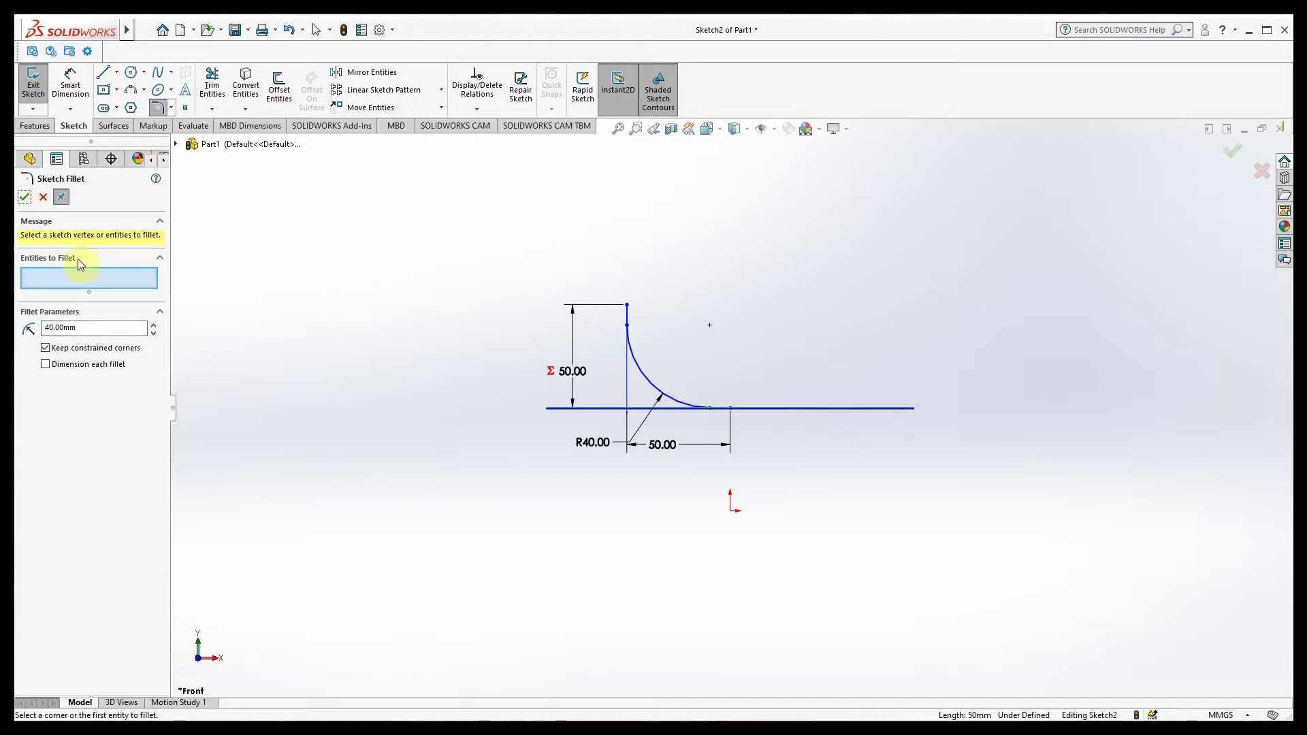
left_click(24, 199)
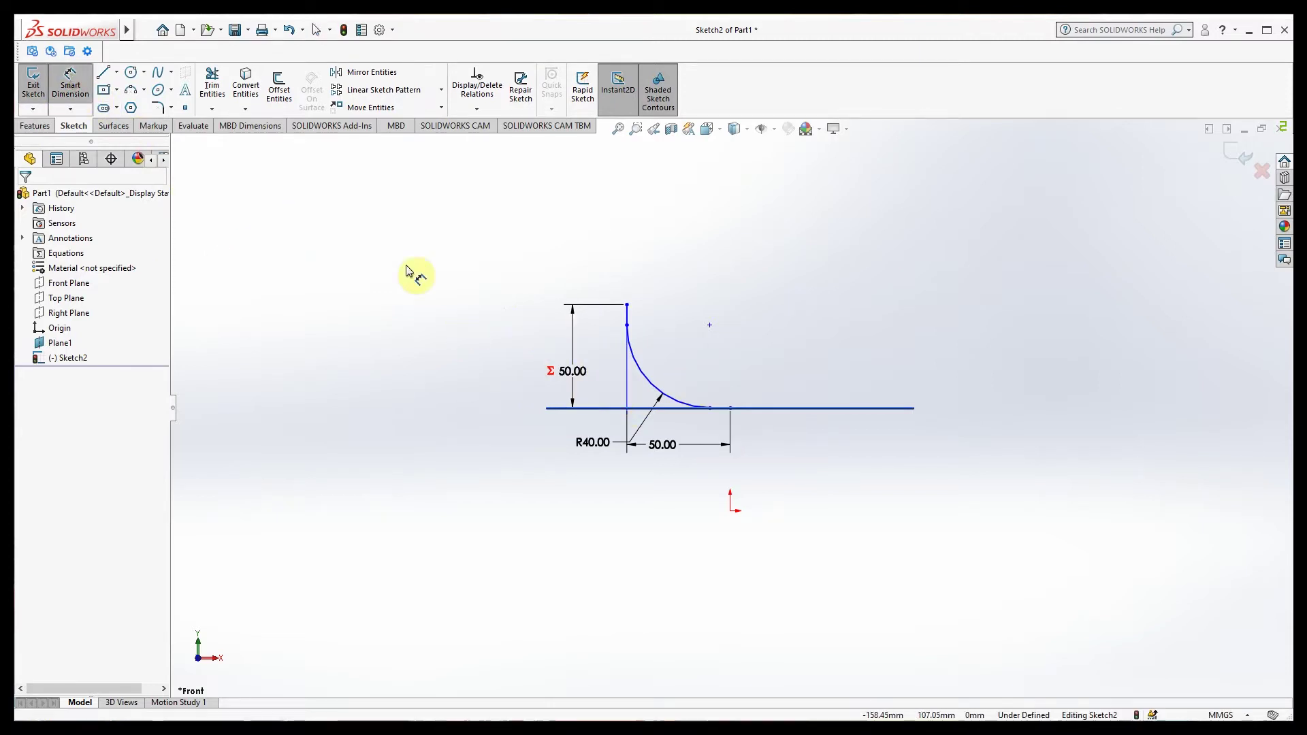
Step: Add a vertical relation between the horizontal line's right endpoint and the origin
left_click(733, 409)
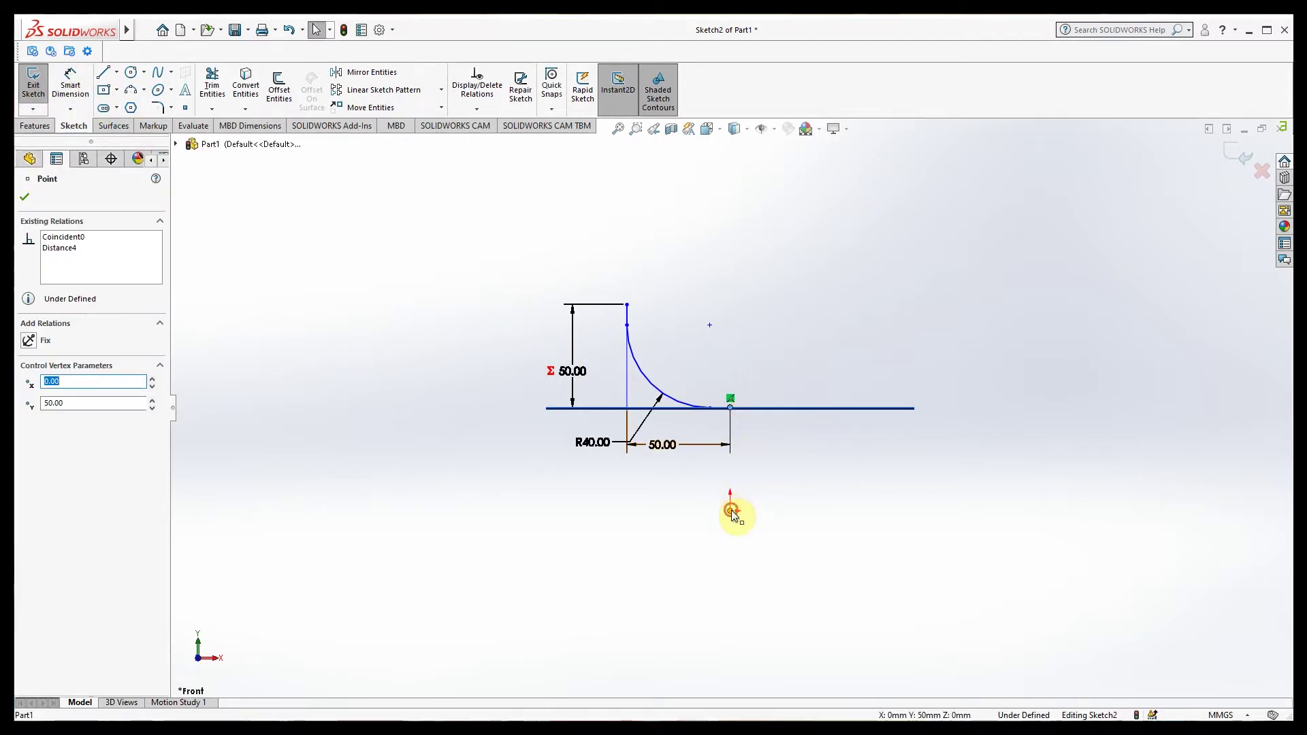
left_click(731, 511, "ctrl")
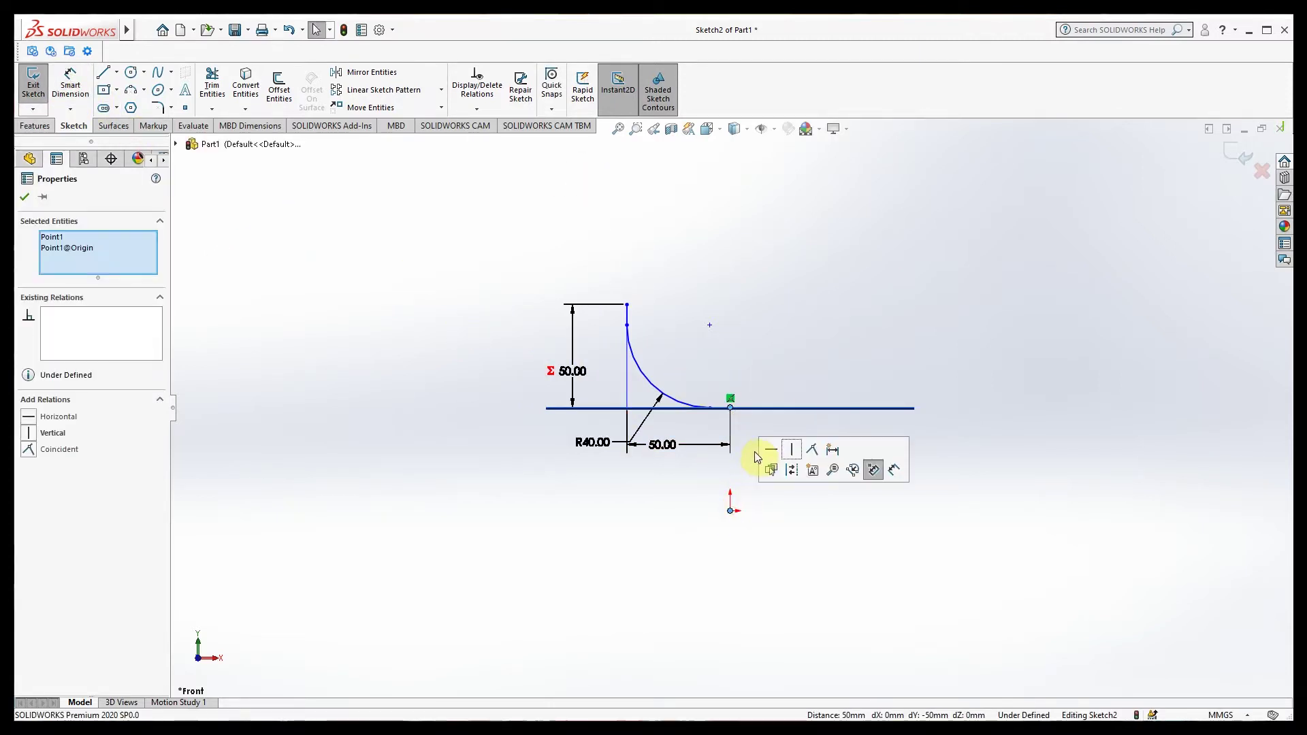
left_click(794, 458)
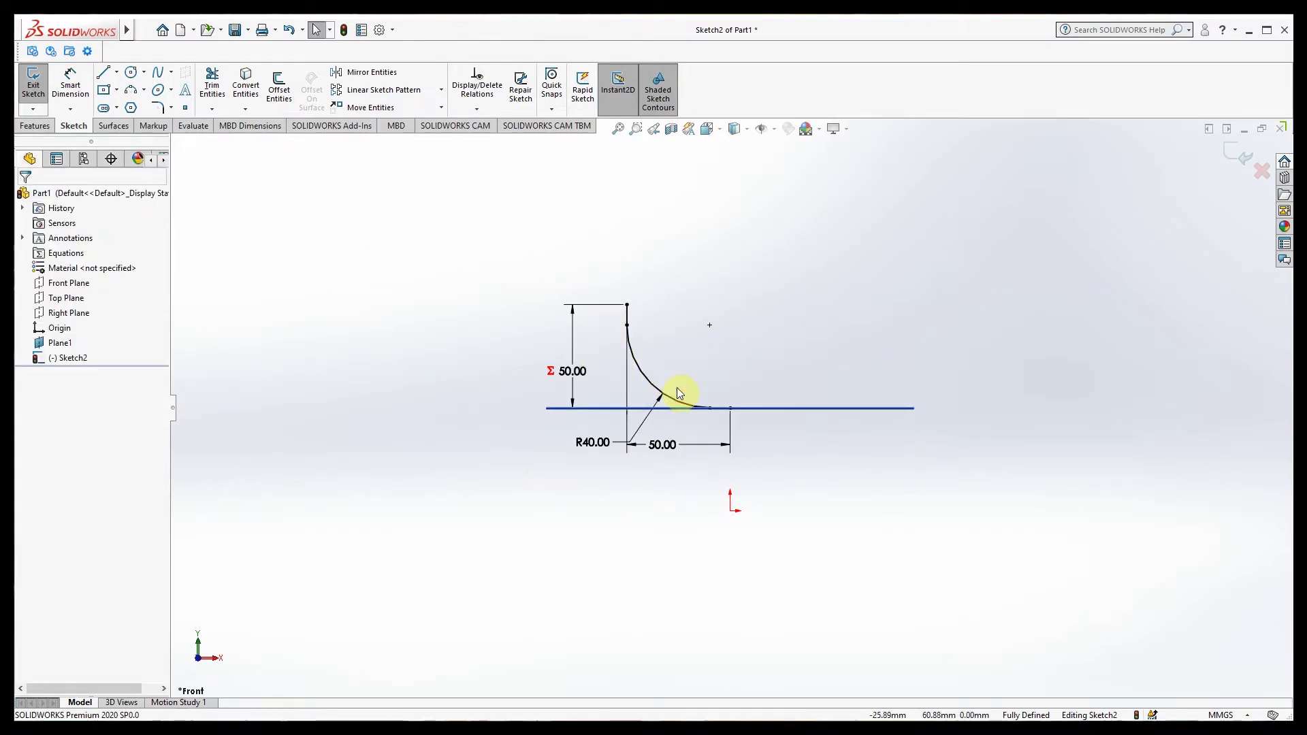
Step: Close the path sketch and create a reference plane through the path's upper endpoint, perpendicular to its vertical line
mouse_move(542, 443)
middle_mouse_down()
mouse_move(487, 558)
mouse_move(508, 510)
middle_mouse_up()
left_click(32, 83)
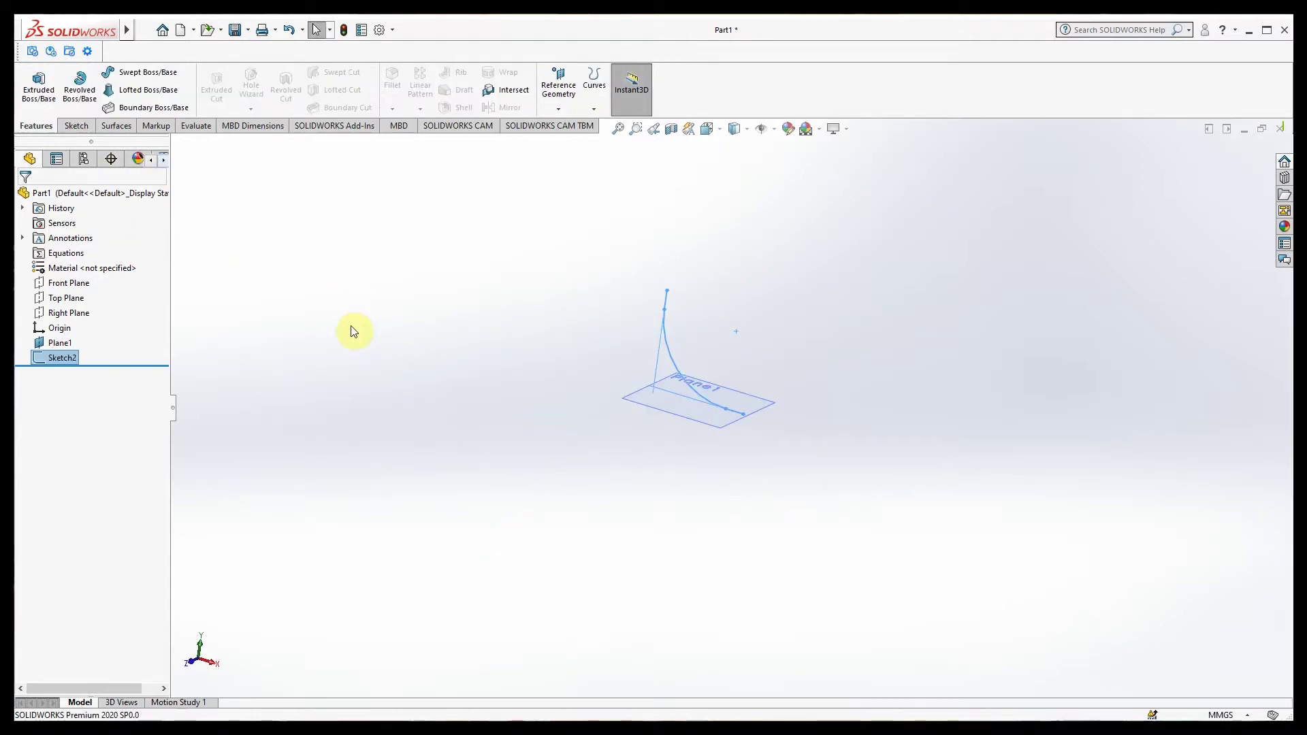
left_click(560, 110)
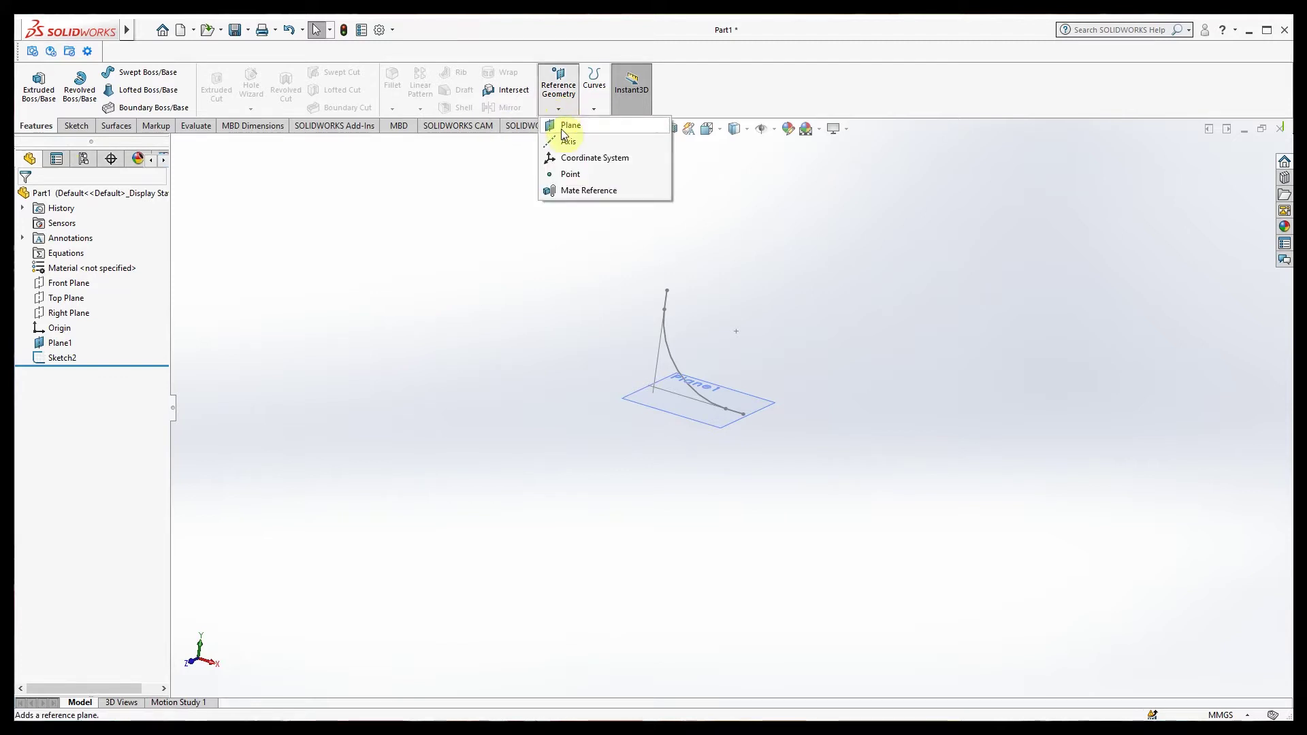
left_click(566, 129)
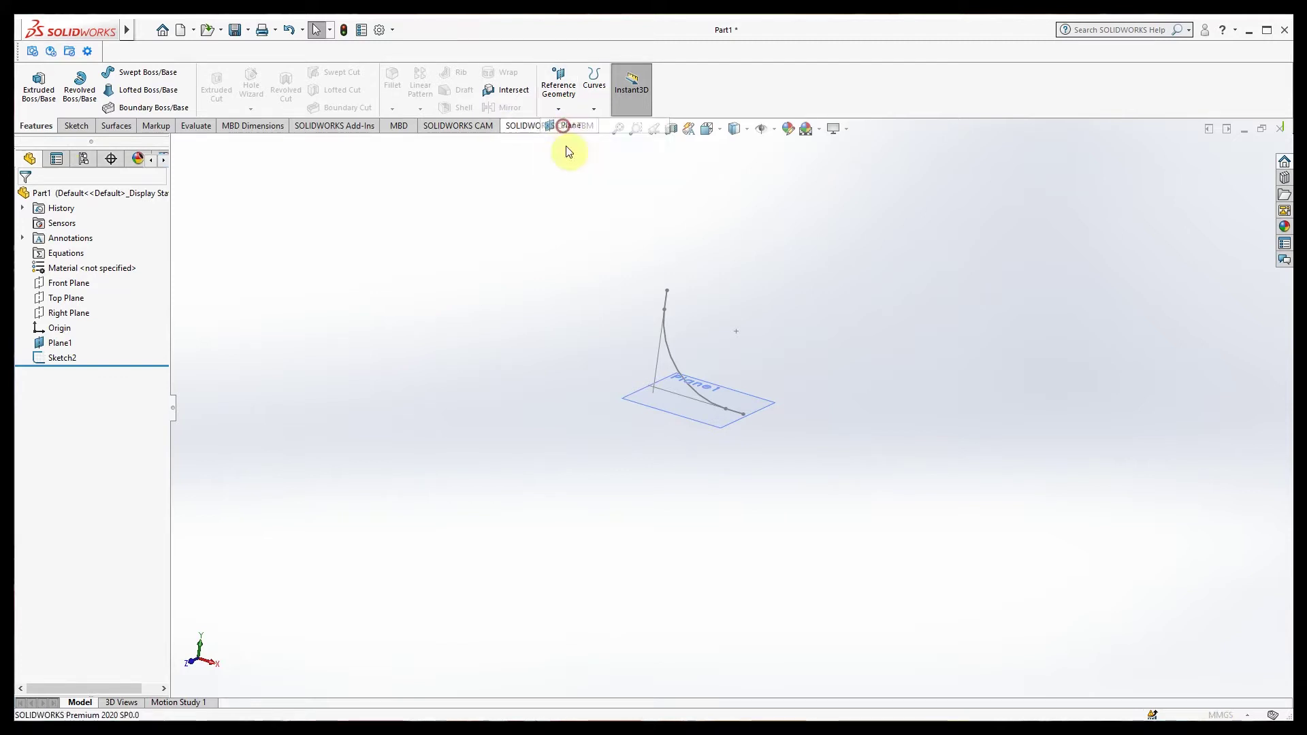
left_click(667, 291)
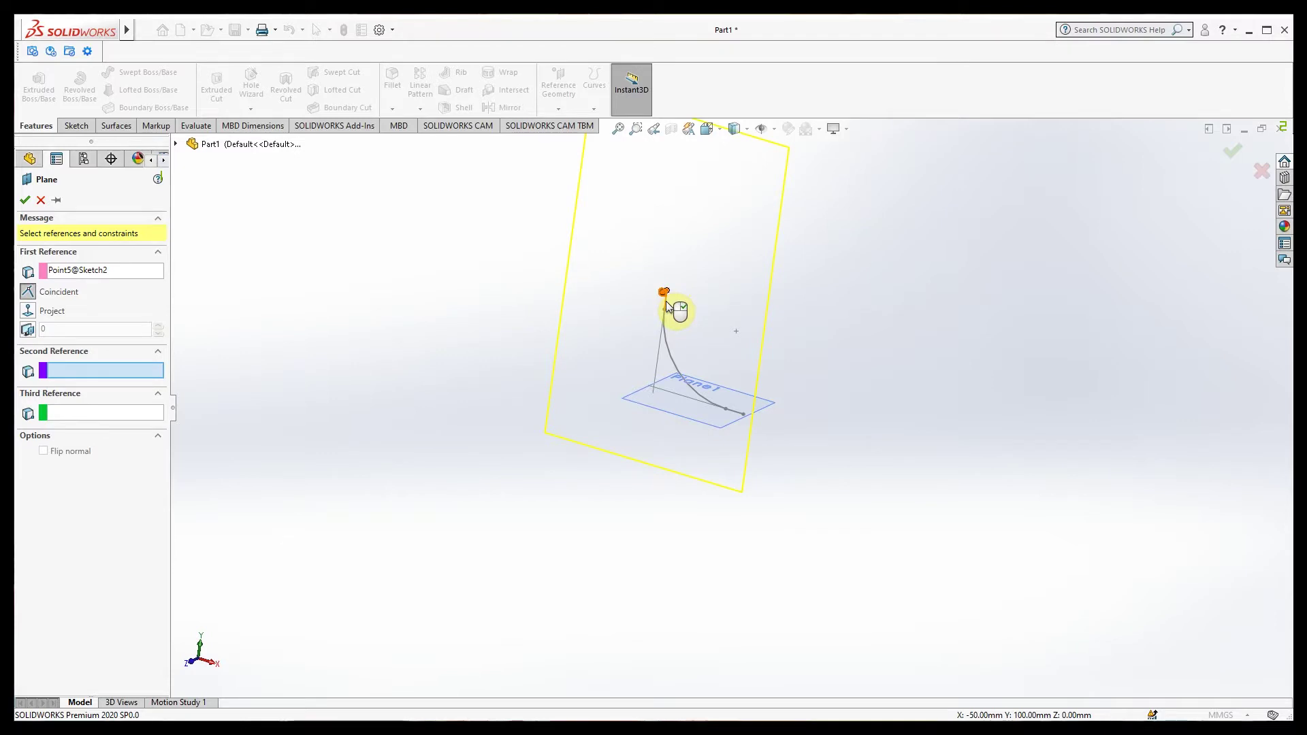
scroll(681, 311, "down", 2)
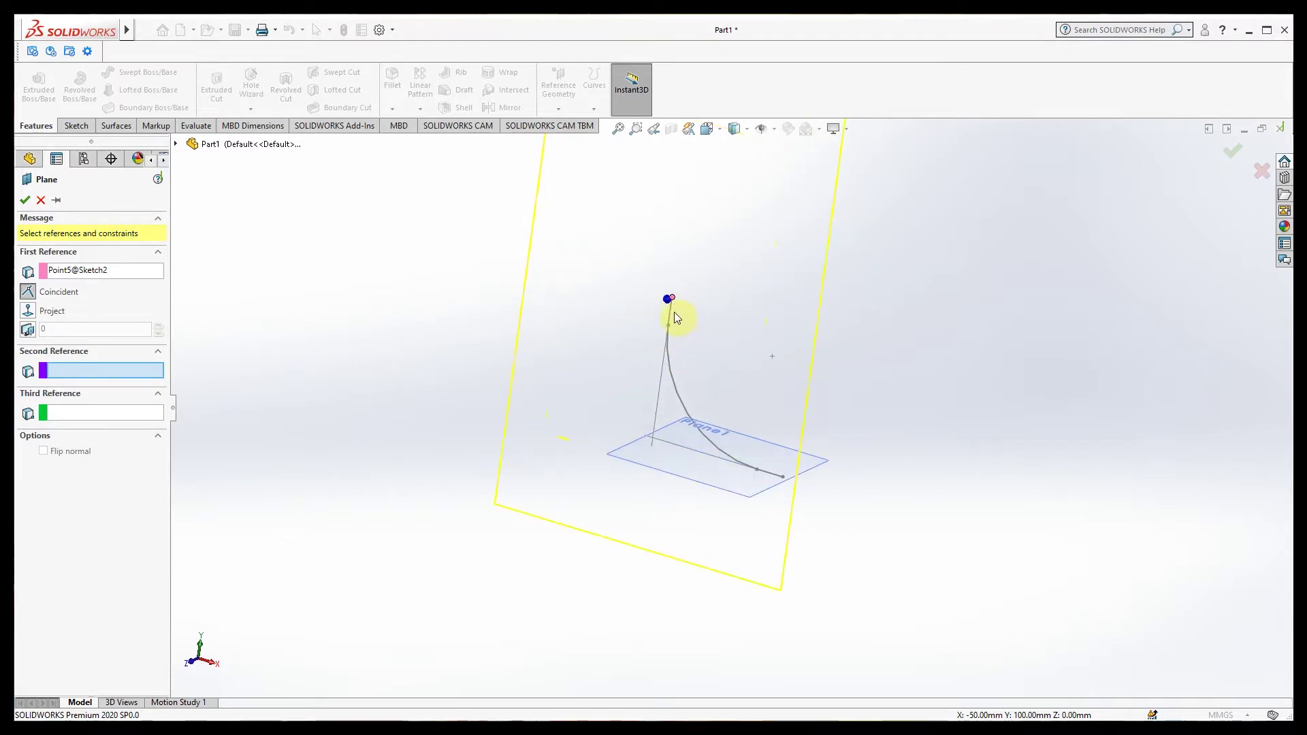
left_click(672, 317)
mouse_move(623, 349)
middle_mouse_down()
mouse_move(537, 406)
mouse_move(543, 347)
mouse_move(560, 353)
middle_mouse_up()
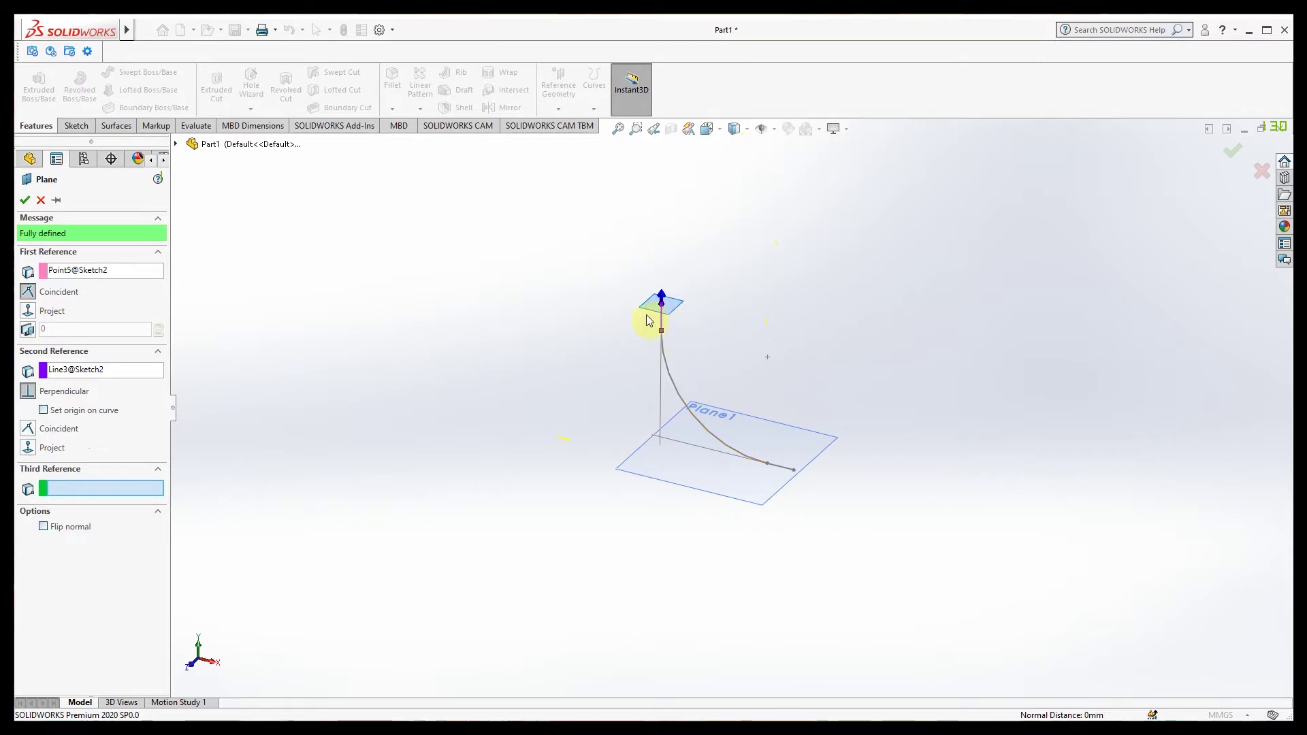
left_click(25, 201)
Step: On the new plane, sketch a centerpoint straight slot centred on the path's endpoint, about 16.8 mm between arc centres, running perpendicular to the path sketch
left_click(648, 315)
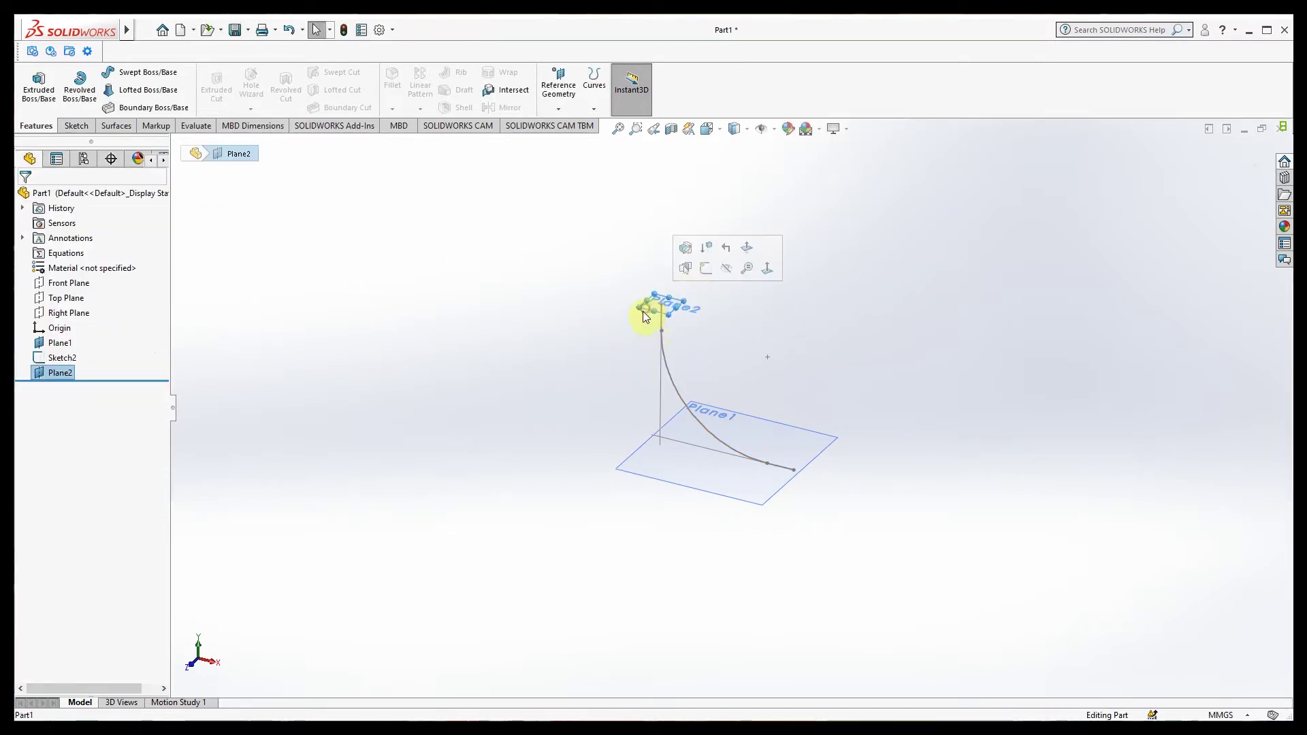
left_click(705, 269)
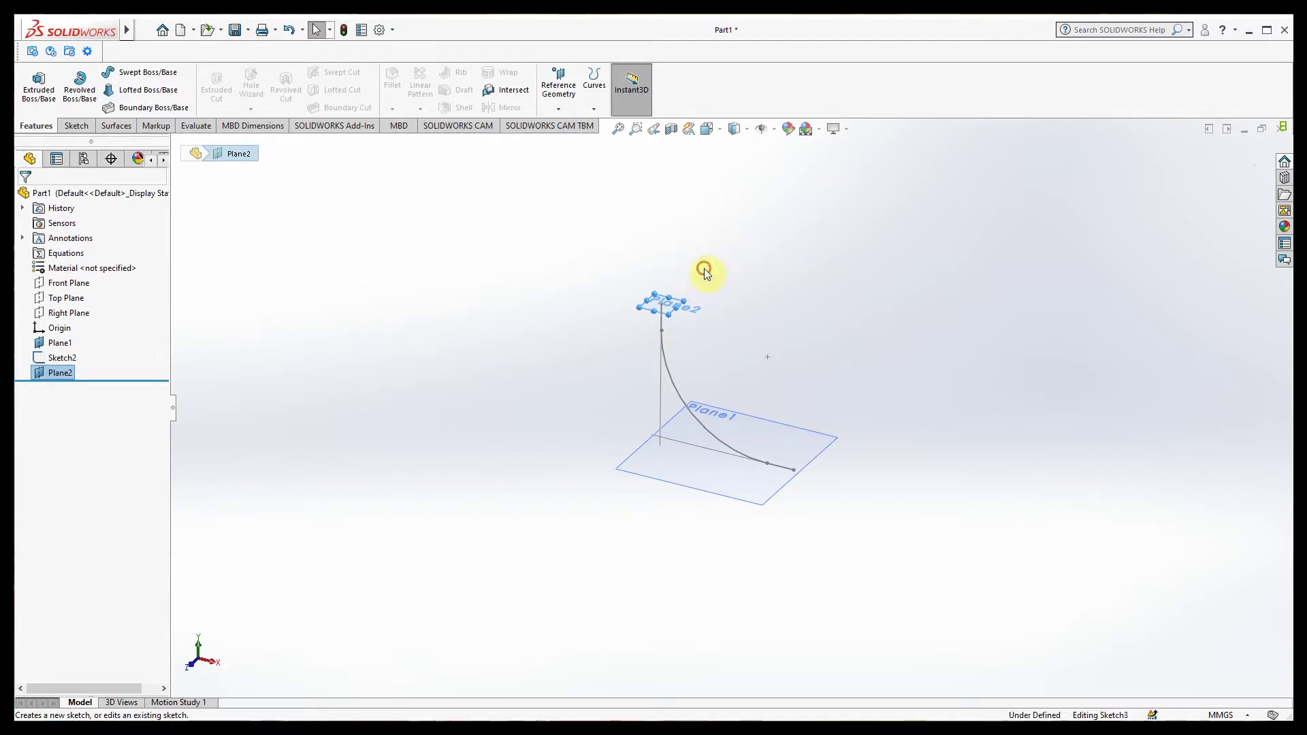
left_click(713, 132)
left_click(782, 222)
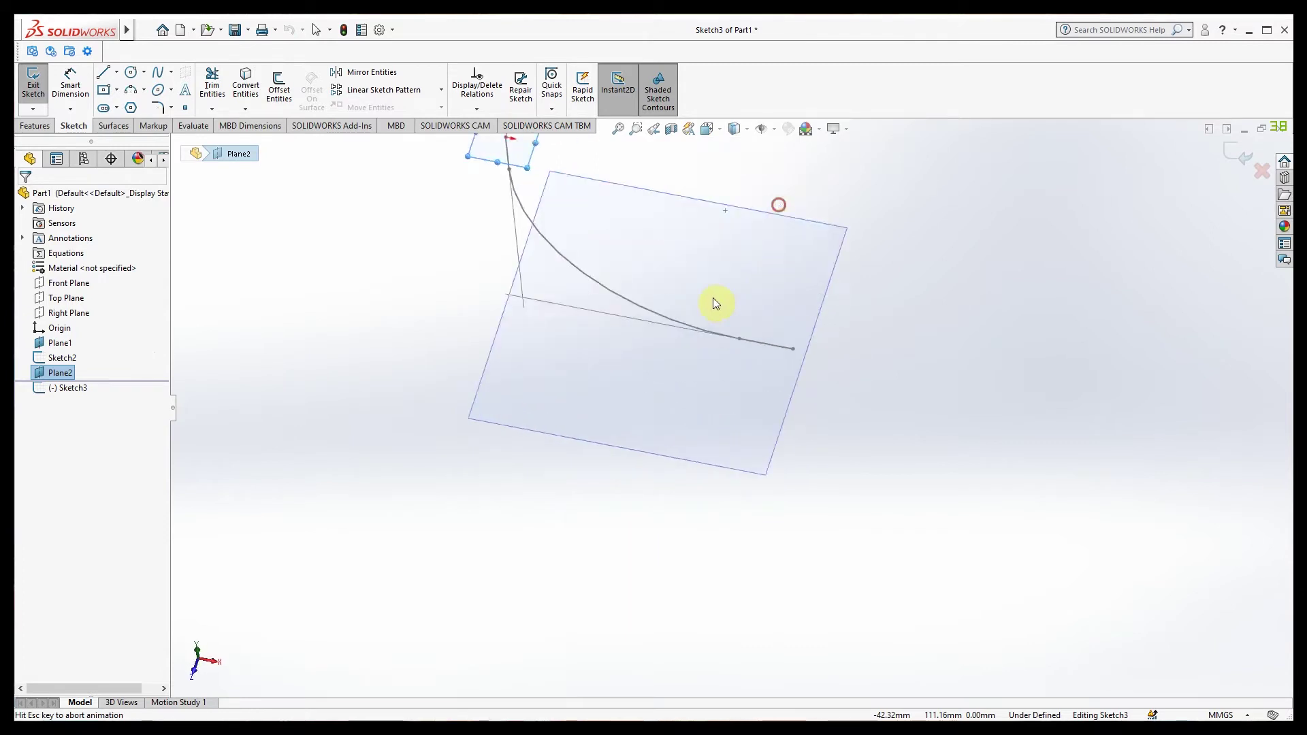
left_click(406, 327)
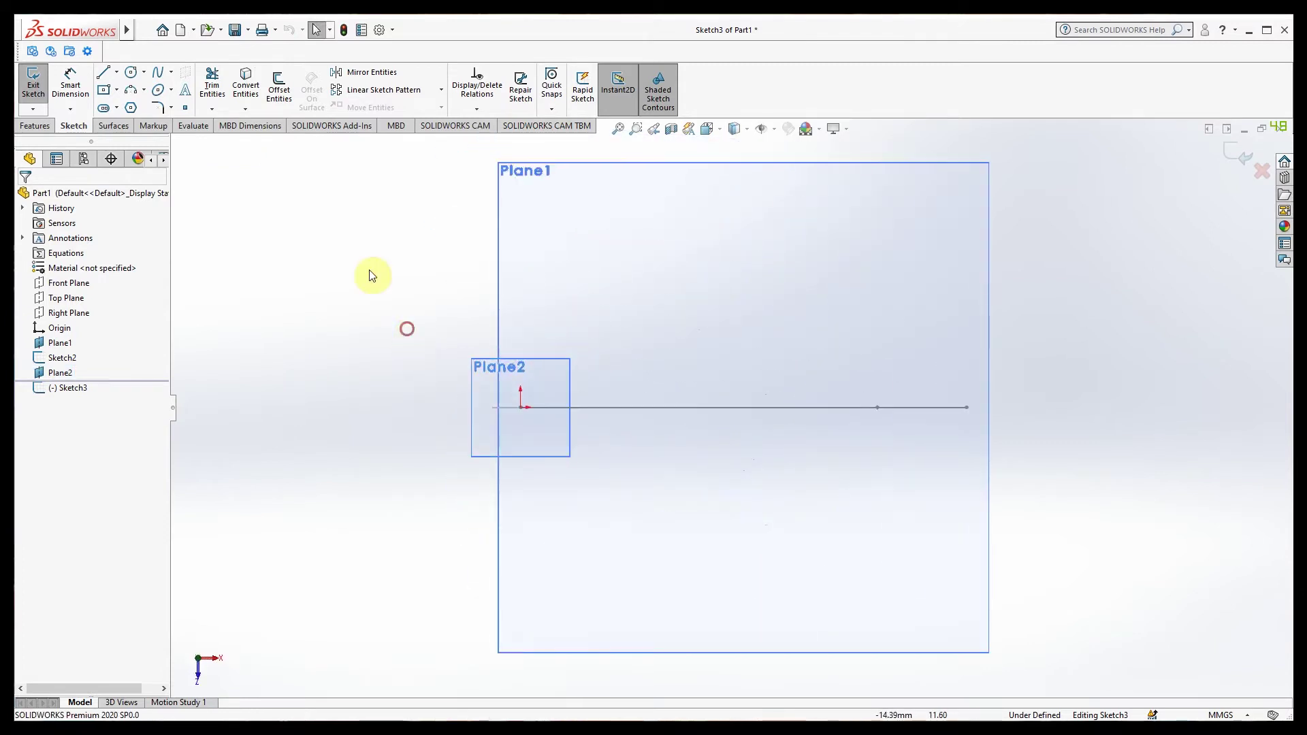
left_click(117, 107)
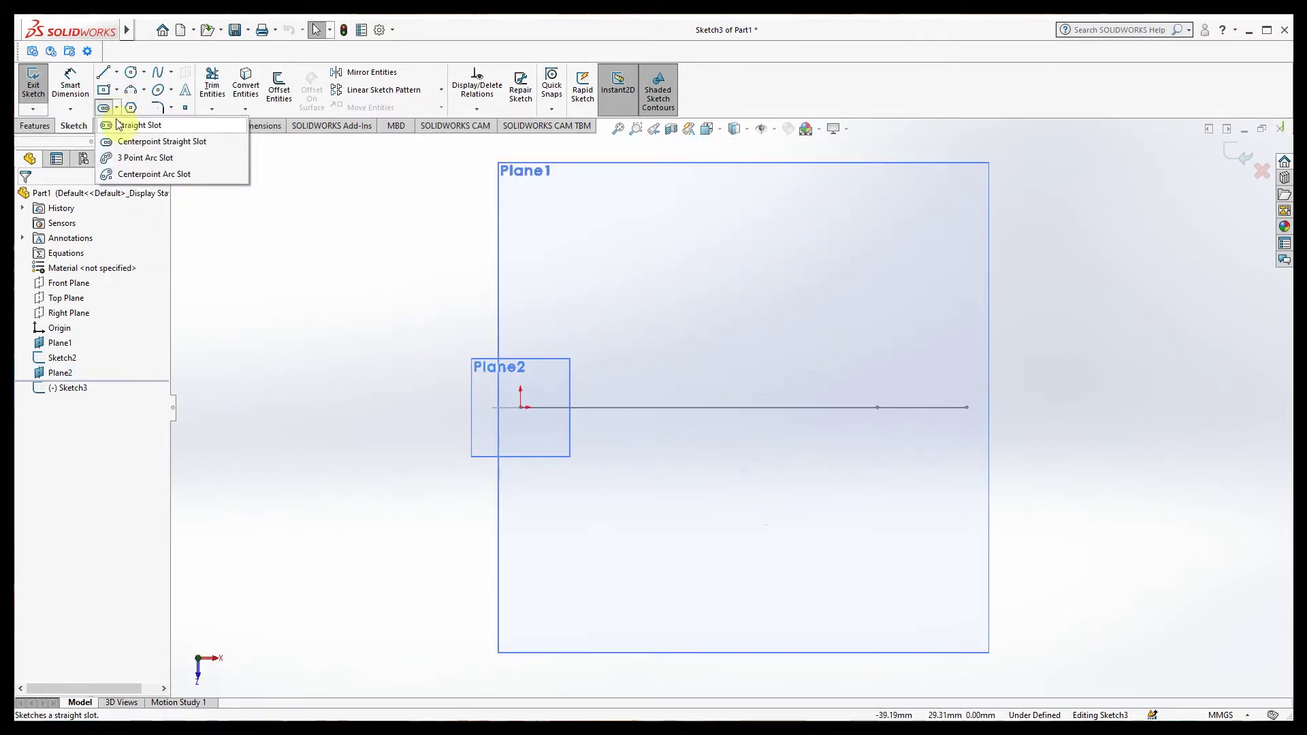
mouse_move(131, 77)
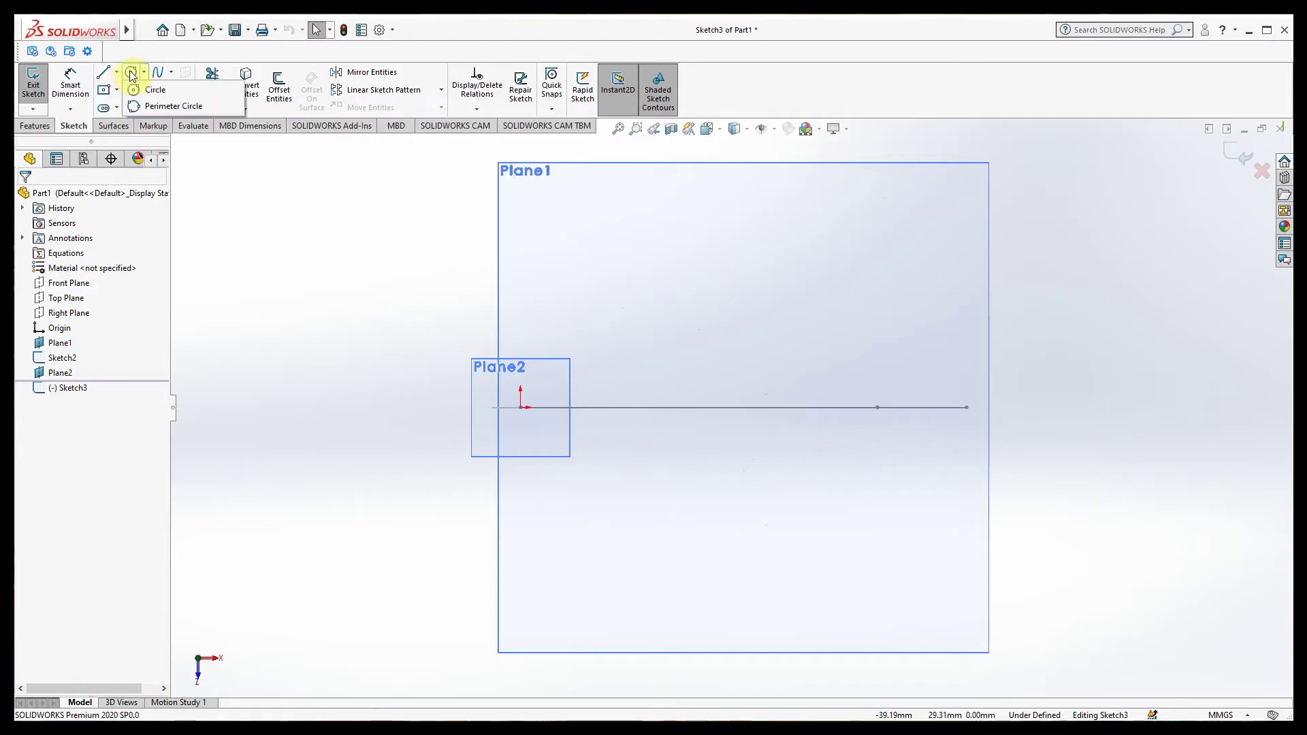
mouse_move(102, 95)
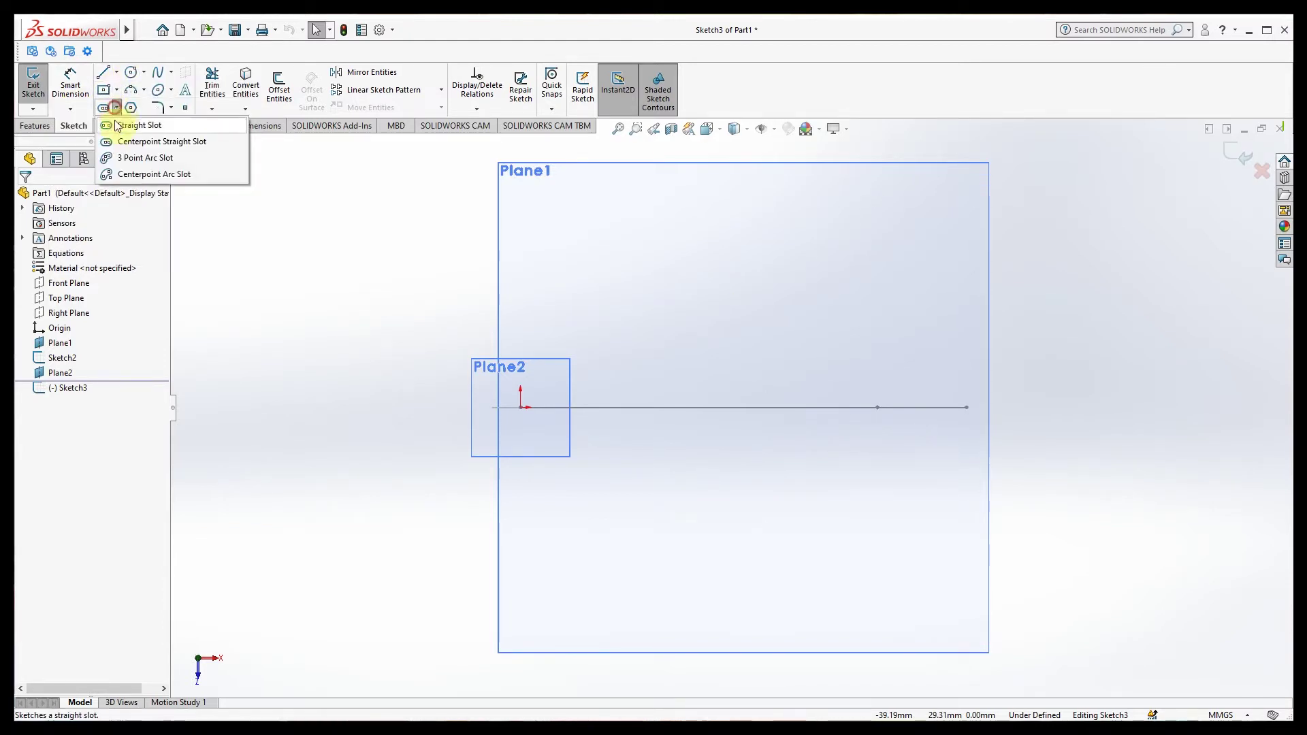
left_click(143, 140)
left_click(521, 408)
left_click(521, 334)
left_click(448, 336)
Step: Dimension the distance between the slot's two arc centres as 15 mm
left_click(70, 85)
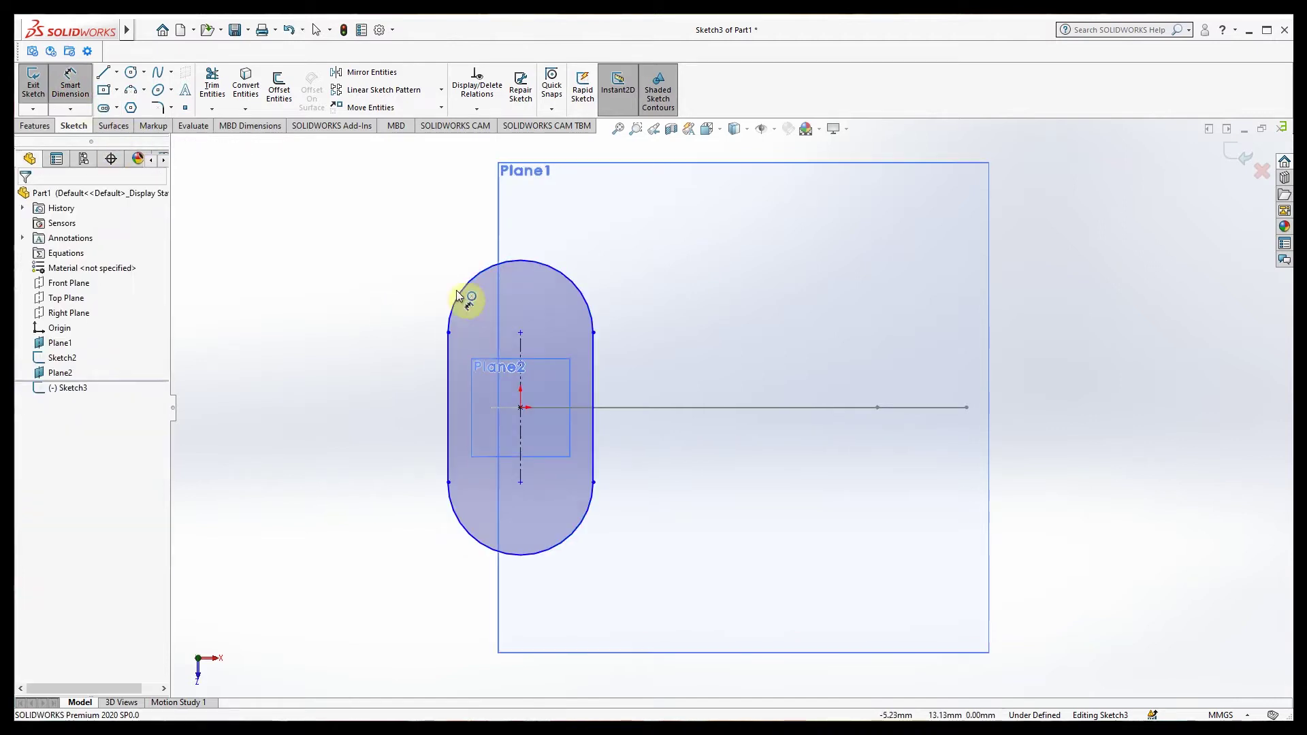
left_click(458, 311)
left_click(457, 519)
left_click(409, 430)
type("1")
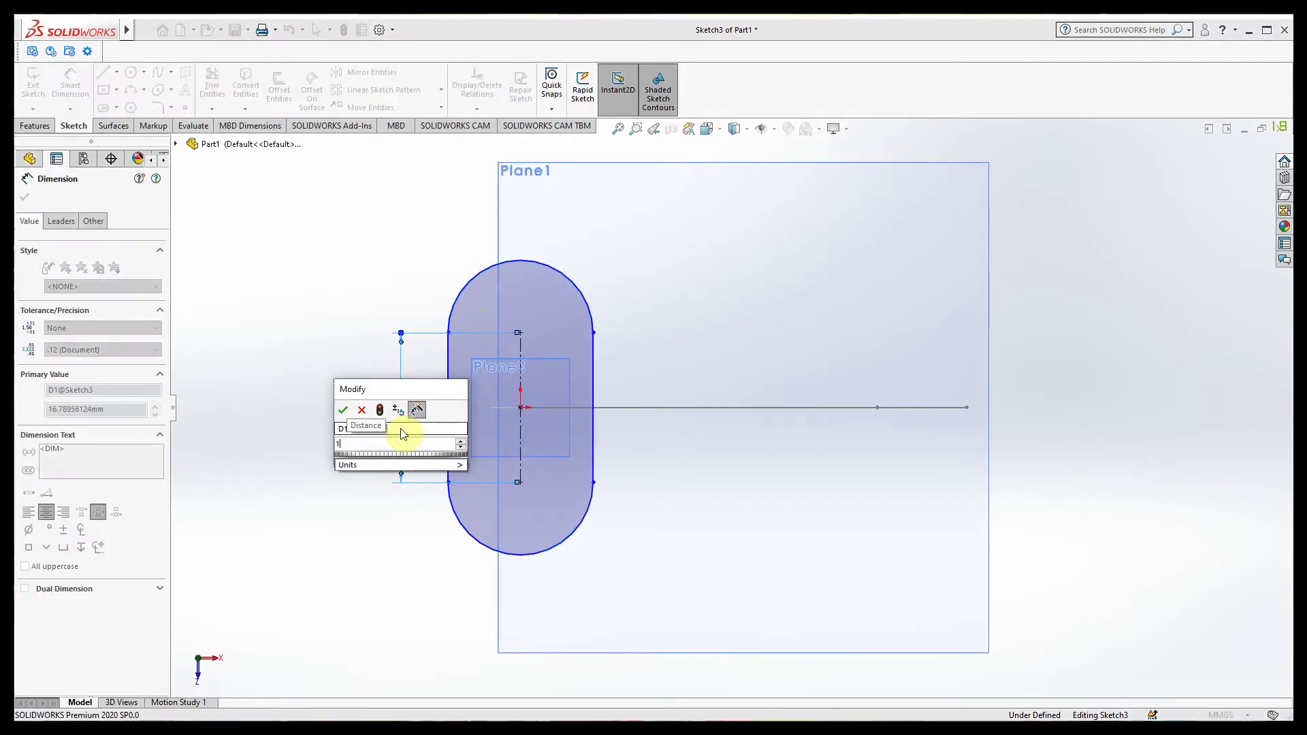
type("5")
key("Return")
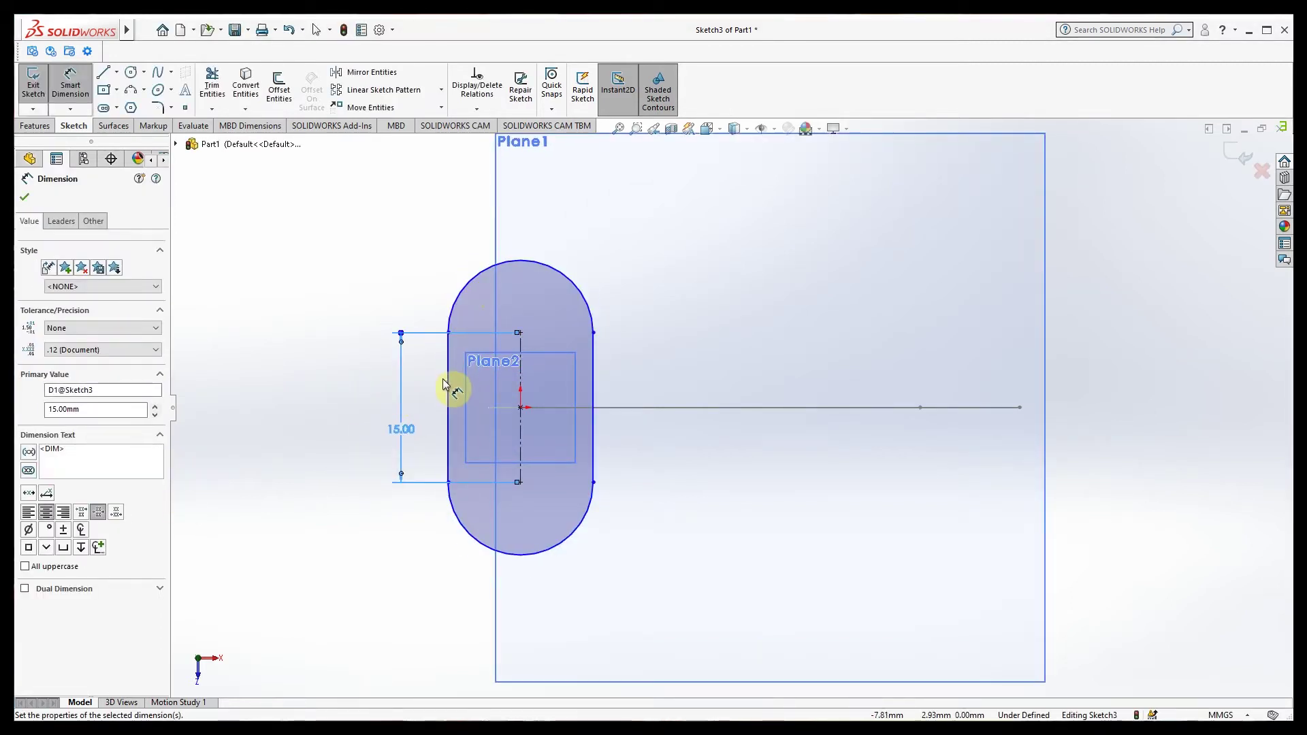
Step: Dimension the slot's width between its straight sides as 20 mm and close the profile sketch
left_click(447, 385)
left_click(594, 381)
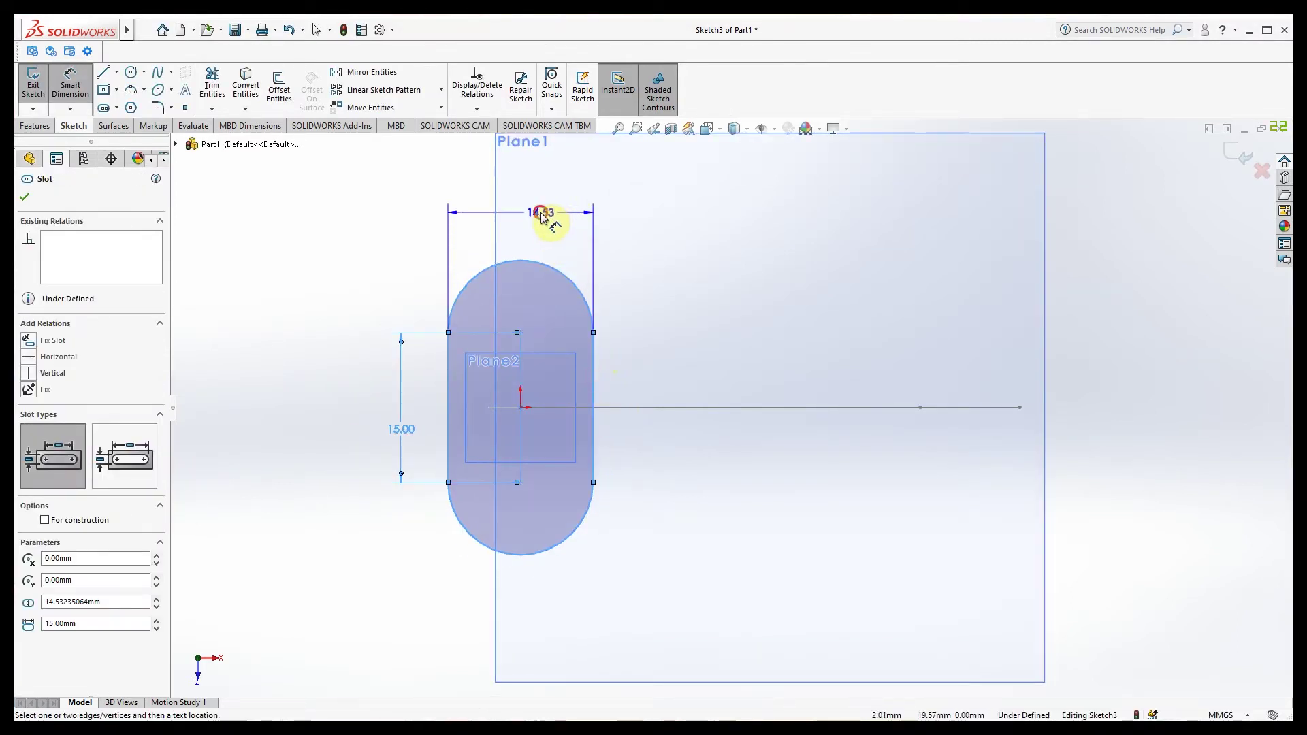
left_click(541, 215)
type("10")
key("BackSpace")
key("BackSpace")
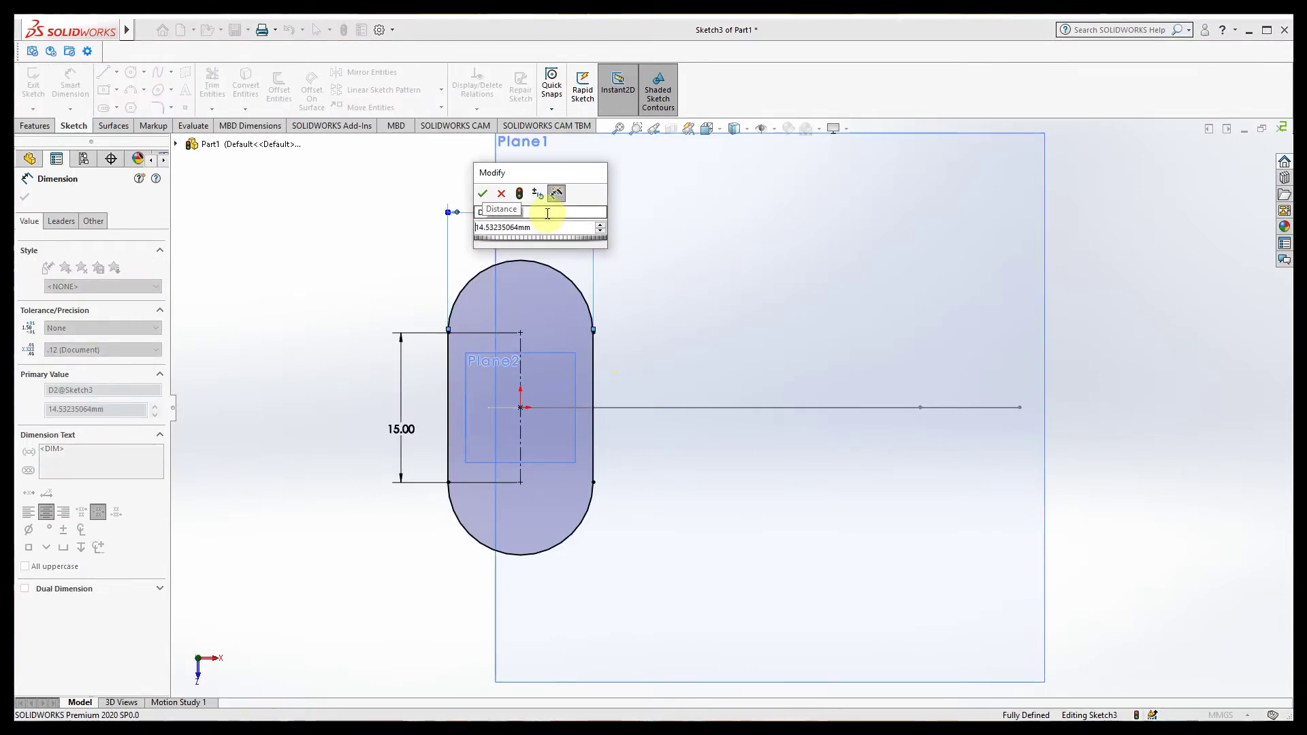
double_click(543, 227)
type("20")
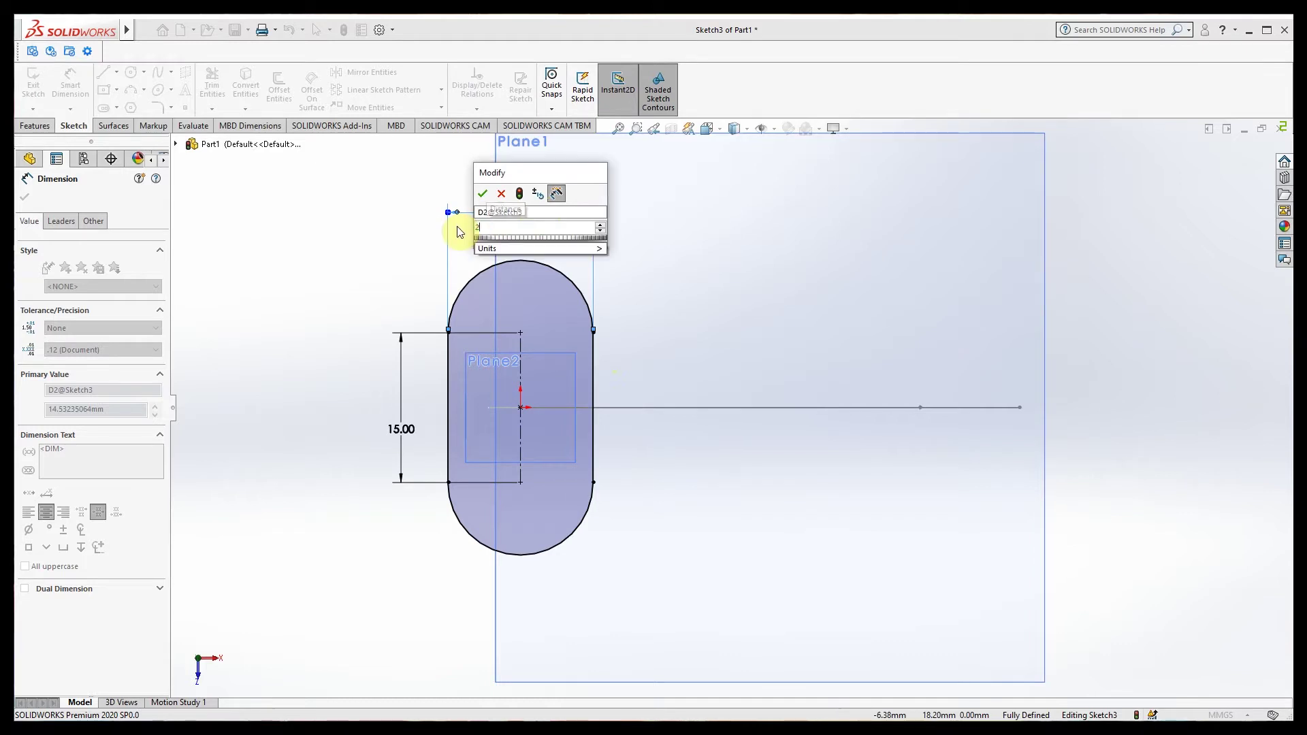
key("Return")
scroll(327, 395, "up", 5)
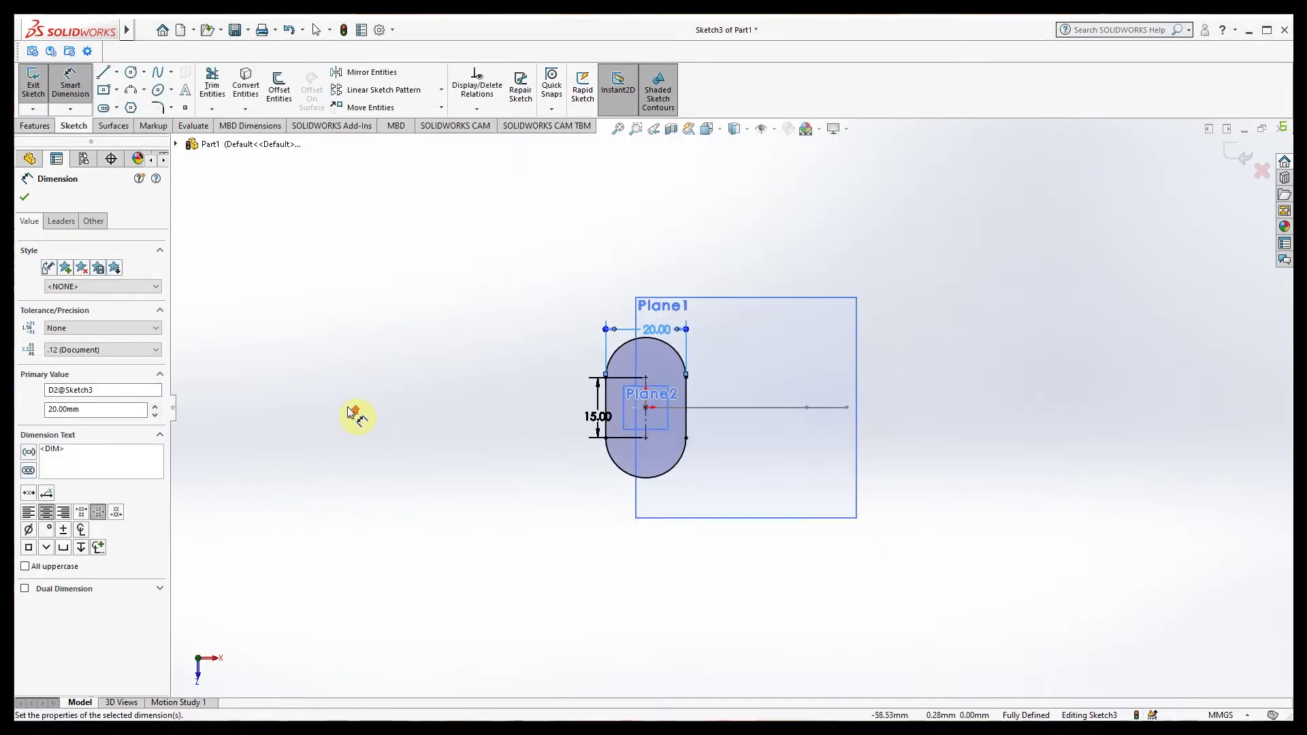
left_click(25, 197)
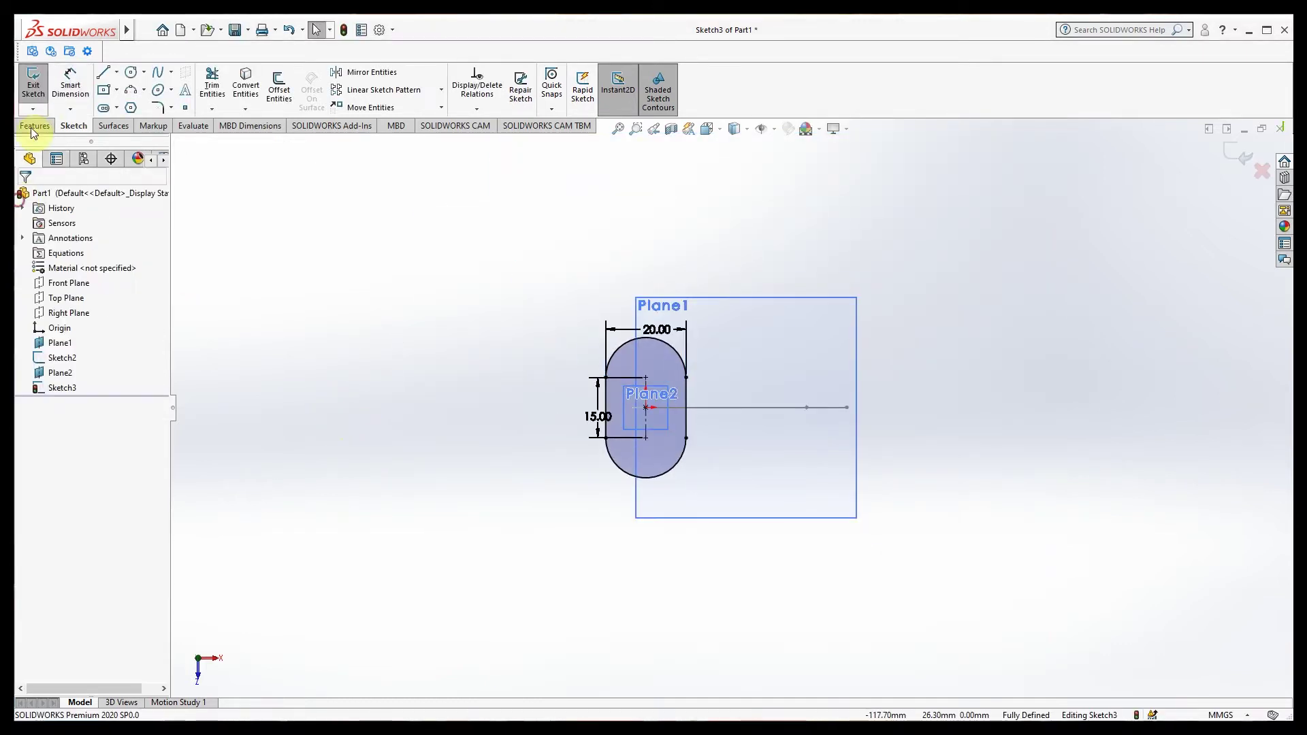
left_click(32, 86)
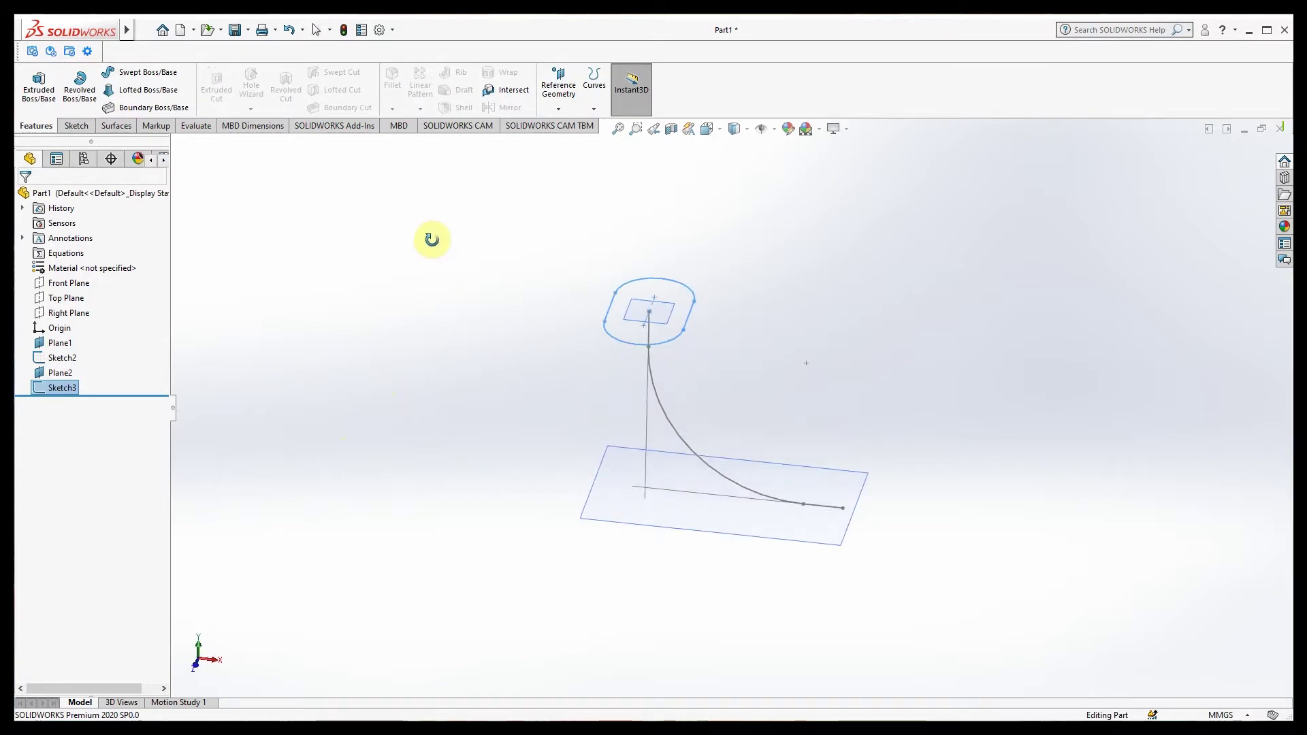
Step: Set up a swept boss with the slot sketch as profile and the curved elbow sketch as path
left_click(147, 73)
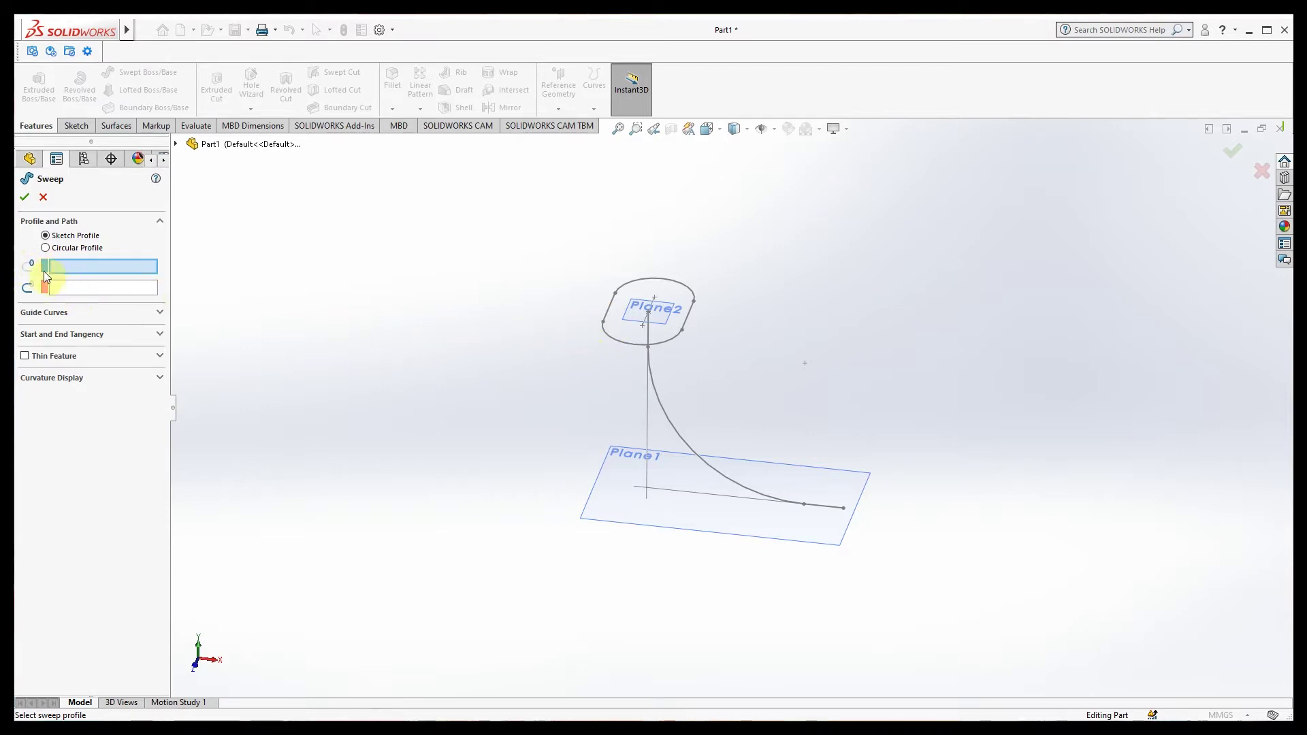
left_click(607, 311)
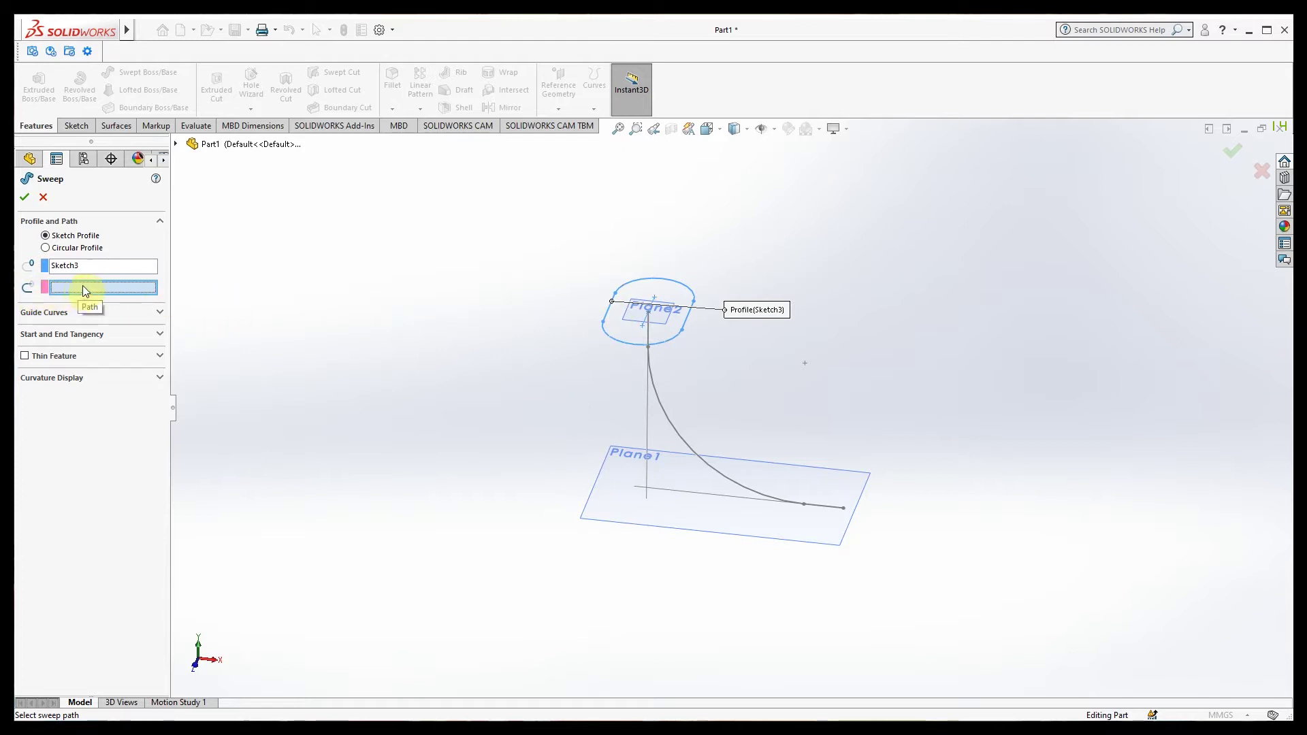
left_click(659, 403)
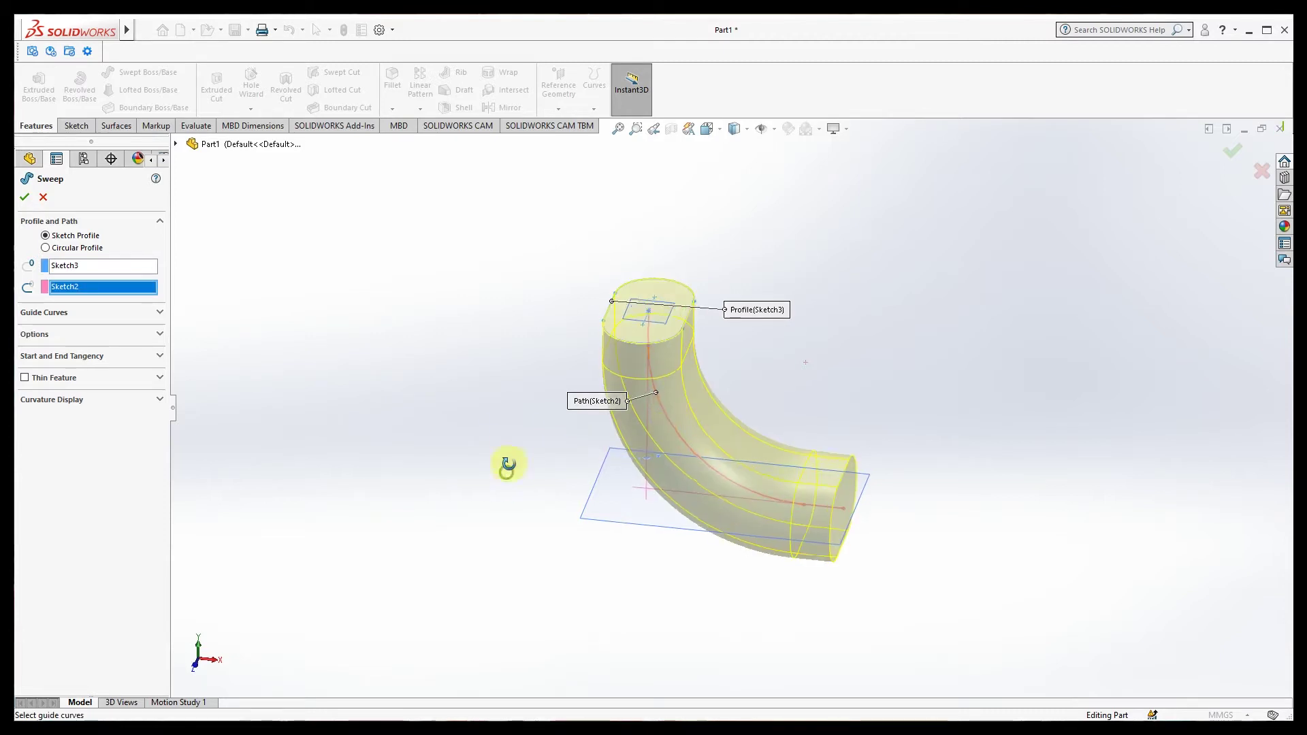
middle_click_drag(501, 429, 503, 442)
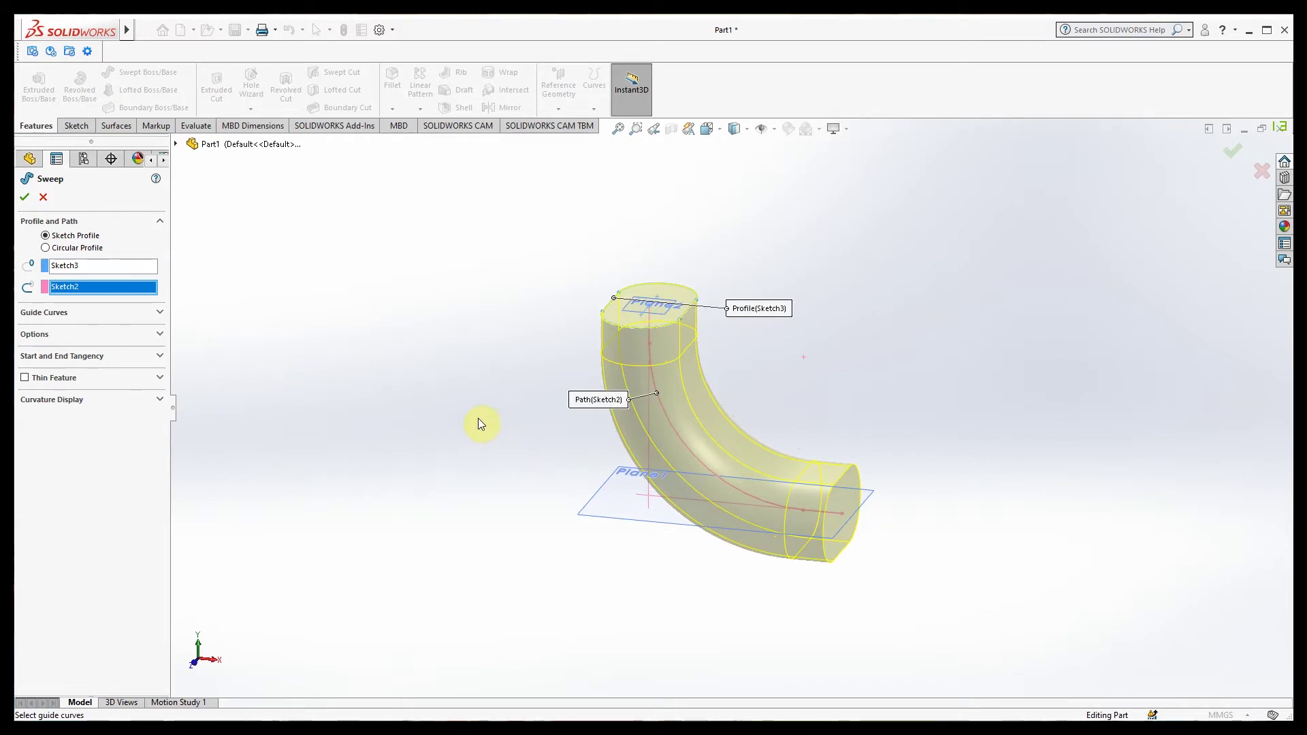
middle_click_drag(639, 369, 442, 431)
middle_click_drag(552, 441, 587, 441)
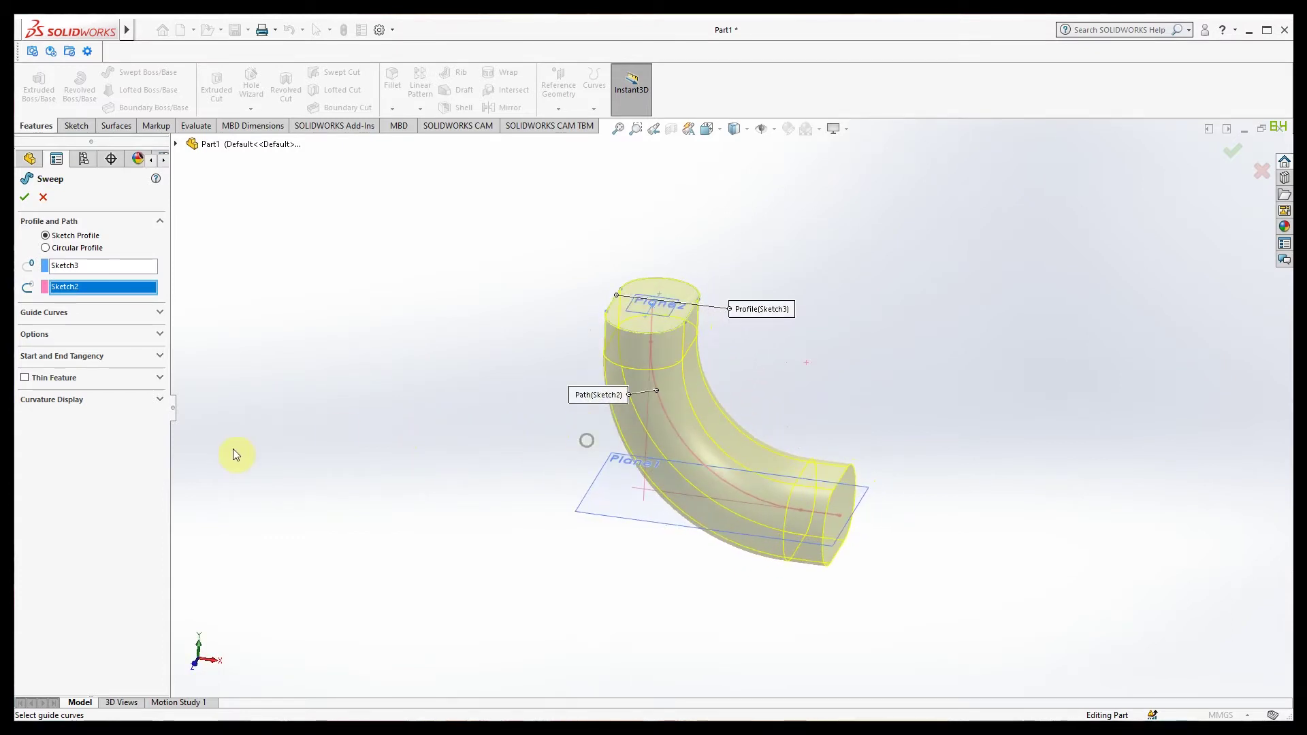
middle_click_drag(448, 448, 448, 476)
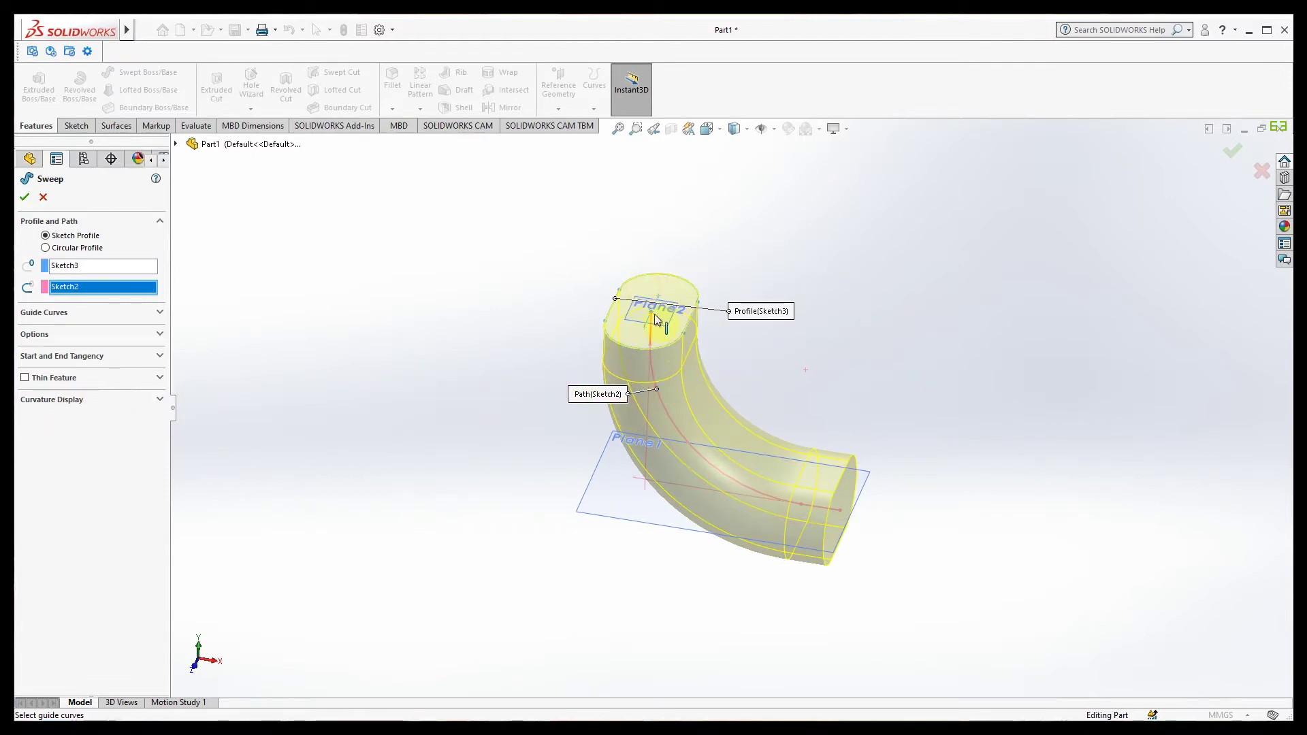
middle_click_drag(631, 315, 619, 299)
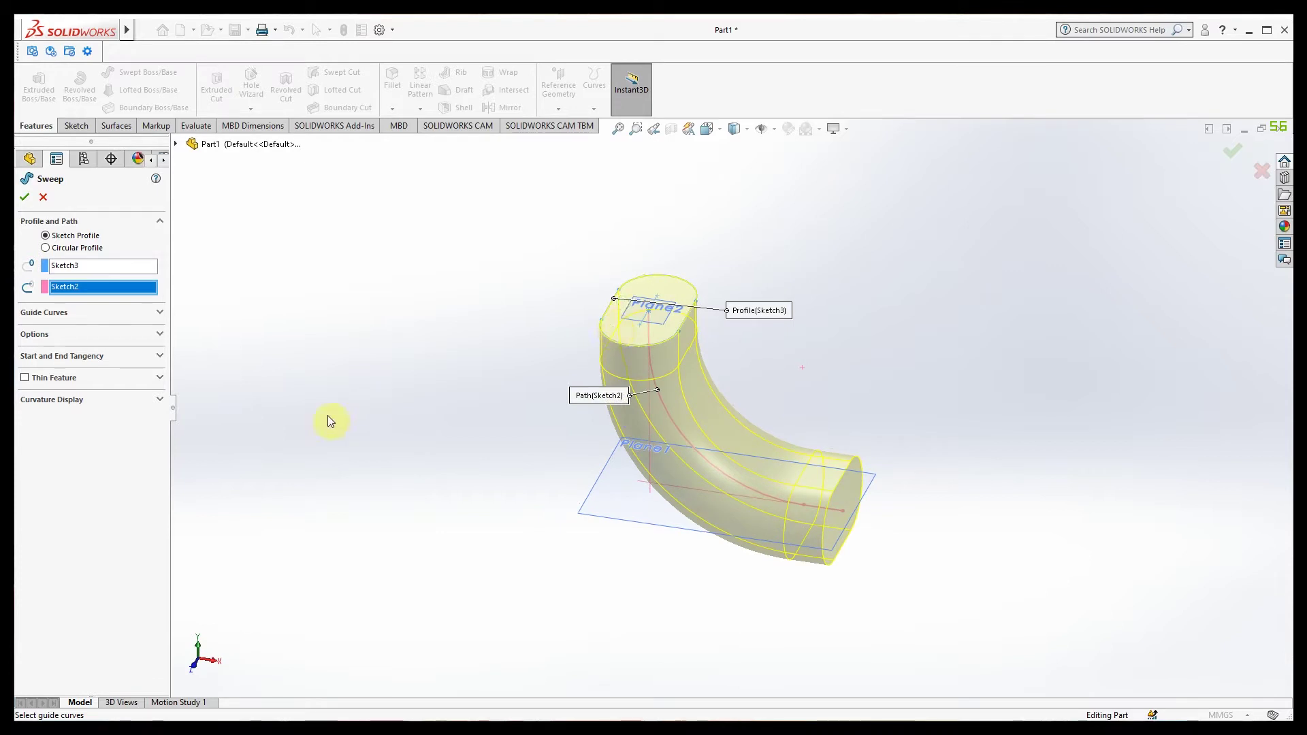
Step: Make the sweep a one-direction thin feature with a 3 mm wall and create it
left_click(25, 378)
left_click_drag(90, 414, 24, 414)
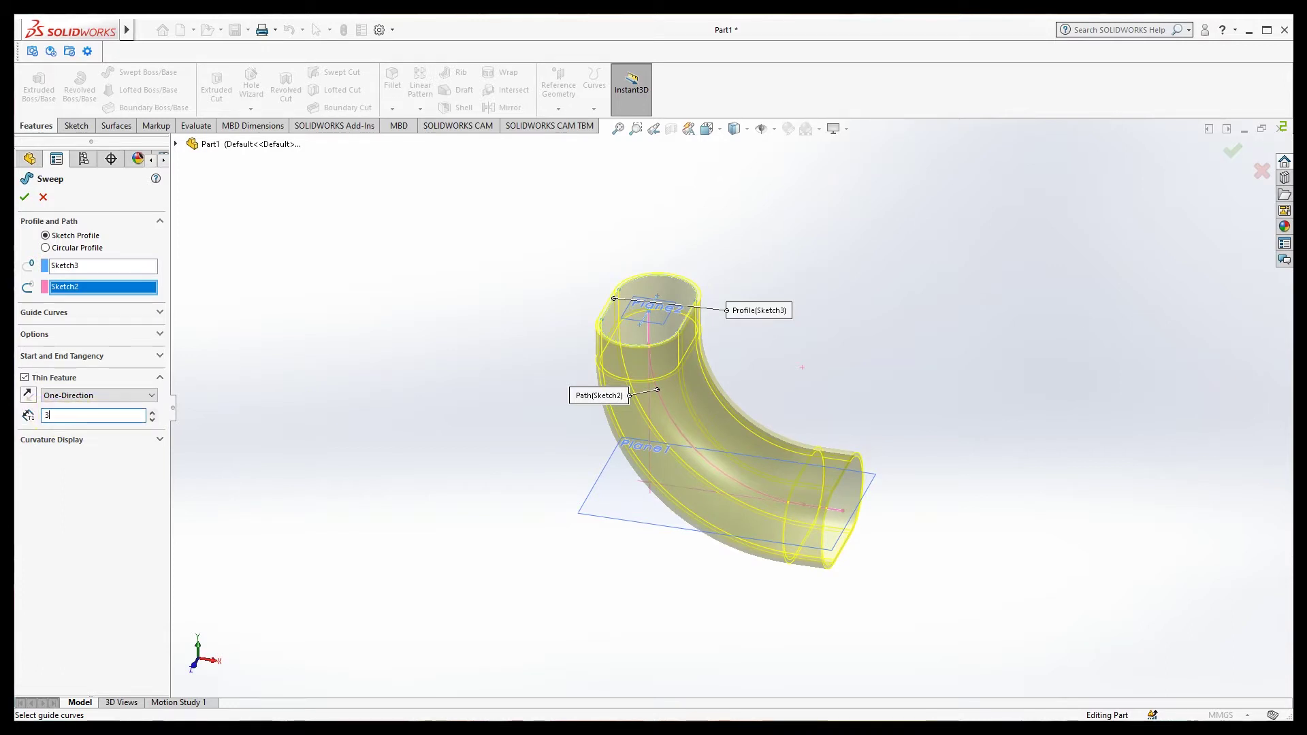
key("Return")
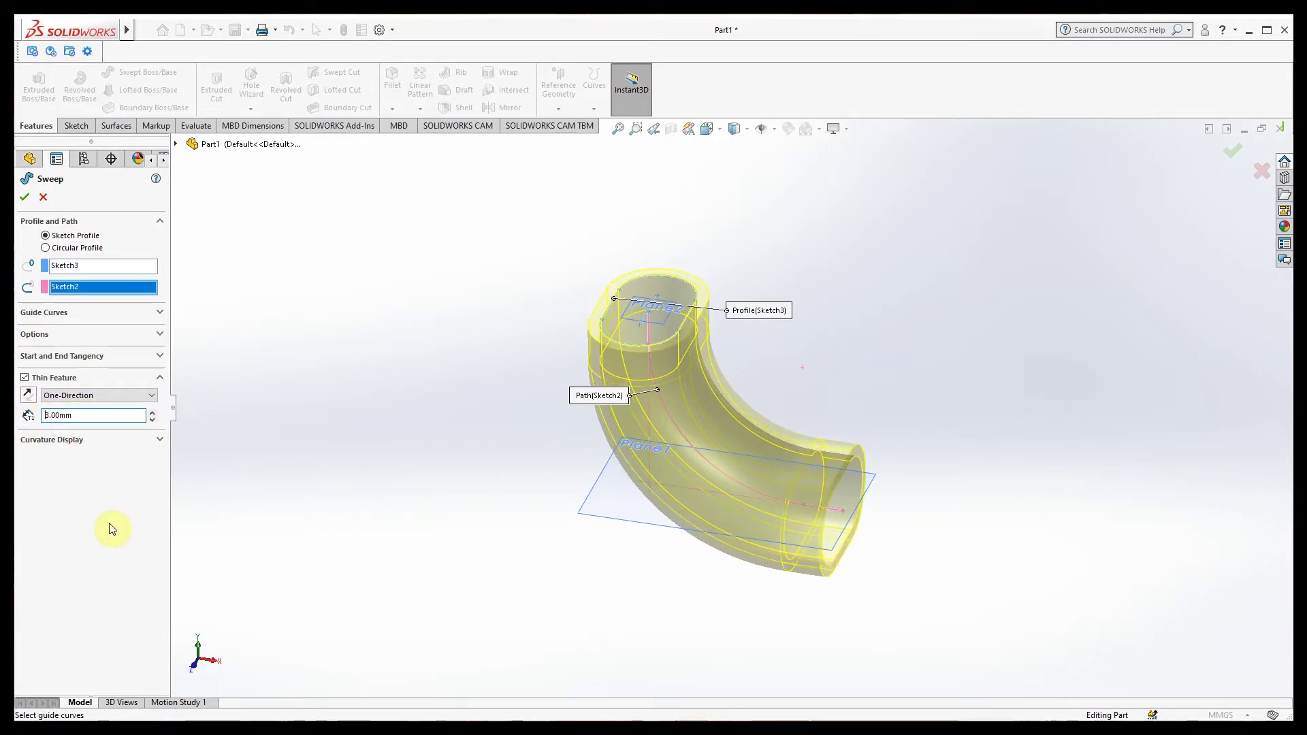
left_click(25, 198)
mouse_move(336, 403)
middle_mouse_down()
mouse_move(438, 438)
mouse_move(389, 469)
mouse_move(447, 455)
mouse_move(441, 475)
middle_mouse_up()
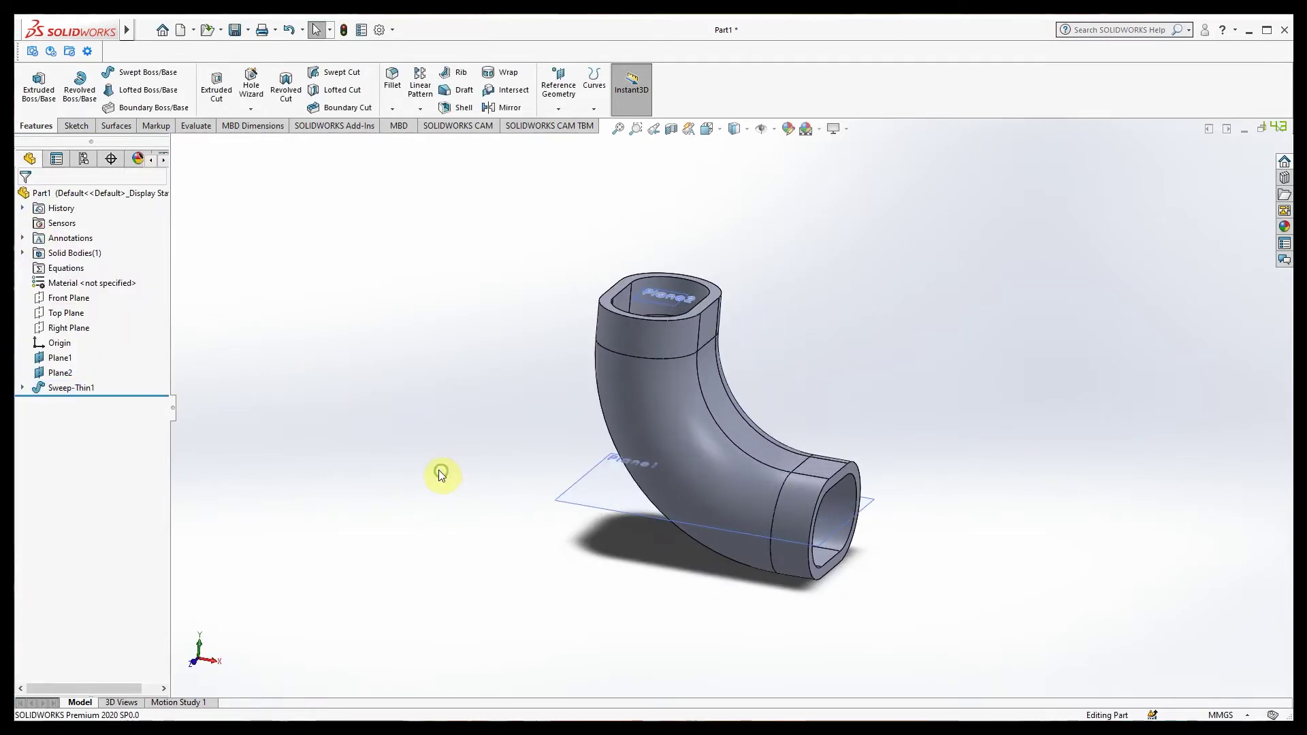
middle_click_drag(423, 427, 417, 493)
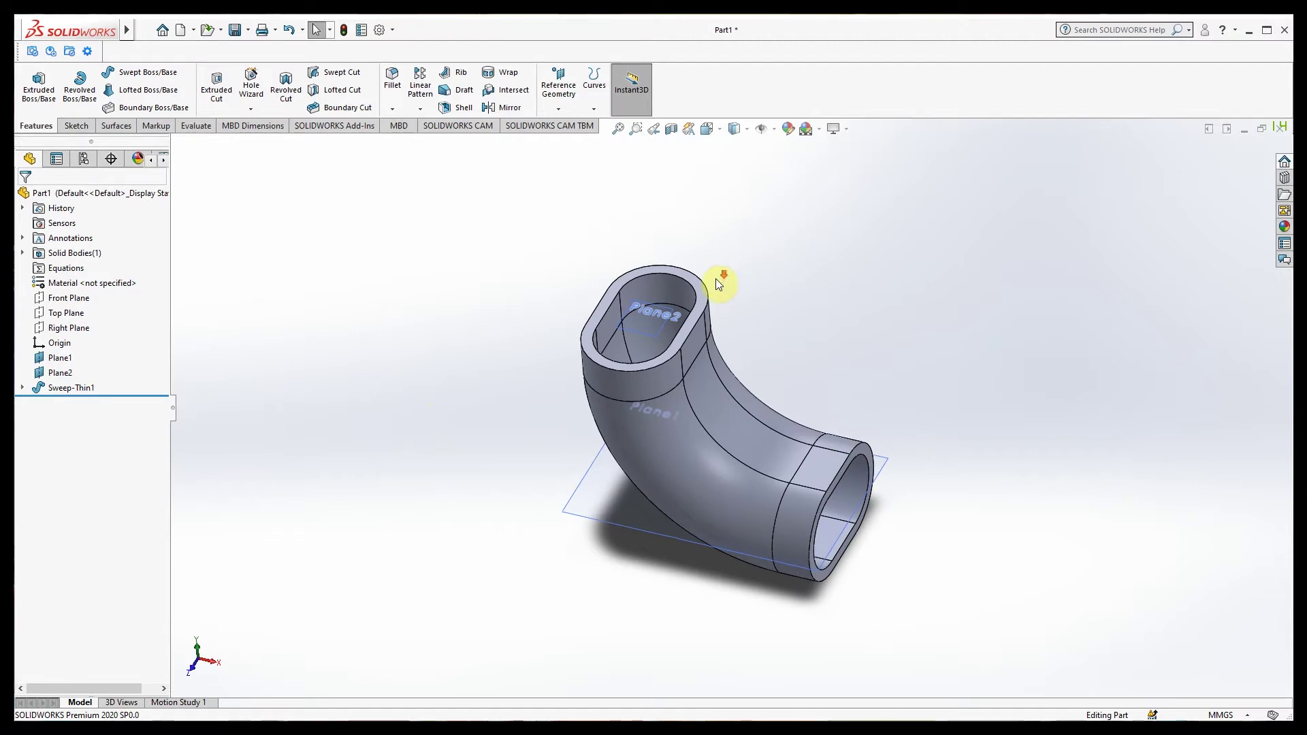
scroll(716, 279, "down", 2)
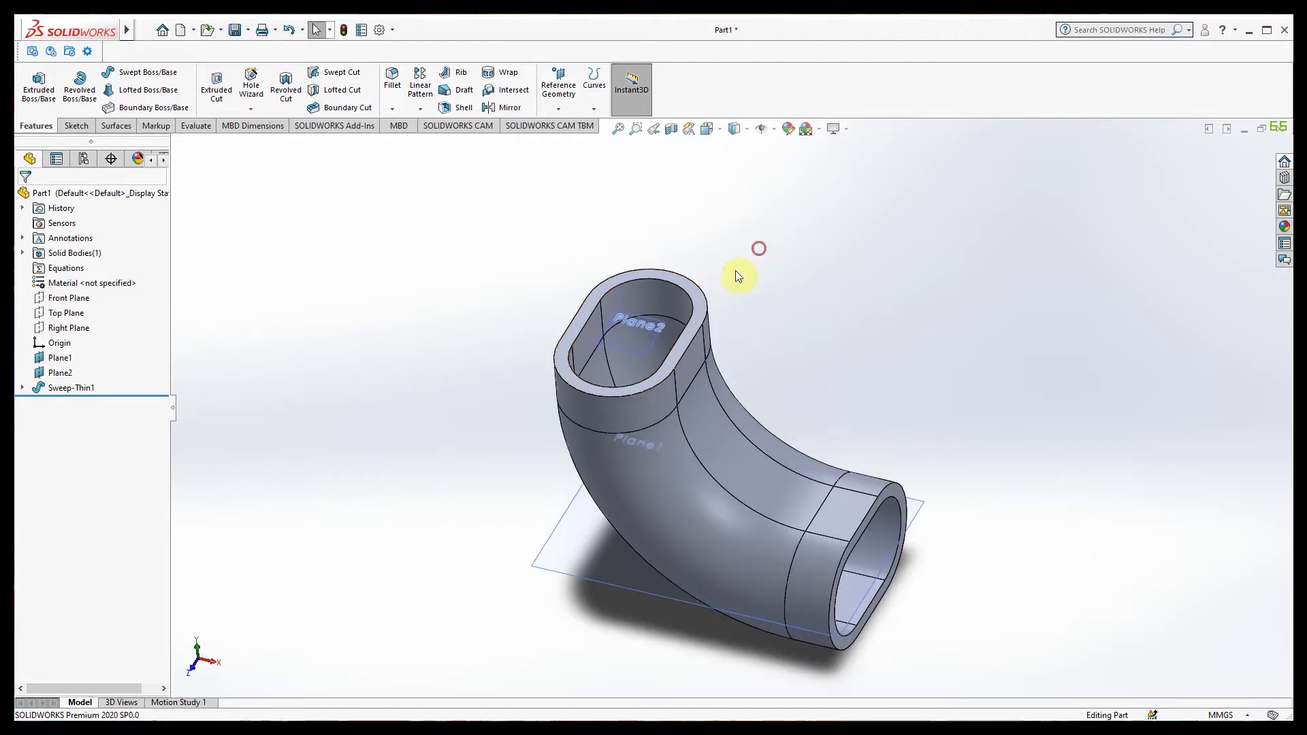
scroll(481, 448, "up", 3)
middle_click_drag(481, 448, 477, 416)
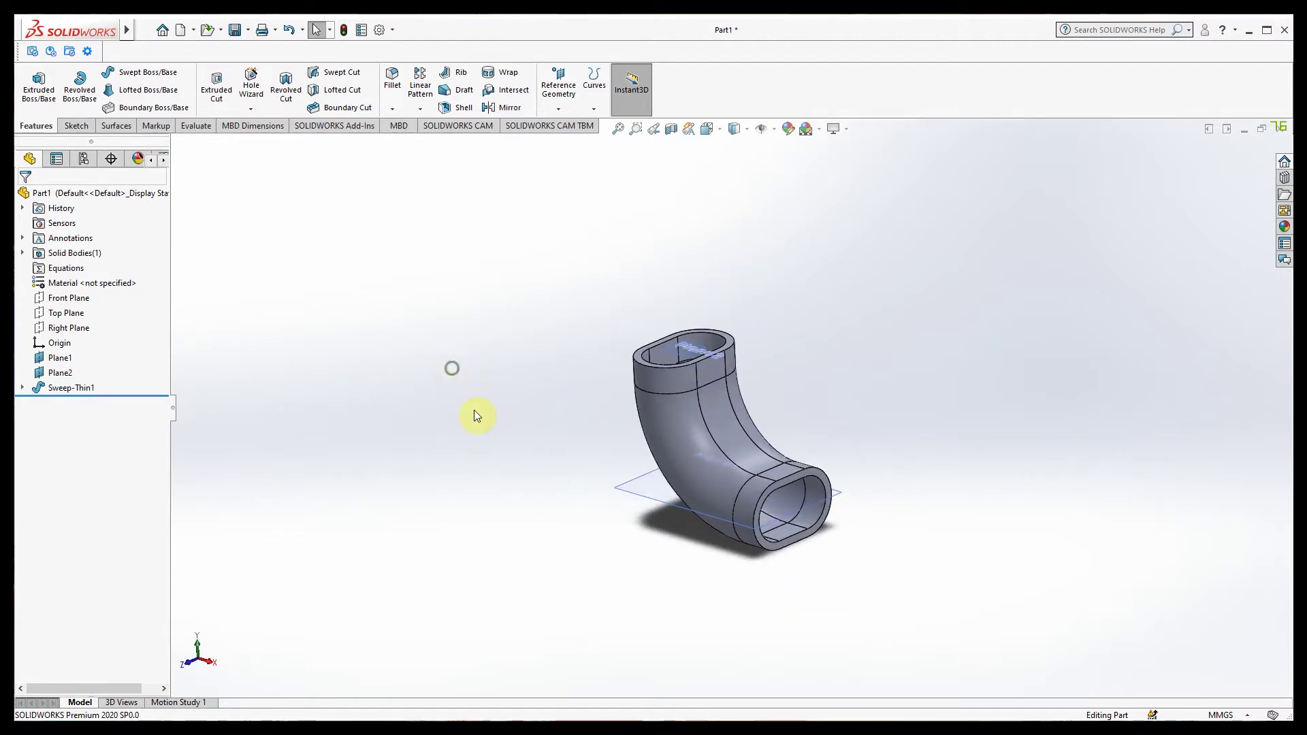
Step: Start a sketch on the elbow's upper end face and view it from the top
middle_click_drag(848, 420, 897, 441)
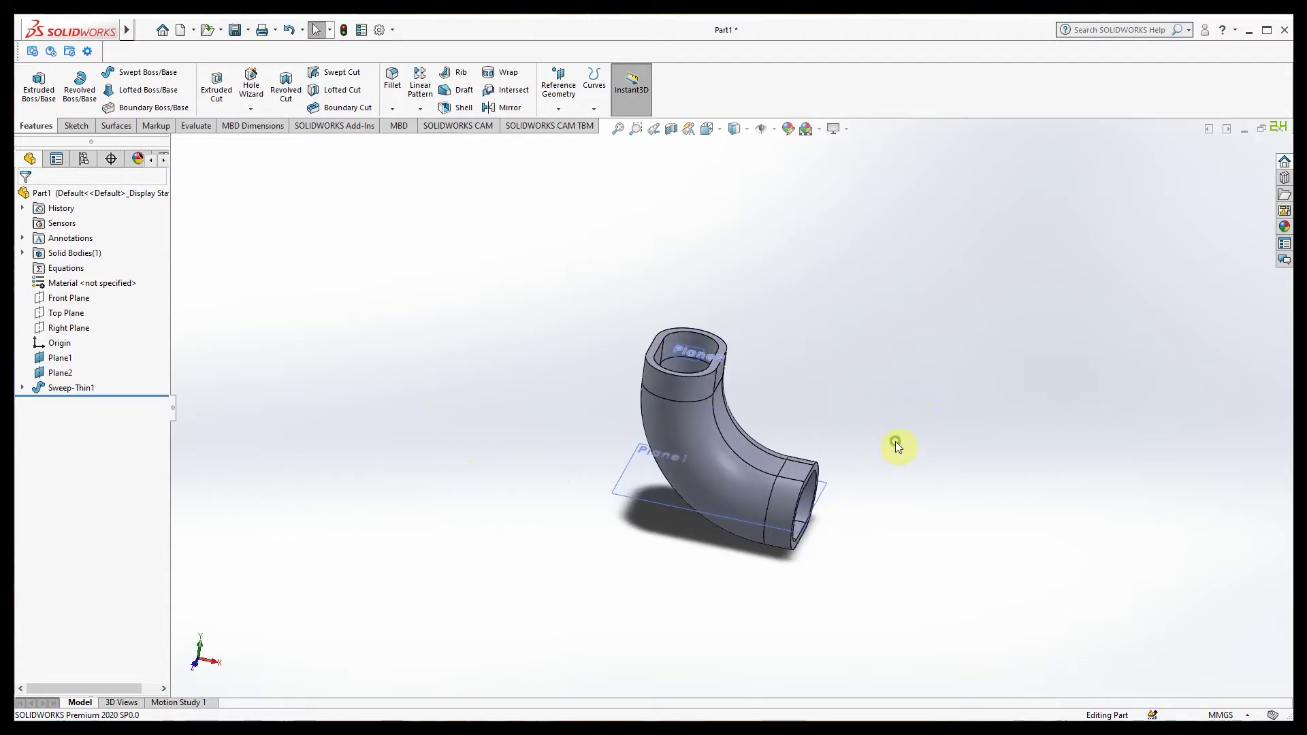
scroll(730, 346, "down", 2)
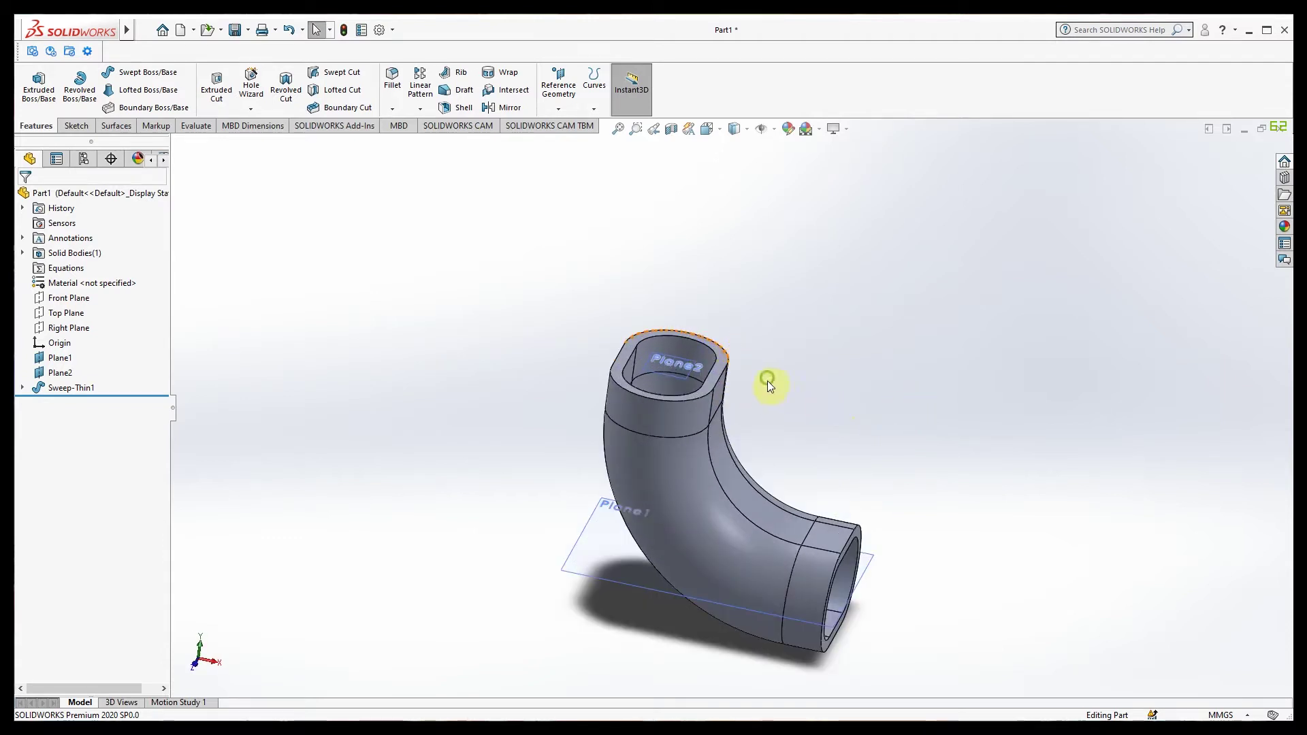
middle_click_drag(768, 385, 754, 418)
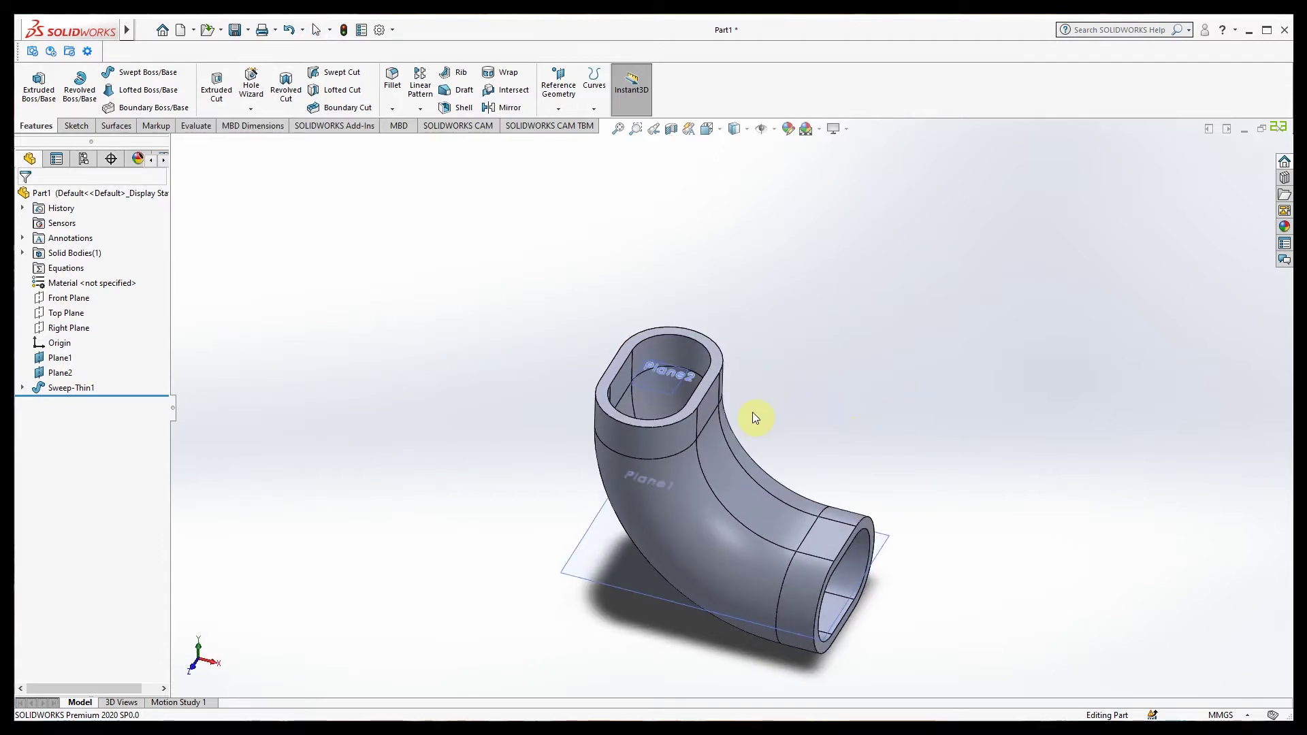
left_click(718, 364)
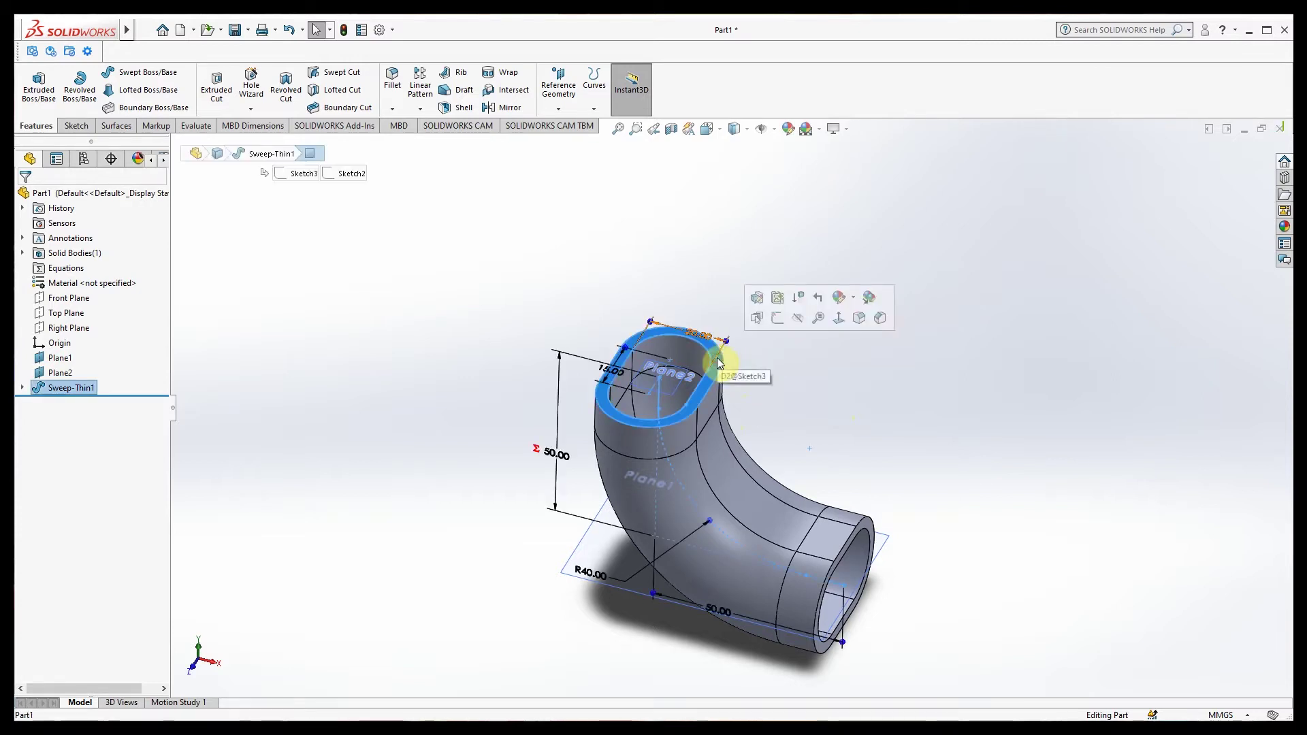
left_click(778, 318)
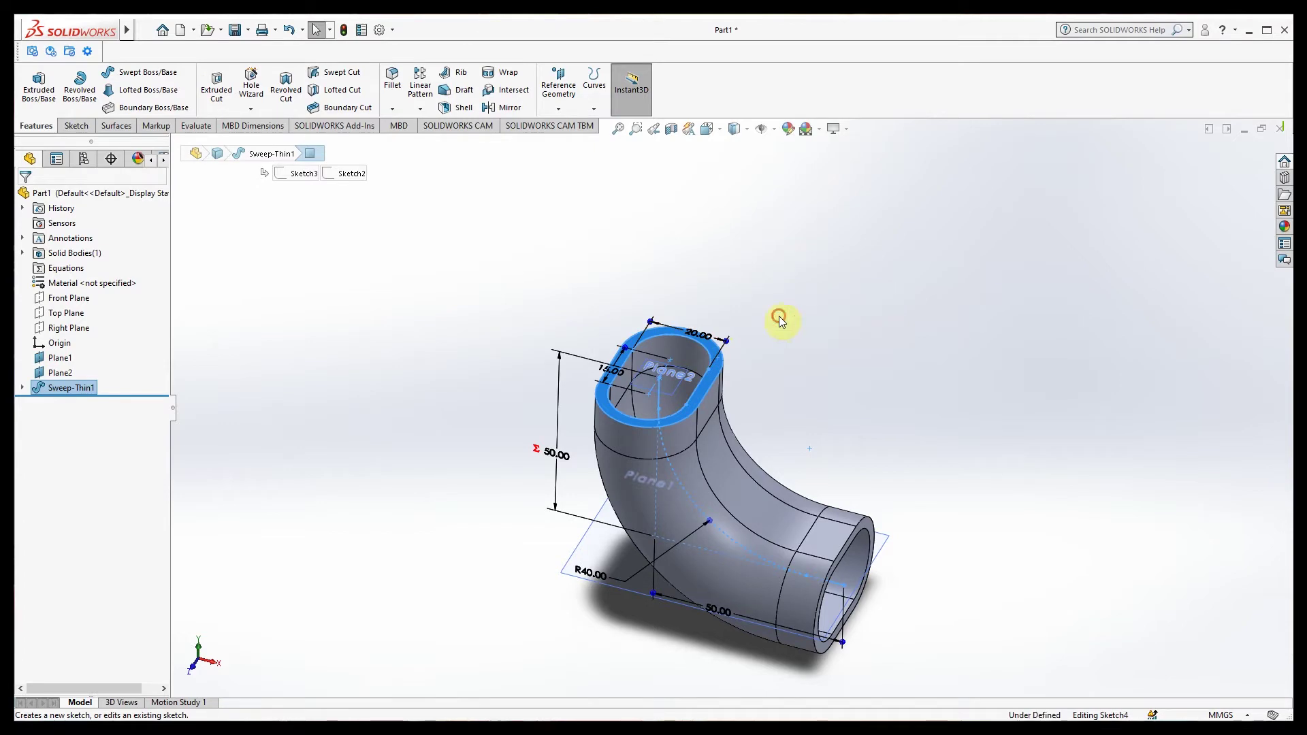
left_click(709, 130)
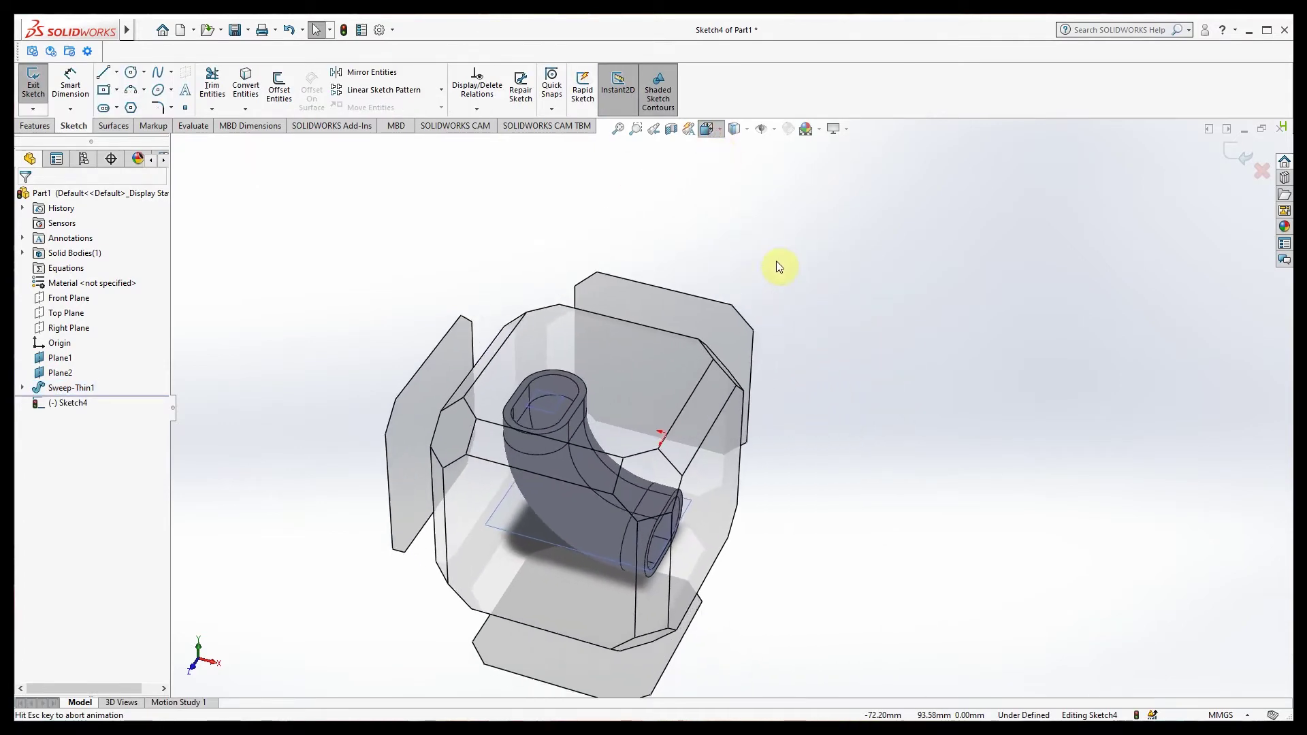
left_click(783, 208)
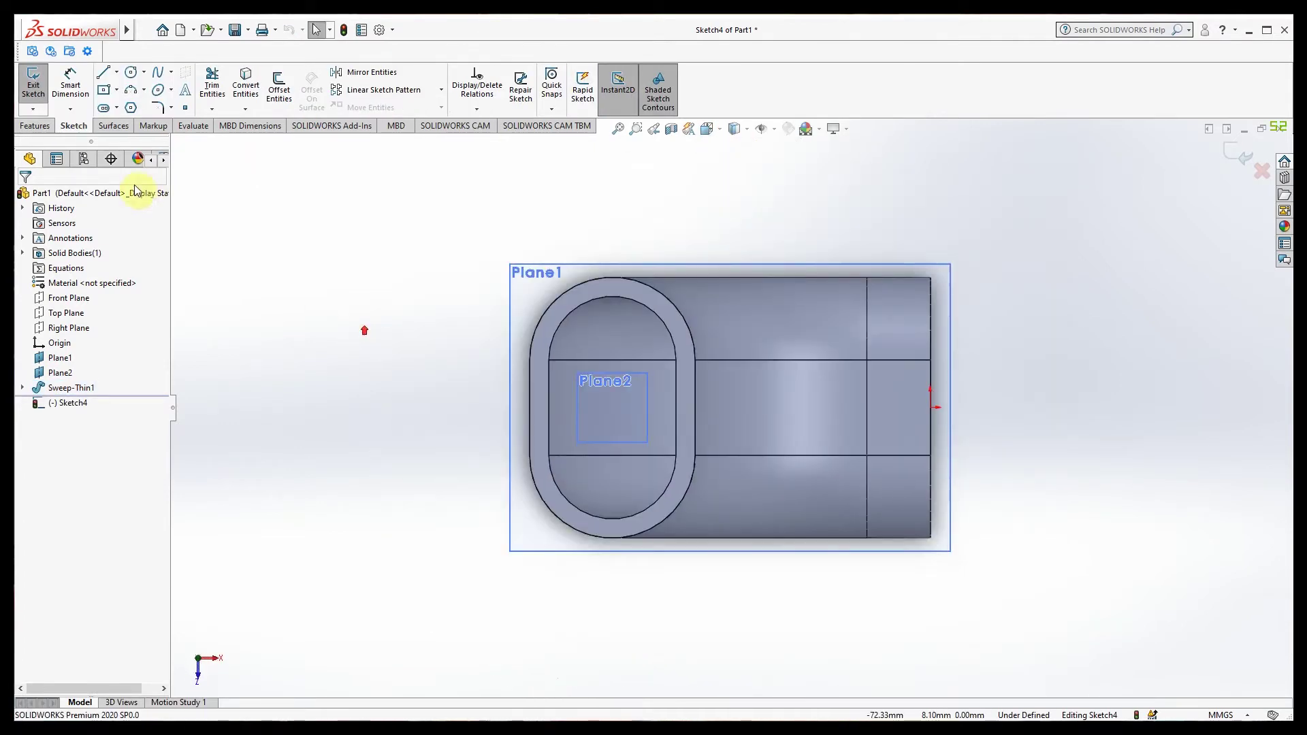
Step: Sketch a centre rectangle about 40 mm wide and 52 mm high around the elbow's slot-shaped opening
left_click(104, 89)
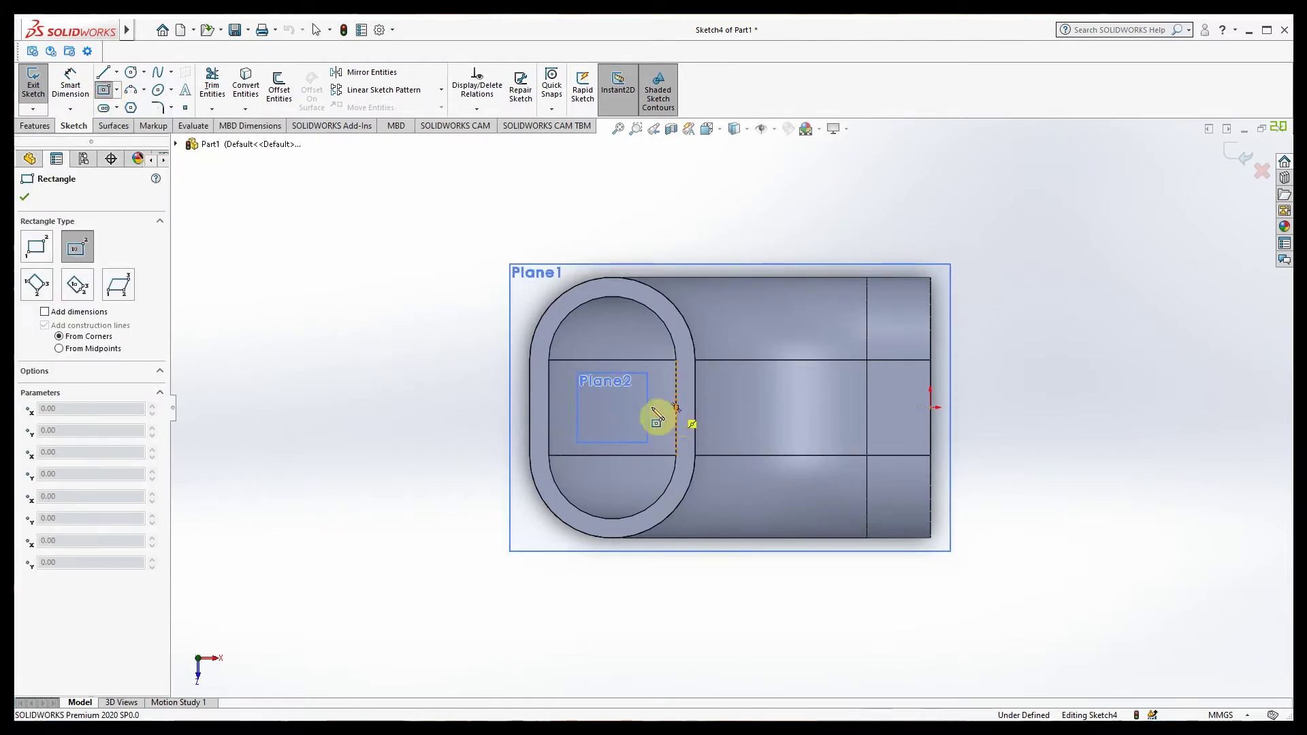
left_click(612, 407)
left_click(484, 242)
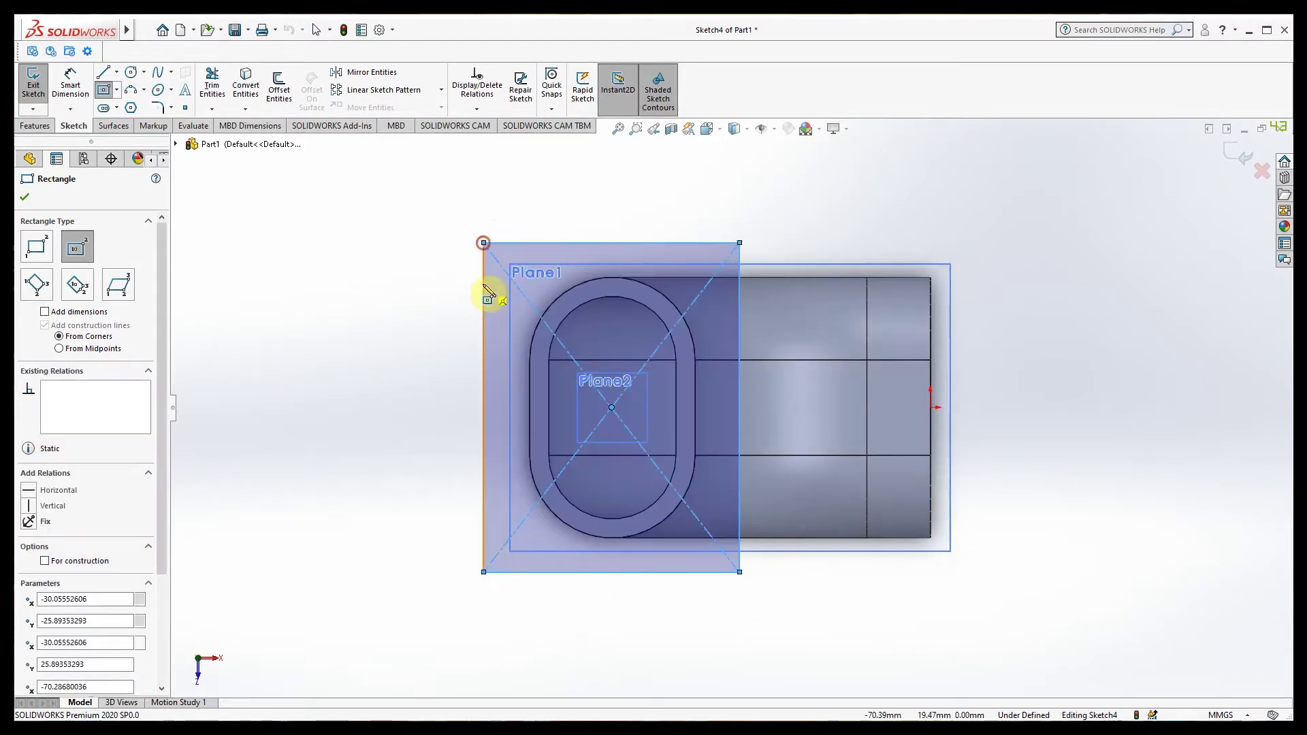
Step: Dimension the distance between the rectangle's two horizontal sides as 50 mm
left_click(70, 86)
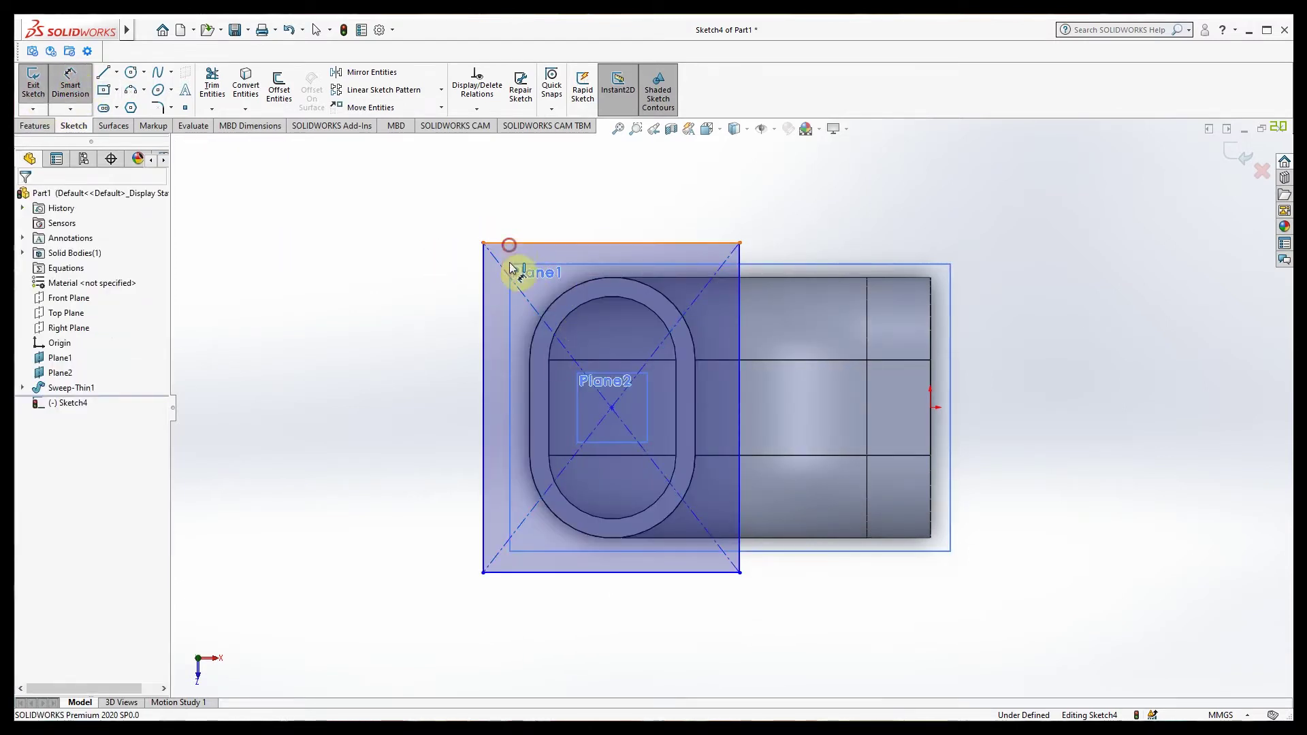
left_click(510, 243)
left_click(531, 572)
left_click(418, 444)
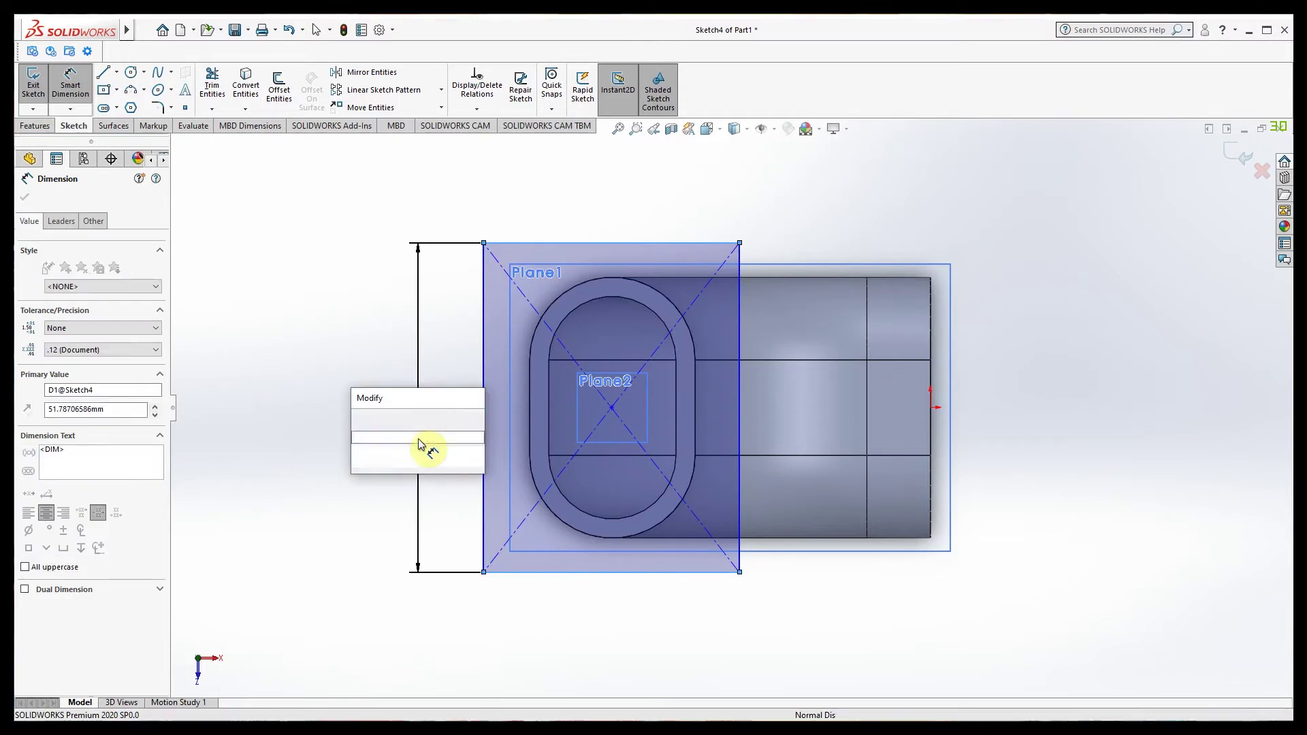
type("50")
key("Return")
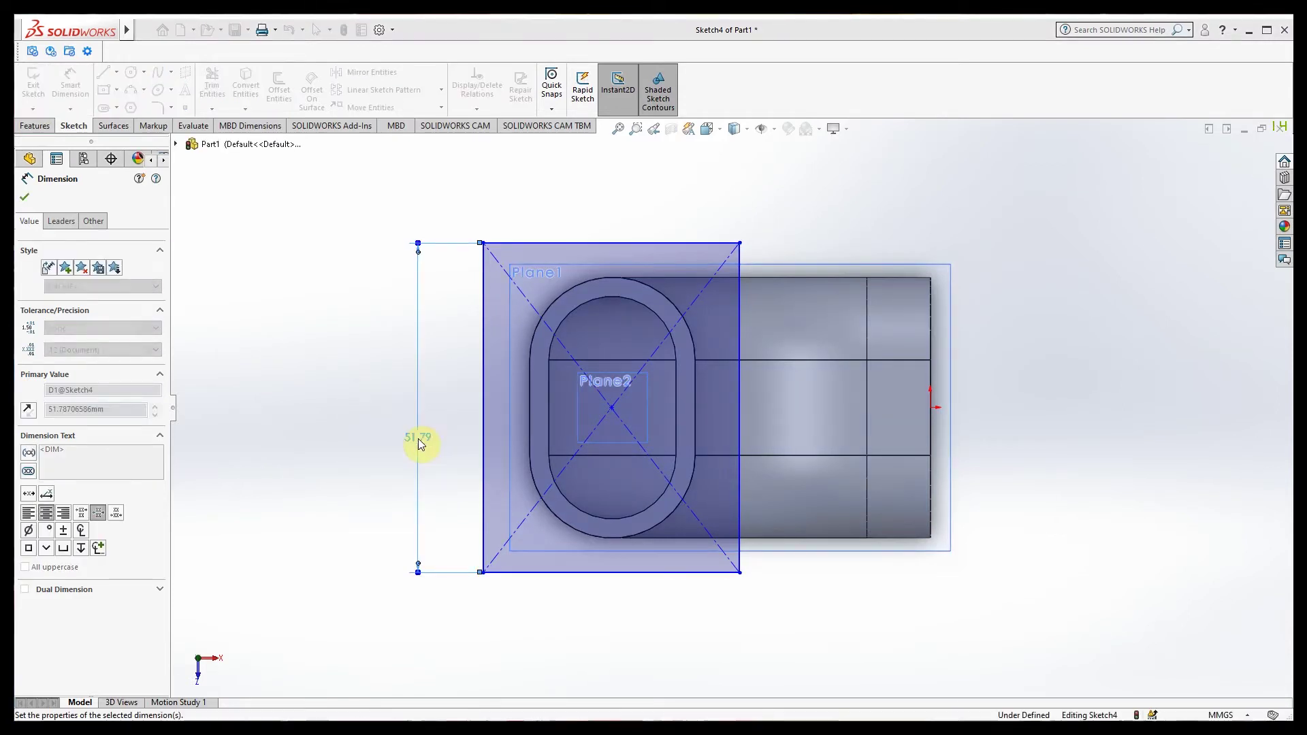
Step: Dimension the distance between the rectangle's two vertical sides as 40 mm
left_click(481, 359)
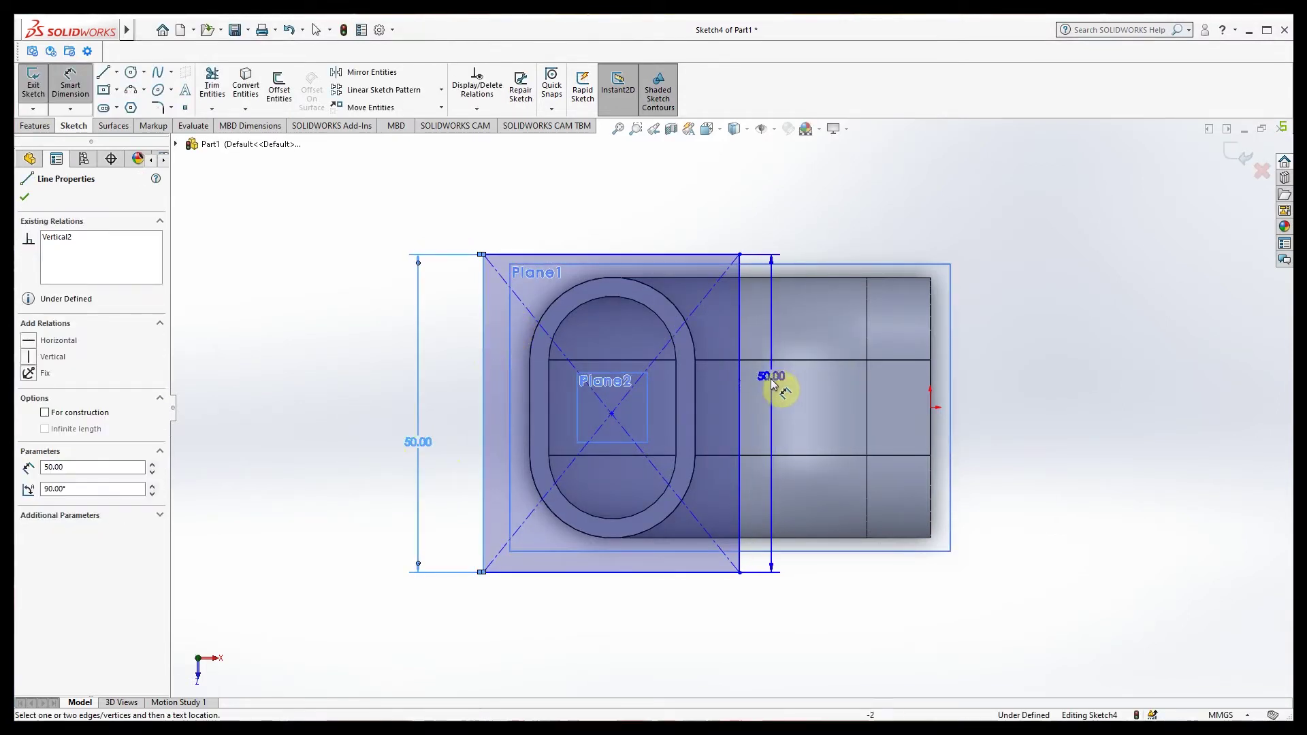
left_click(740, 393)
left_click(597, 220)
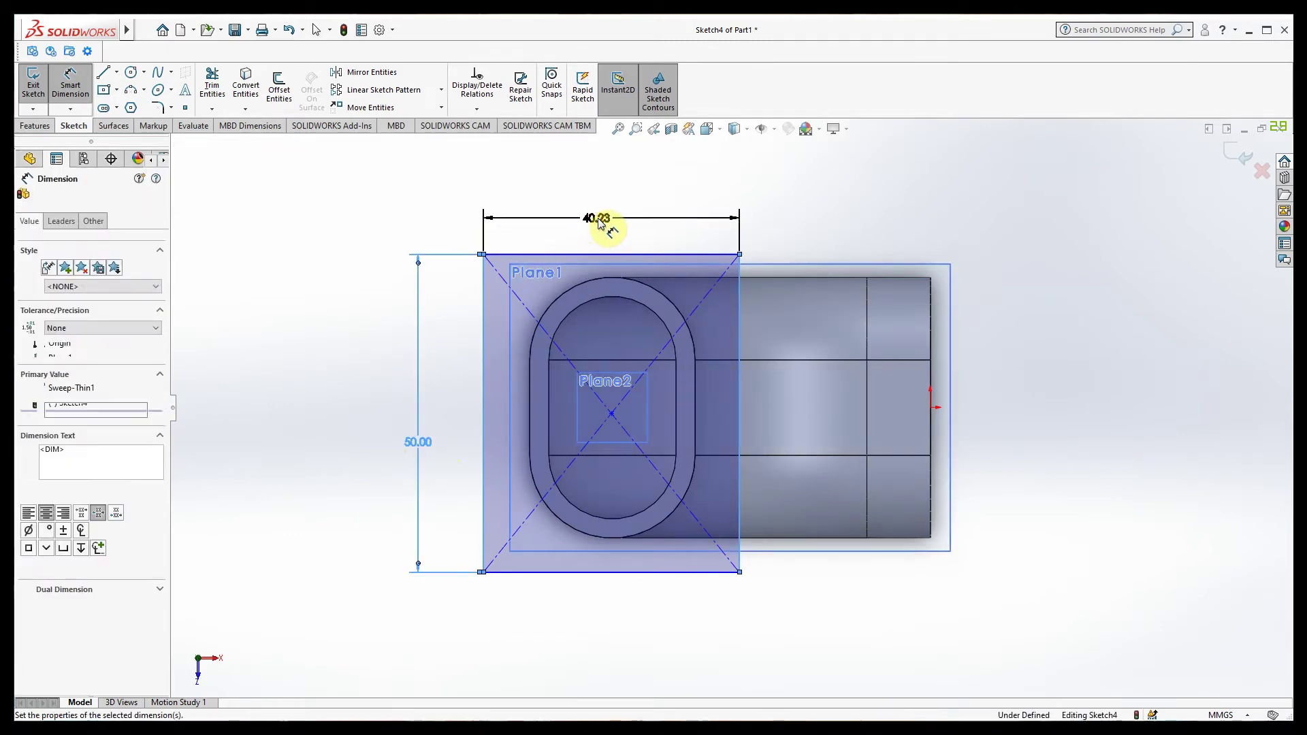
type("40")
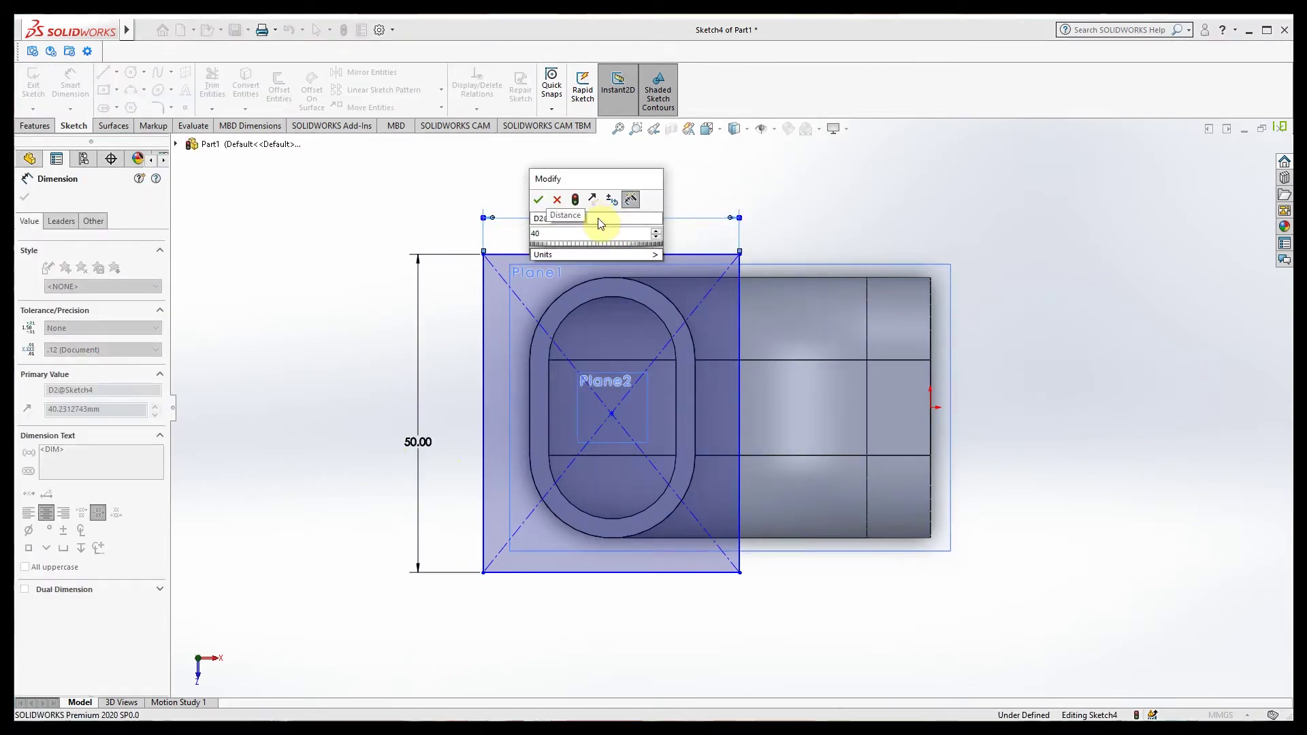
key("Return")
key("Escape")
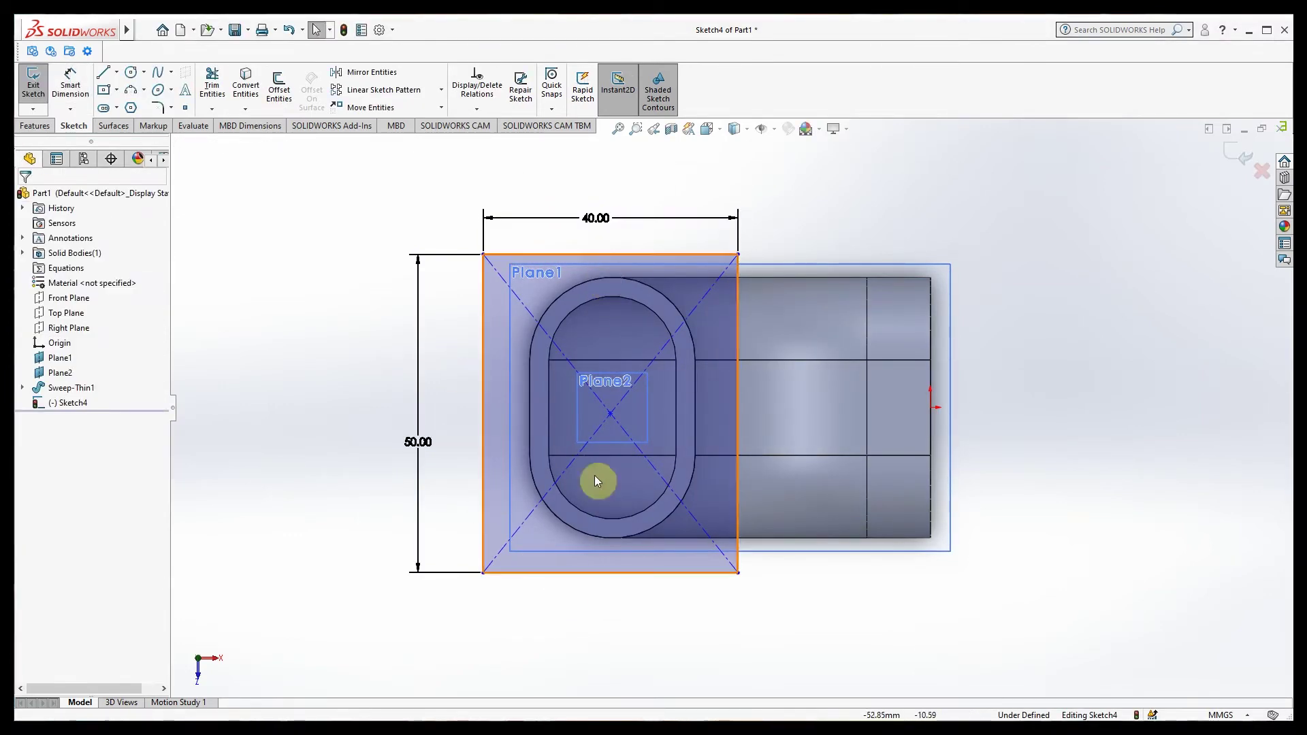
Step: Move the rectangle's centre level with the origin and show the sweep's curved path sketch
mouse_move(611, 414)
left_mouse_down()
mouse_move(685, 406)
mouse_move(628, 407)
left_mouse_up()
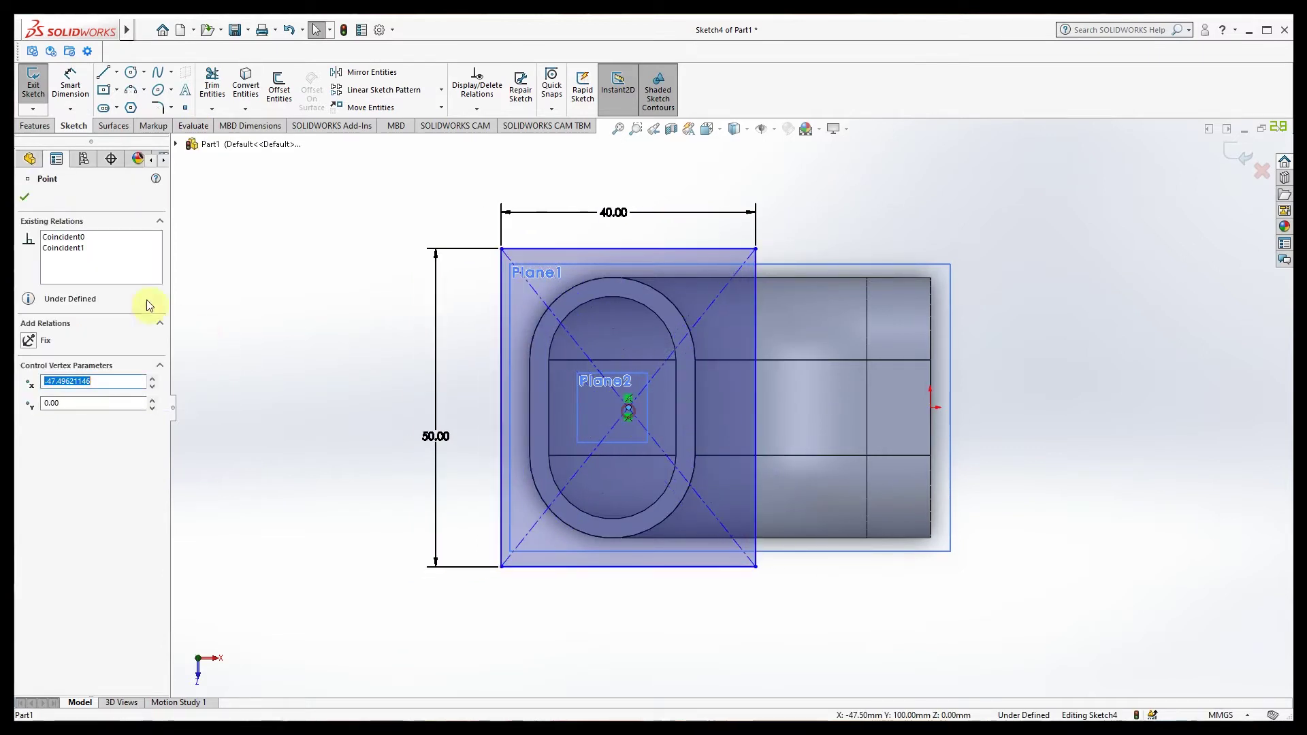
left_click(204, 359)
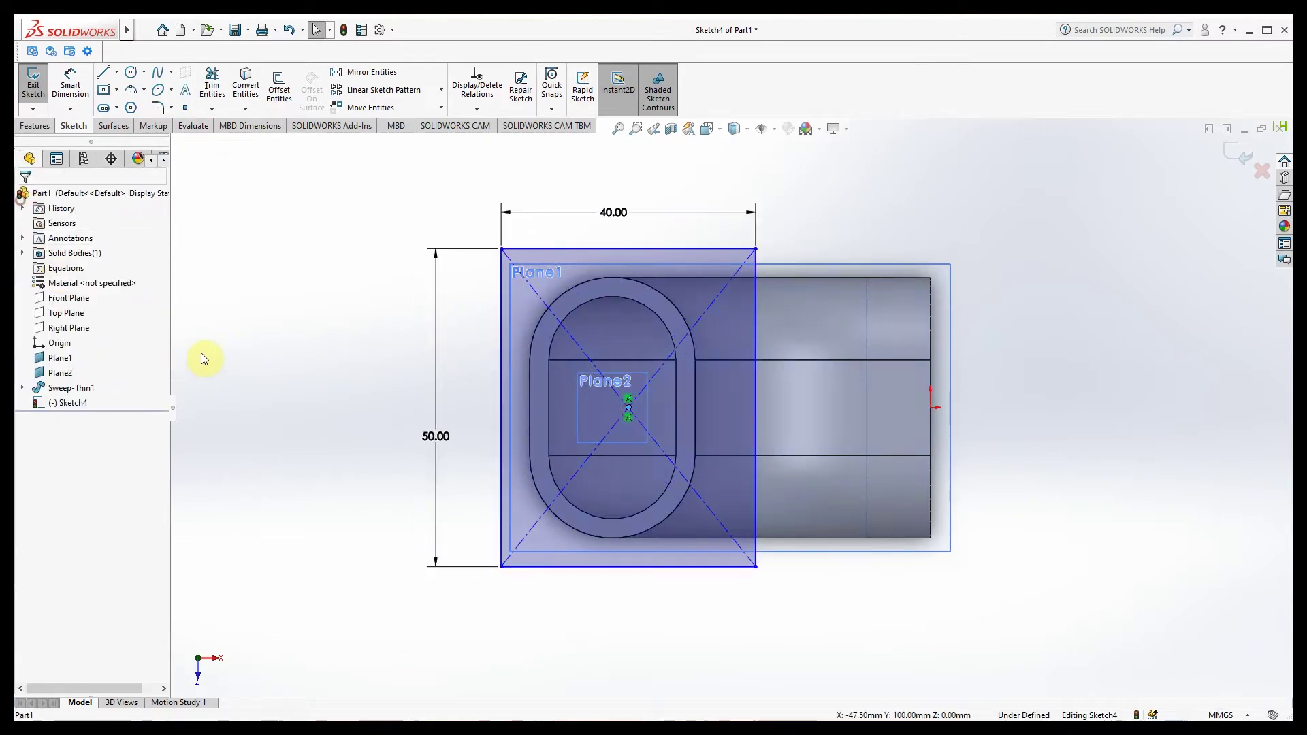
left_click(22, 388)
left_click(75, 403)
left_click(76, 418)
mouse_move(285, 500)
middle_mouse_down()
mouse_move(310, 356)
mouse_move(312, 429)
middle_mouse_up()
left_click(77, 418)
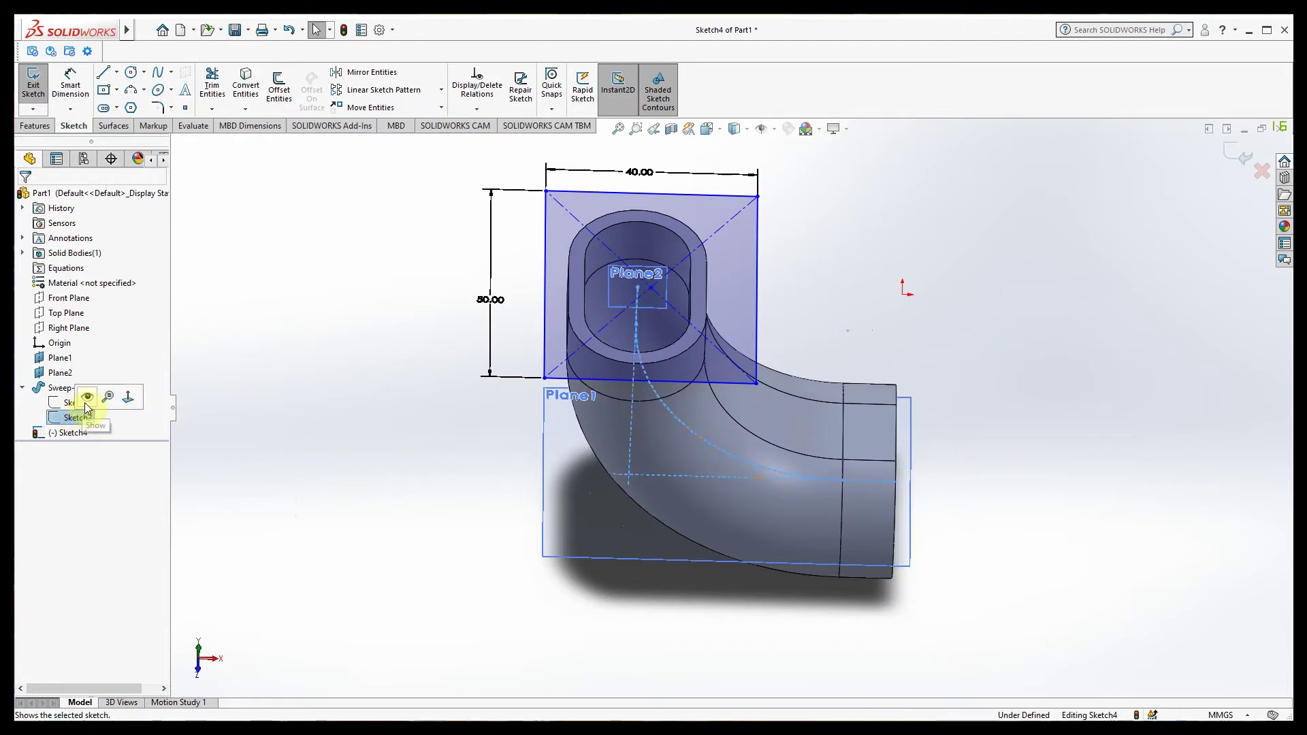
left_click(87, 398)
Step: Snap the rectangle's centre onto the upper end point of the elbow path and close the sketch
mouse_move(436, 367)
middle_mouse_down()
mouse_move(418, 432)
mouse_move(426, 446)
middle_mouse_up()
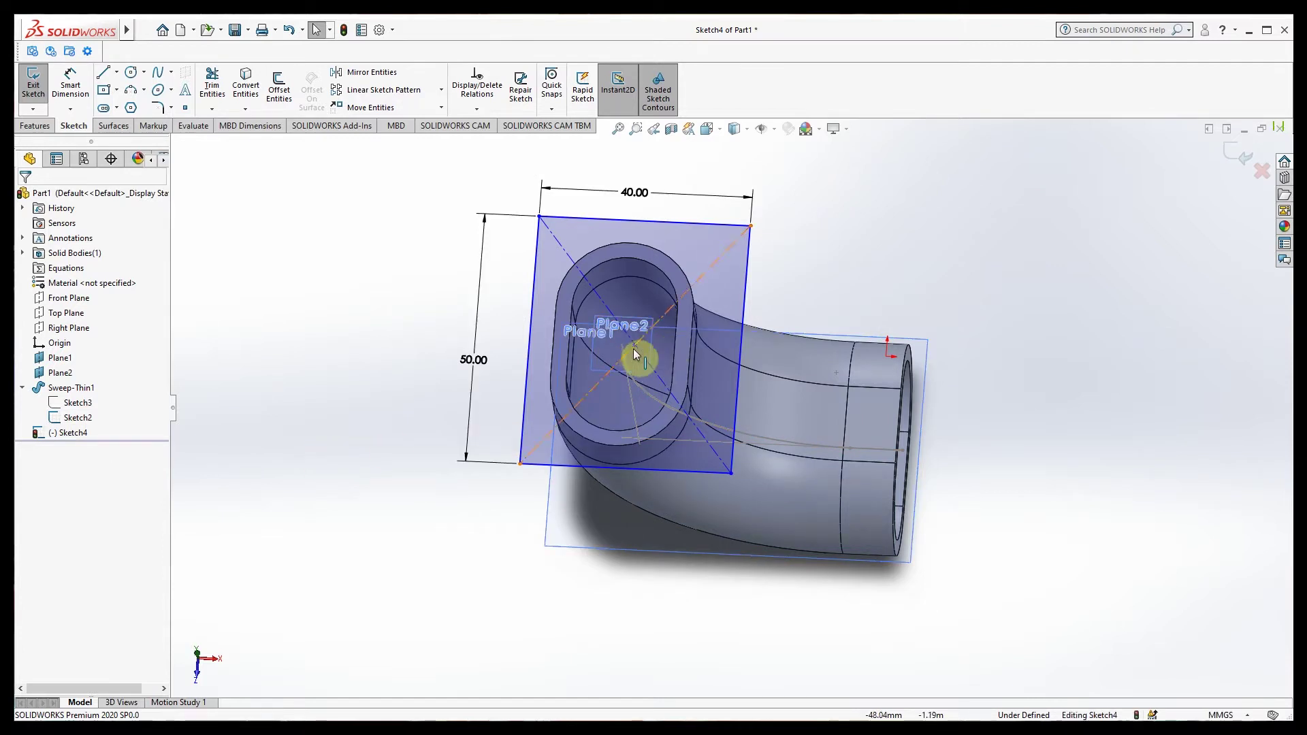
mouse_move(635, 346)
left_mouse_down()
mouse_move(643, 334)
mouse_move(620, 346)
mouse_move(653, 341)
mouse_move(627, 350)
left_mouse_up()
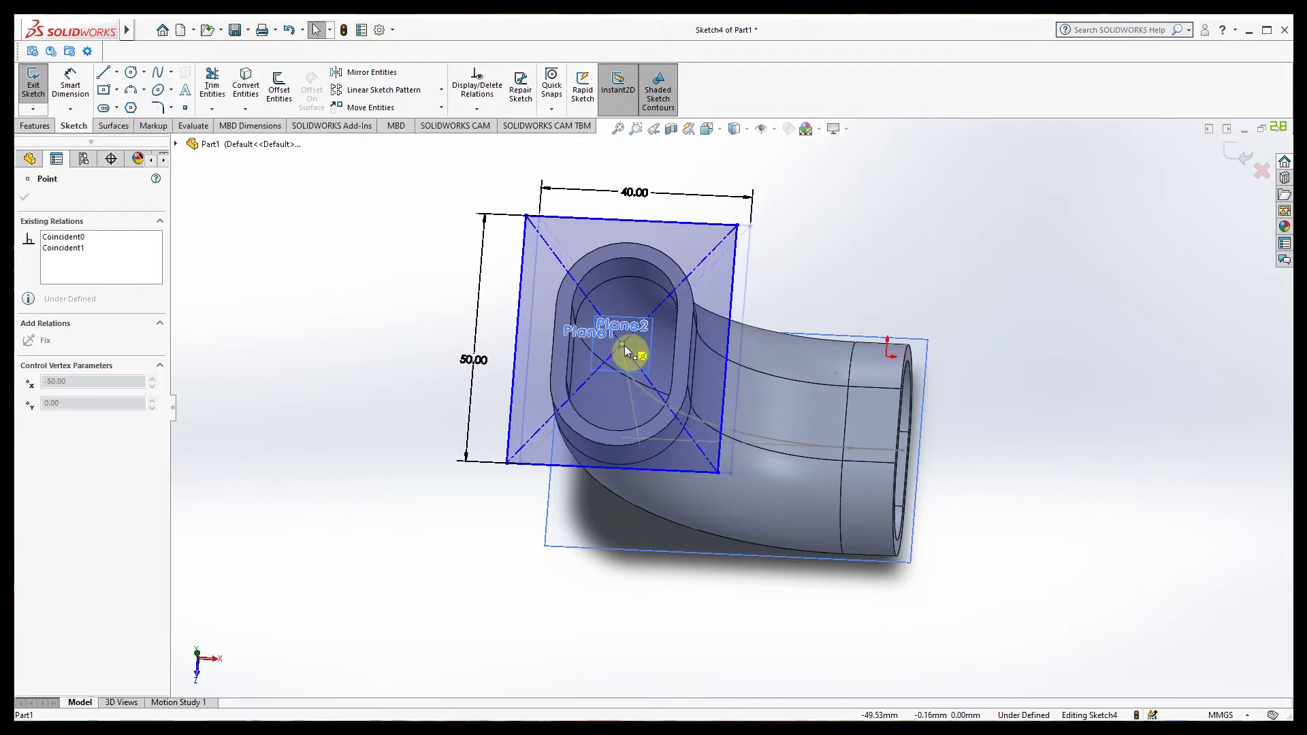
left_click_drag(625, 349, 624, 347)
left_click(335, 328)
mouse_move(350, 353)
middle_mouse_down()
mouse_move(343, 390)
mouse_move(397, 451)
mouse_move(370, 368)
middle_mouse_up()
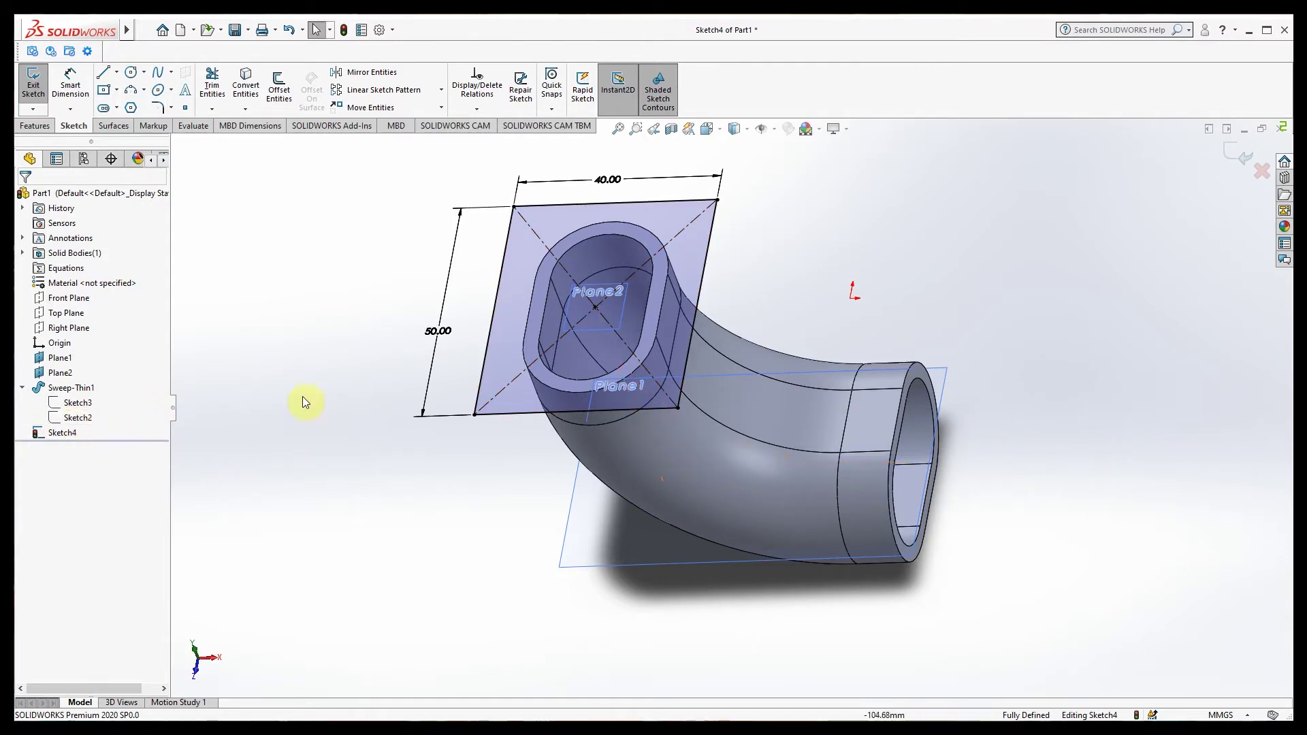
middle_click_drag(303, 402, 326, 414)
left_click(22, 388)
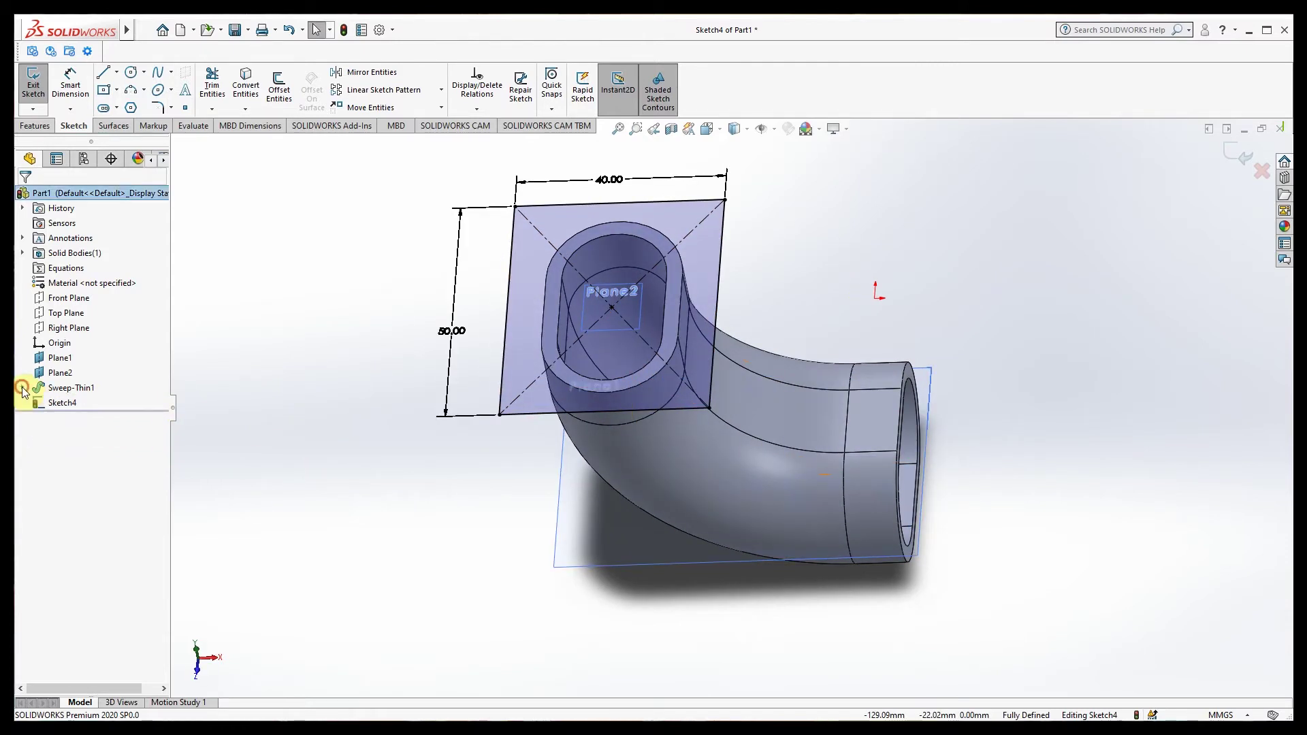
mouse_move(318, 423)
middle_mouse_down()
mouse_move(336, 432)
mouse_move(332, 399)
middle_mouse_up()
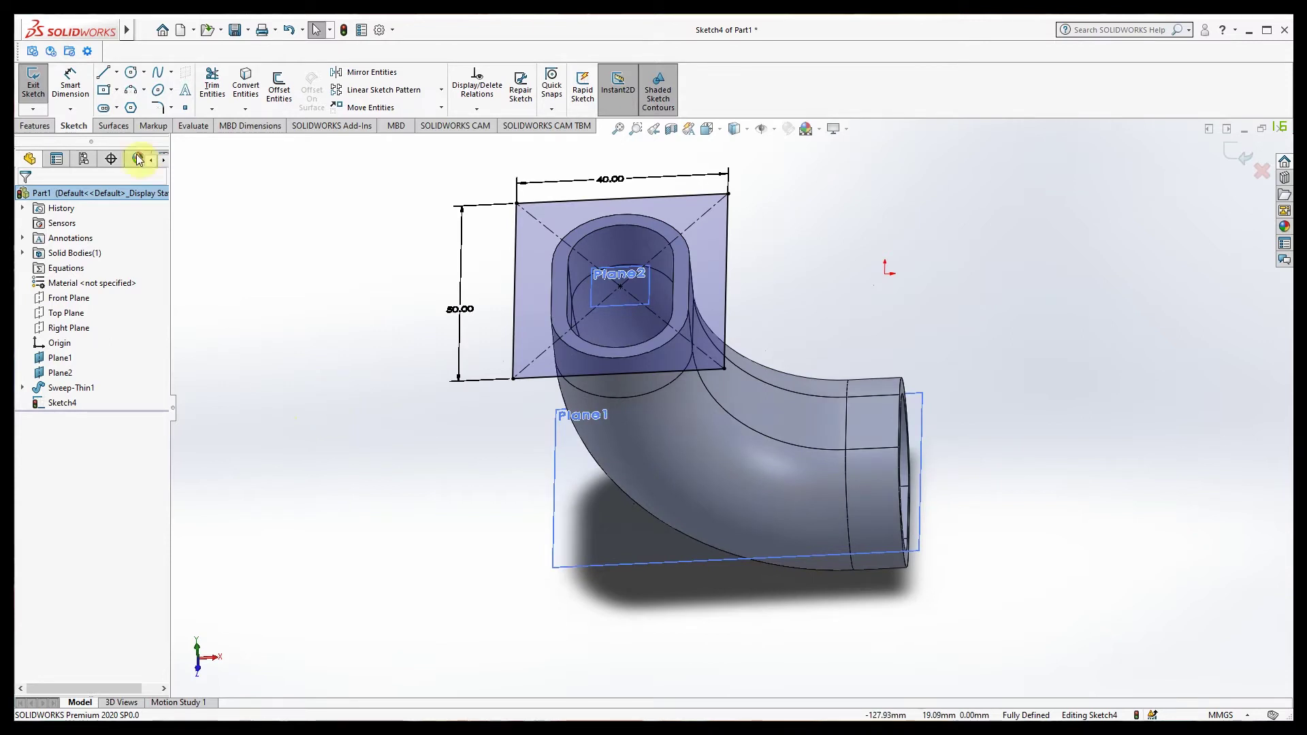
left_click(33, 87)
left_click(382, 349)
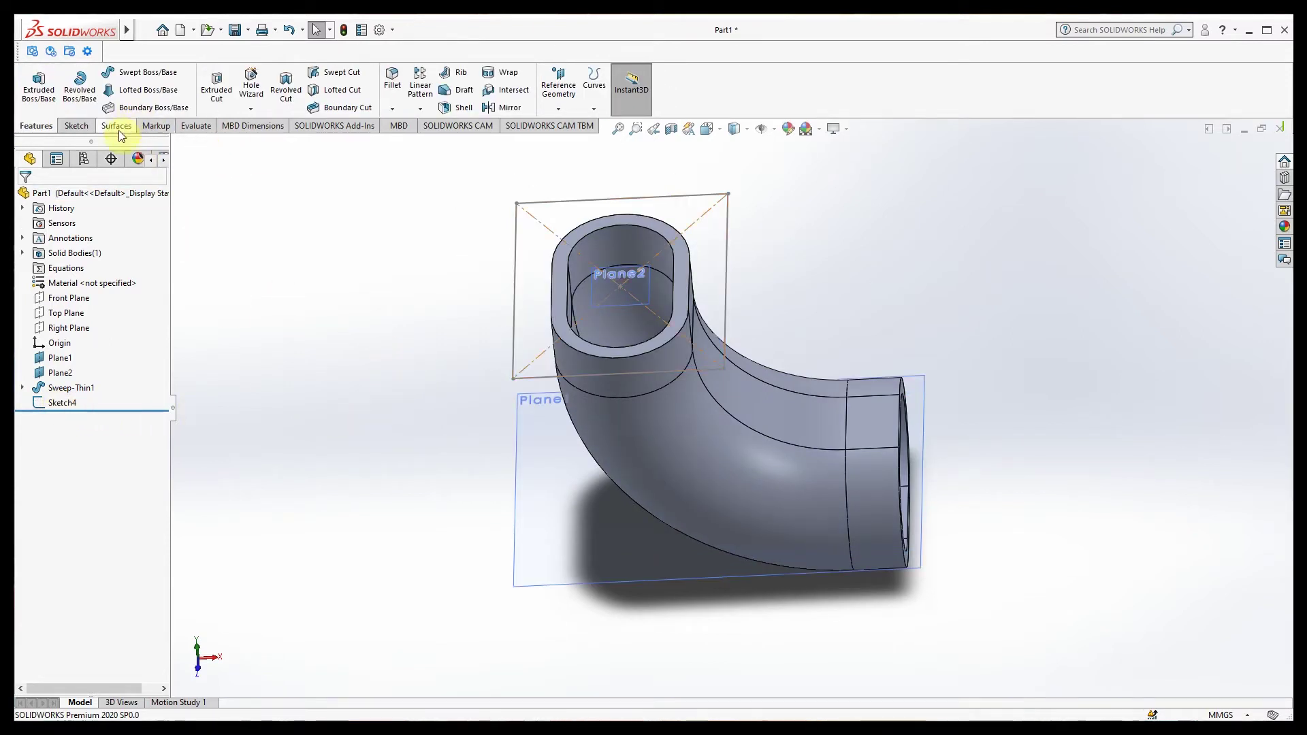
left_click(38, 83)
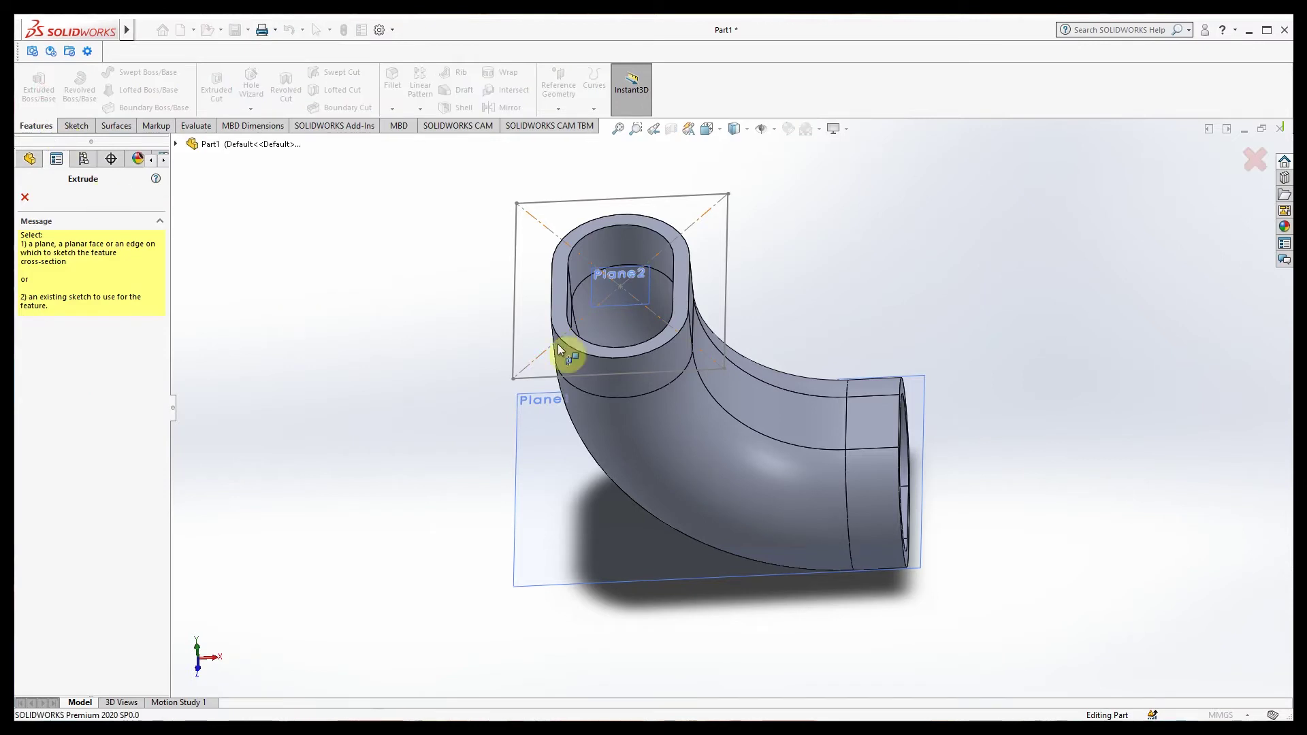
left_click(518, 255)
mouse_move(488, 382)
middle_mouse_down()
mouse_move(456, 255)
mouse_move(432, 293)
middle_mouse_up()
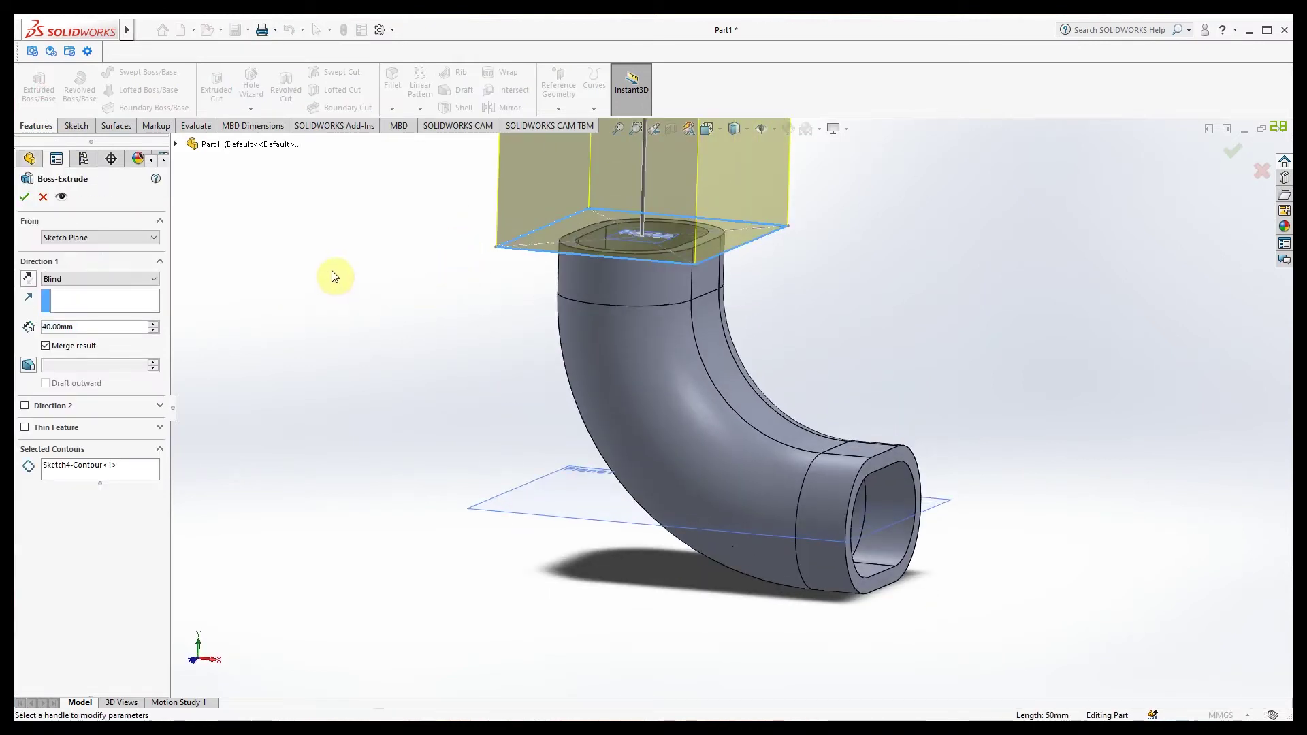
middle_click_drag(332, 271, 343, 310)
left_click(43, 196)
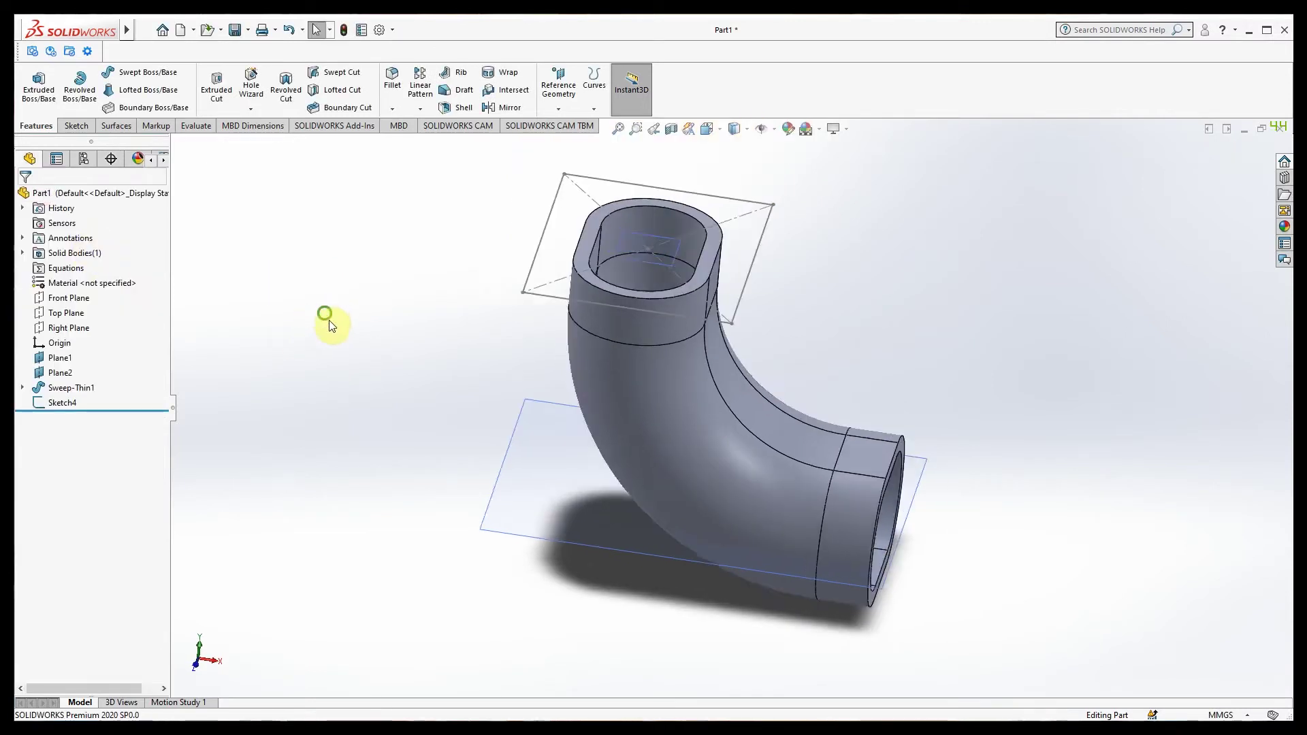
Step: Reopen the rectangle sketch, convert the outer edges of the elbow's upper end face into sketch entities and close the sketch
left_click(63, 402)
left_click(87, 362)
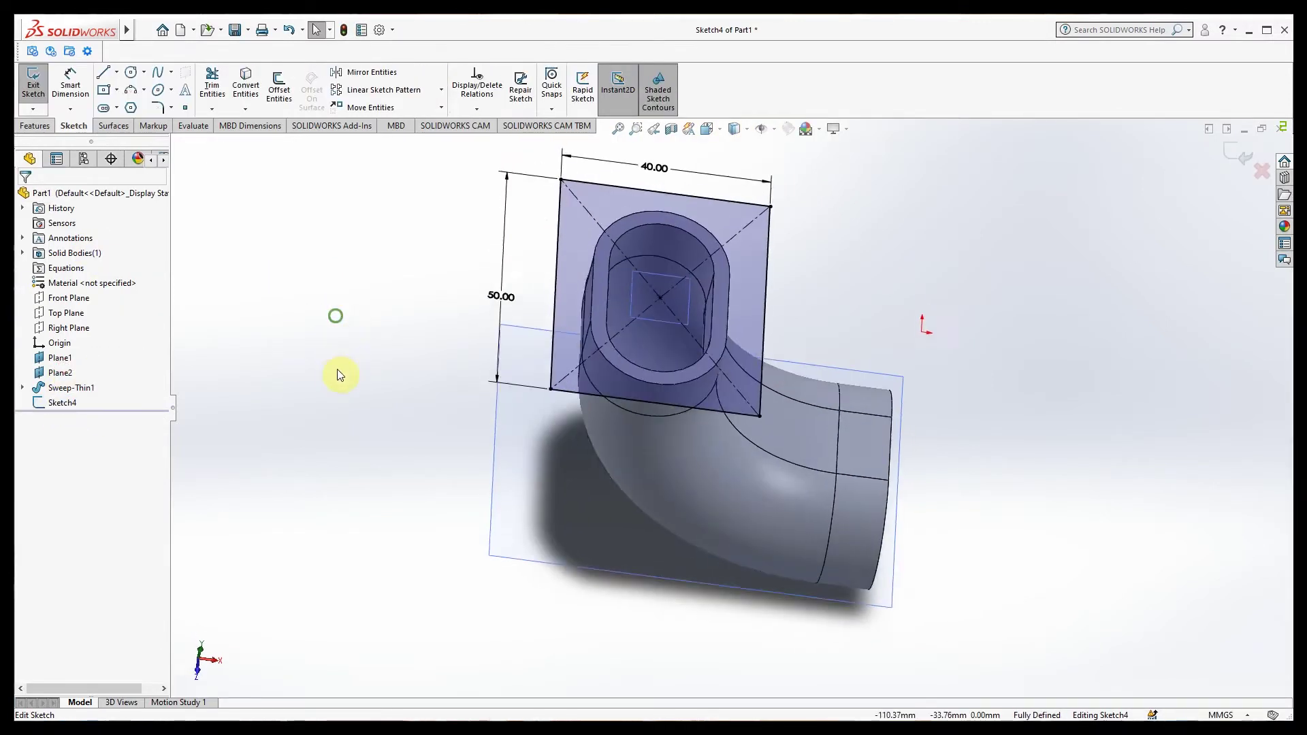
left_click(594, 253, "ctrl")
left_click(726, 301, "ctrl")
left_click(697, 386, "ctrl")
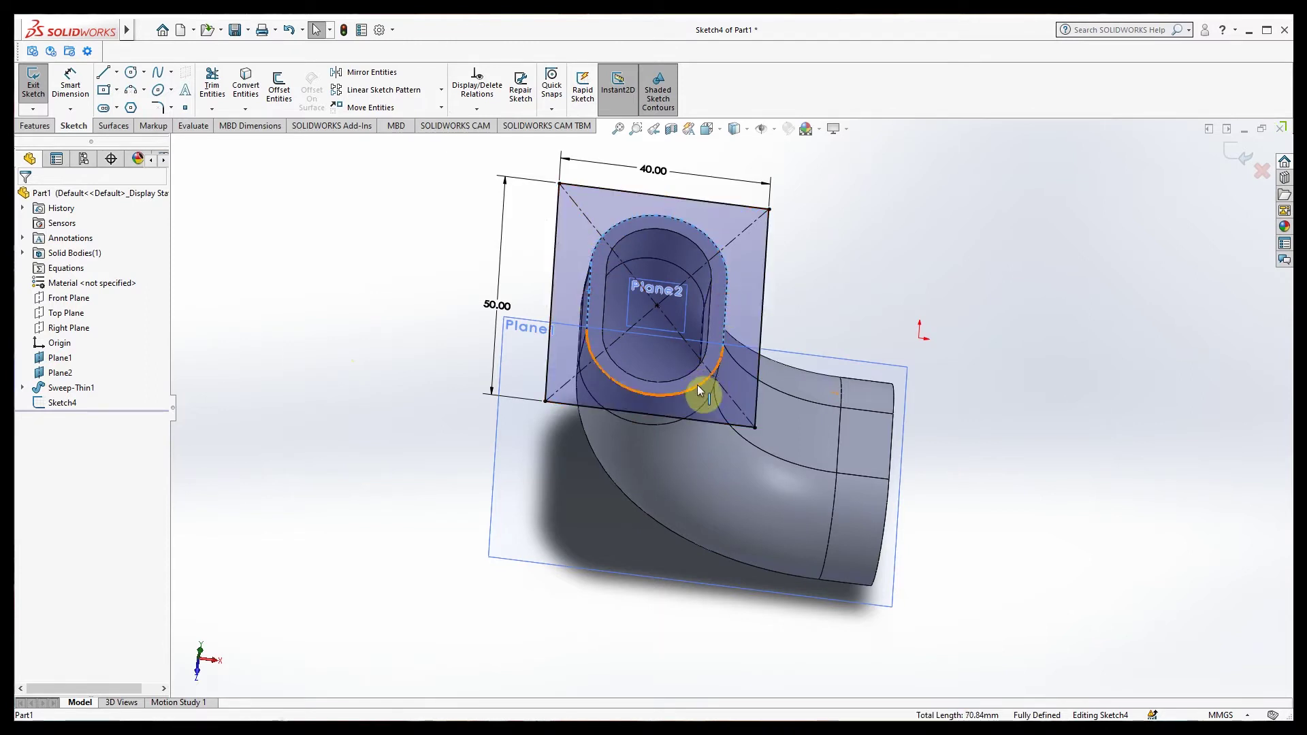
left_click(246, 89)
mouse_move(345, 284)
middle_mouse_down()
mouse_move(295, 283)
mouse_move(344, 266)
mouse_move(356, 234)
mouse_move(336, 327)
mouse_move(307, 283)
mouse_move(321, 297)
mouse_move(276, 298)
middle_mouse_up()
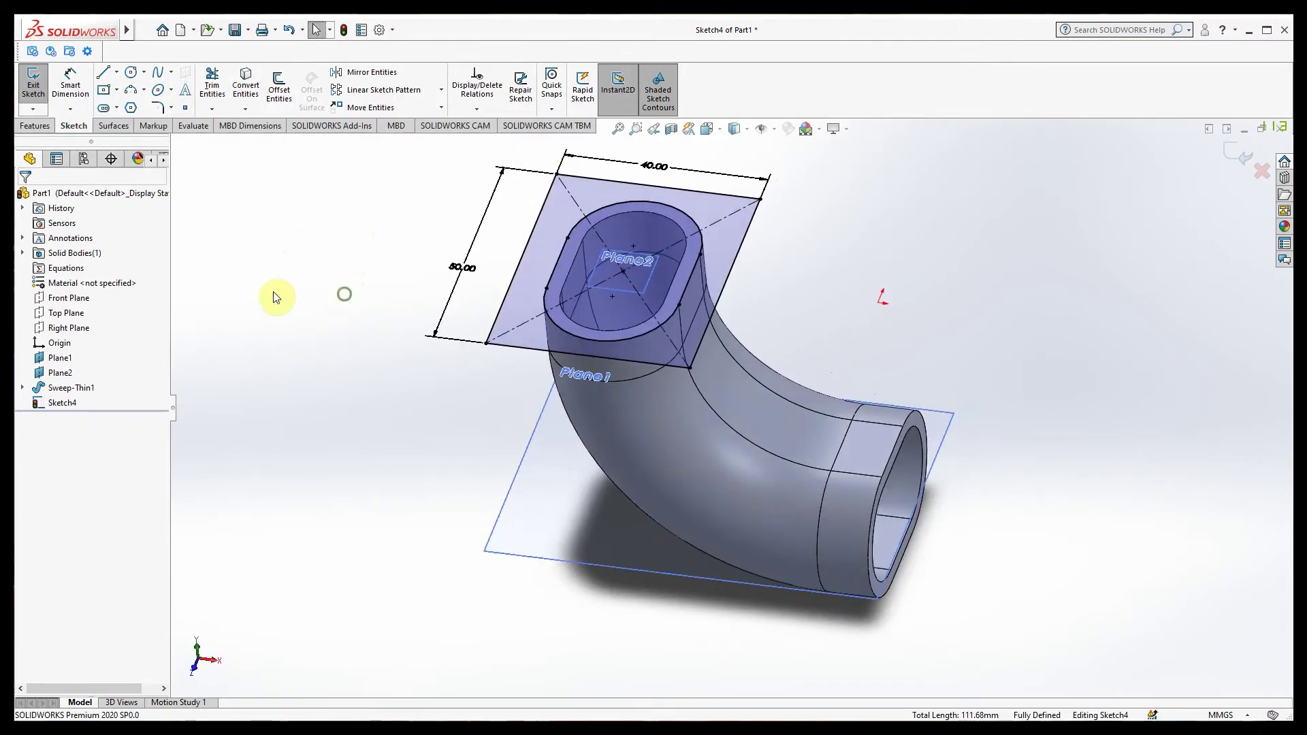
left_click(32, 83)
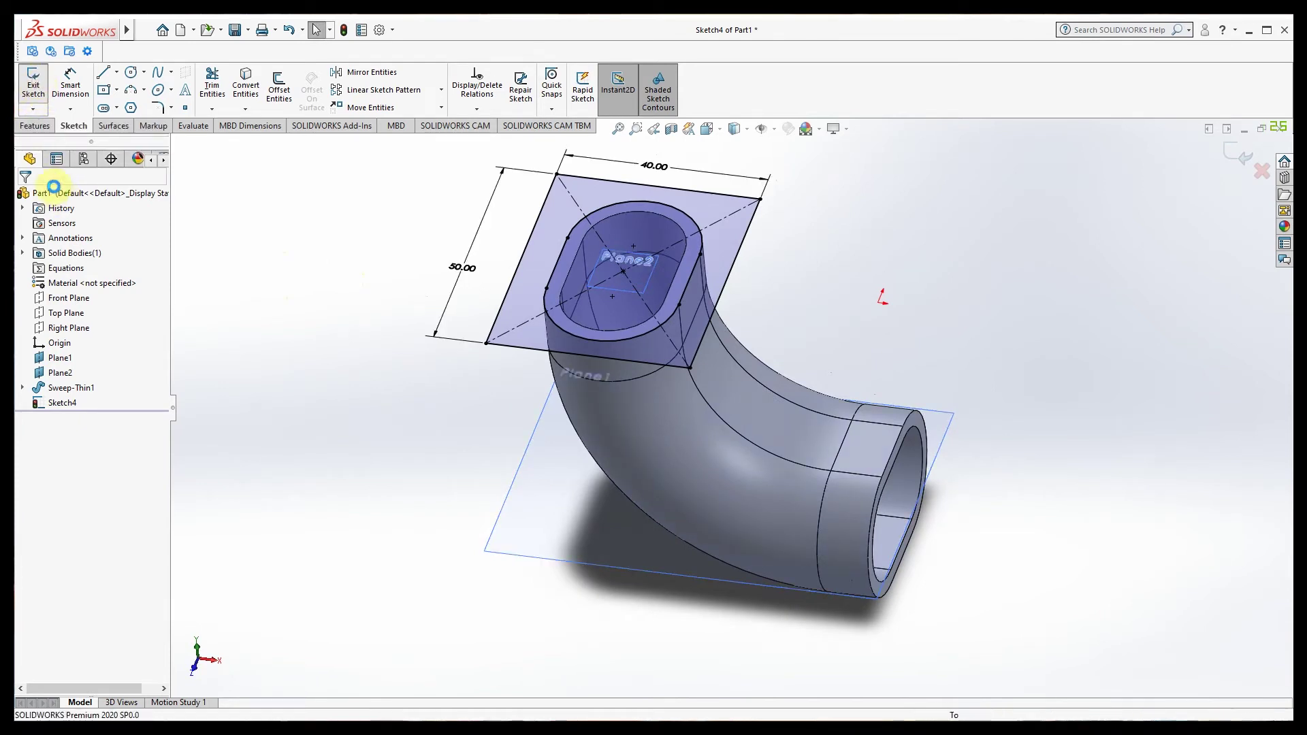
left_click(39, 85)
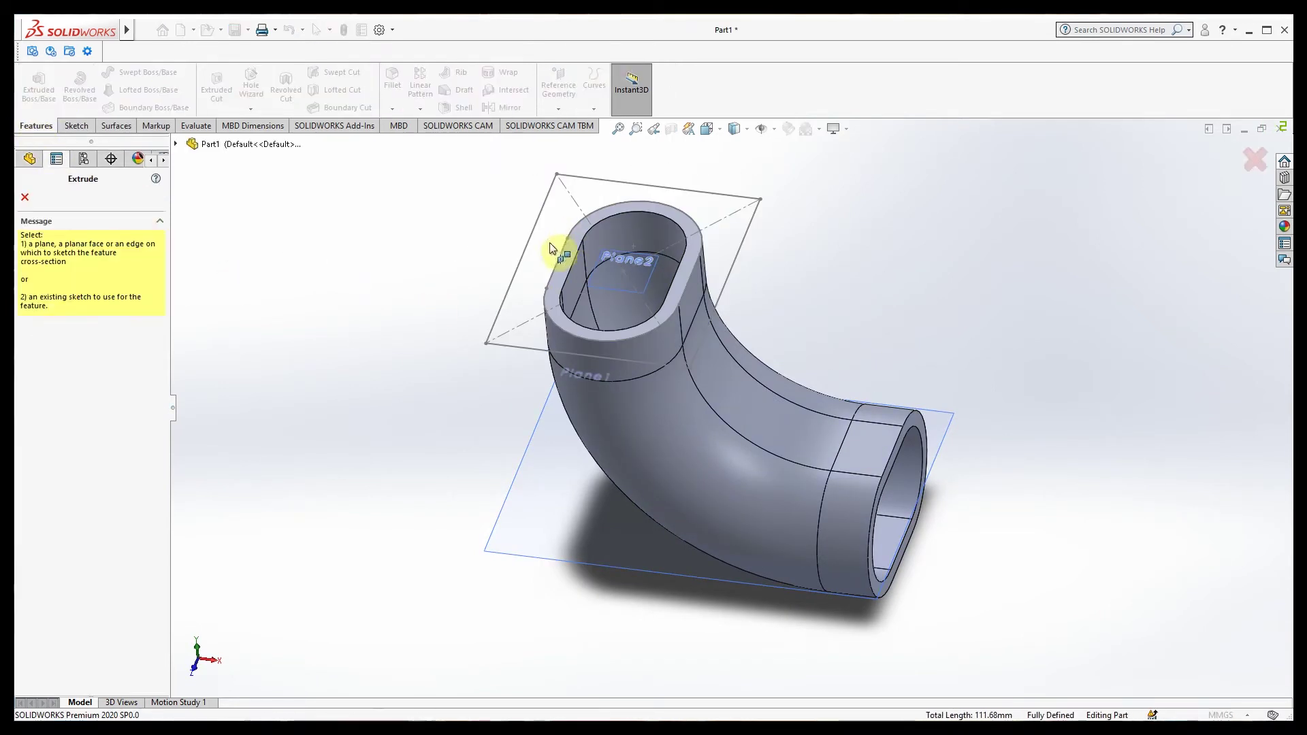
left_click(561, 257)
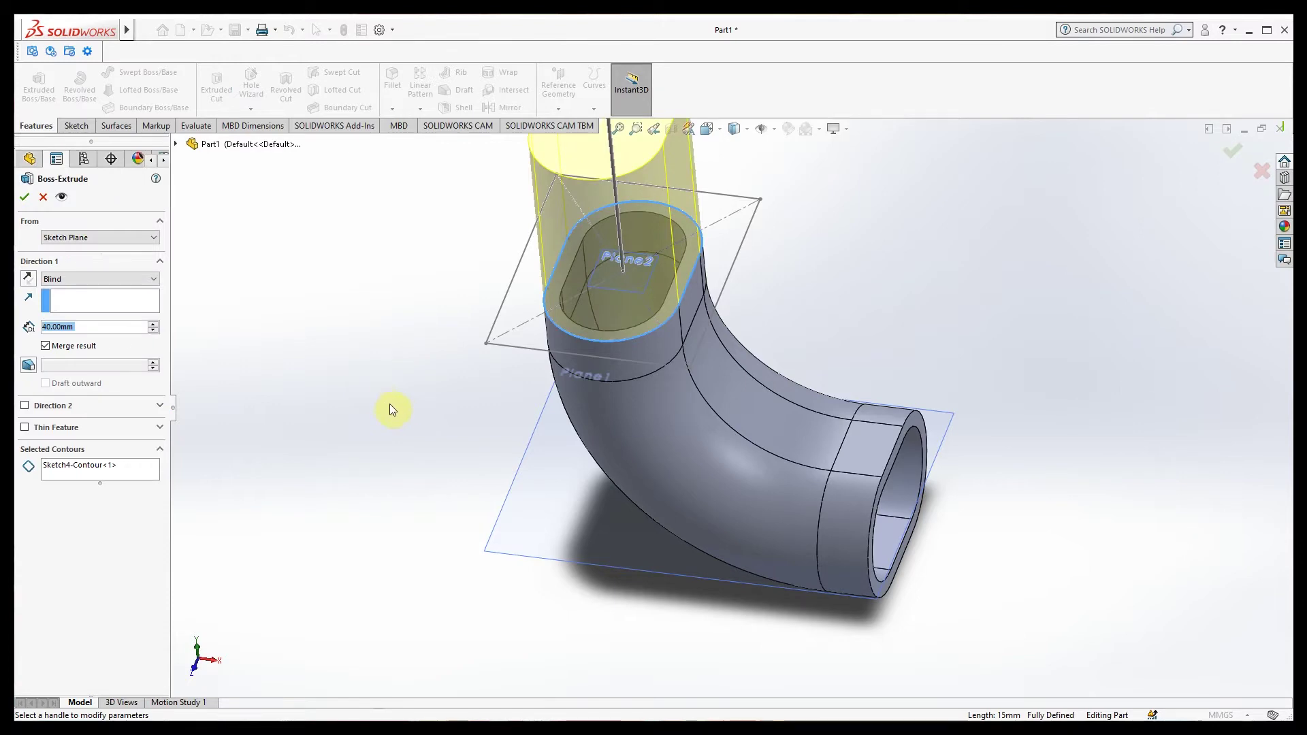
left_click(43, 197)
Step: Extrude the flange sketch around the slot opening 10 mm from the elbow's upper end back towards the bend, merged with the body
double_click(62, 403)
left_click(38, 88)
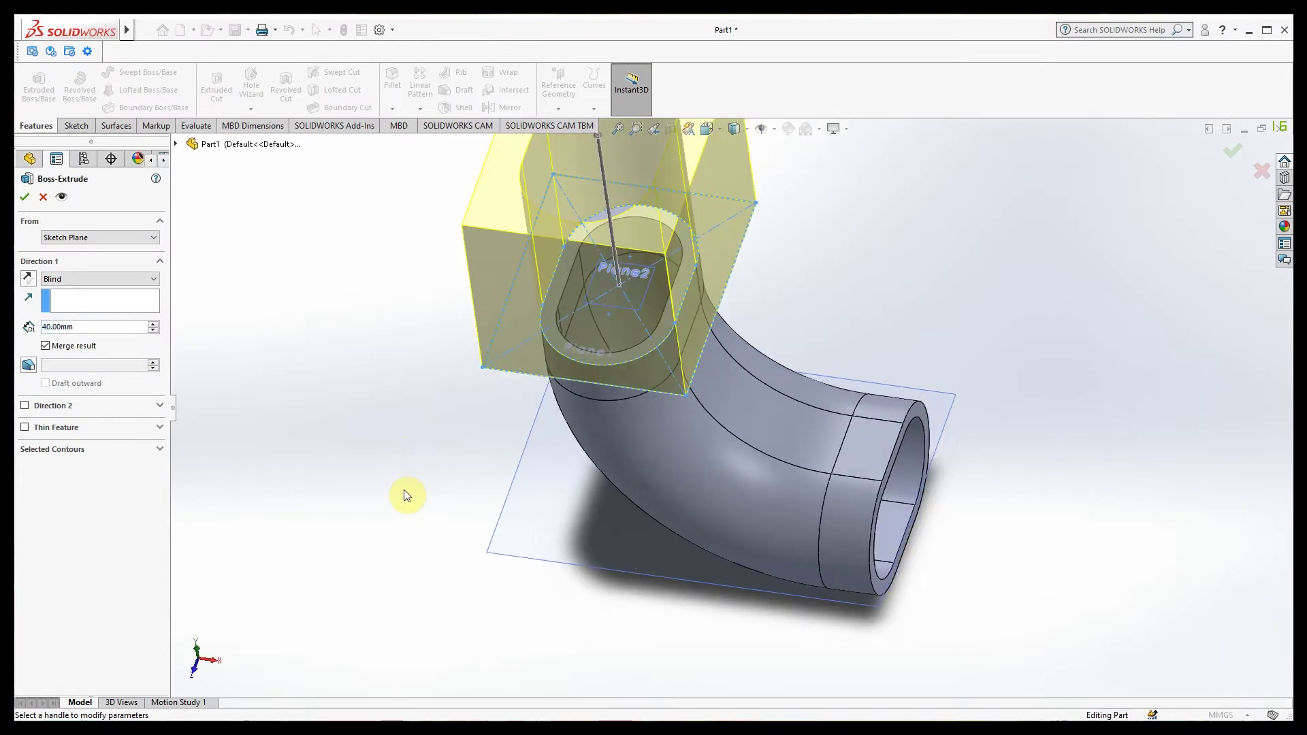
middle_click_drag(856, 196, 843, 217)
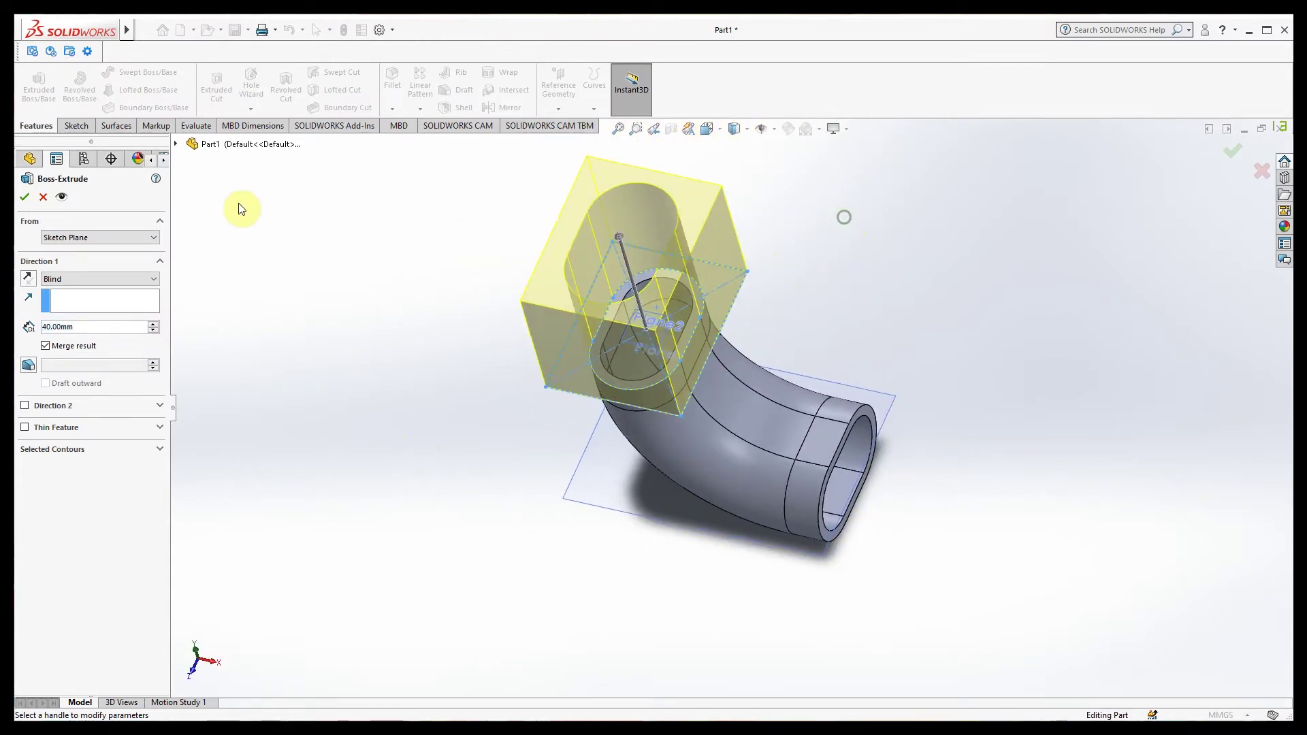
left_click(28, 280)
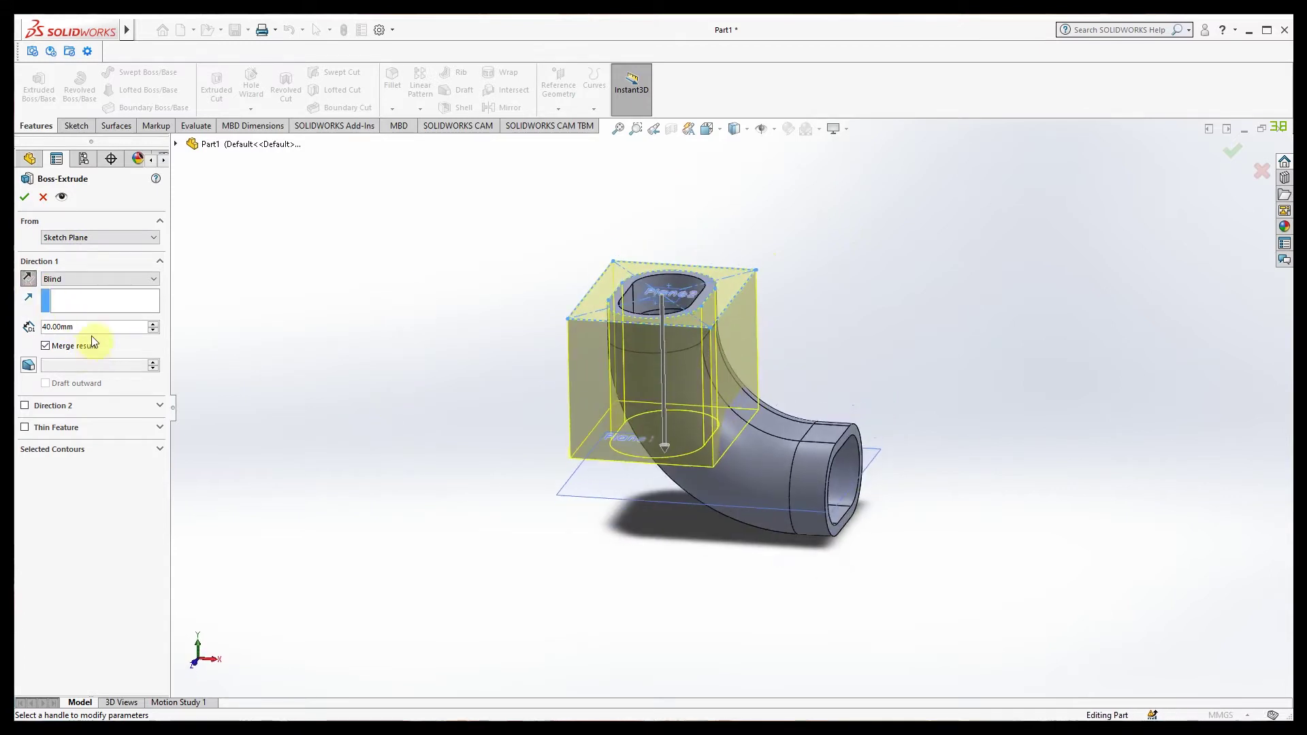
left_click(153, 330)
left_click(153, 330)
left_click(153, 331)
middle_click_drag(354, 424, 321, 403)
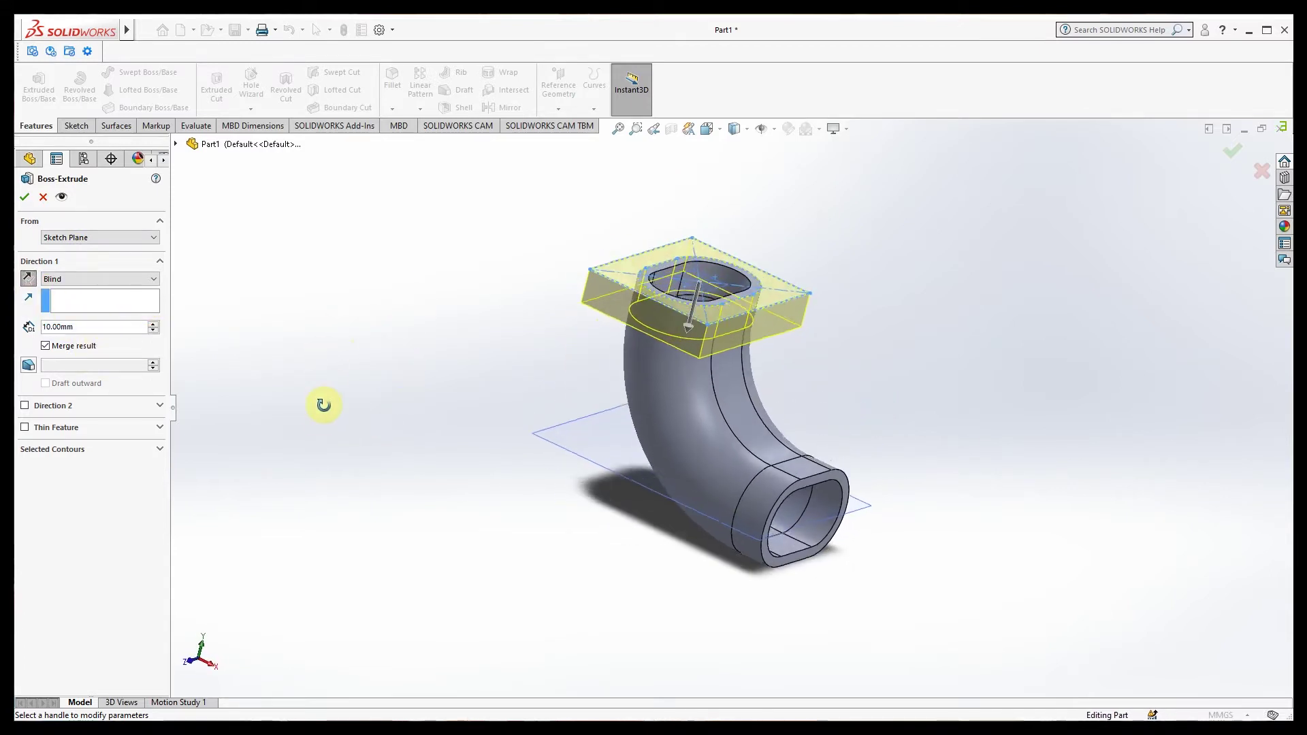
left_click(27, 196)
left_click(392, 420)
Step: Start a sketch on the ring face at the elbow's lower end and show the sweep's curved path sketch
mouse_move(420, 454)
middle_mouse_down()
mouse_move(496, 390)
mouse_move(418, 428)
middle_mouse_up()
scroll(837, 456, "down", 2)
left_click(840, 450)
left_click(896, 408)
mouse_move(716, 411)
middle_mouse_down()
mouse_move(847, 433)
mouse_move(759, 461)
middle_mouse_up()
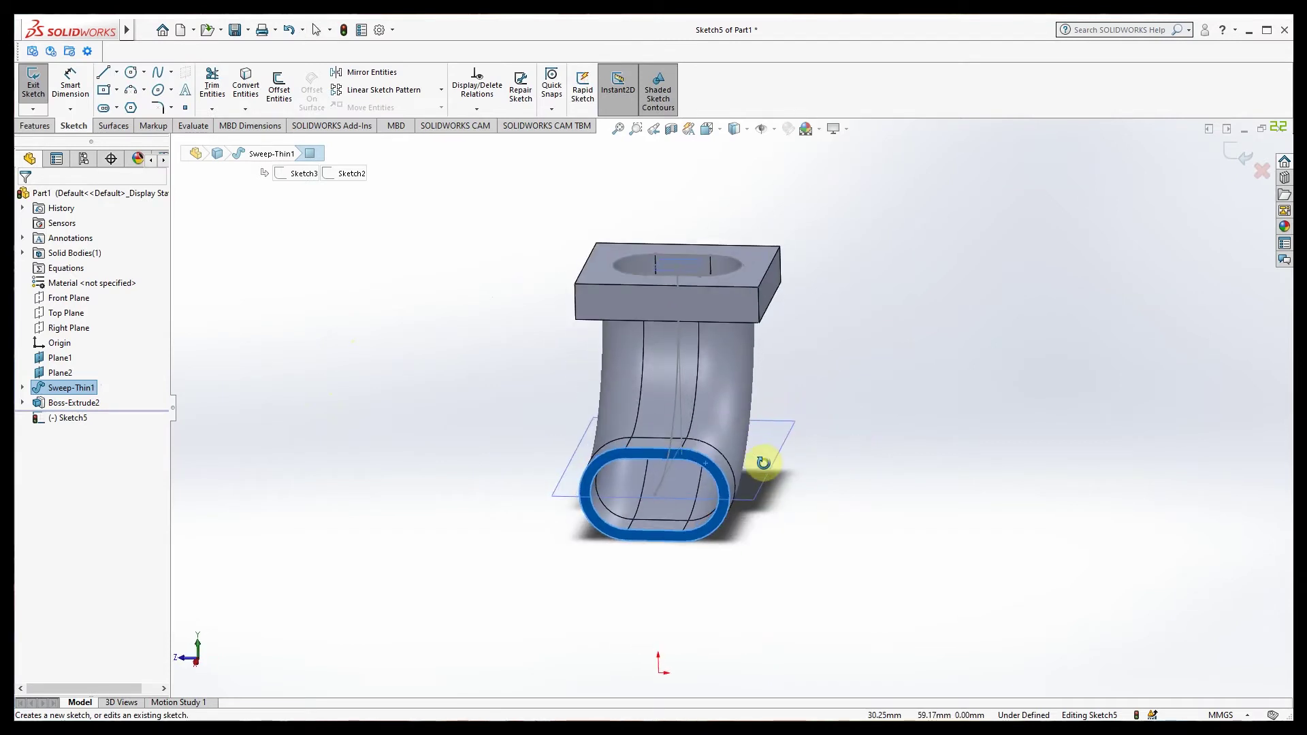
left_click(344, 351)
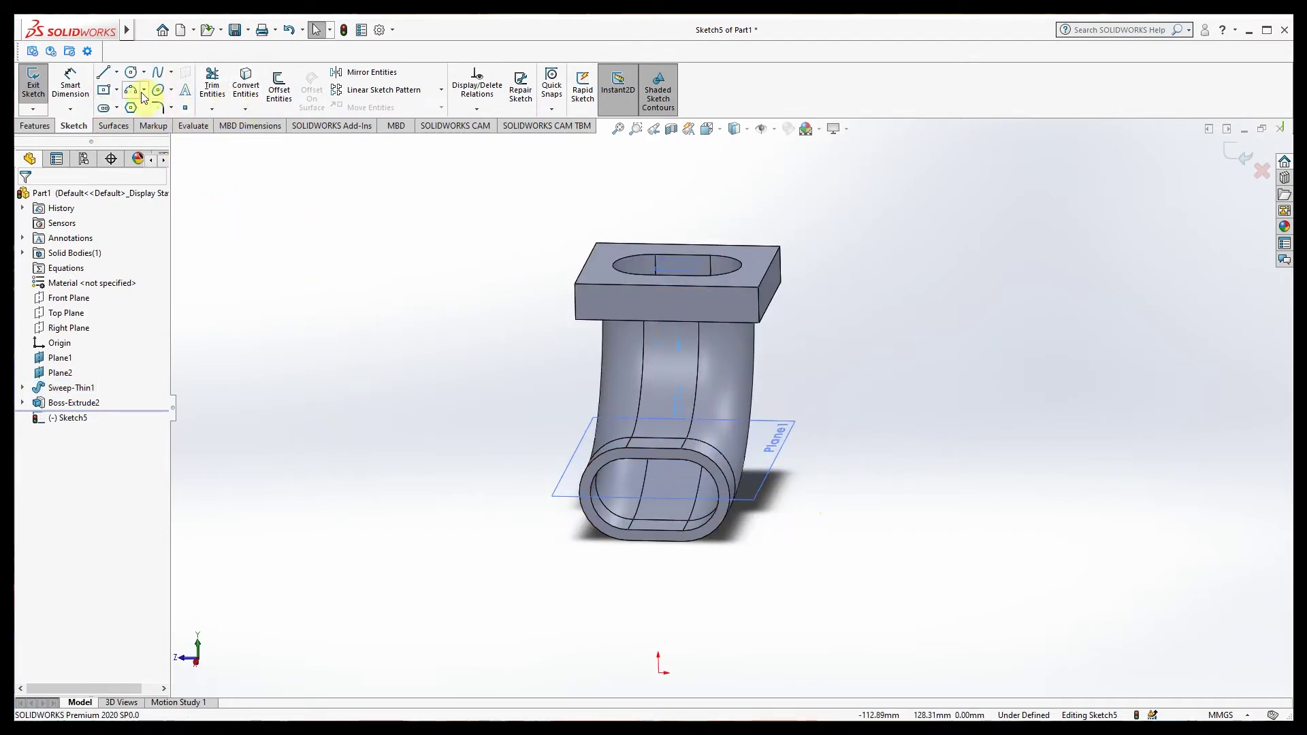
left_click(22, 388)
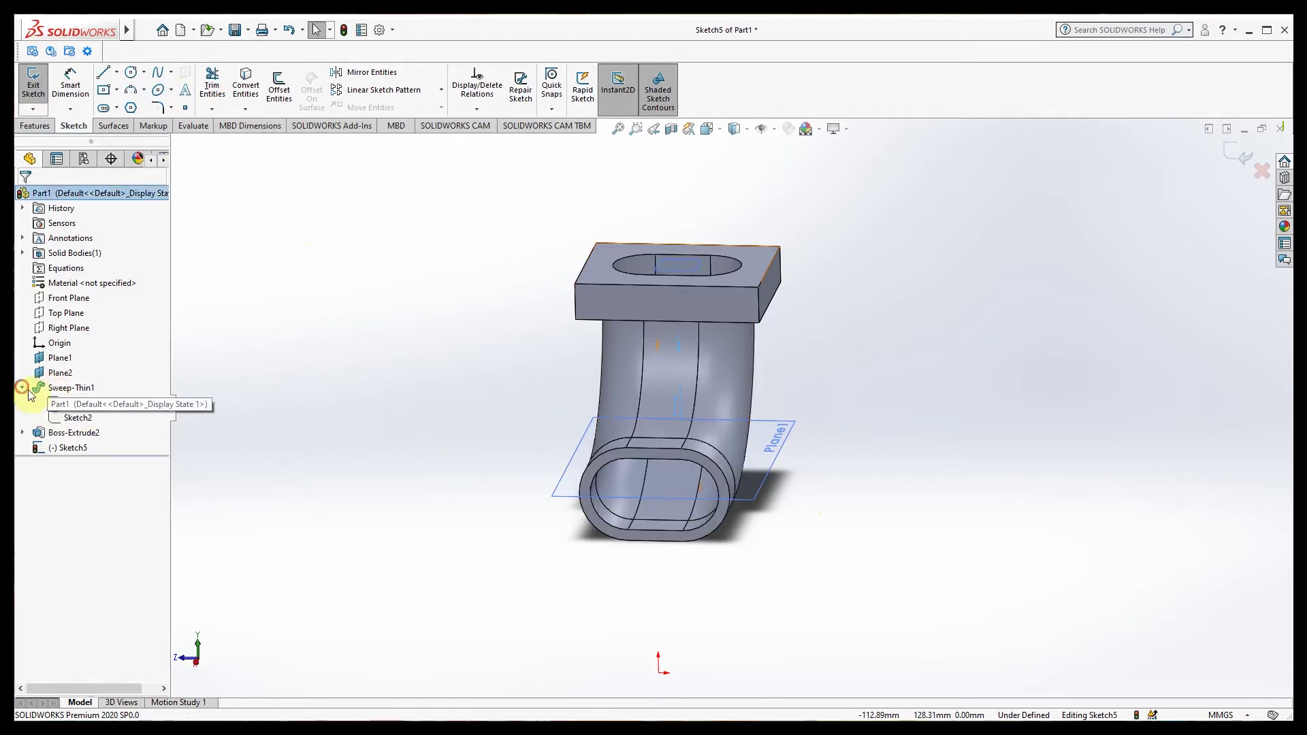
left_click(80, 417)
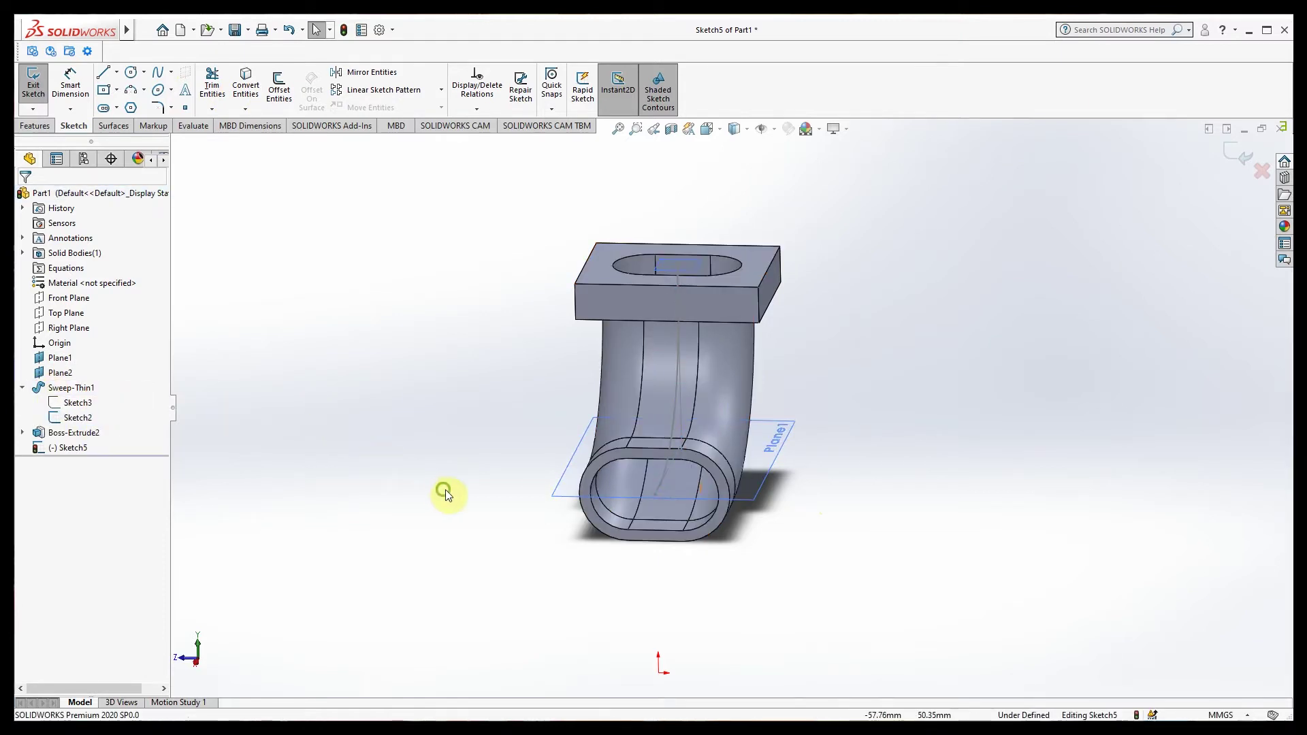
middle_click_drag(443, 489, 514, 406)
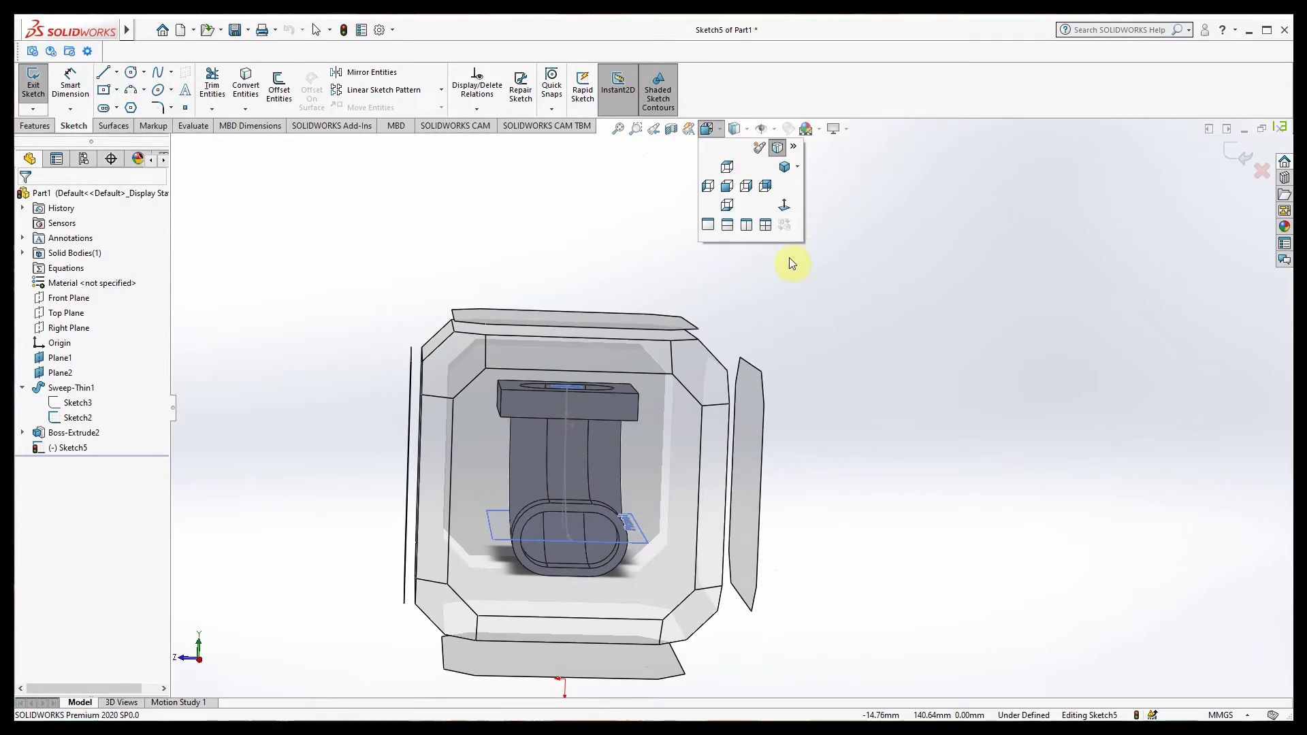
Step: Sketch a centre rectangle about 58 x 29 mm around the lower slot opening, centred on the path's end point
left_click(784, 206)
left_click(828, 323)
scroll(493, 339, "up", 2)
scroll(886, 576, "down", 1)
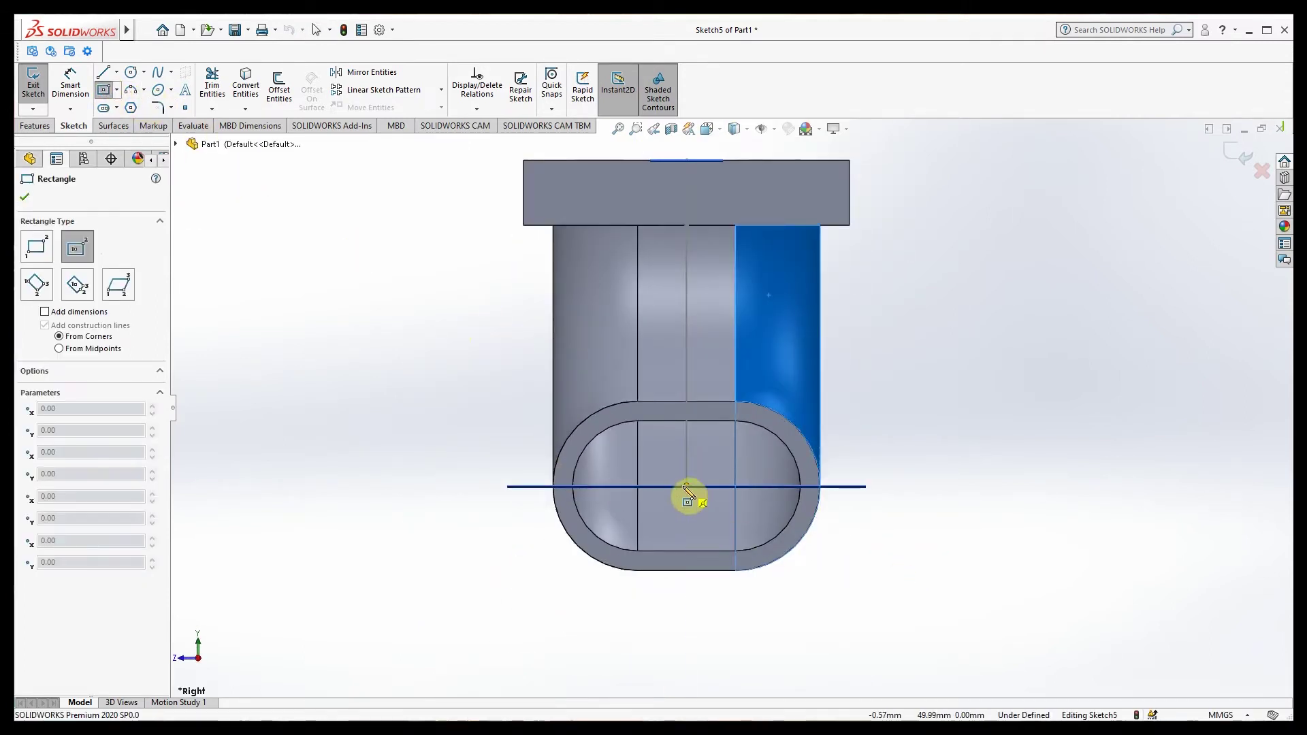
left_click(686, 486)
left_click(496, 390)
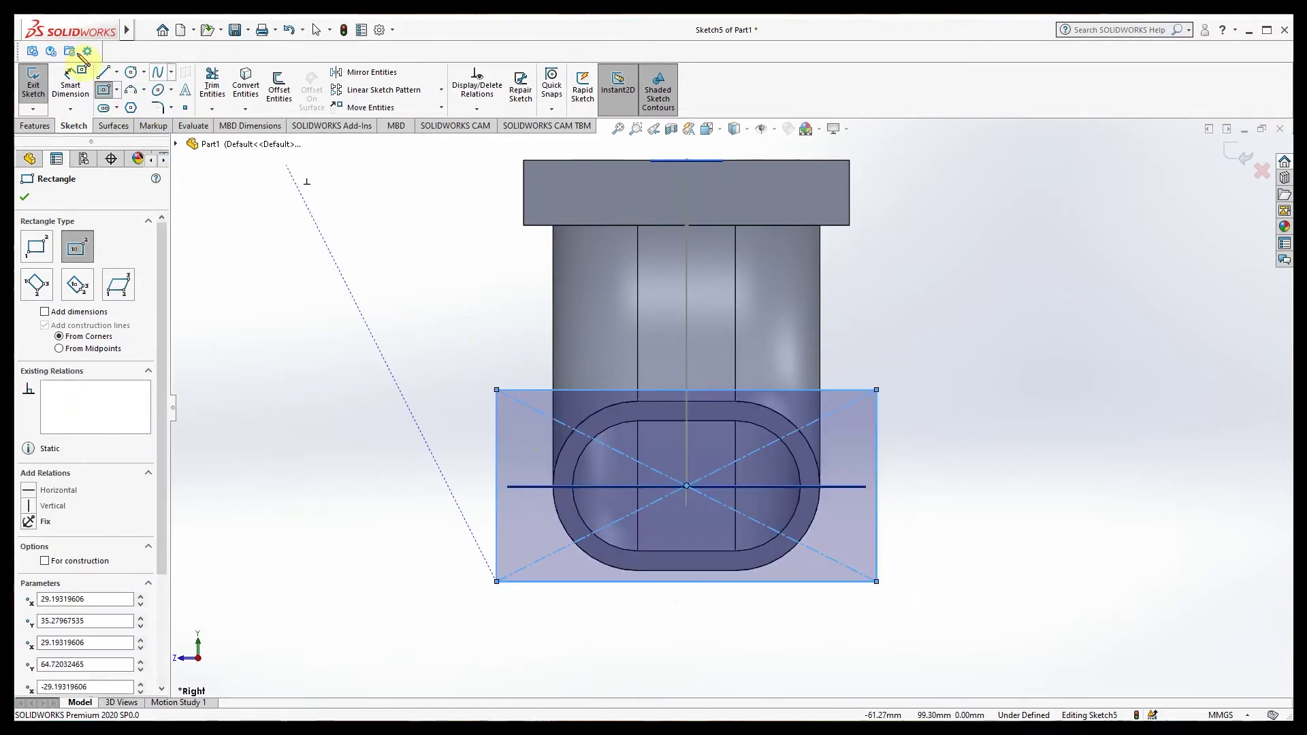
Step: Dimension the rectangle's height as 40 mm and its width as 50 mm
left_click(58, 85)
left_click(877, 439)
left_click(918, 460)
type("40")
key("Return")
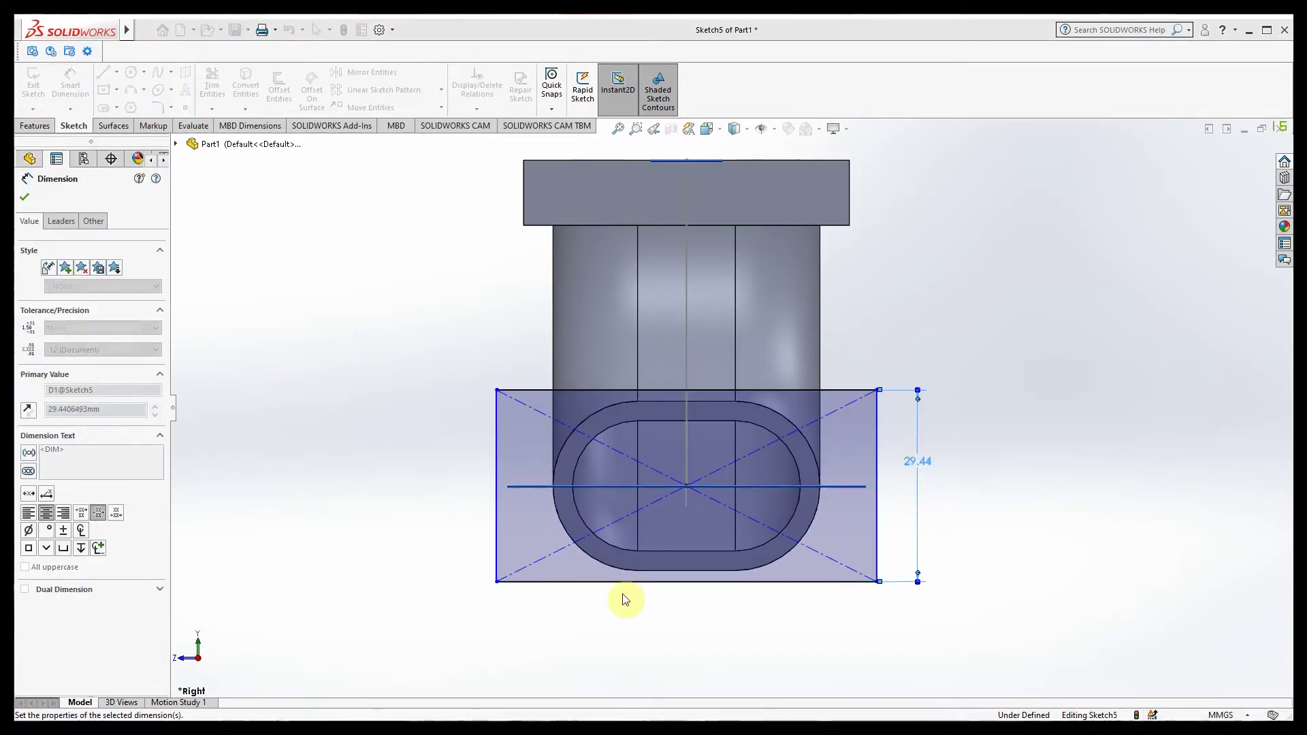
left_click(853, 356)
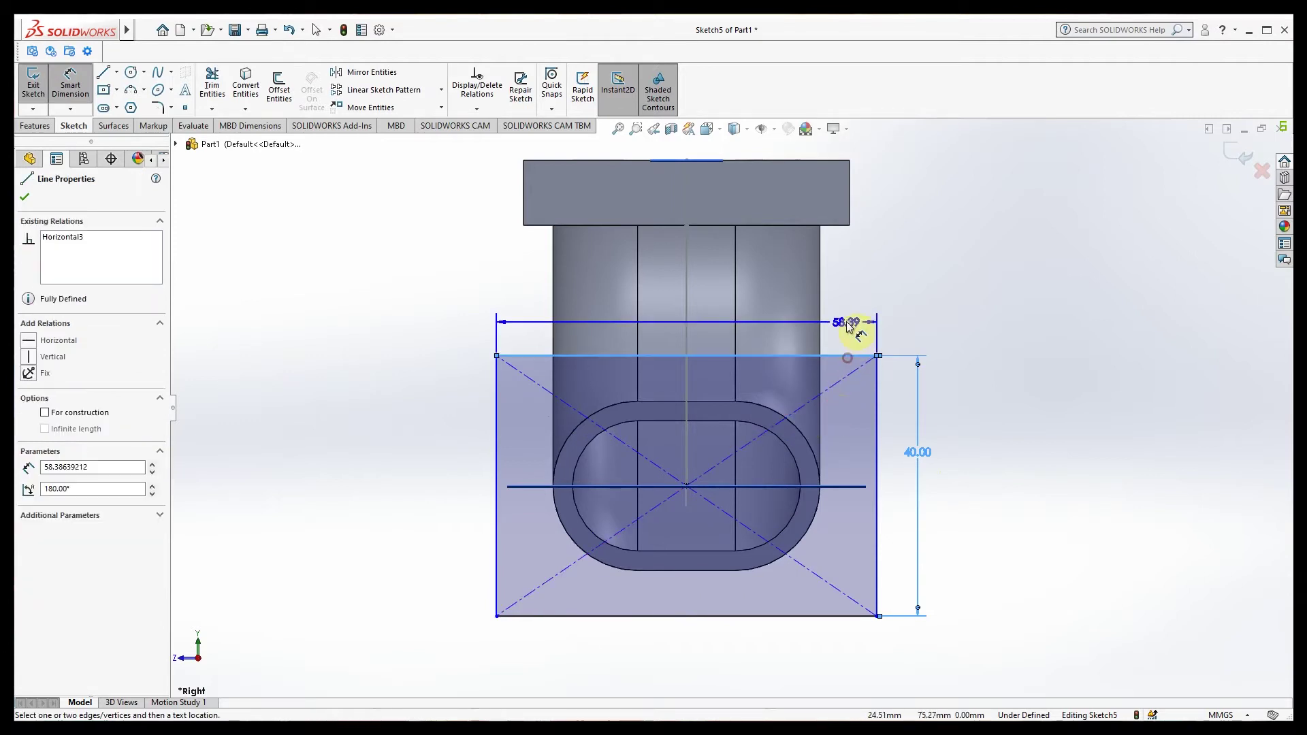
left_click(718, 318)
type("50")
key("Return")
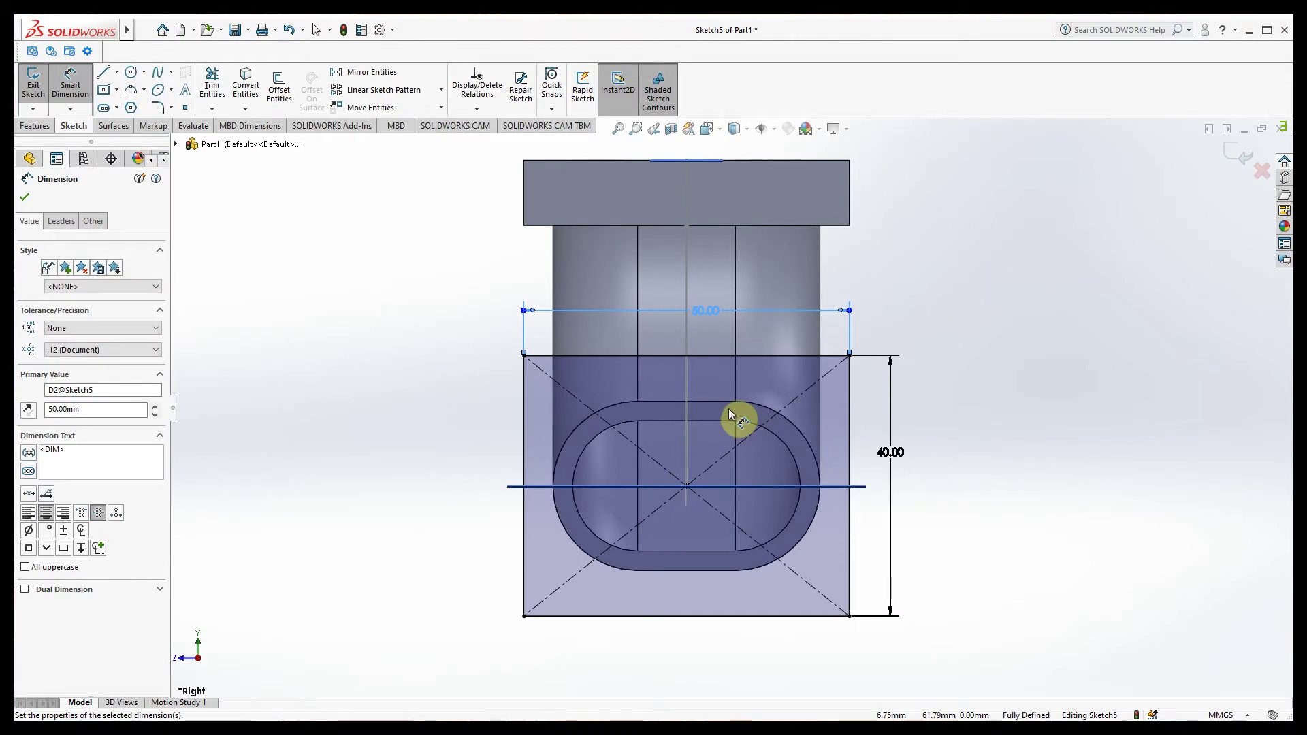
Step: Convert the four outer edges of the elbow's lower end face into sketch entities
scroll(732, 408, "up", 2)
mouse_move(645, 402)
middle_mouse_down()
mouse_move(782, 452)
mouse_move(715, 447)
middle_mouse_up()
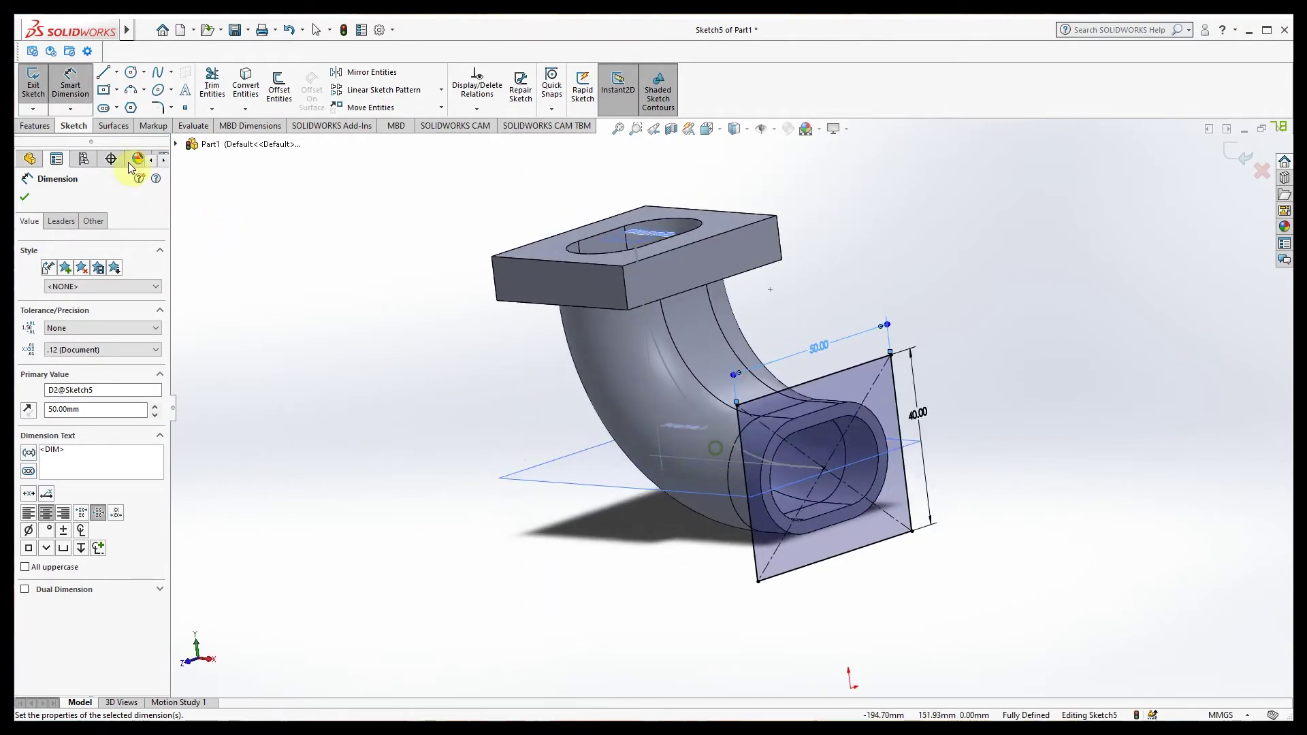
left_click(235, 101)
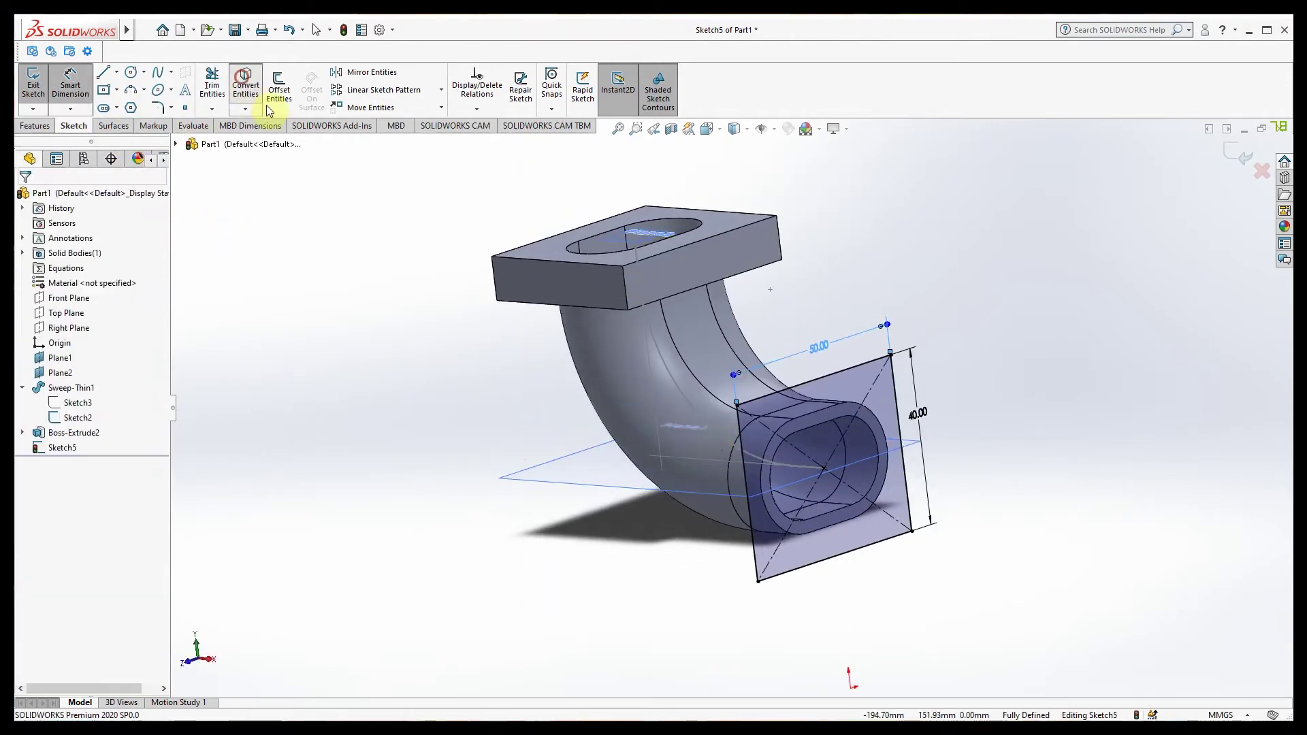
left_click(831, 421)
left_click(850, 403)
left_click(766, 453)
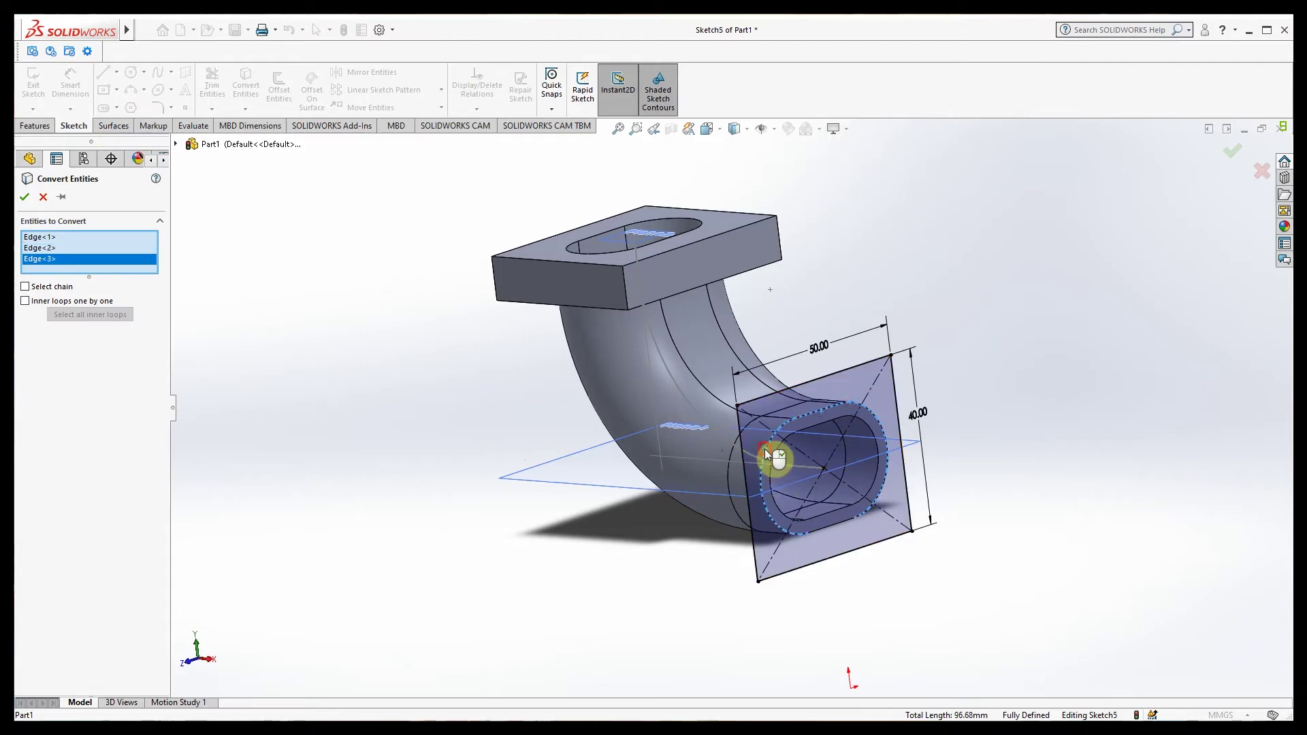
left_click(838, 529)
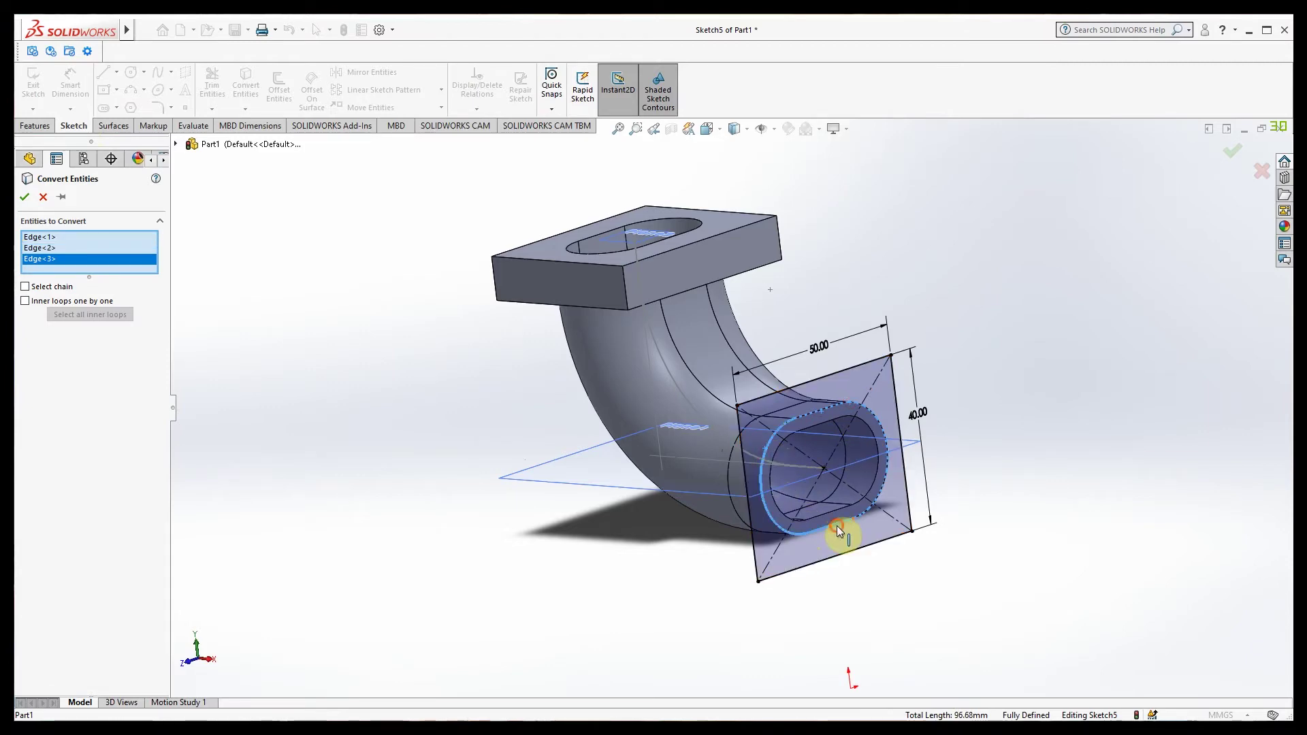
left_click(25, 198)
Step: Extrude the lower flange sketch 10 mm in the reversed direction, back along the elbow, merged with the body
middle_click_drag(422, 445, 359, 451)
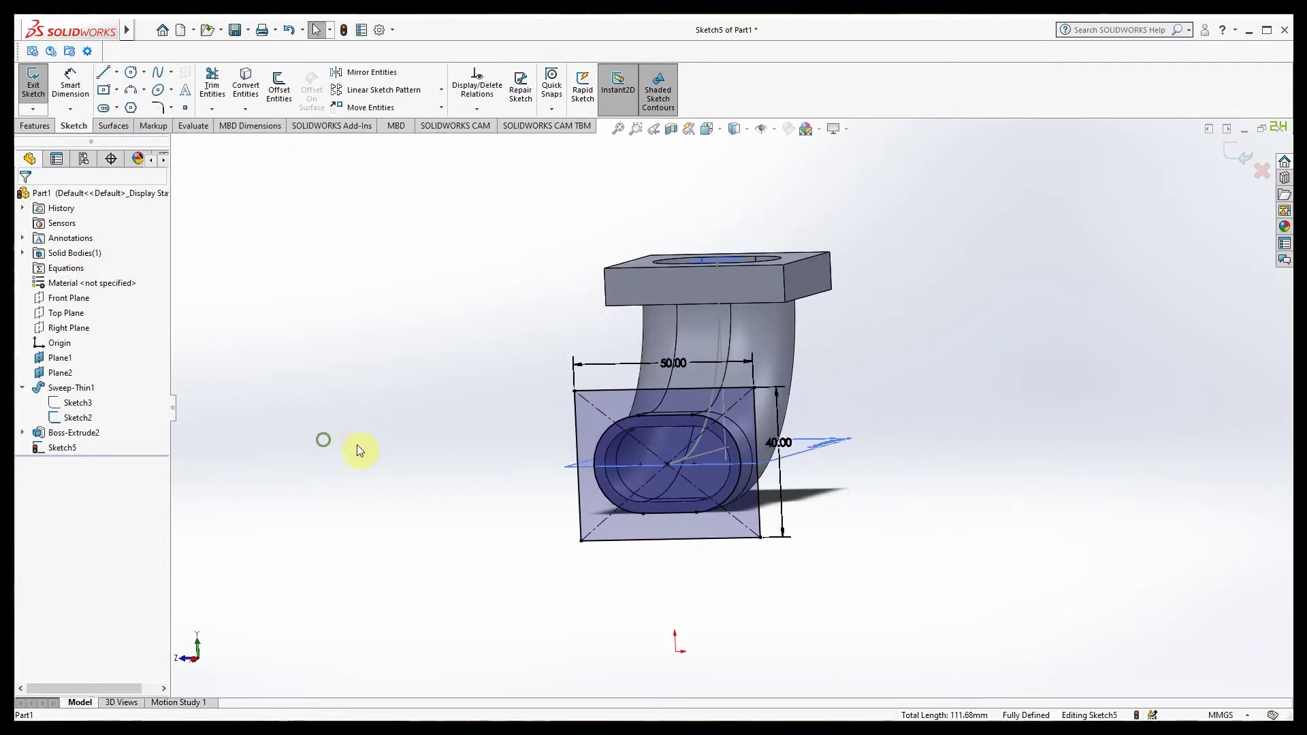
left_click(34, 125)
left_click(39, 86)
middle_click_drag(492, 413, 185, 337)
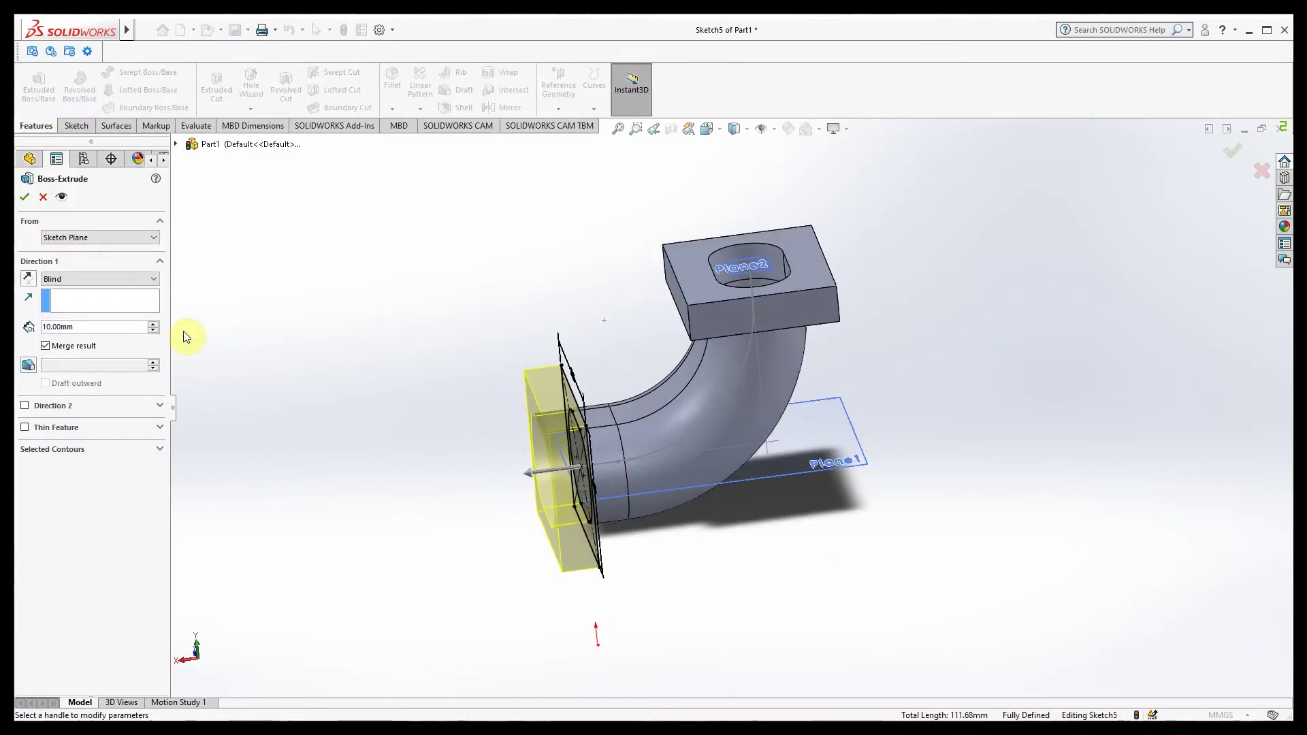
left_click(29, 280)
mouse_move(377, 395)
middle_mouse_down()
mouse_move(301, 382)
mouse_move(386, 375)
mouse_move(375, 421)
middle_mouse_up()
left_click(24, 198)
Step: Start a fillet and select the four short corner edges of the upper flange
middle_click_drag(429, 525, 866, 481)
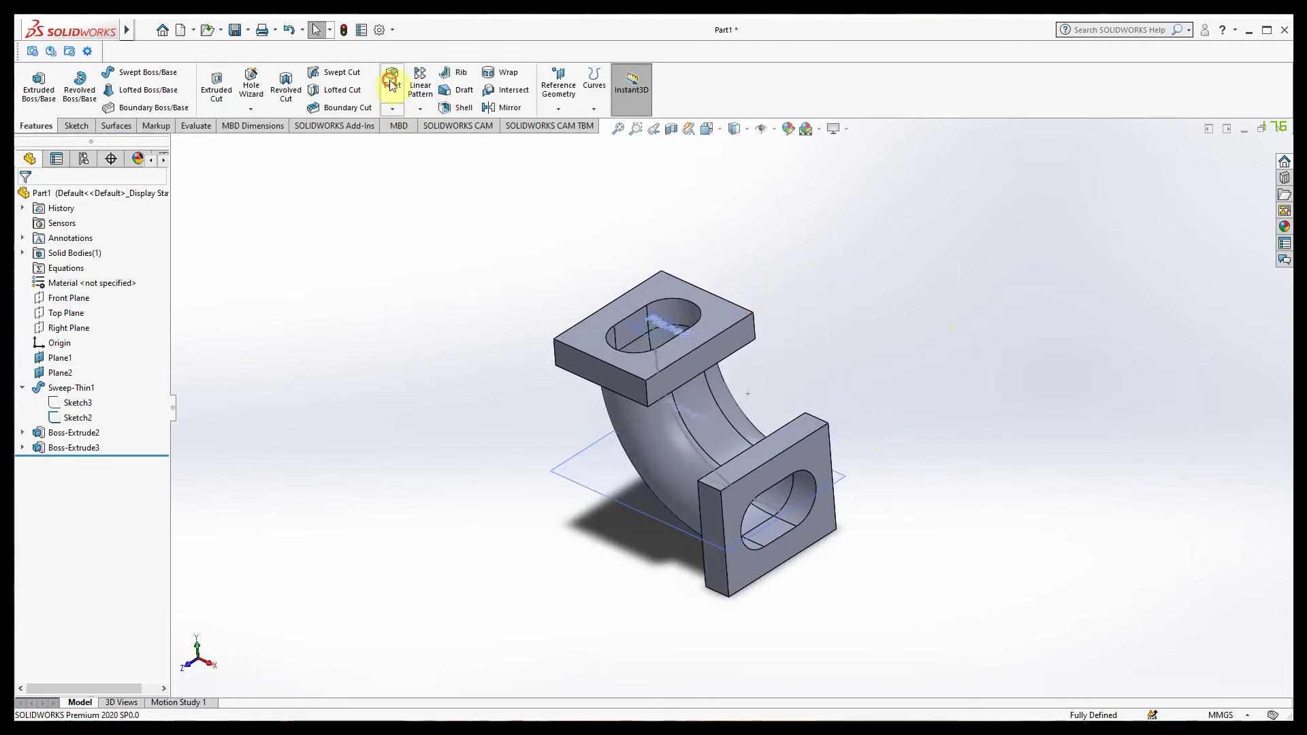
left_click(645, 392)
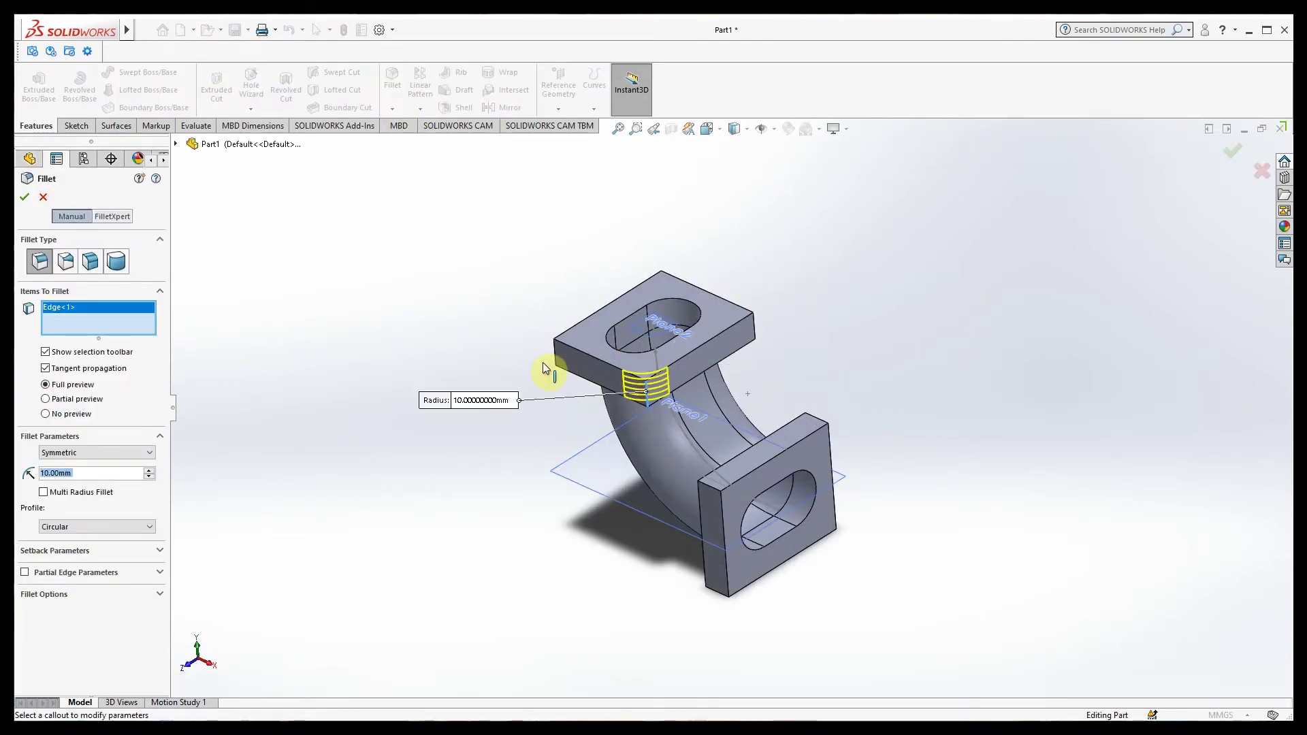
left_click(554, 353)
middle_click_drag(782, 376, 714, 373)
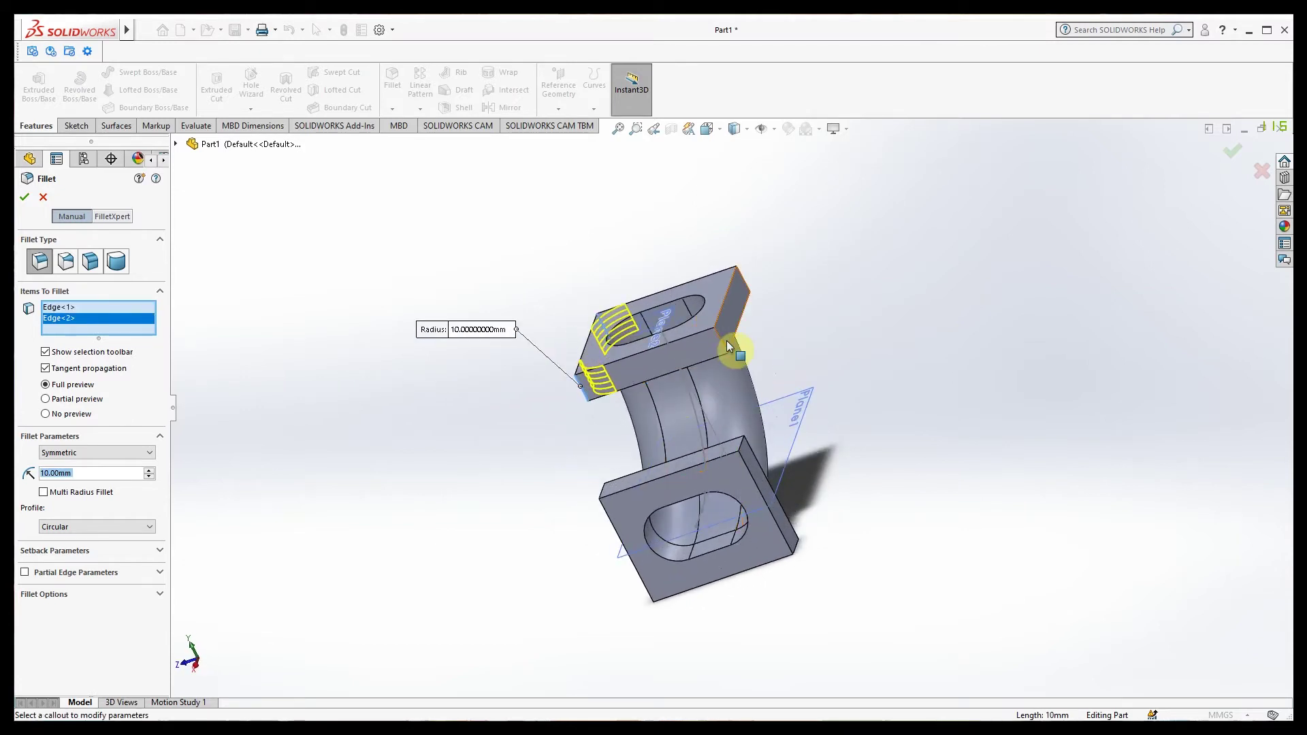
left_click(722, 349)
left_click(743, 277)
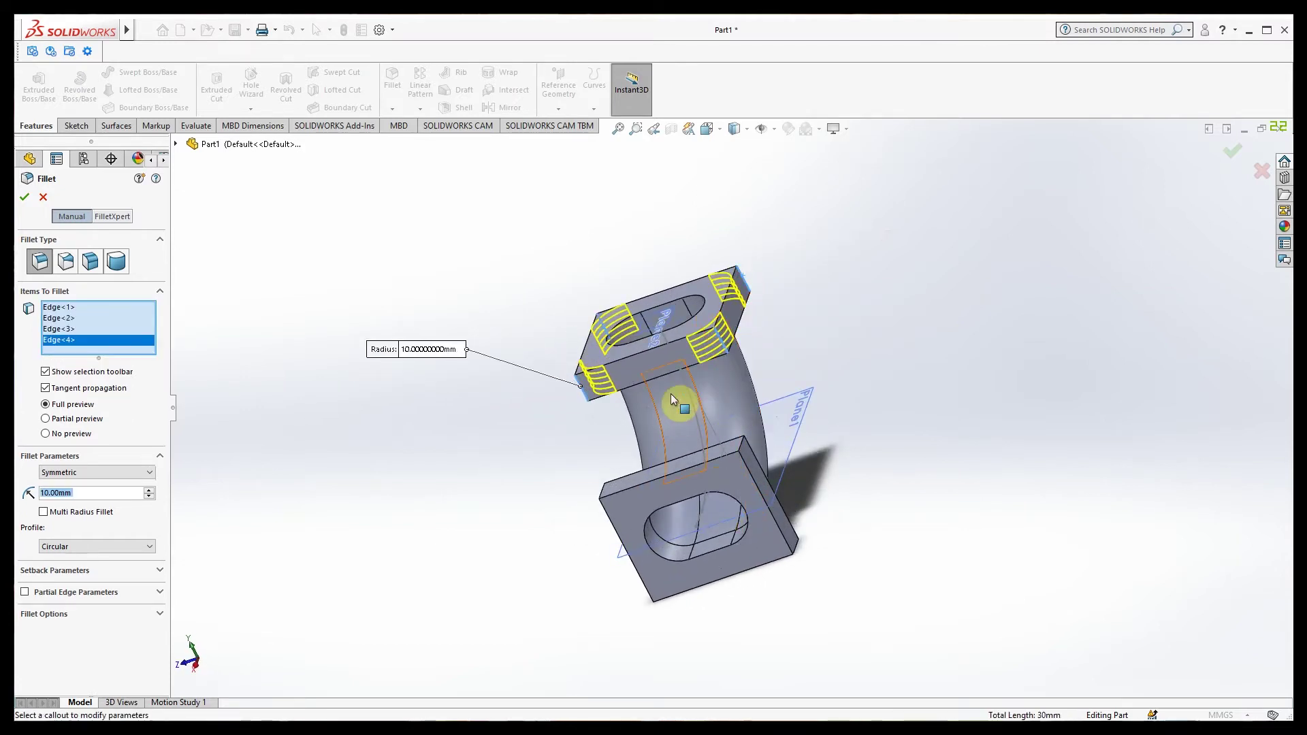
Step: Add the four short corner edges of the lower flange to the fillet selection
middle_click_drag(675, 407, 582, 397)
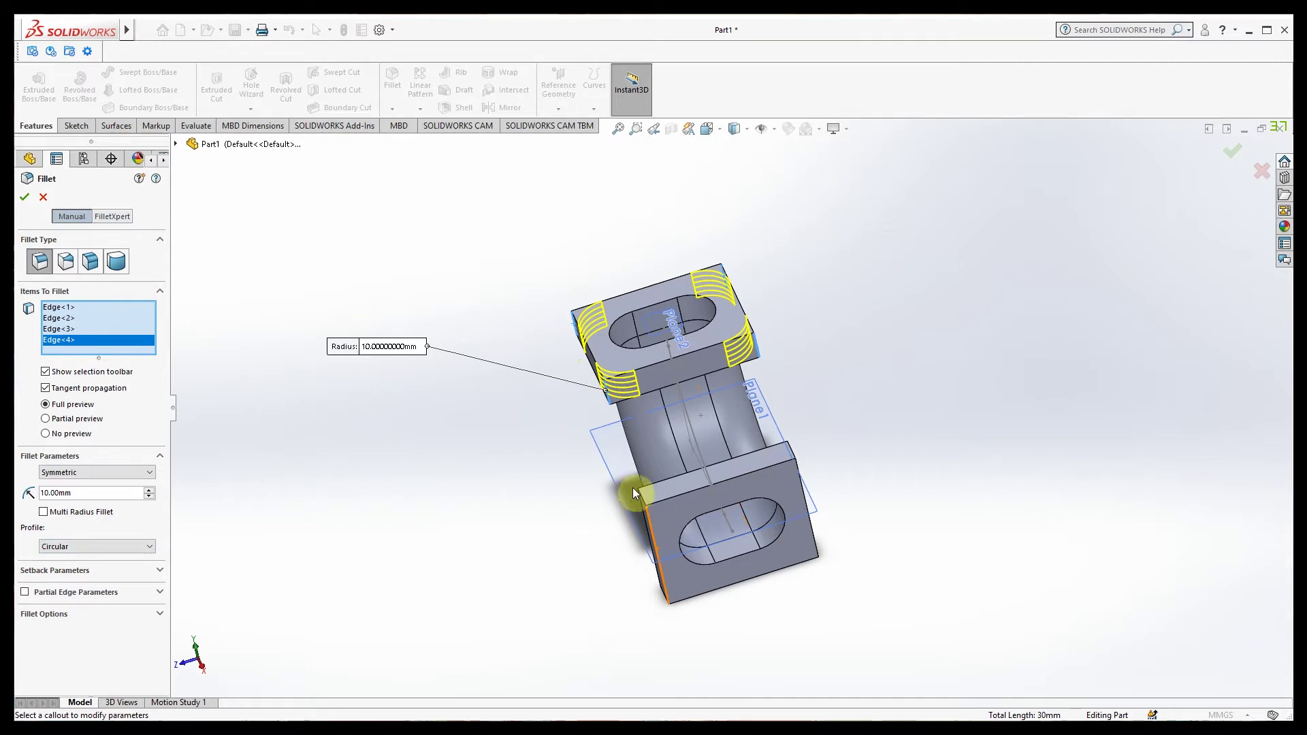
left_click(694, 503)
middle_click_drag(792, 459, 730, 549)
left_click(705, 548)
middle_click_drag(803, 603, 700, 575)
left_click(701, 476)
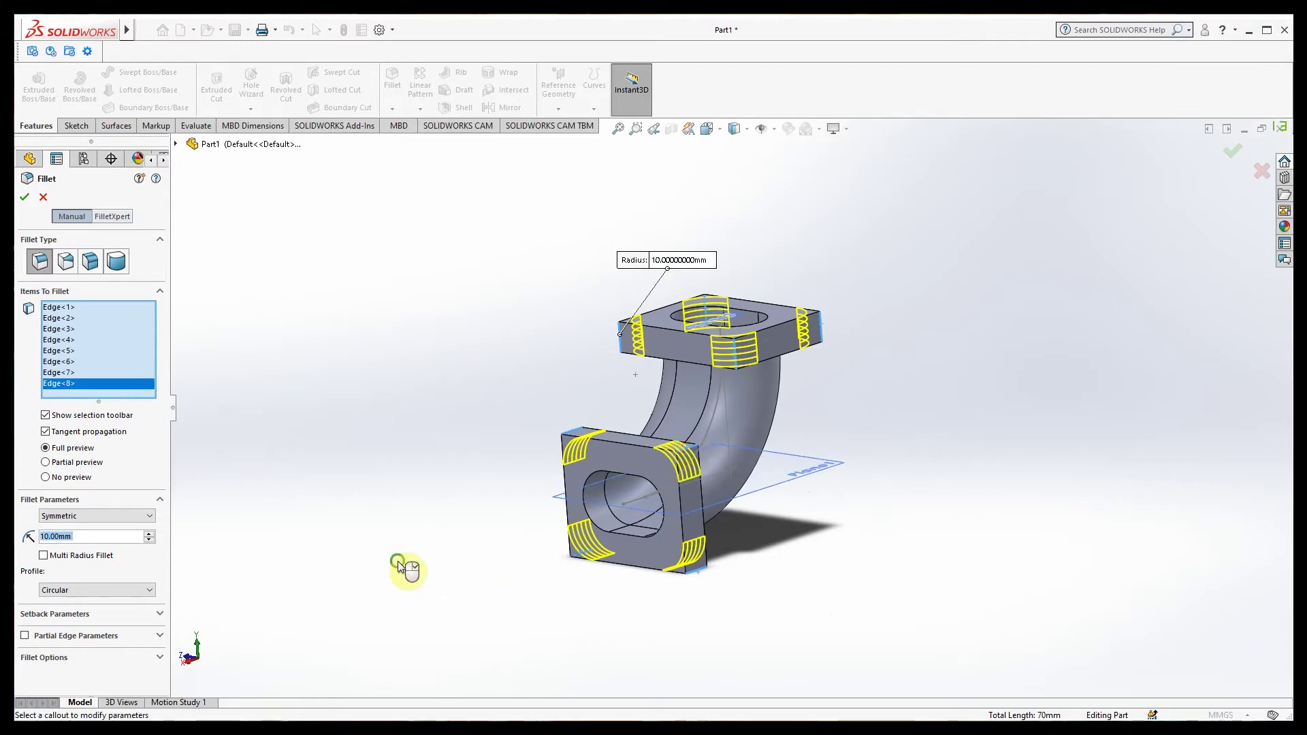
Step: Set the fillet radius to 5 mm and apply it to the corners of both flanges
middle_click_drag(406, 563, 470, 608)
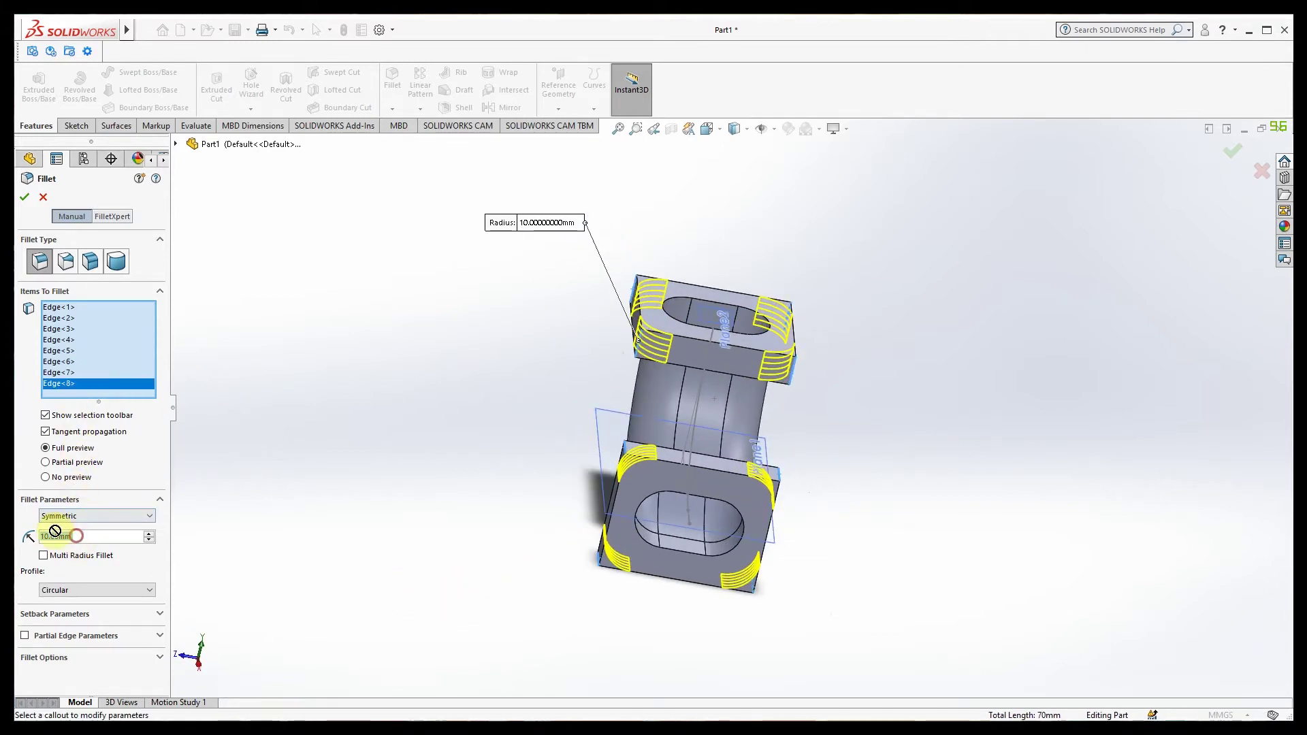
type("5")
key("Return")
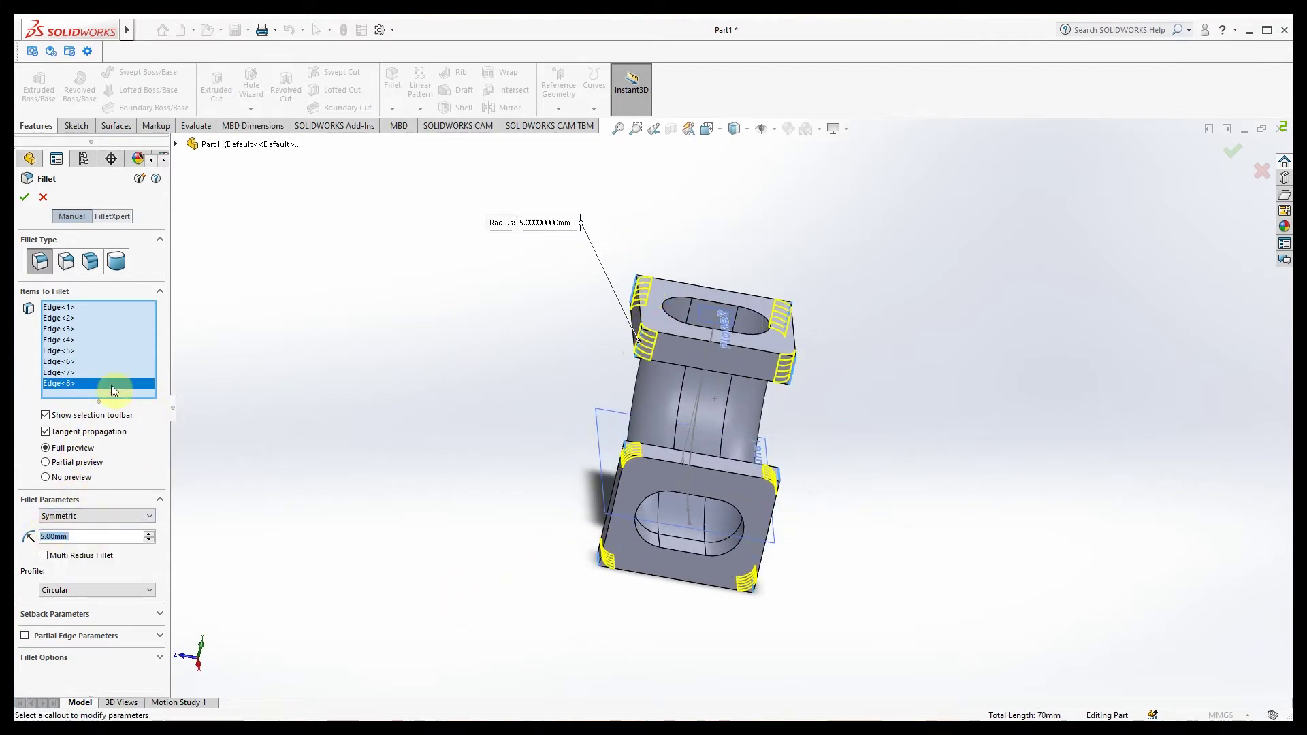
middle_click_drag(399, 436, 423, 543)
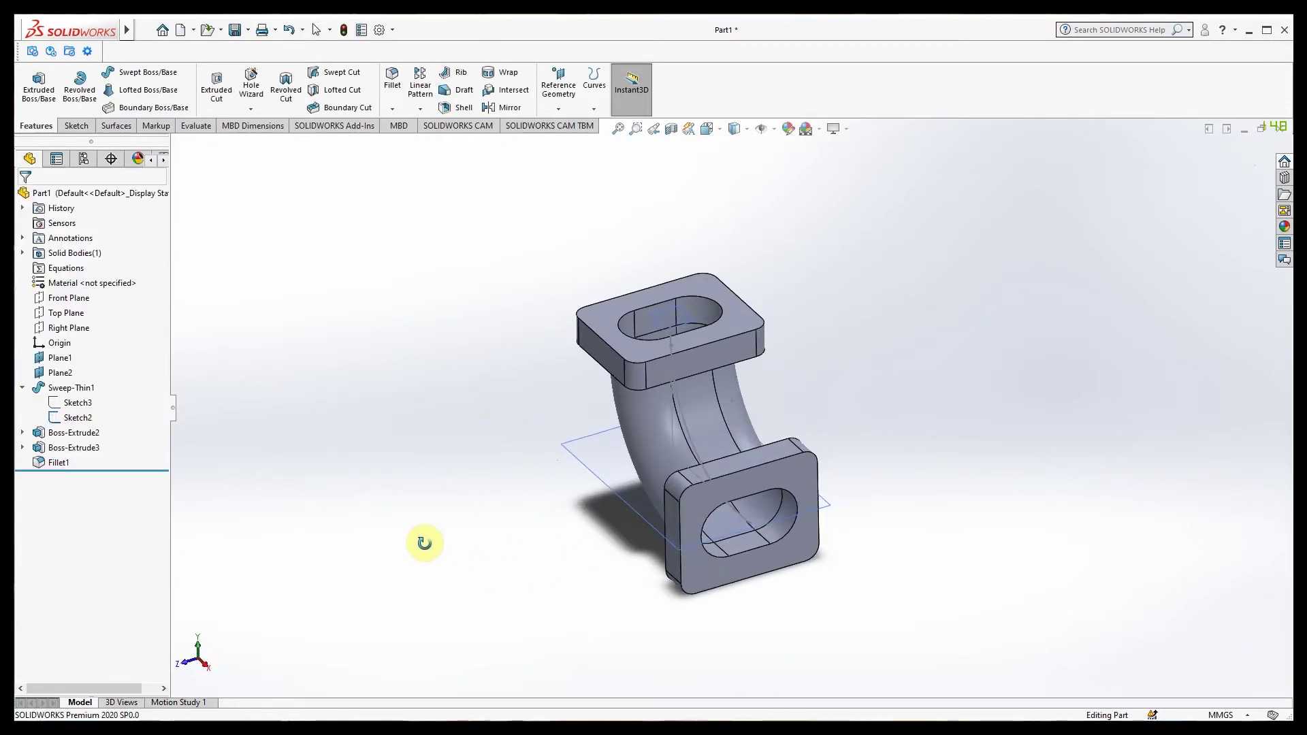
Step: Switch to the Snipping Tool to examine the flange holes in the elbow reference picture, then return to the SOLIDWORKS part
left_click(464, 730)
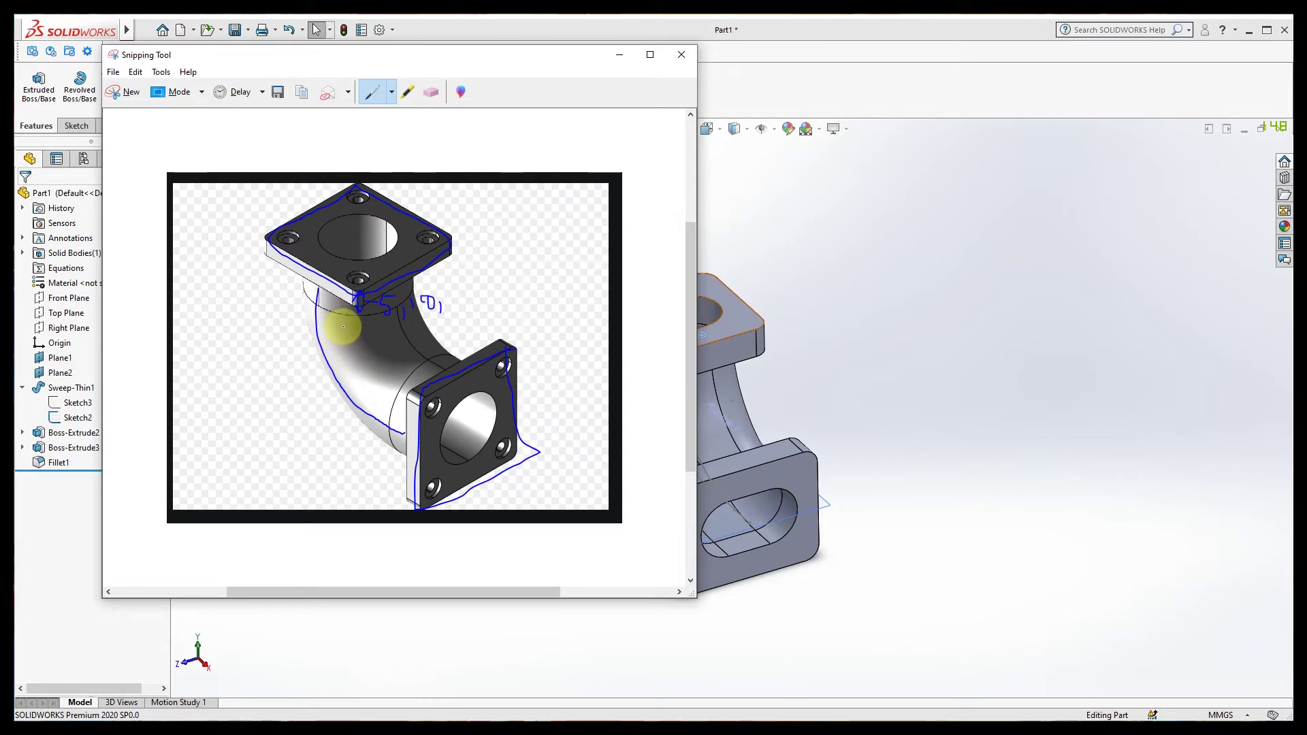
left_click(618, 53)
left_click(803, 219)
Step: Start a new sketch on the upper flange's top face and view it from straight above
middle_click_drag(476, 444, 509, 428)
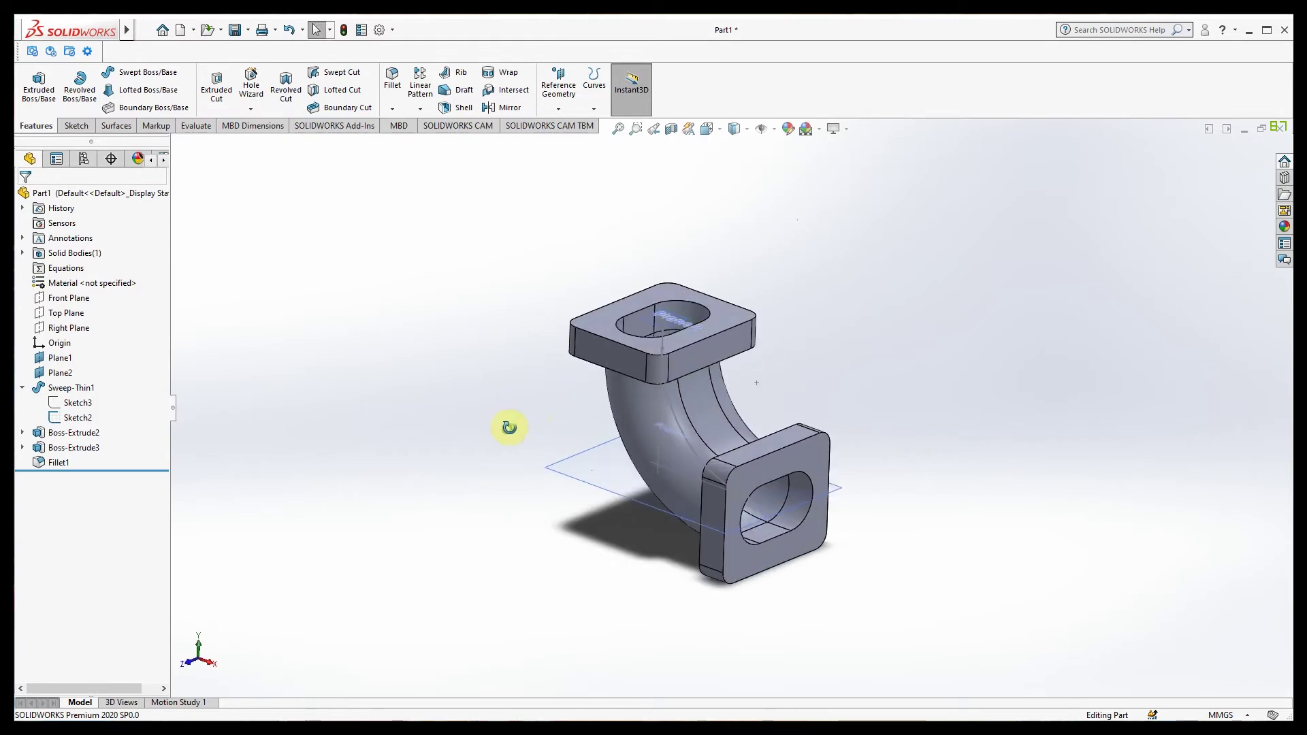
left_click(610, 328)
left_click(654, 285)
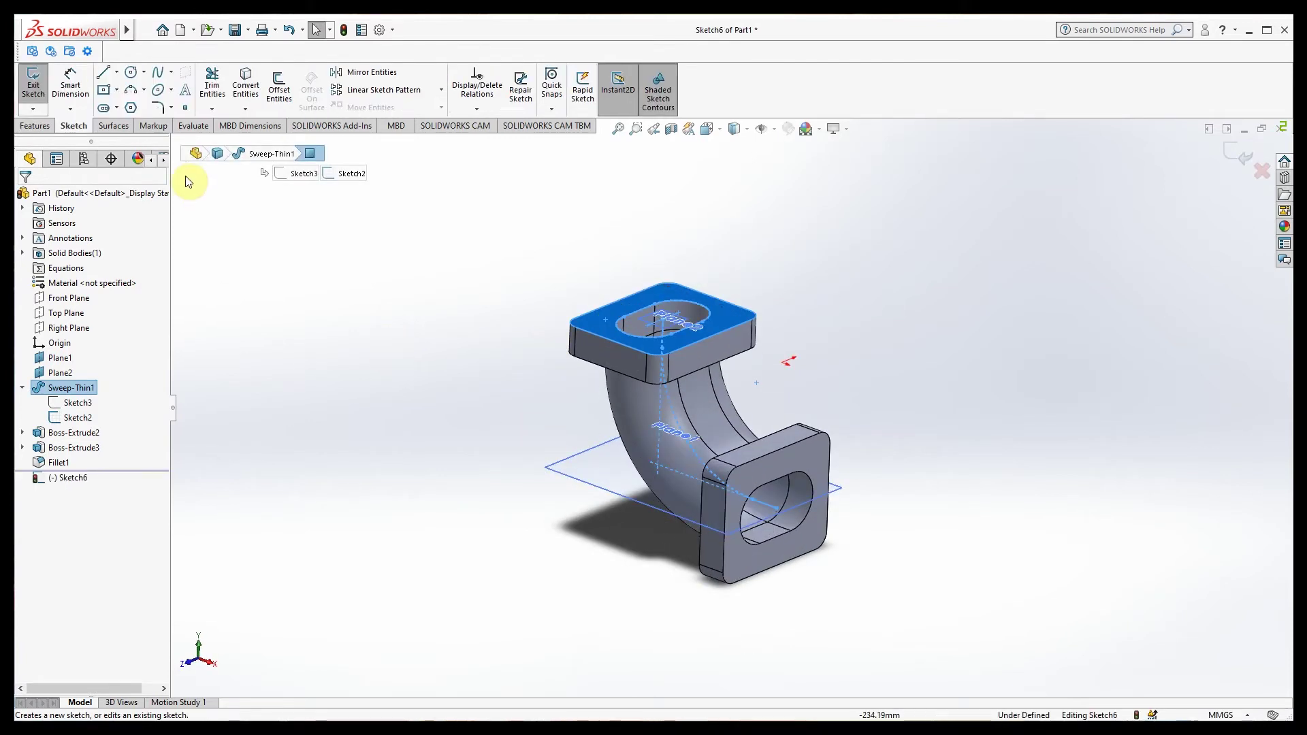
middle_click_drag(416, 334, 403, 376)
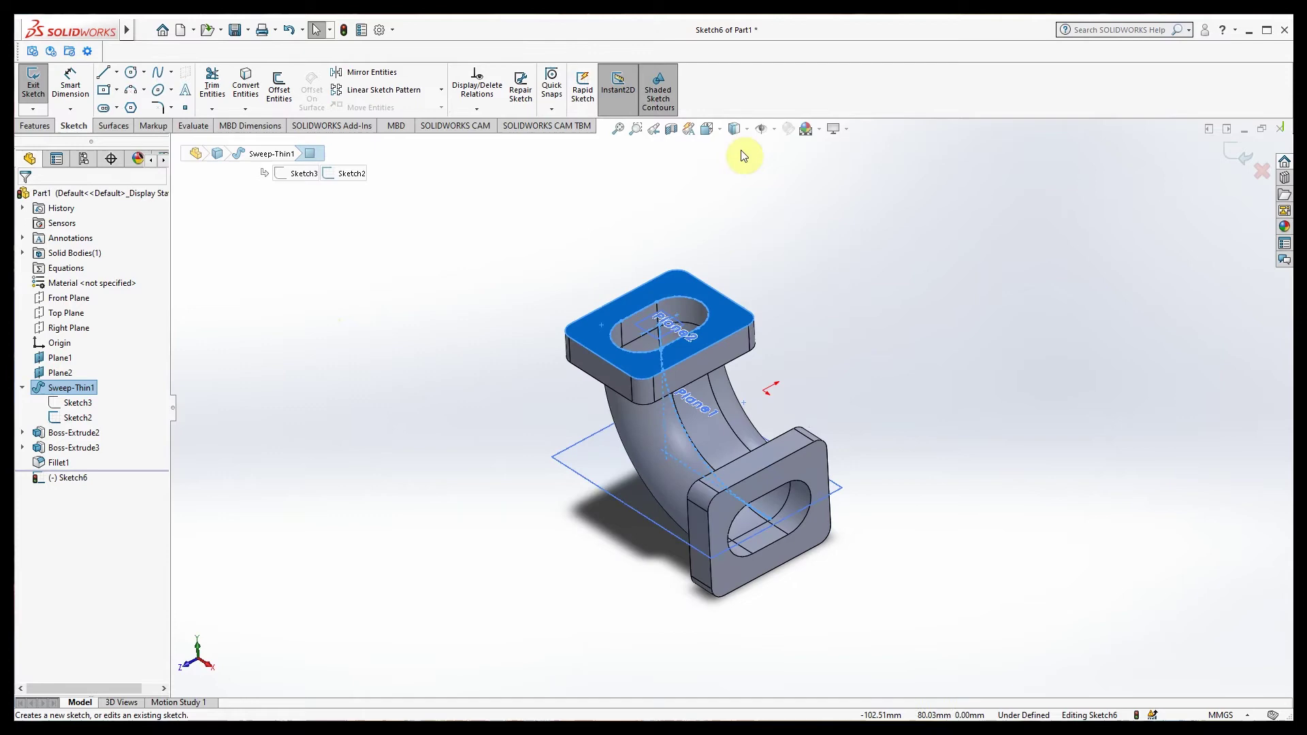
left_click(734, 128)
left_click(782, 201)
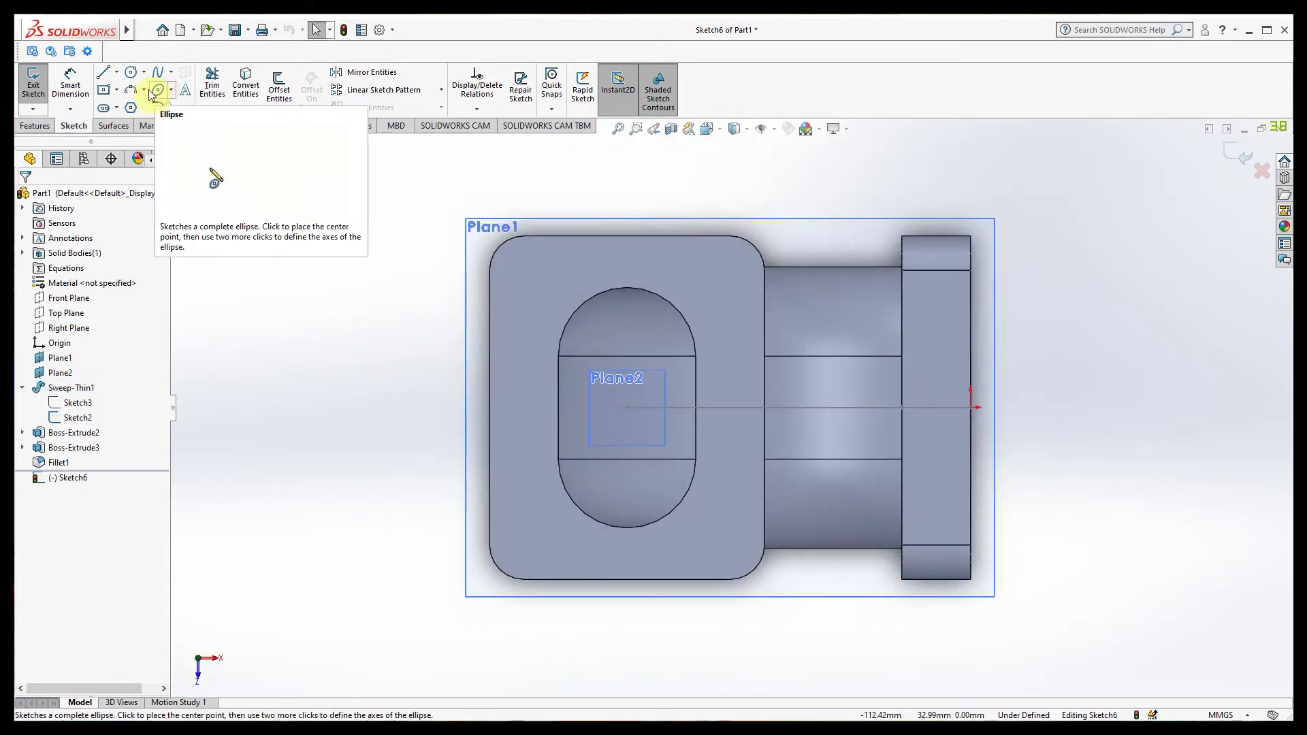
Step: Draw a center rectangle about 31 x 41 mm, centred on the slot opening of the upper flange
left_click(118, 91)
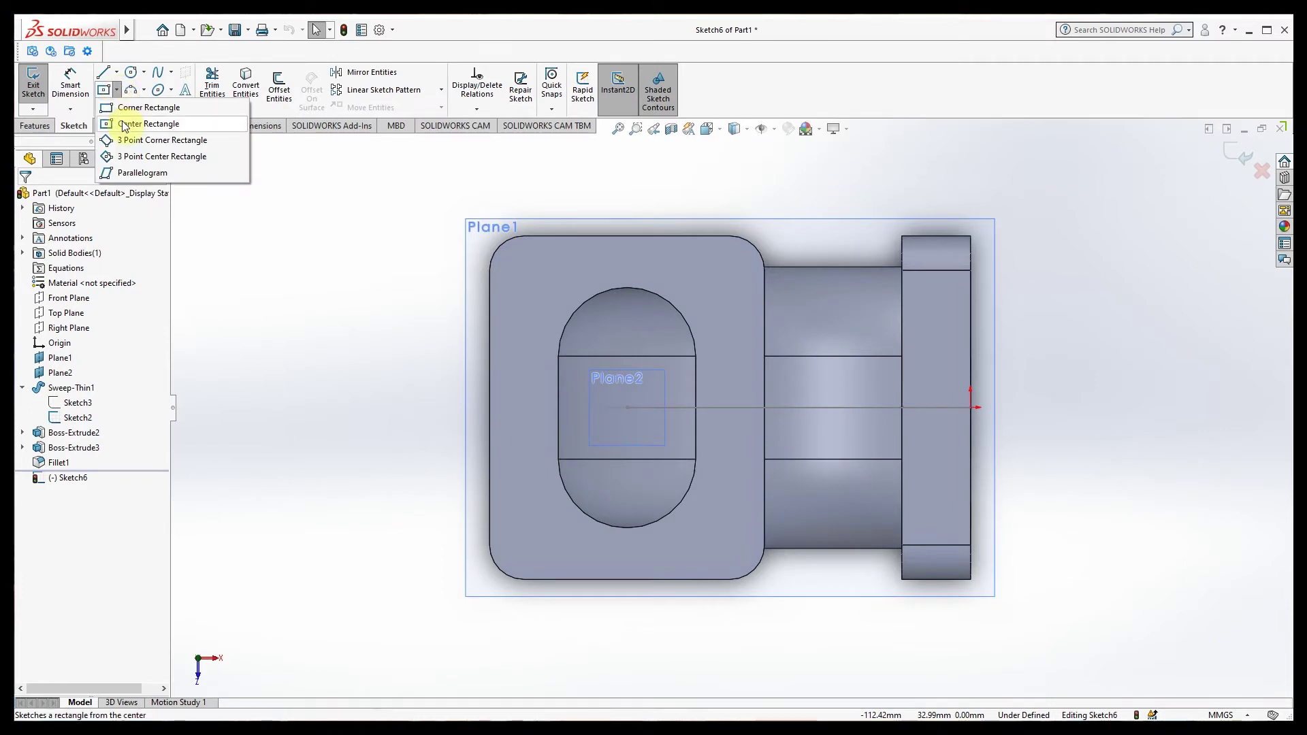
left_click(125, 109)
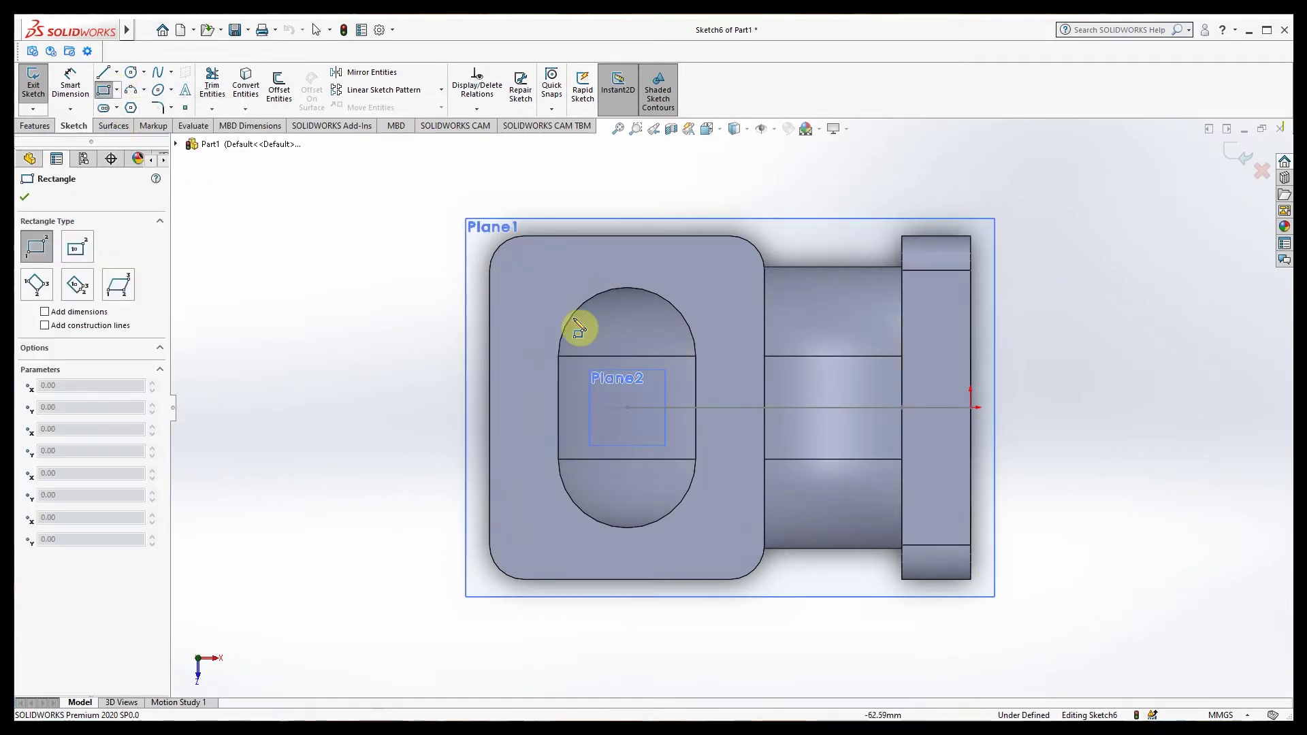
left_click(118, 91)
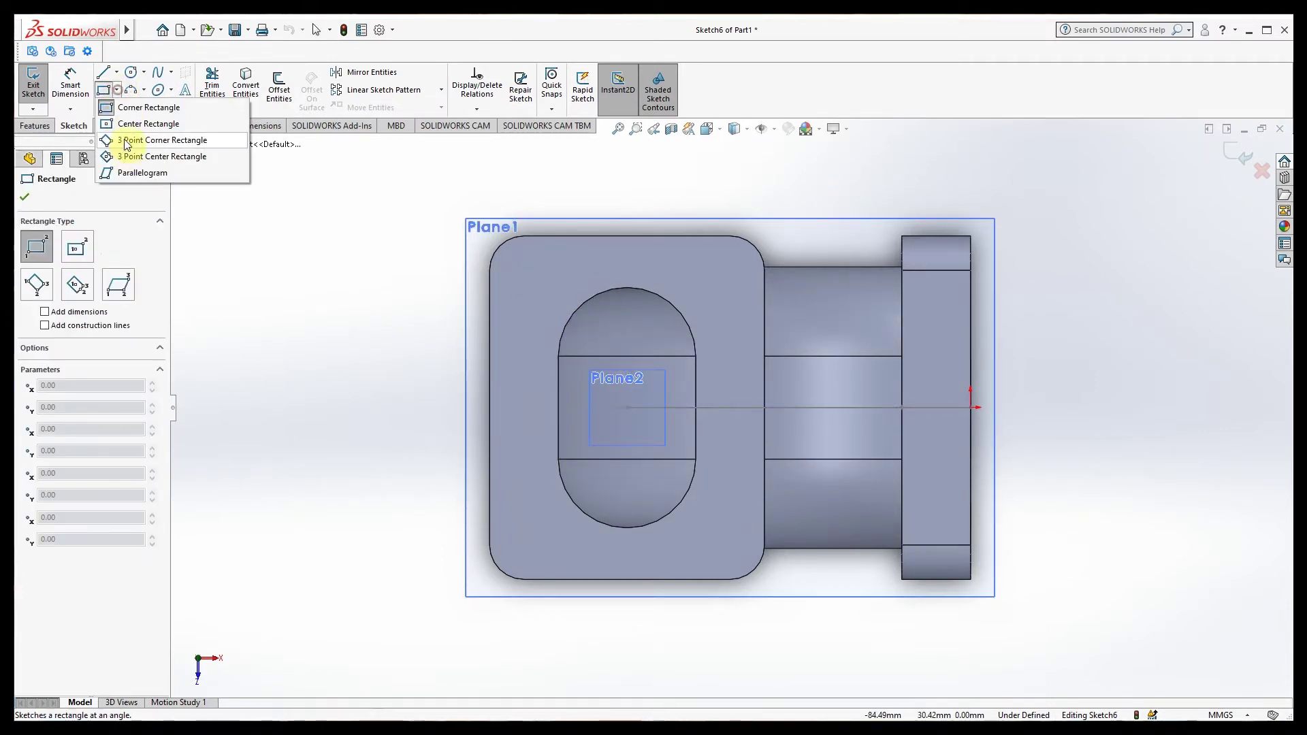
left_click(128, 122)
left_click(627, 408)
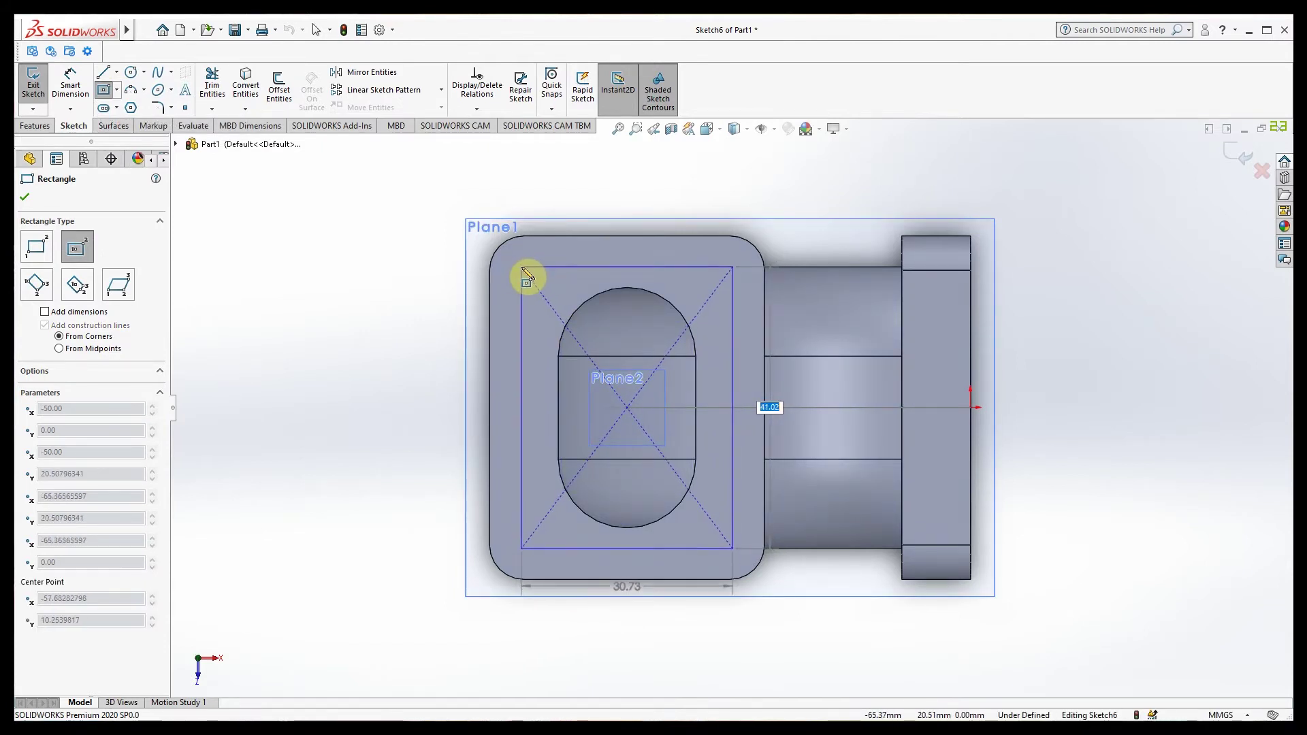
left_click(524, 271)
Step: Dimension the rectangle's short horizontal side and set its width to 30 mm
left_click(70, 83)
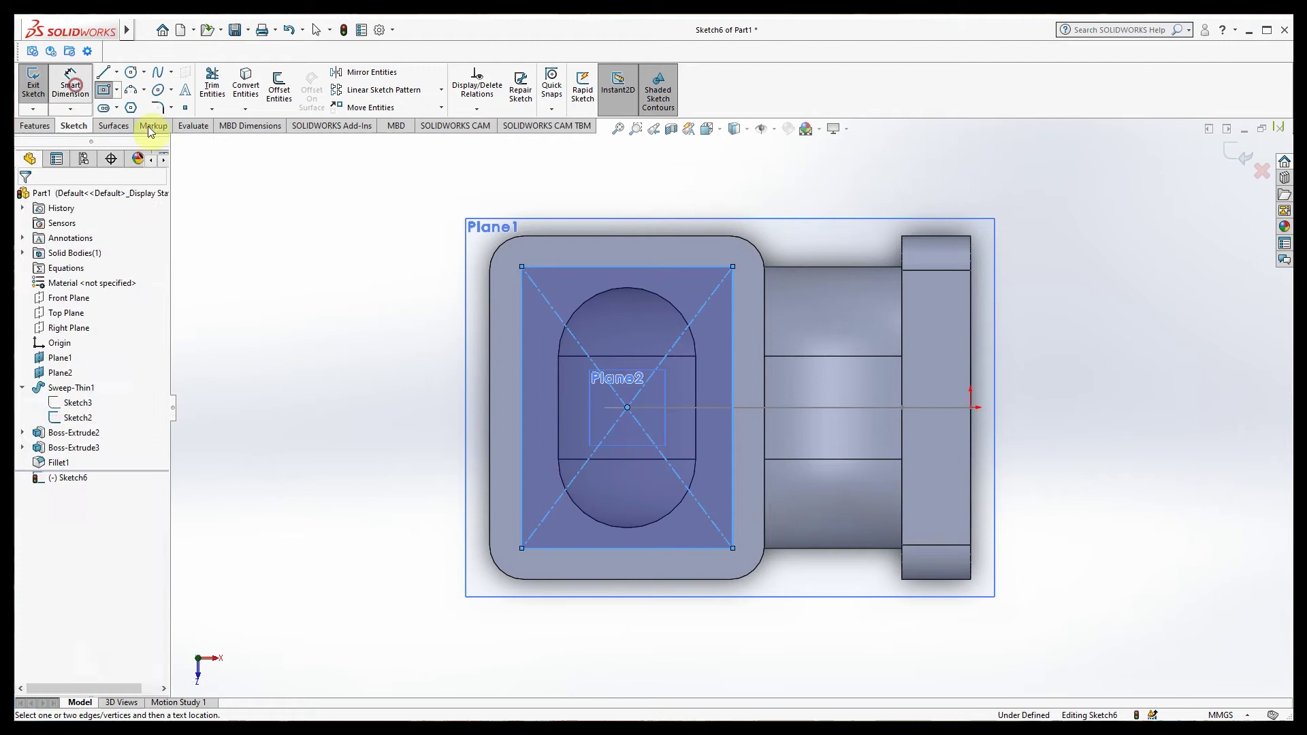
left_click(574, 268)
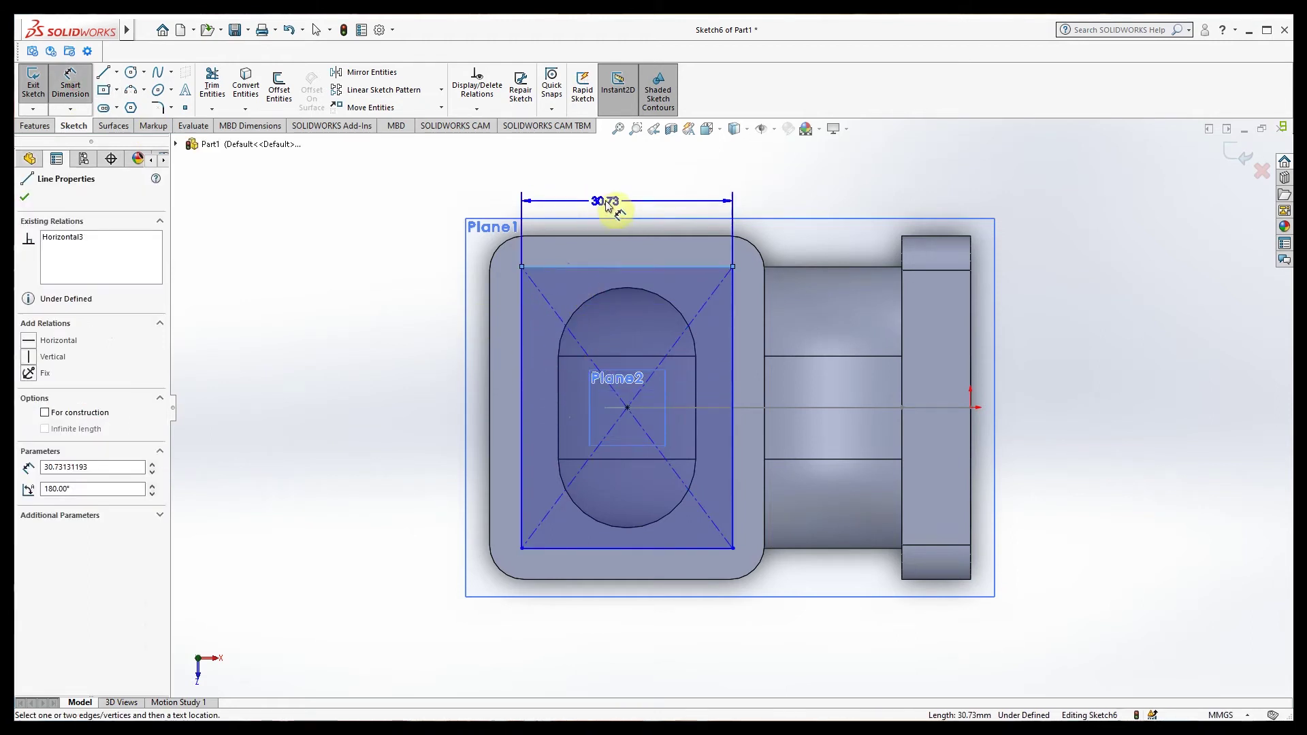
left_click(610, 198)
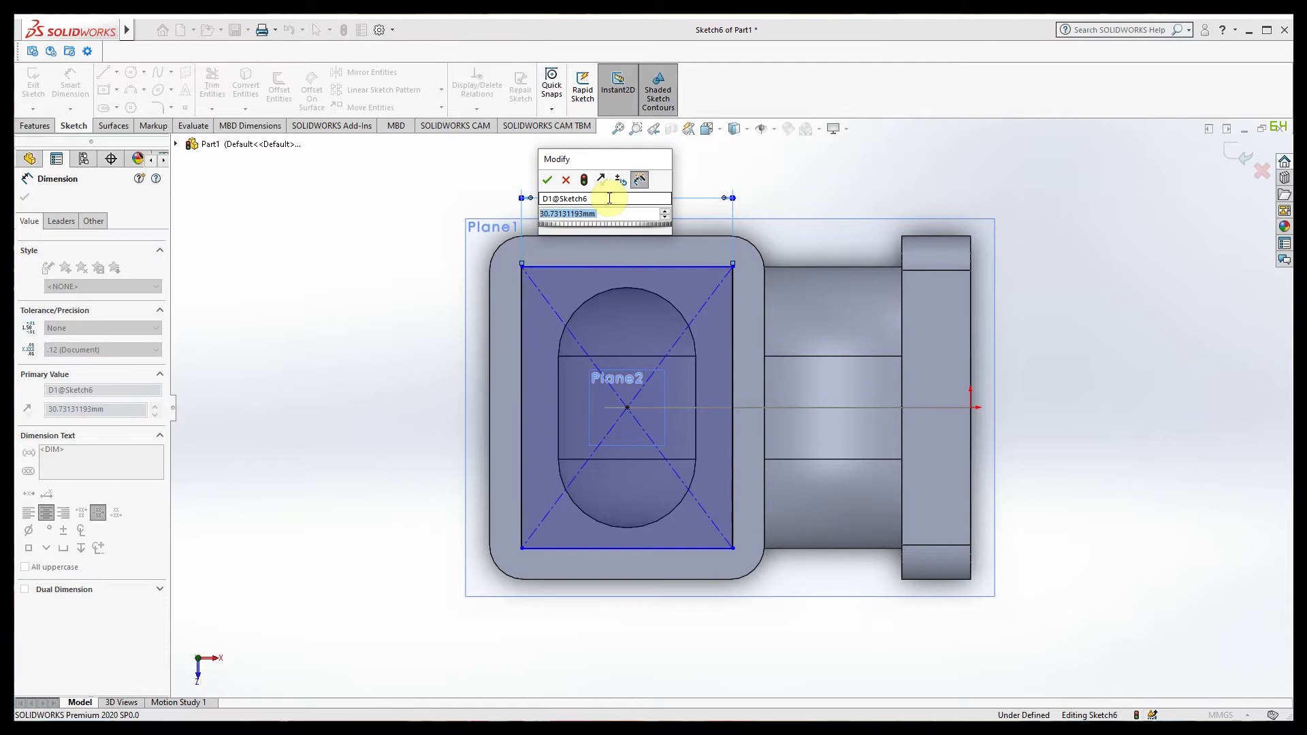
type("40")
key("Return")
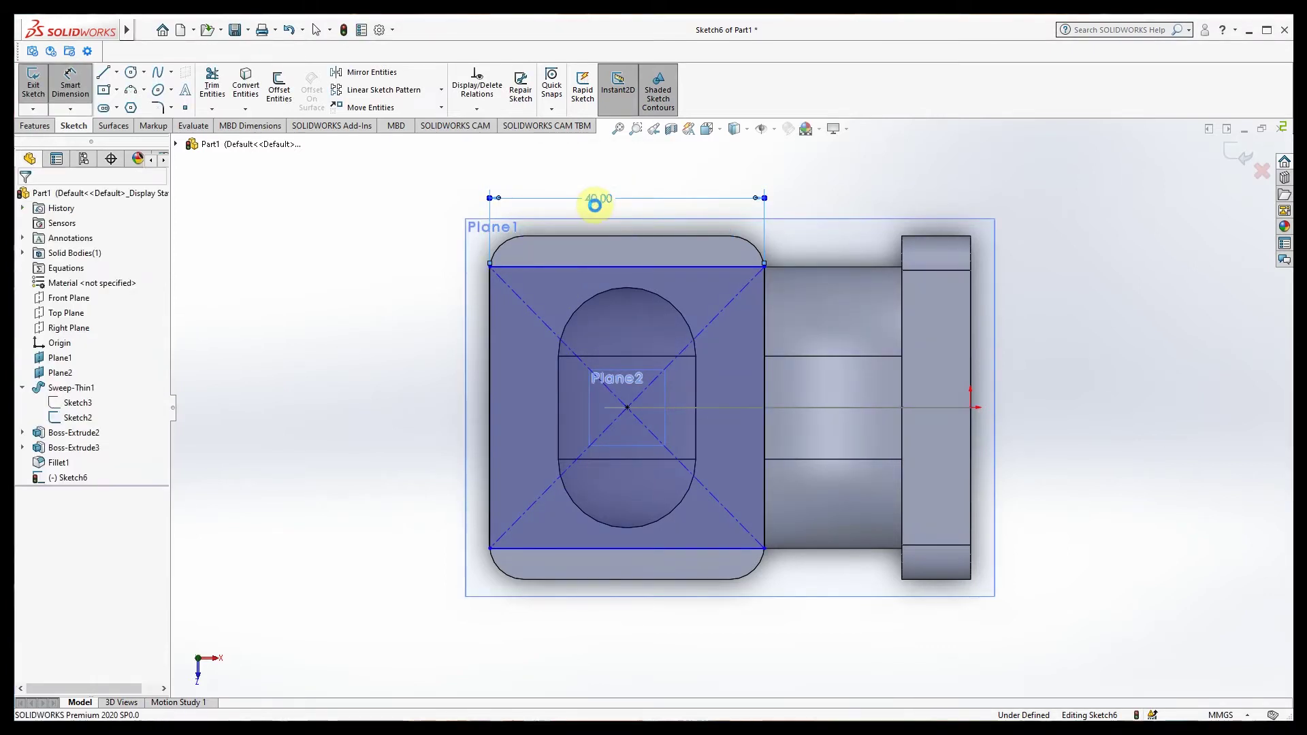
double_click(597, 200)
type("30")
key("Return")
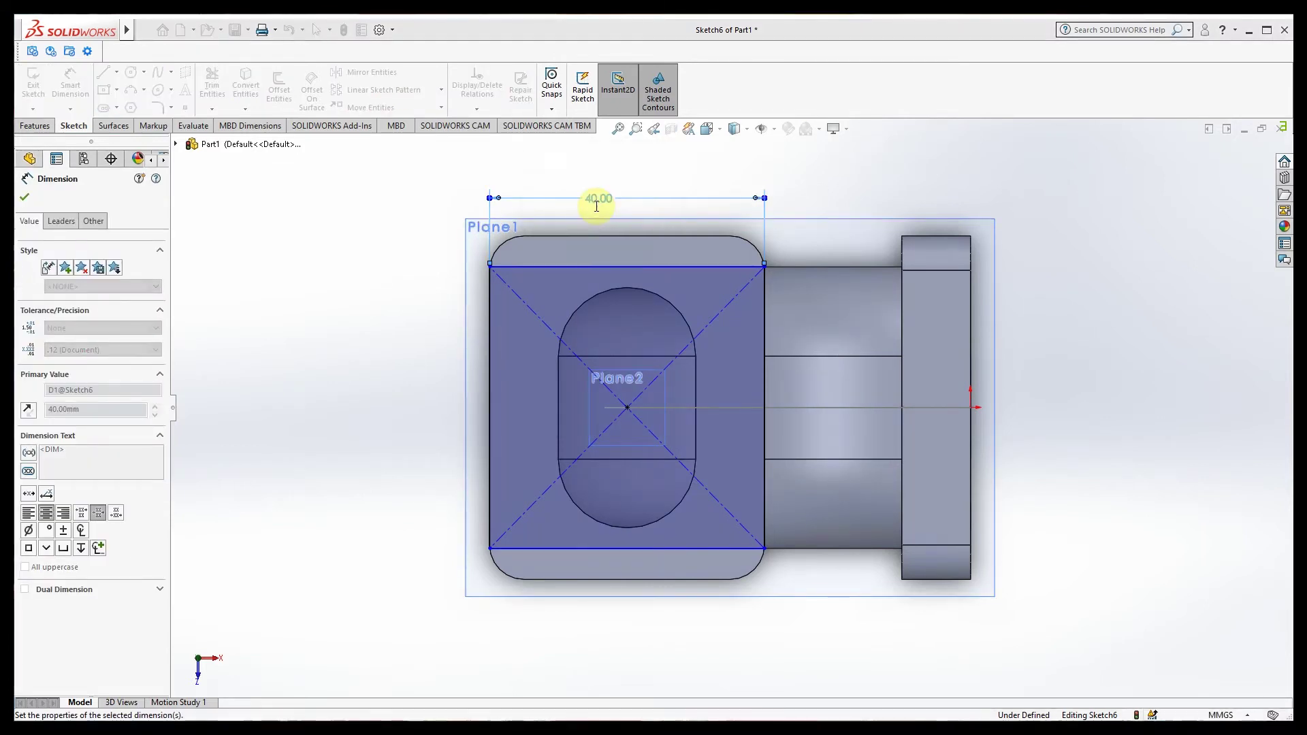
Step: Dimension the rectangle's long vertical side, set it to 40 mm, and finish dimensioning
left_click(525, 330)
left_click(433, 356)
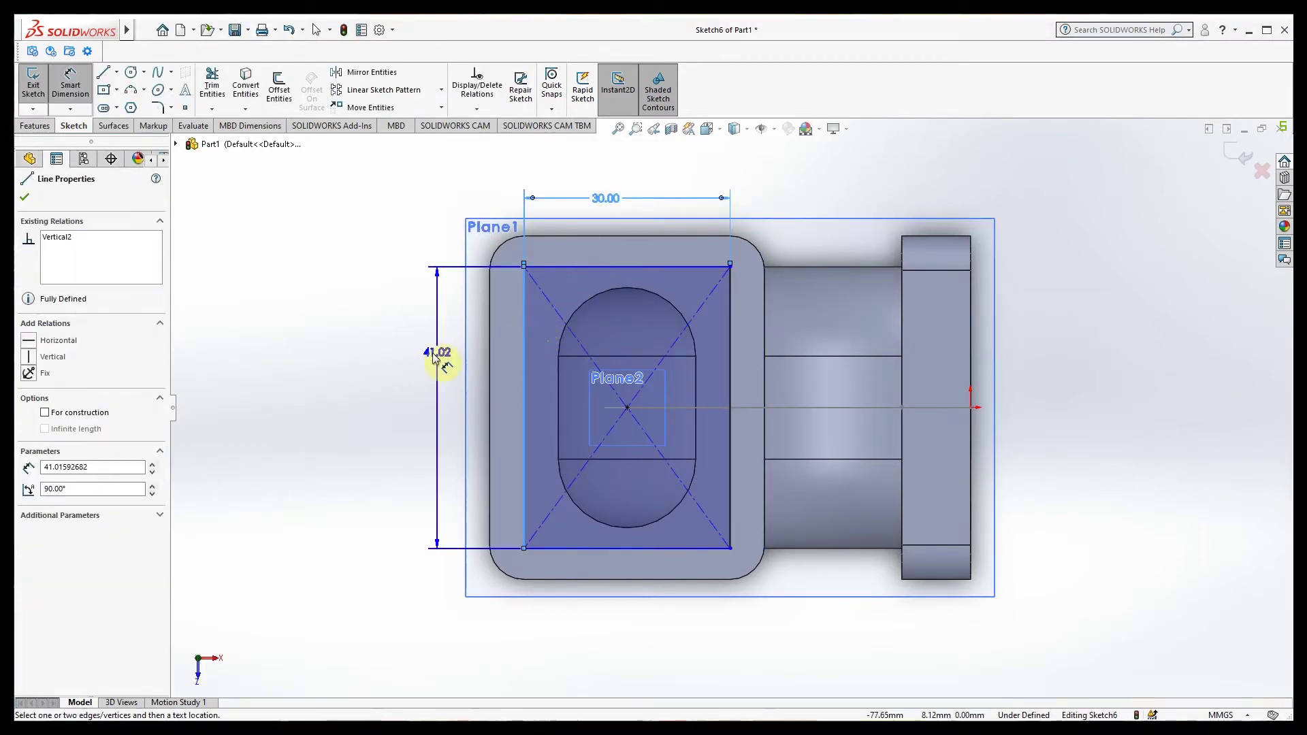
type("40")
key("Return")
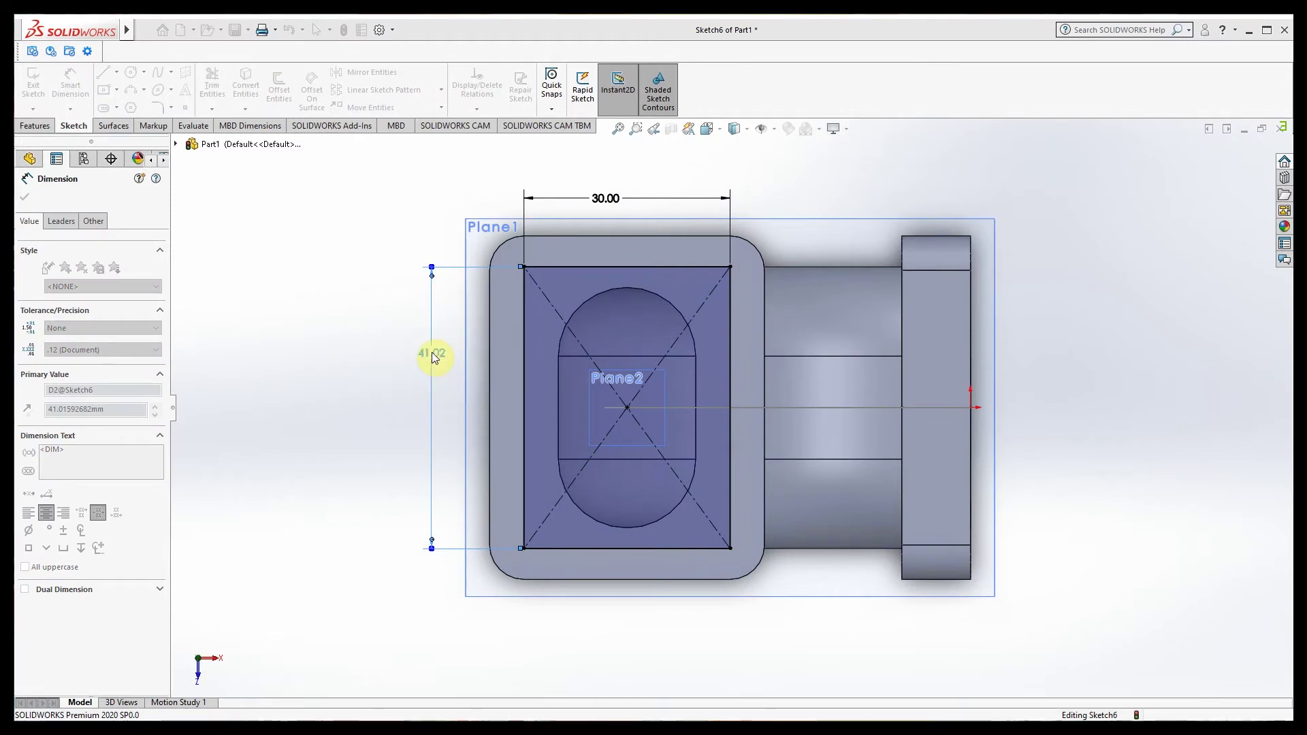
left_click(24, 197)
Step: Select the whole rectangle, convert its lines to construction geometry, and exit the sketch
left_click_drag(406, 224, 772, 548)
right_click(666, 272)
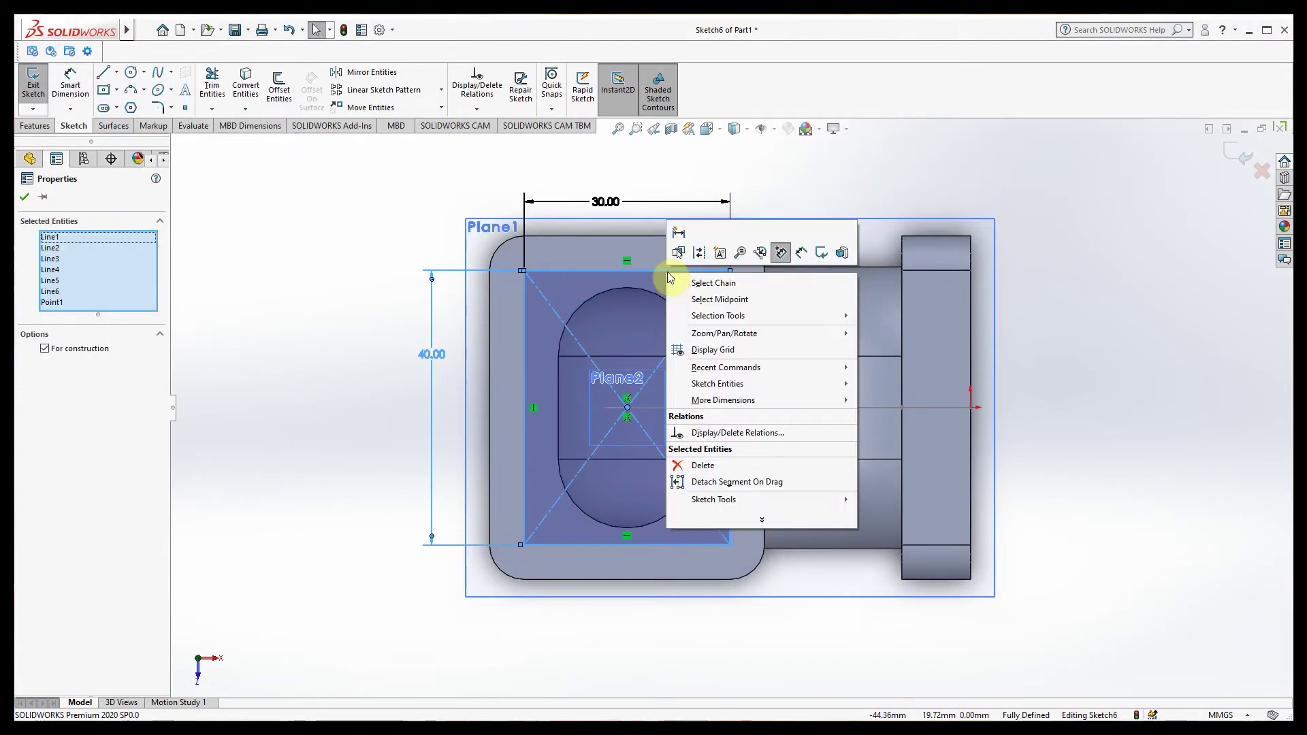
left_click(65, 368)
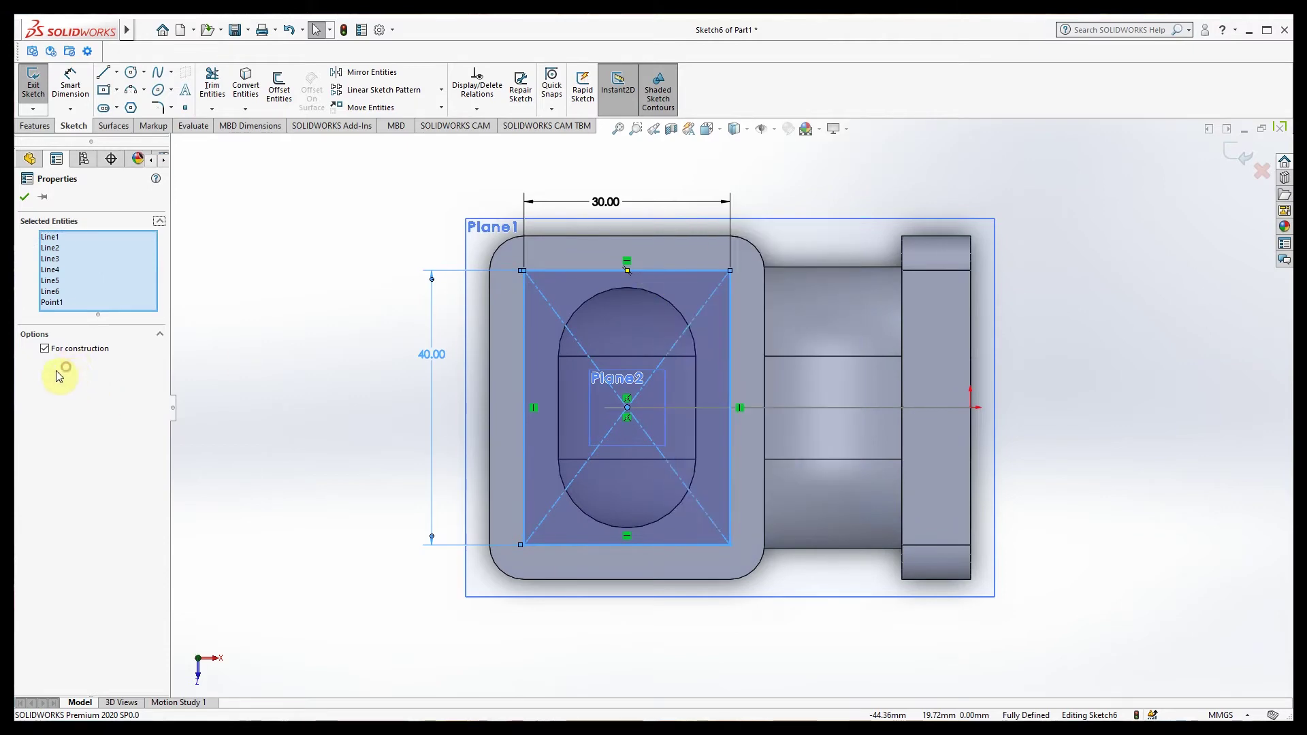
left_click(46, 350)
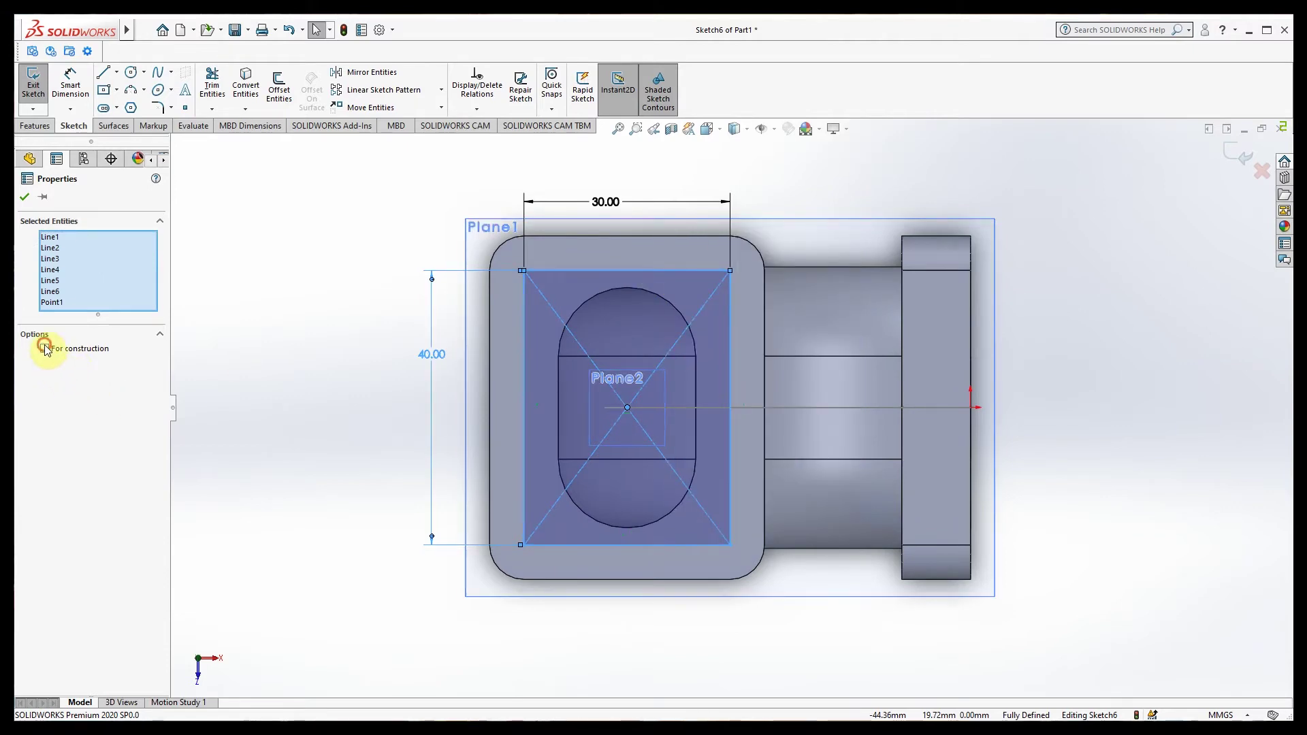
left_click(20, 198)
middle_click_drag(330, 437, 334, 351)
left_click(33, 85)
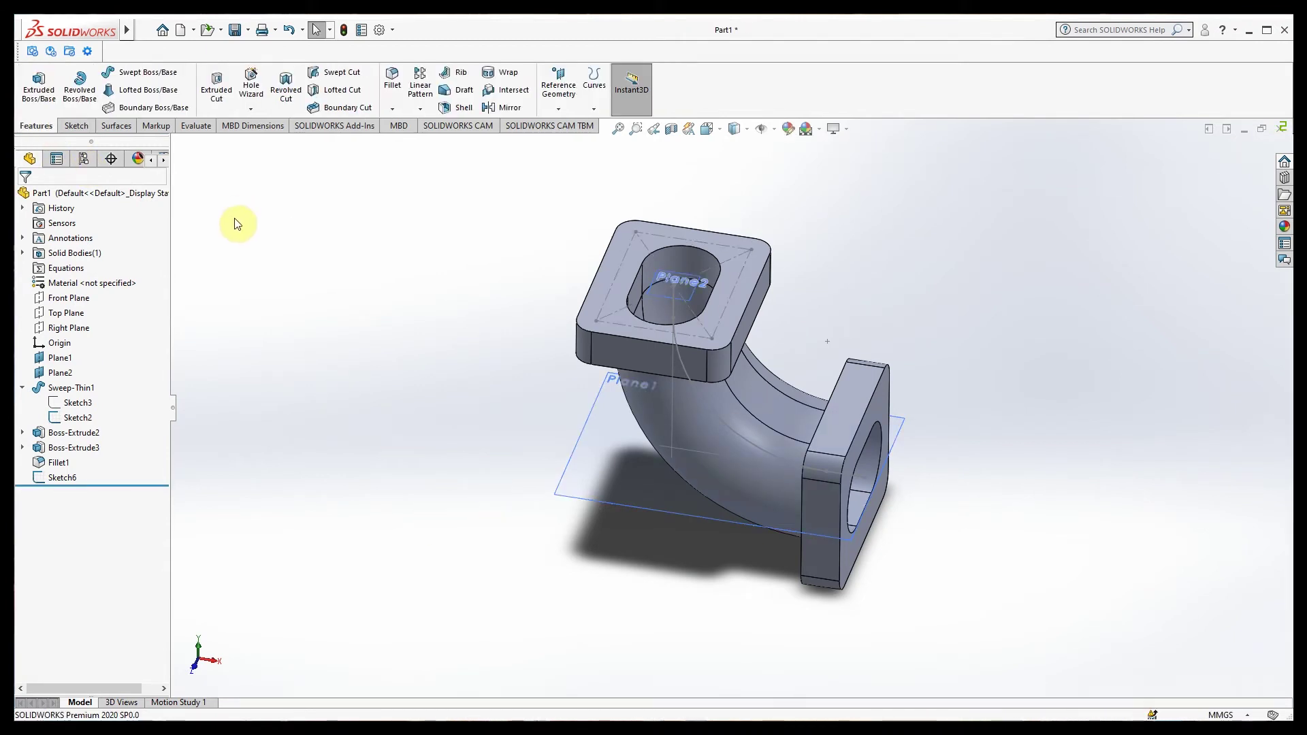
Step: Start the Hole Wizard and, using a 3D sketch, place hole points on the four corners of the upper flange's construction rectangle
left_click(251, 83)
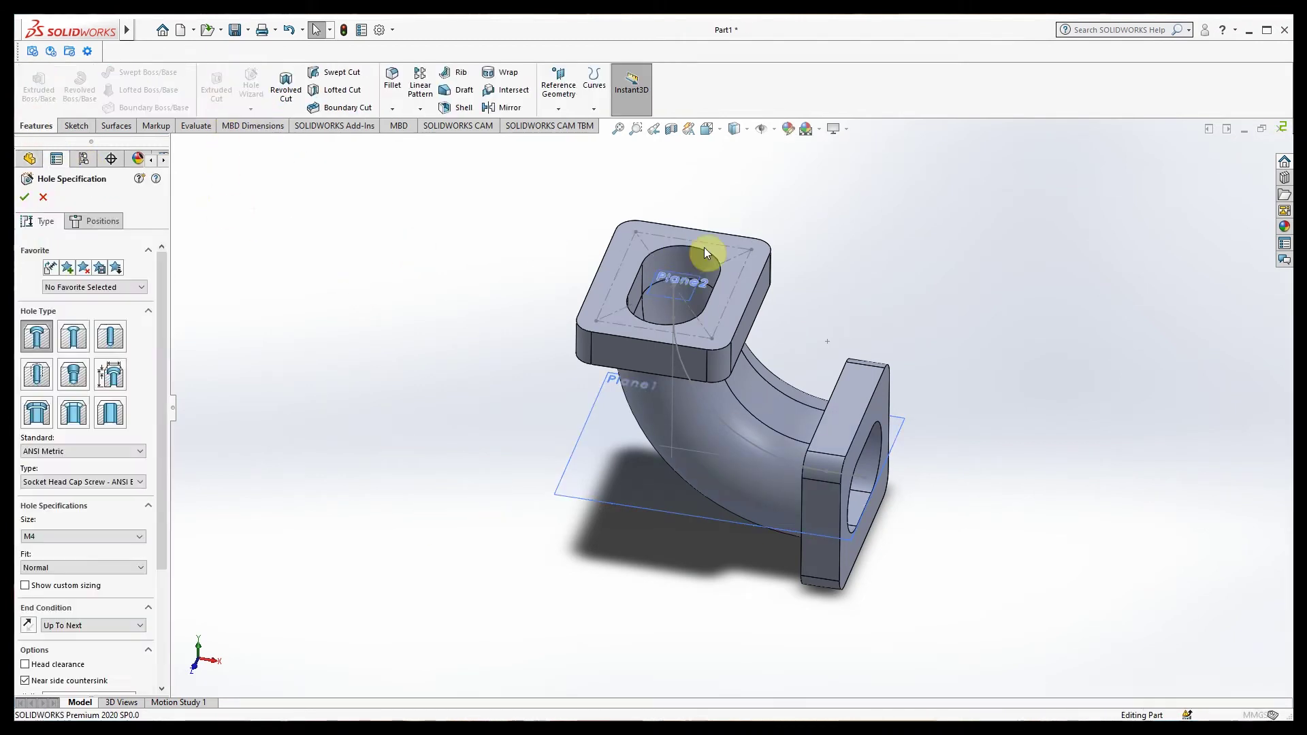
left_click(102, 222)
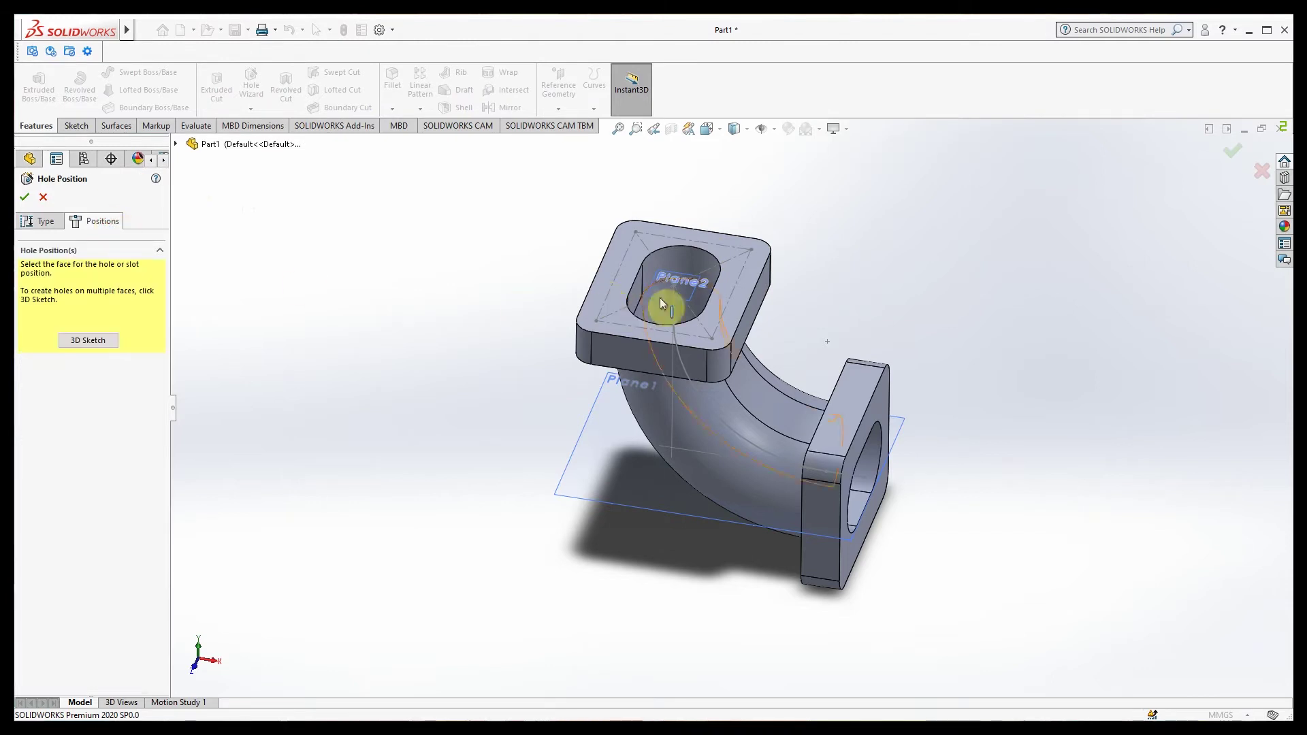
left_click(635, 232)
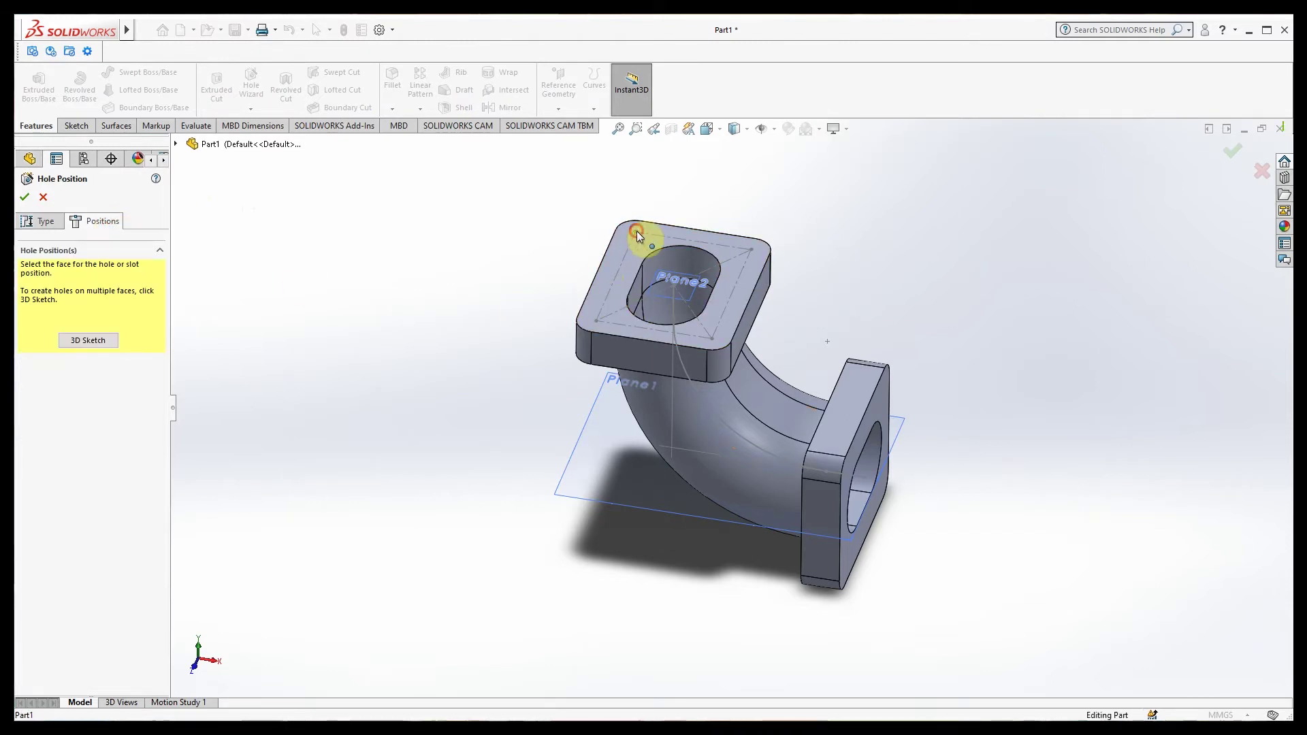
left_click(89, 340)
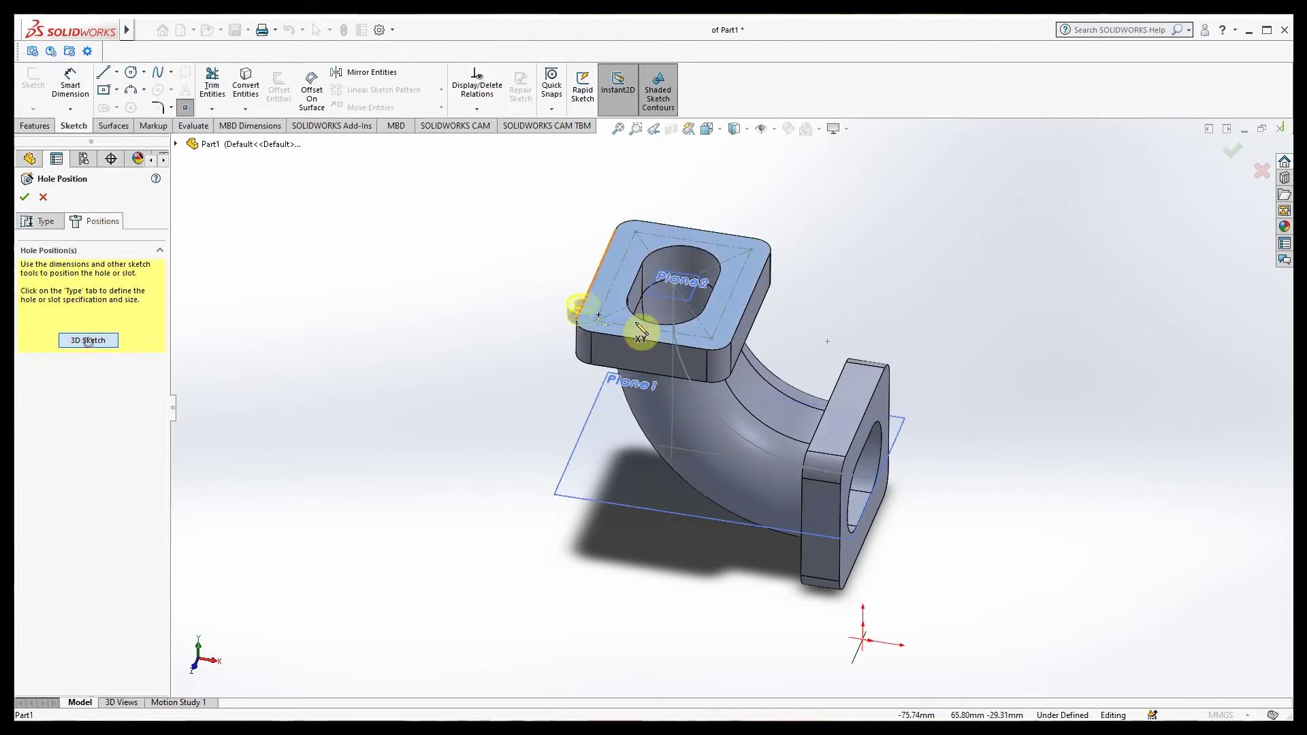
left_click(596, 321)
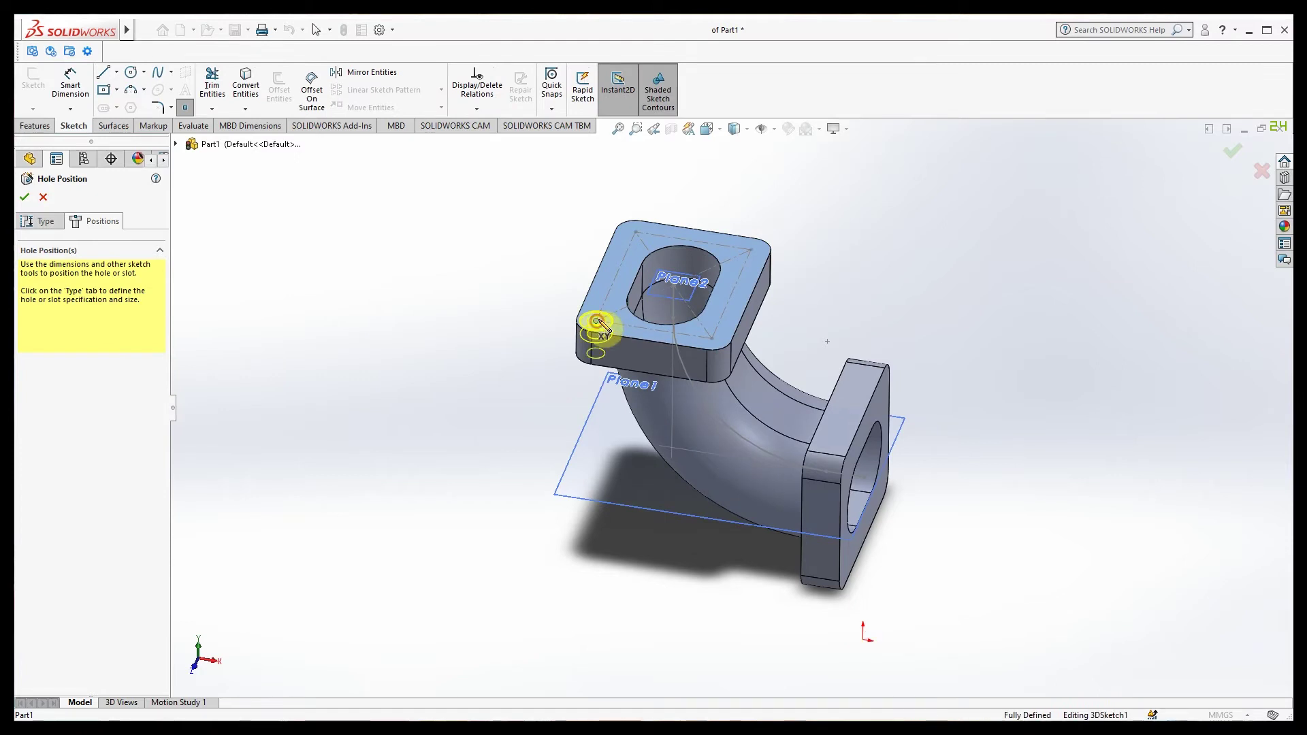
left_click(636, 232)
left_click(709, 350)
mouse_move(709, 352)
middle_mouse_down()
mouse_move(606, 438)
mouse_move(534, 369)
mouse_move(390, 463)
middle_mouse_up()
Step: Specify the ANSI Metric standard and the Socket Head Cap Screw type for the four counterbore holes
left_click(42, 222)
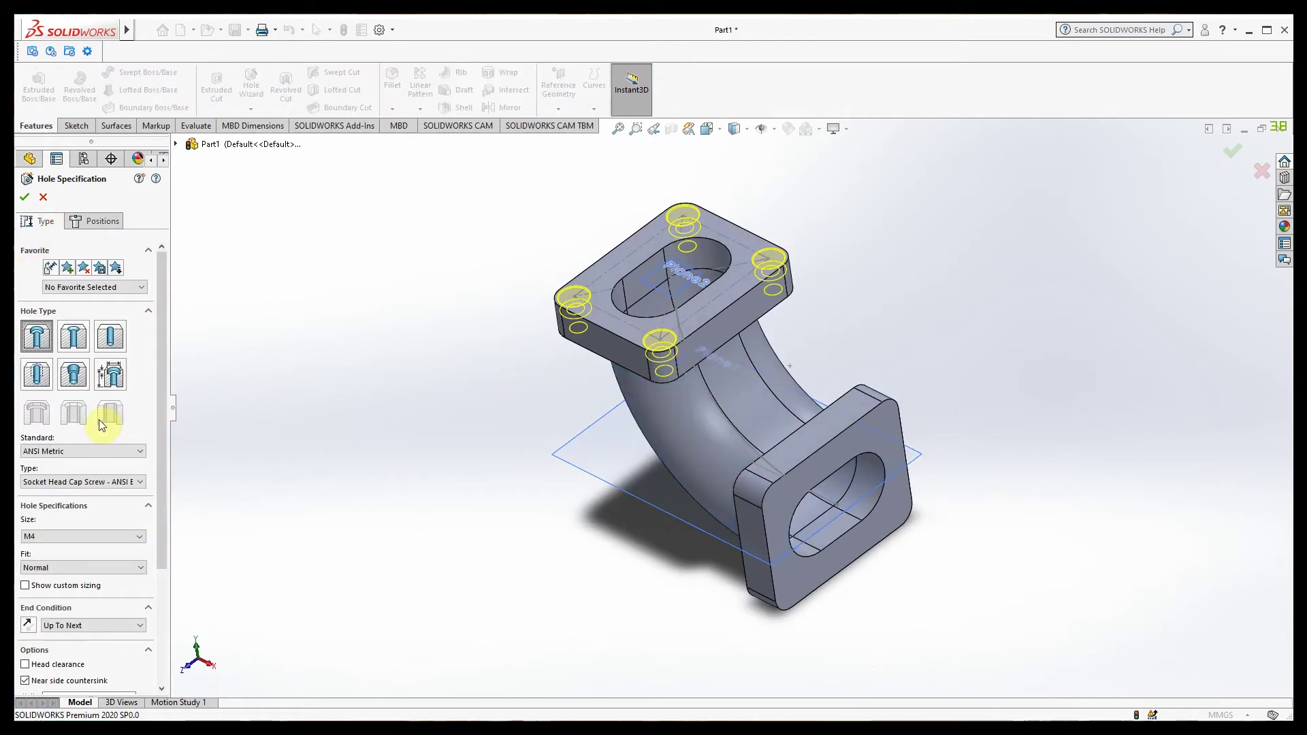
left_click(88, 451)
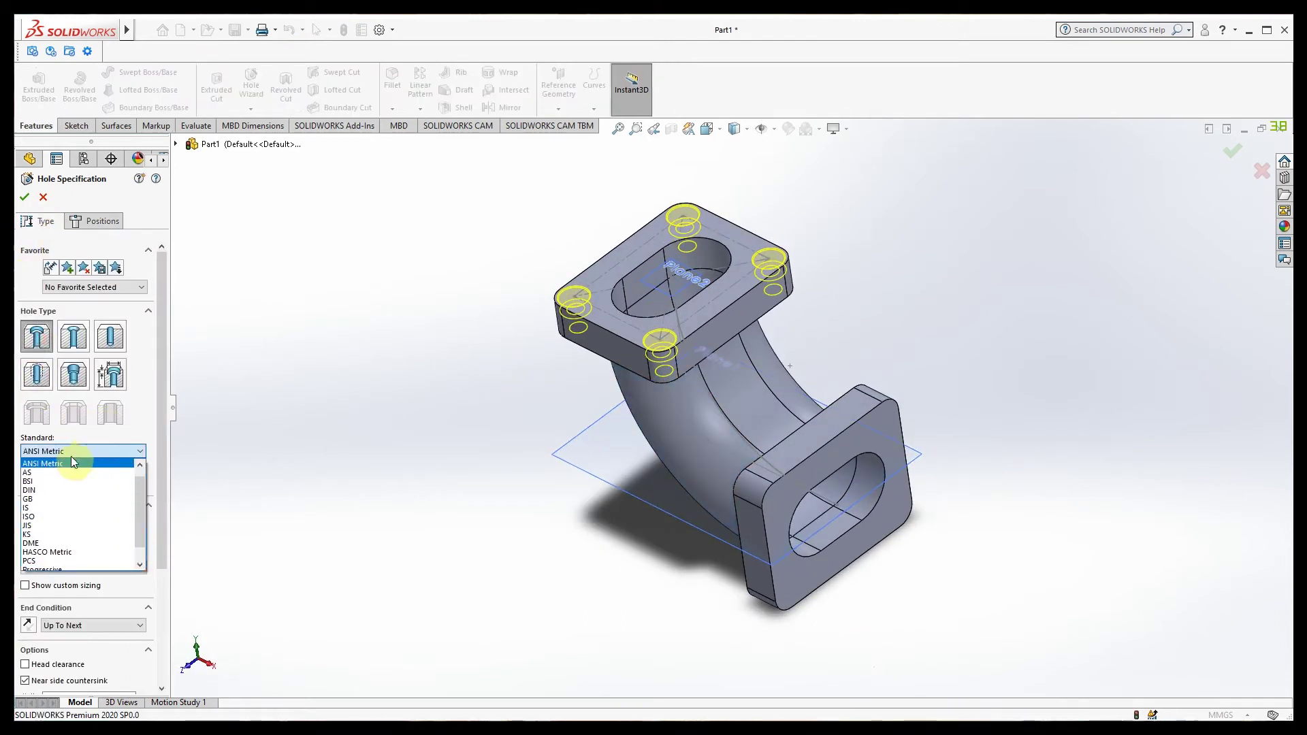
left_click(64, 464)
left_click(92, 481)
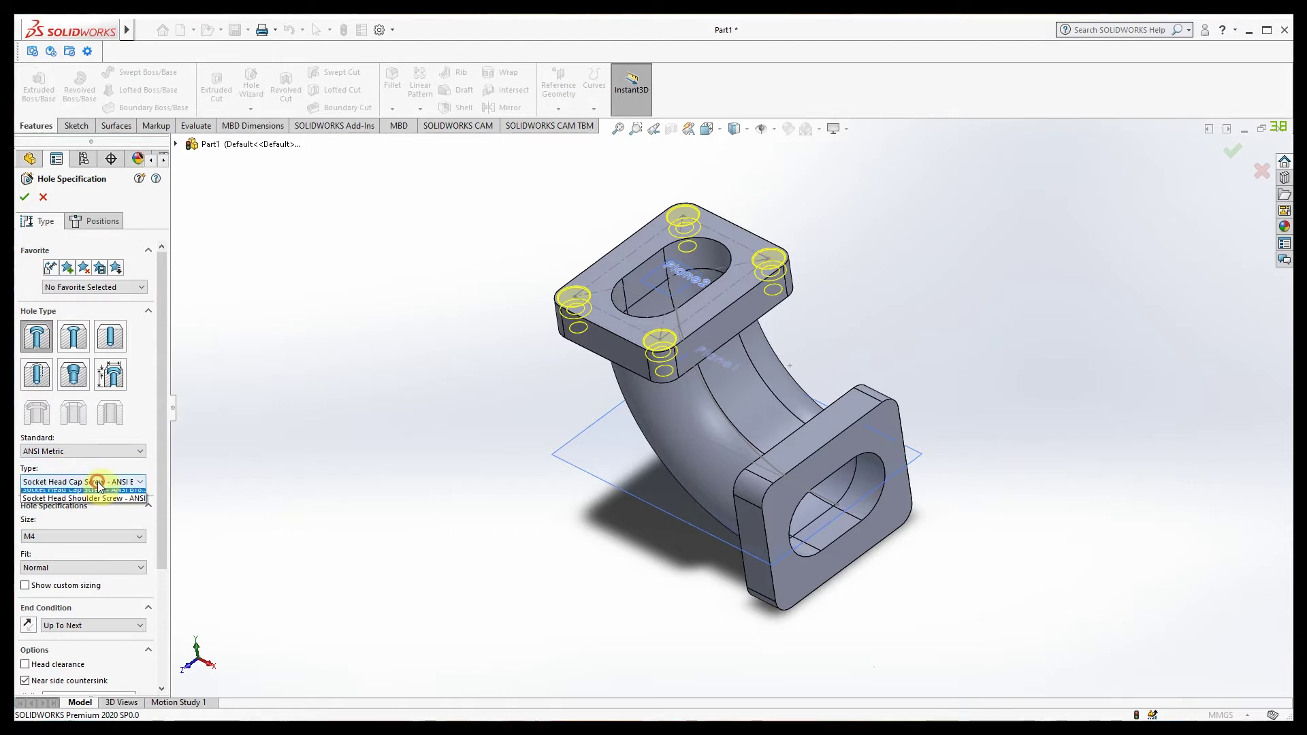
left_click(75, 547)
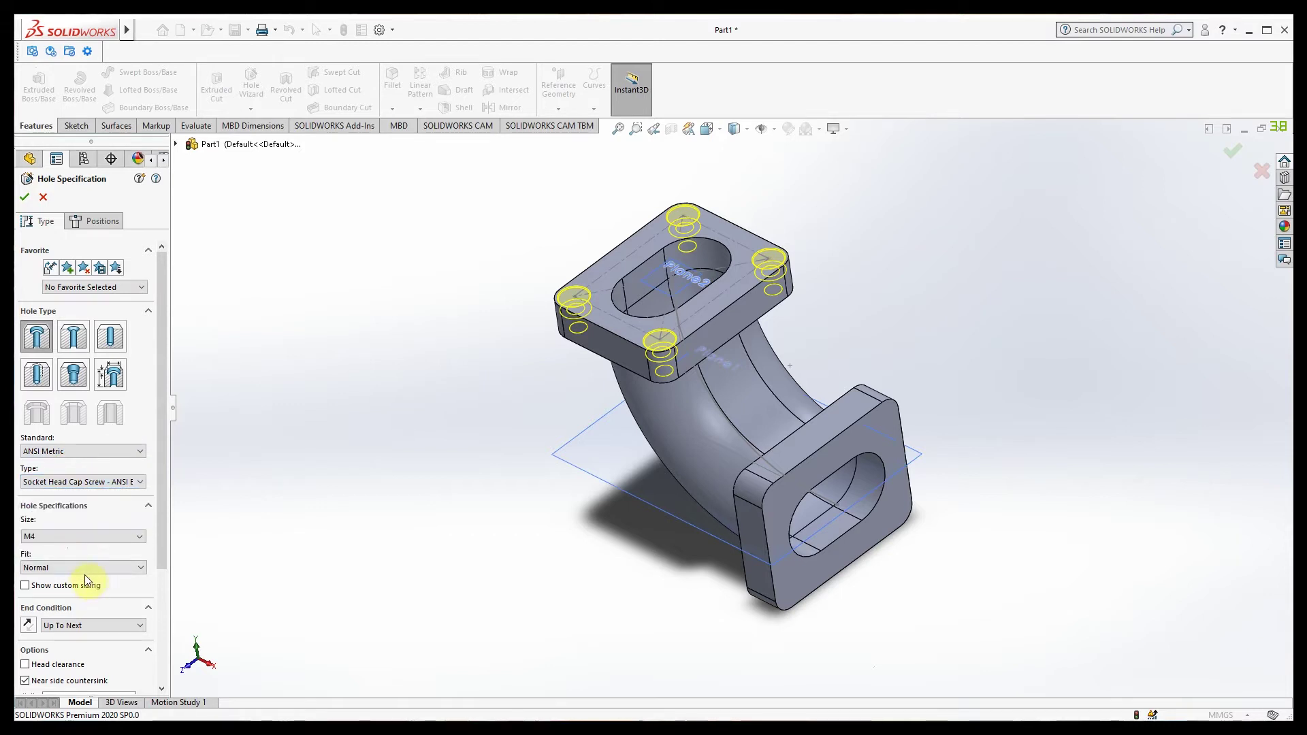
Step: Try size M2 for the four flange holes and settle on size M3
left_click(72, 535)
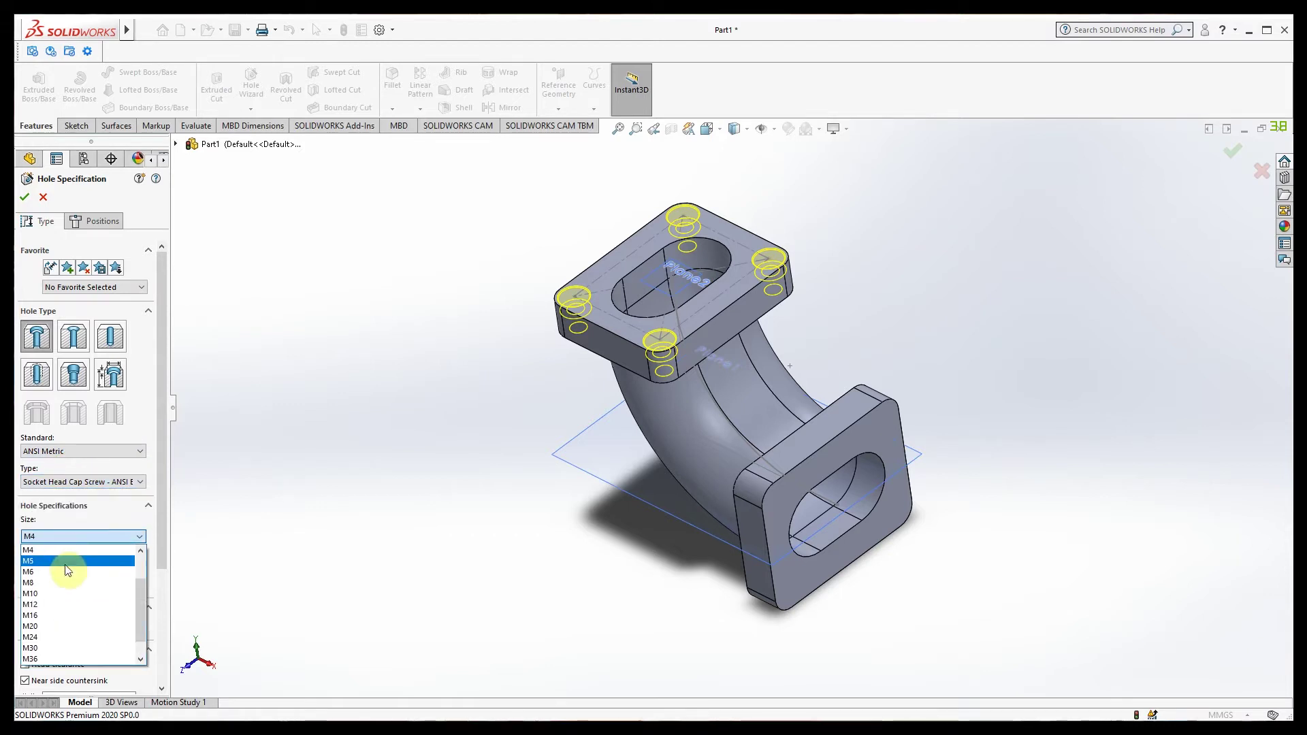
scroll(66, 567, "up", 1)
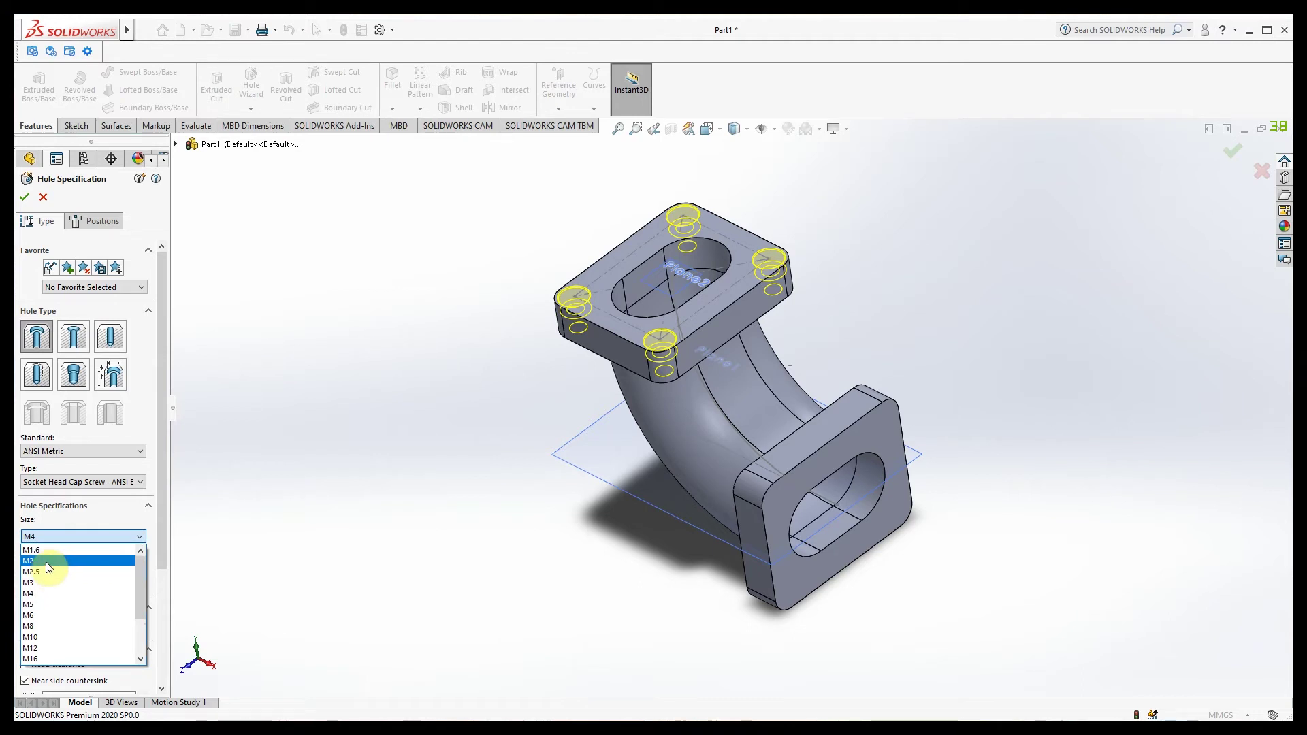
left_click(46, 562)
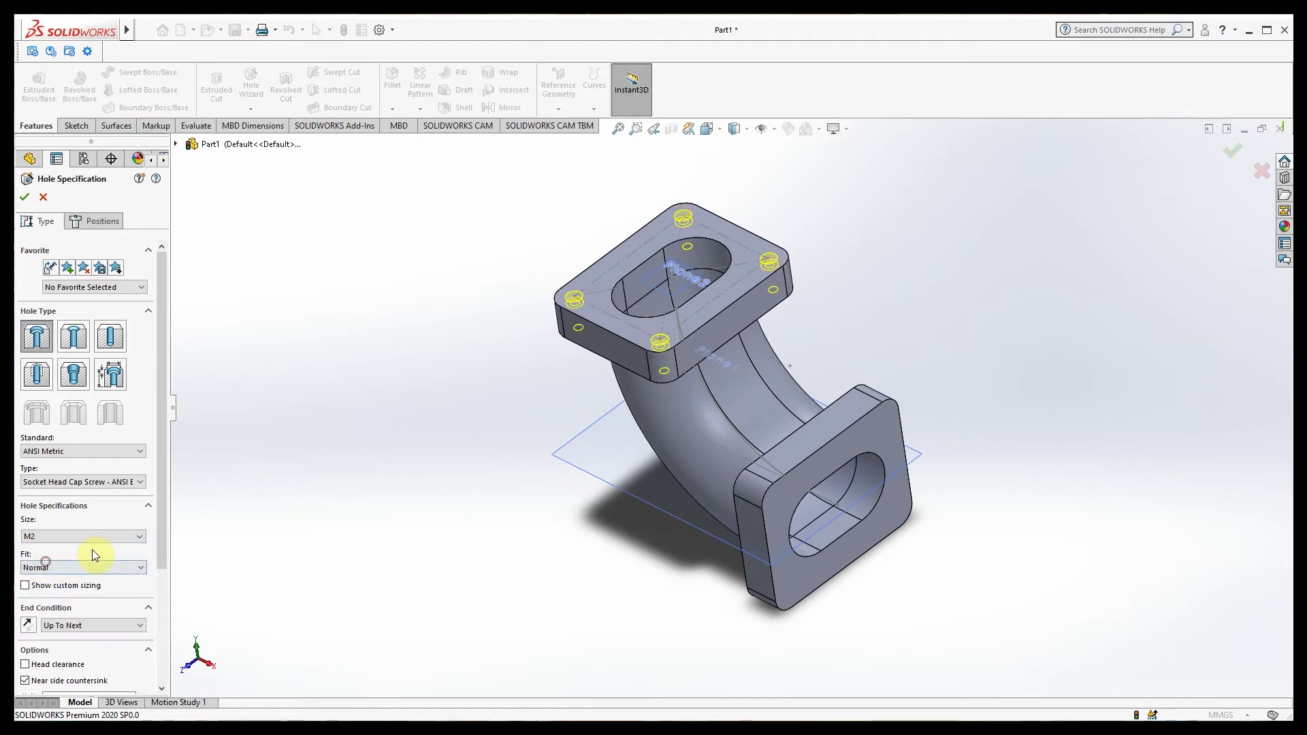
middle_click_drag(515, 509, 543, 463)
left_click(125, 536)
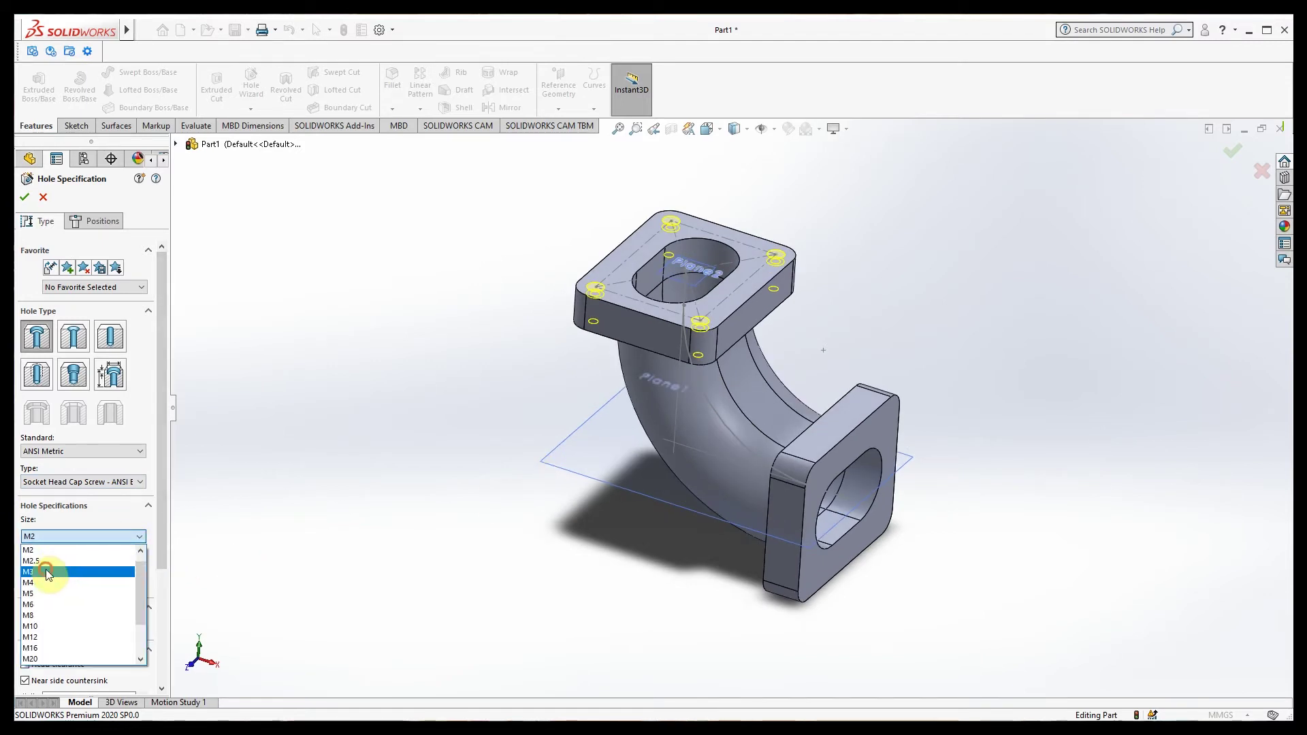
left_click(46, 571)
middle_click_drag(432, 540, 282, 587)
Step: Set the end condition of the four upper-flange holes to Up To Next and create the M3 counterbores
scroll(156, 598, "down", 3)
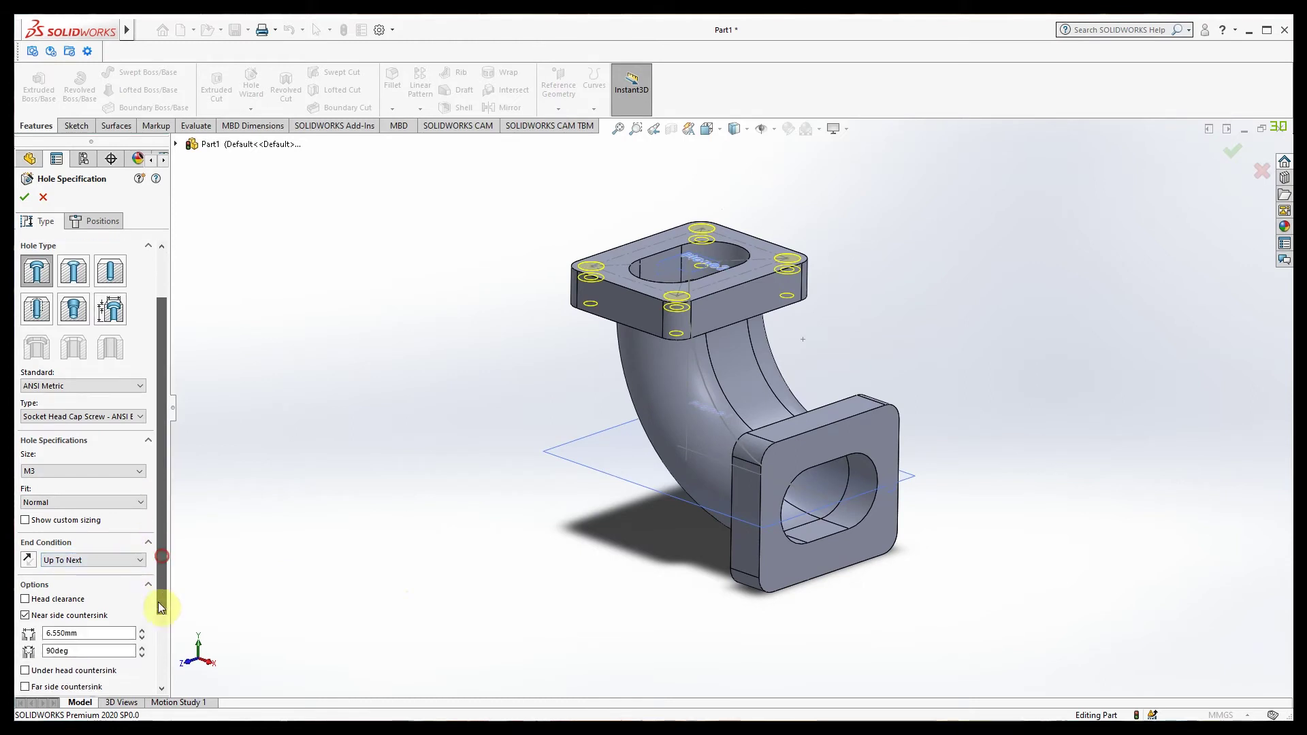
left_click(80, 560)
left_click(80, 595)
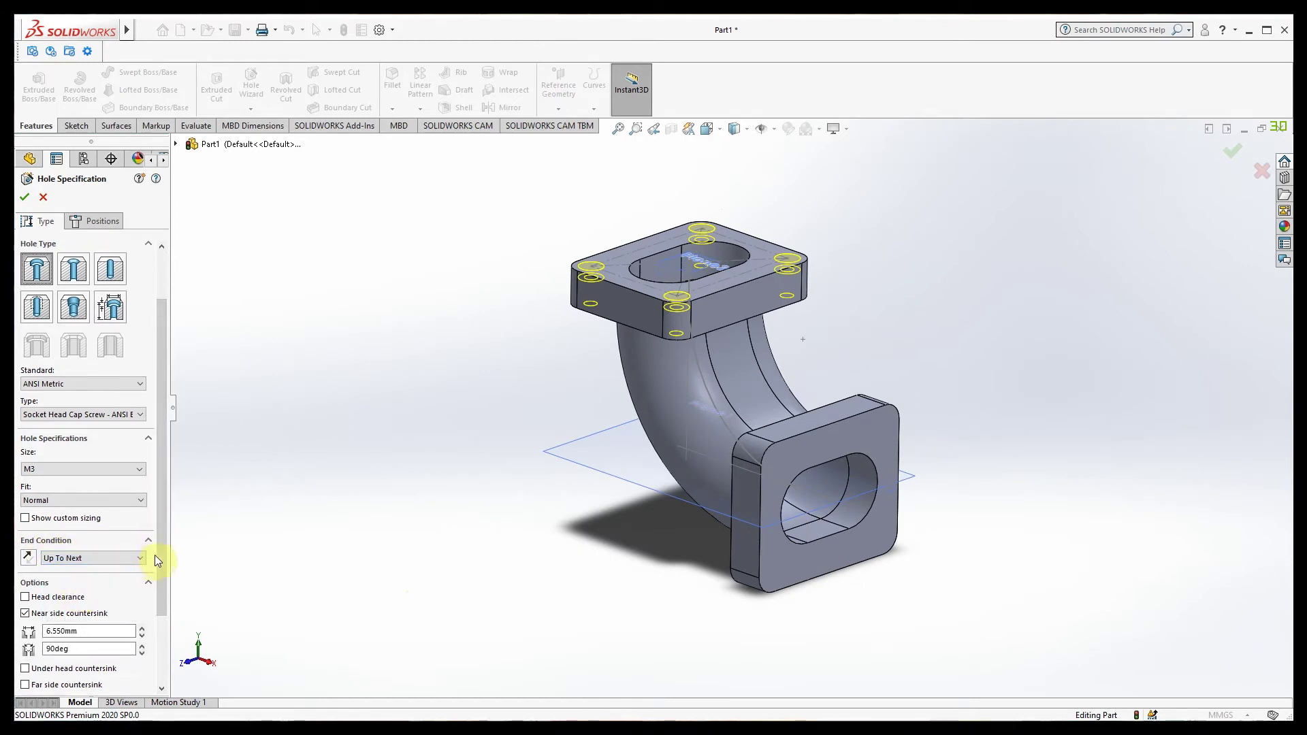
scroll(157, 561, "down", 2)
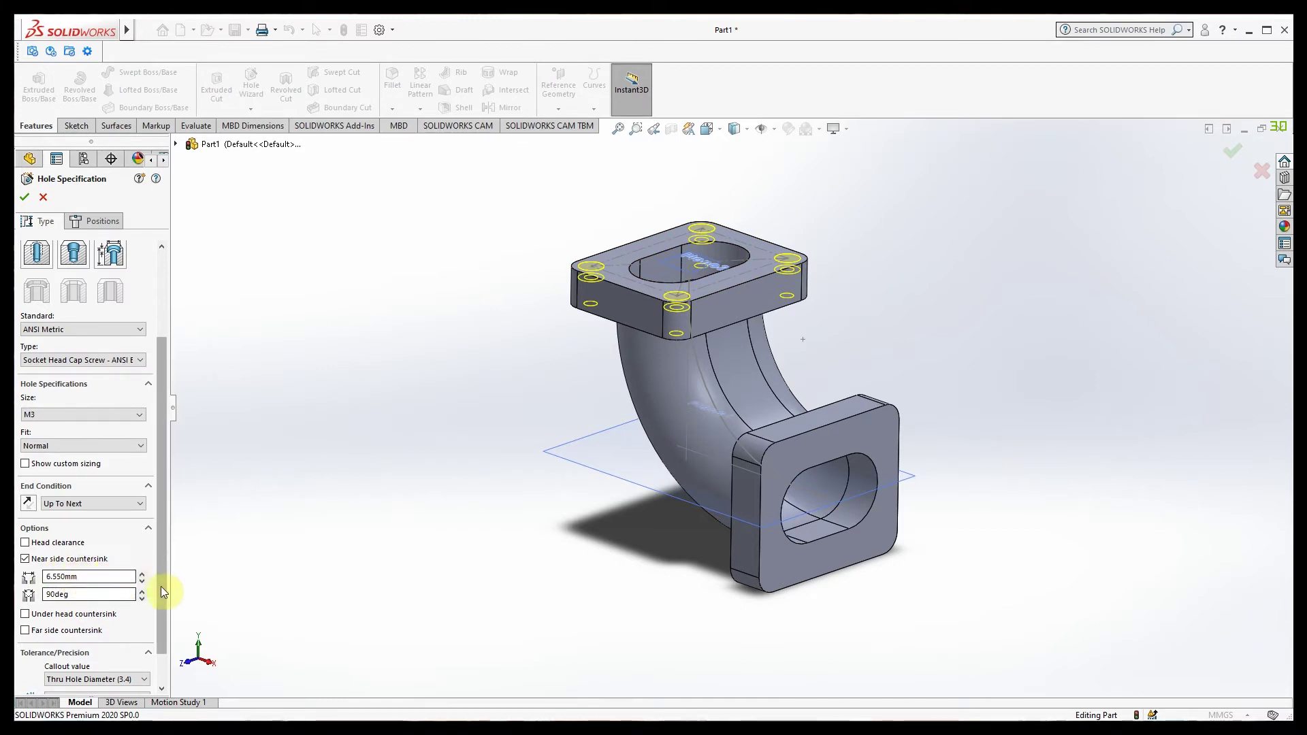
scroll(164, 612, "down", 2)
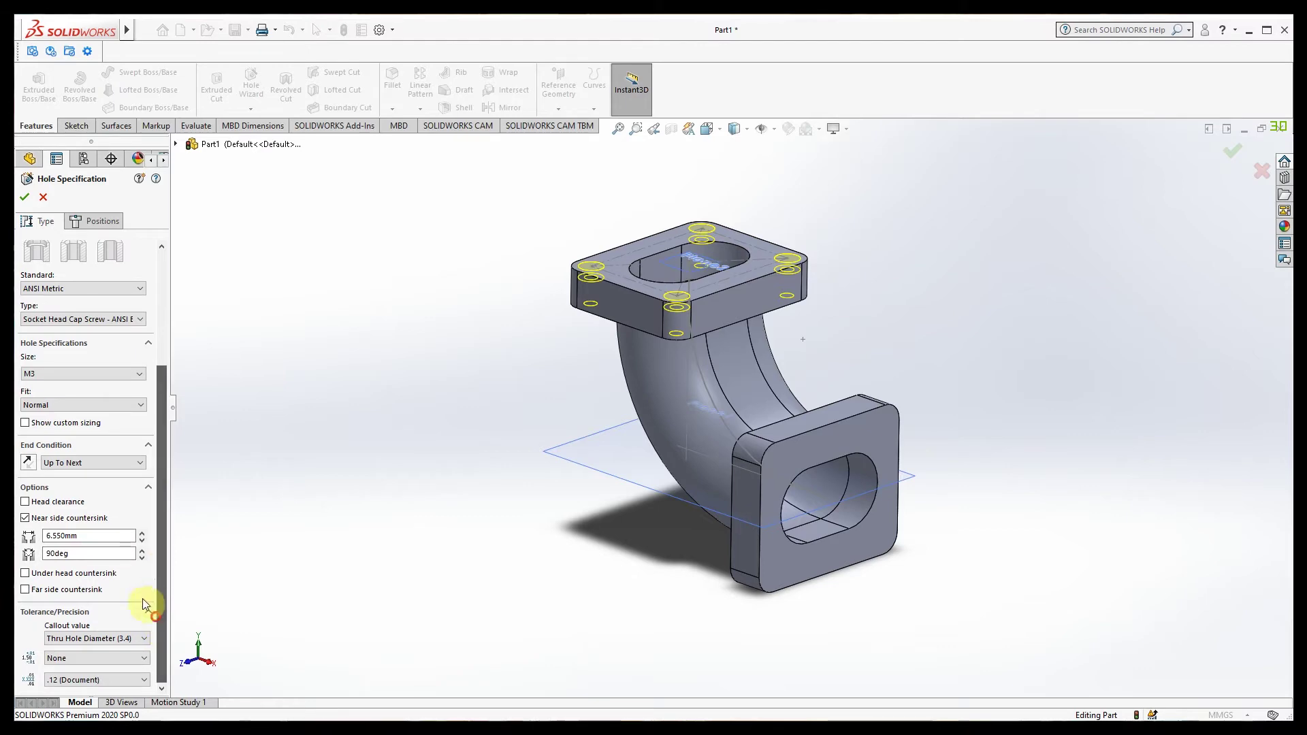
left_click(25, 198)
middle_click_drag(502, 371, 542, 364)
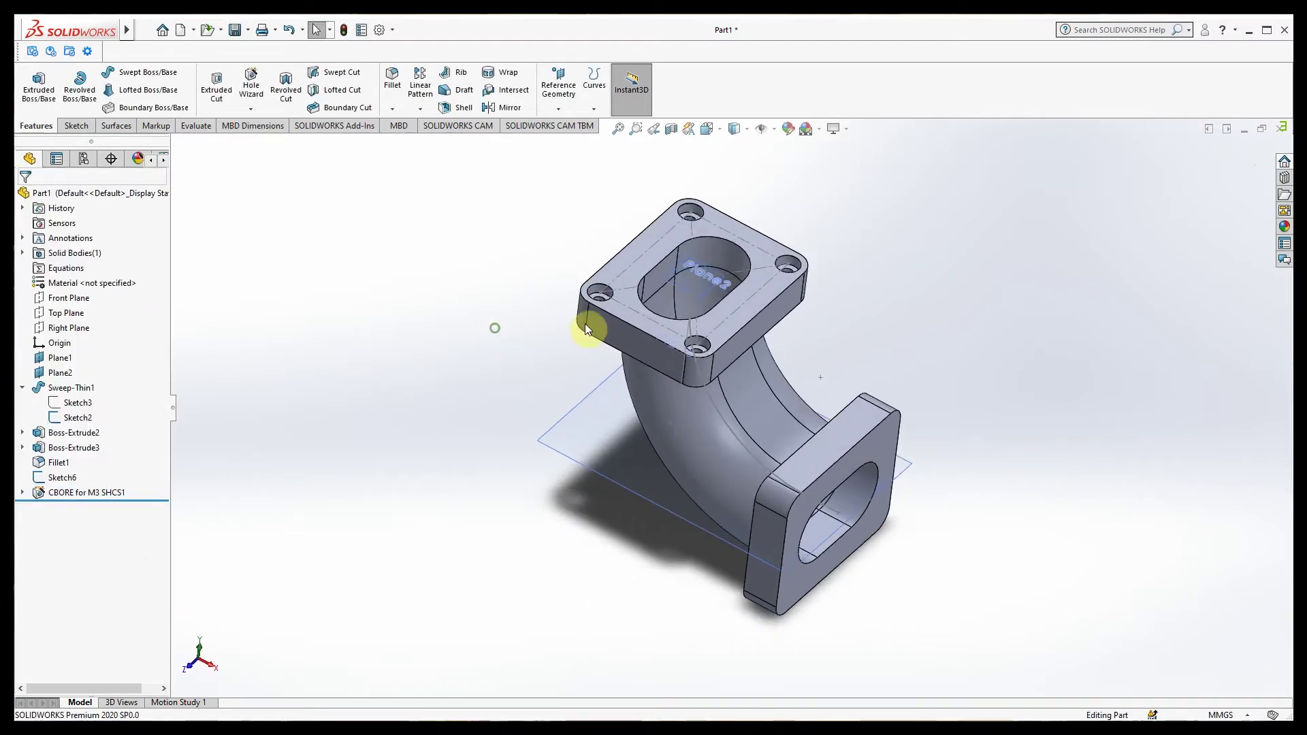
Step: Edit the upper flange's M3 counterbore feature and set its near side countersink diameter to 7 mm
scroll(606, 297, "down", 5)
scroll(605, 294, "down", 3)
left_click(58, 480)
left_click(65, 493)
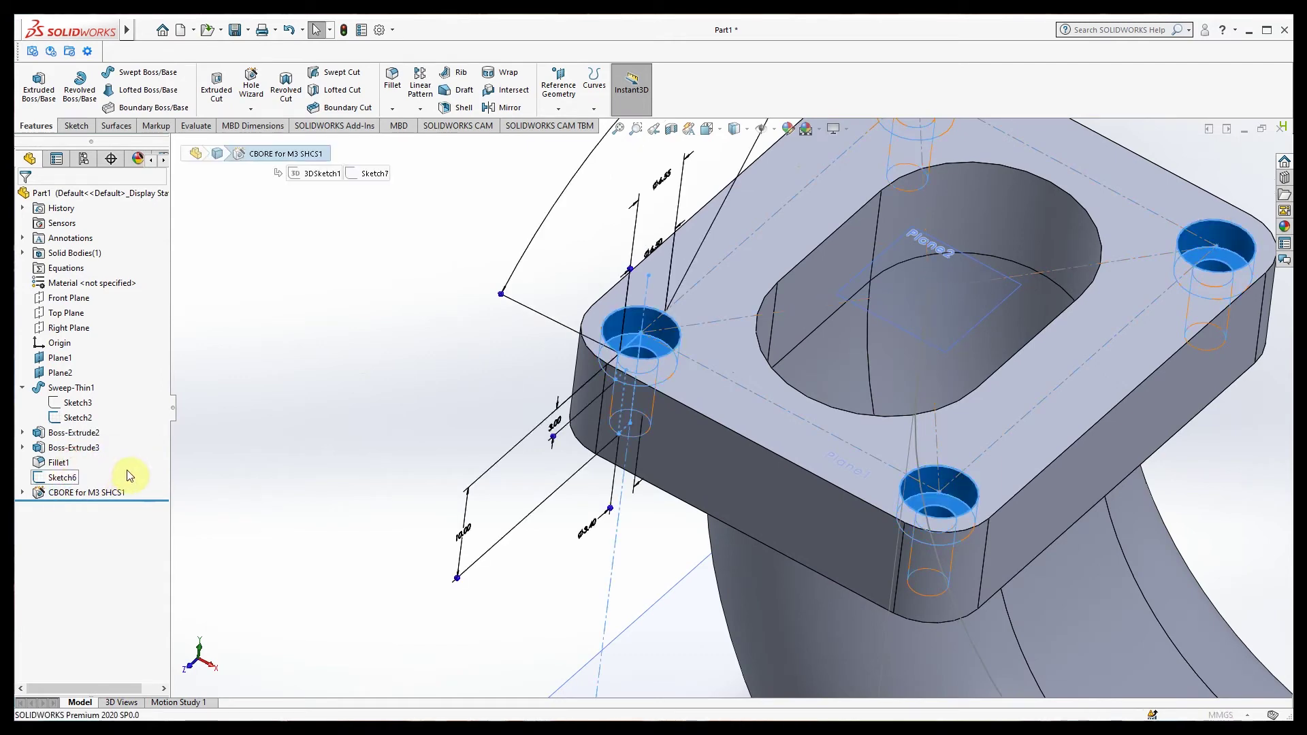
left_click_drag(161, 500, 166, 610)
left_click(64, 538)
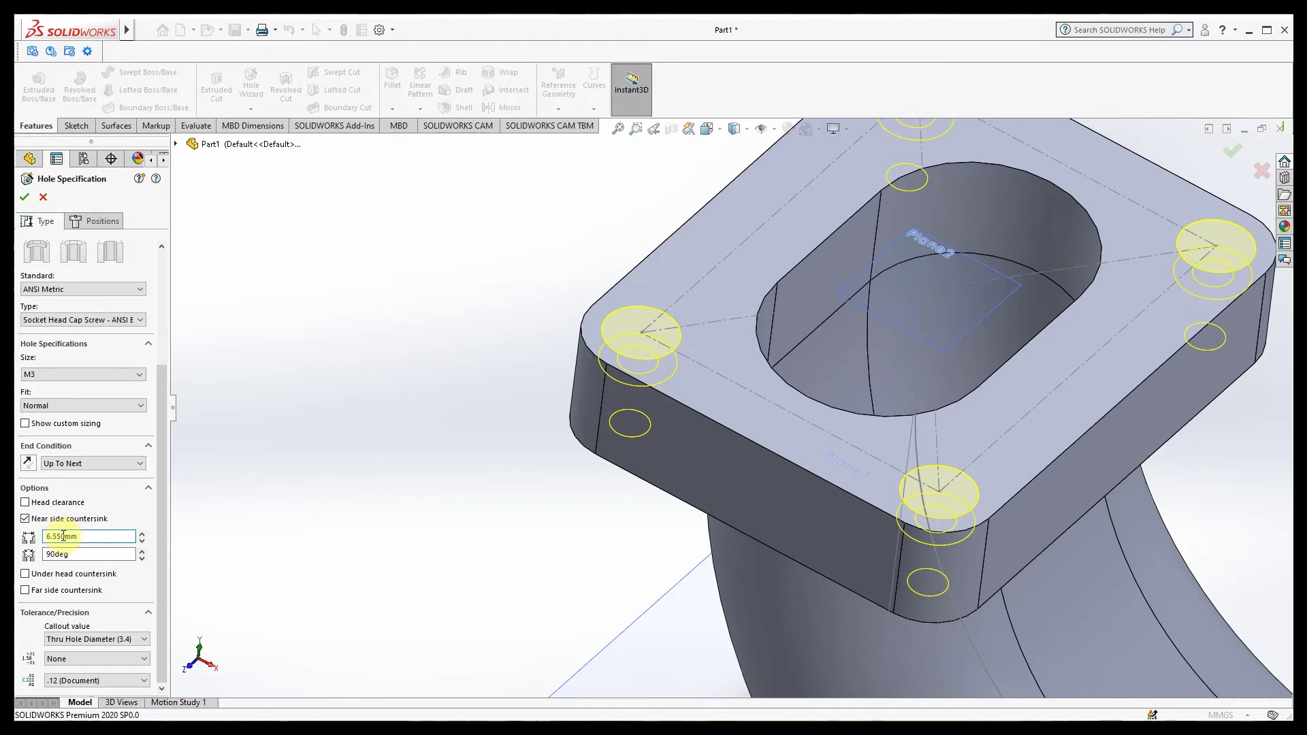
type("7")
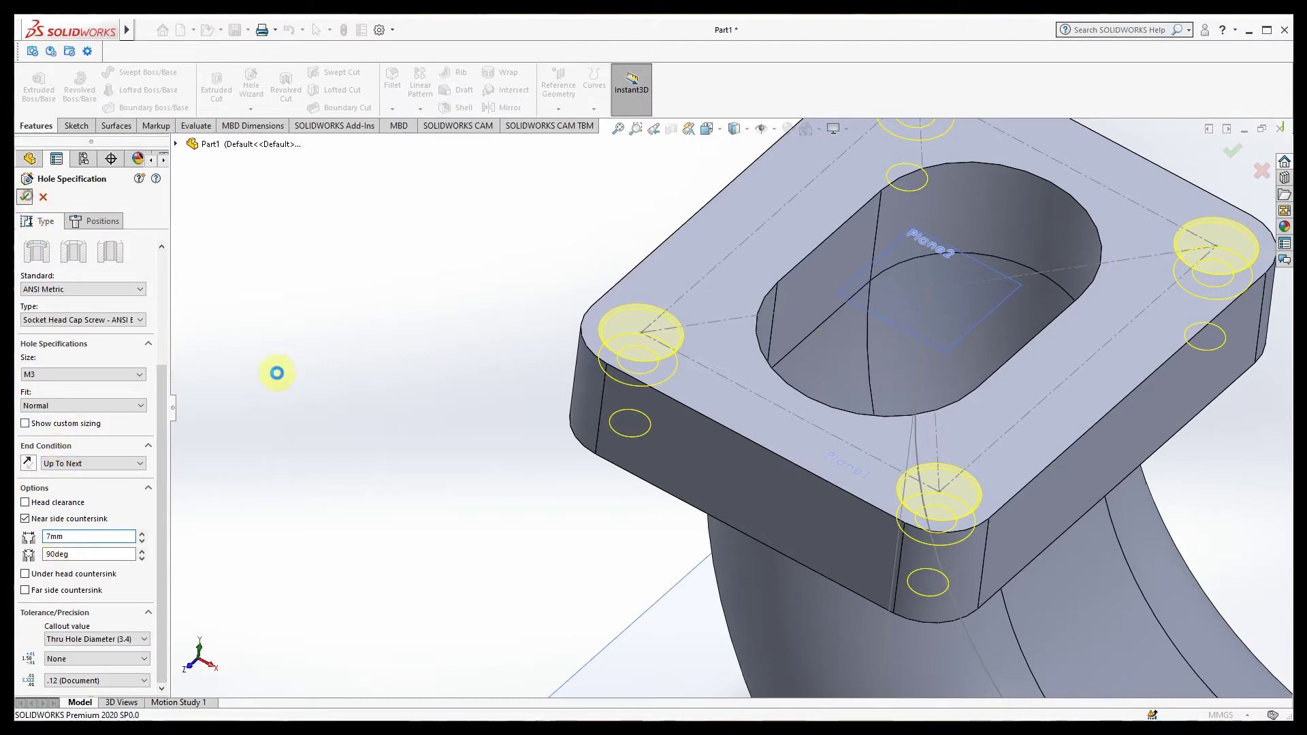
scroll(438, 436, "up", 4)
middle_click_drag(522, 547, 579, 525)
scroll(511, 471, "up", 2)
scroll(586, 525, "up", 2)
middle_click_drag(651, 550, 530, 504)
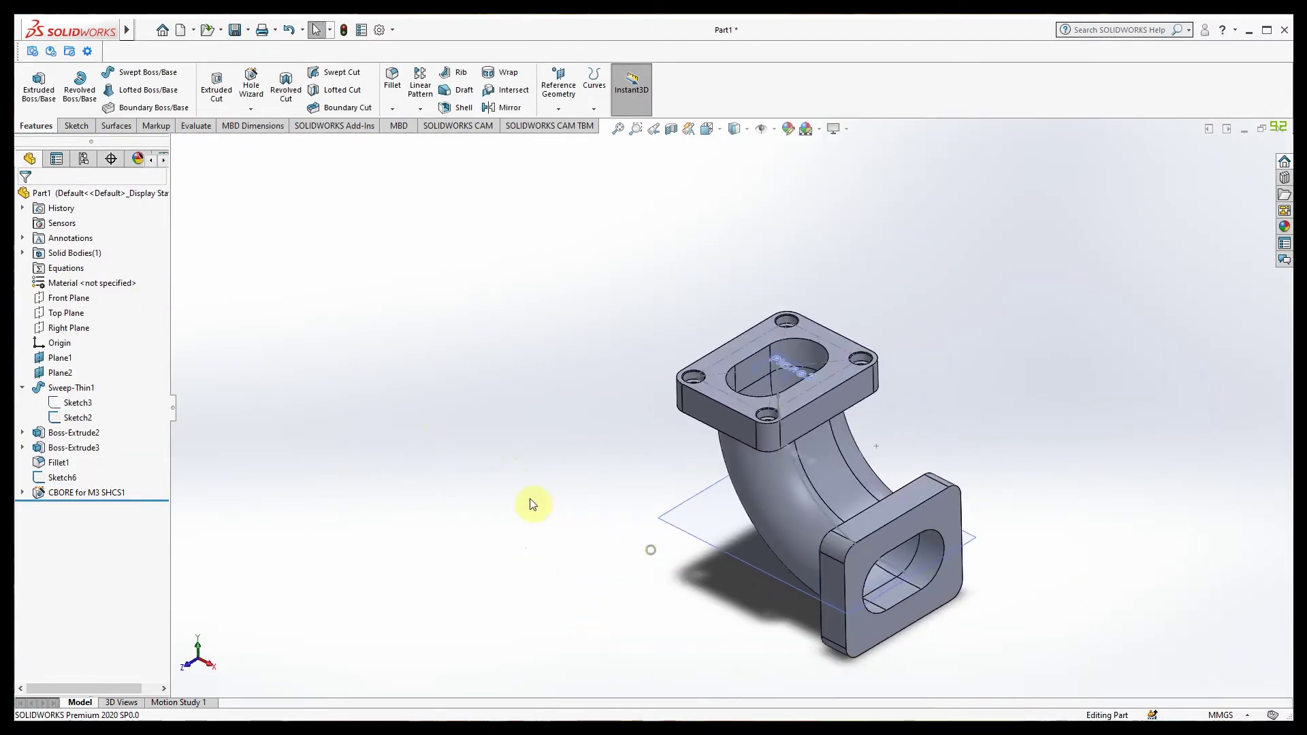
Step: Hide the hole layout sketch Sketch6 and the reference planes Plane1 and Plane2
left_click(53, 494)
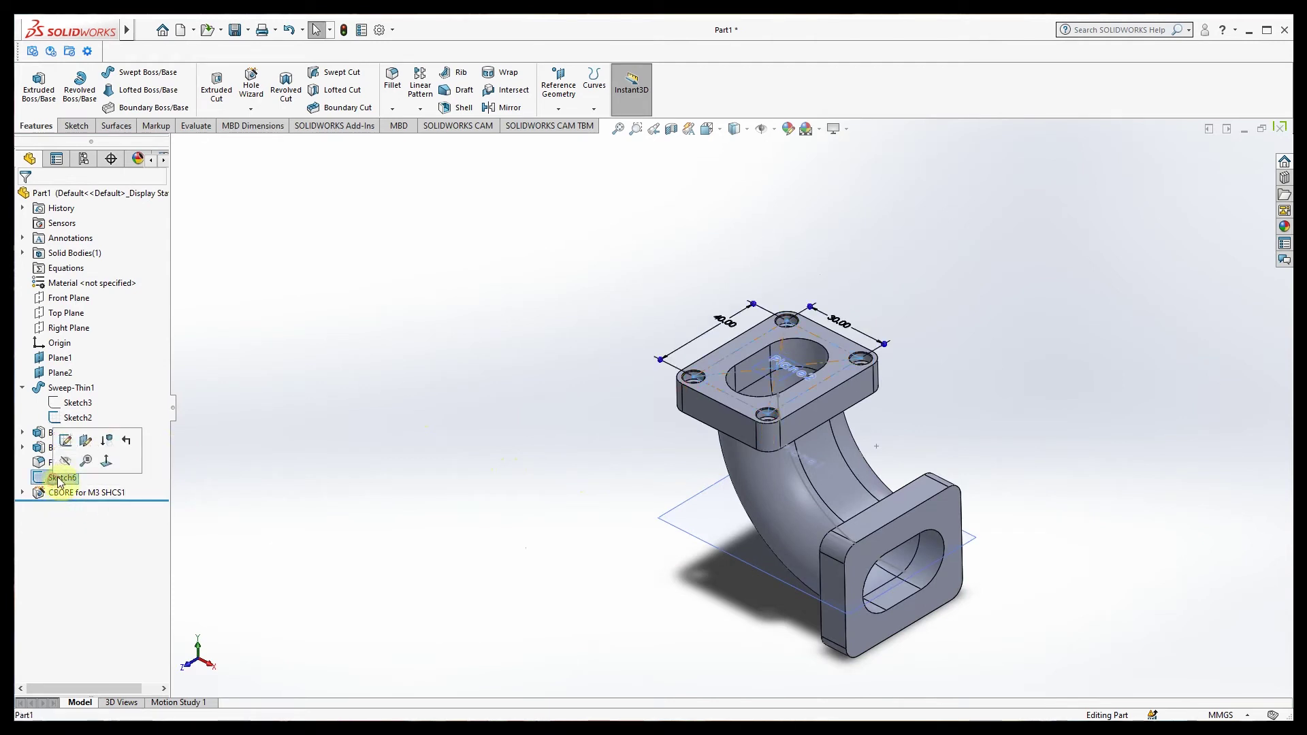
left_click(328, 484)
left_click(60, 358)
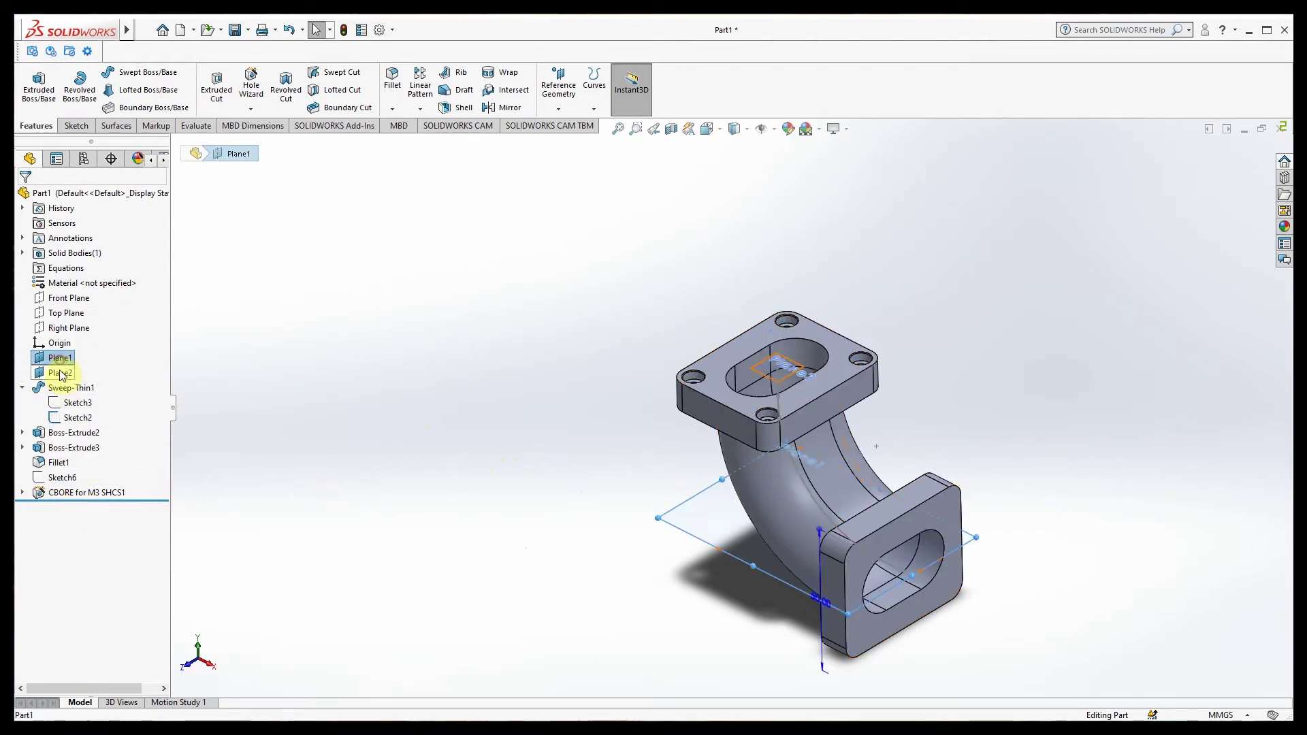
left_click(73, 351)
left_click(294, 411)
mouse_move(429, 478)
middle_mouse_down()
mouse_move(445, 477)
mouse_move(439, 469)
middle_mouse_up()
Step: Start another Hole Wizard counterbore and place four hole points near the corners of the lower flange's outer face
middle_click_drag(914, 588, 529, 542)
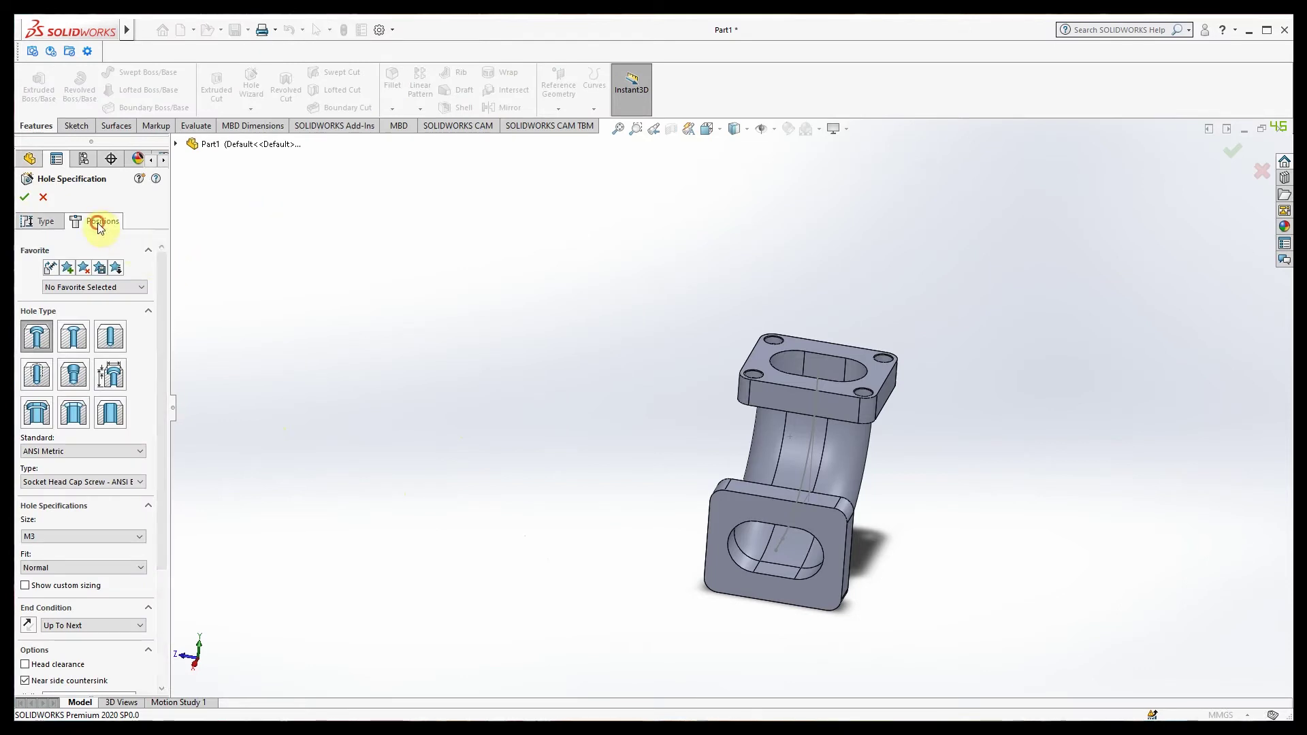
left_click(98, 222)
middle_click_drag(664, 550, 650, 506)
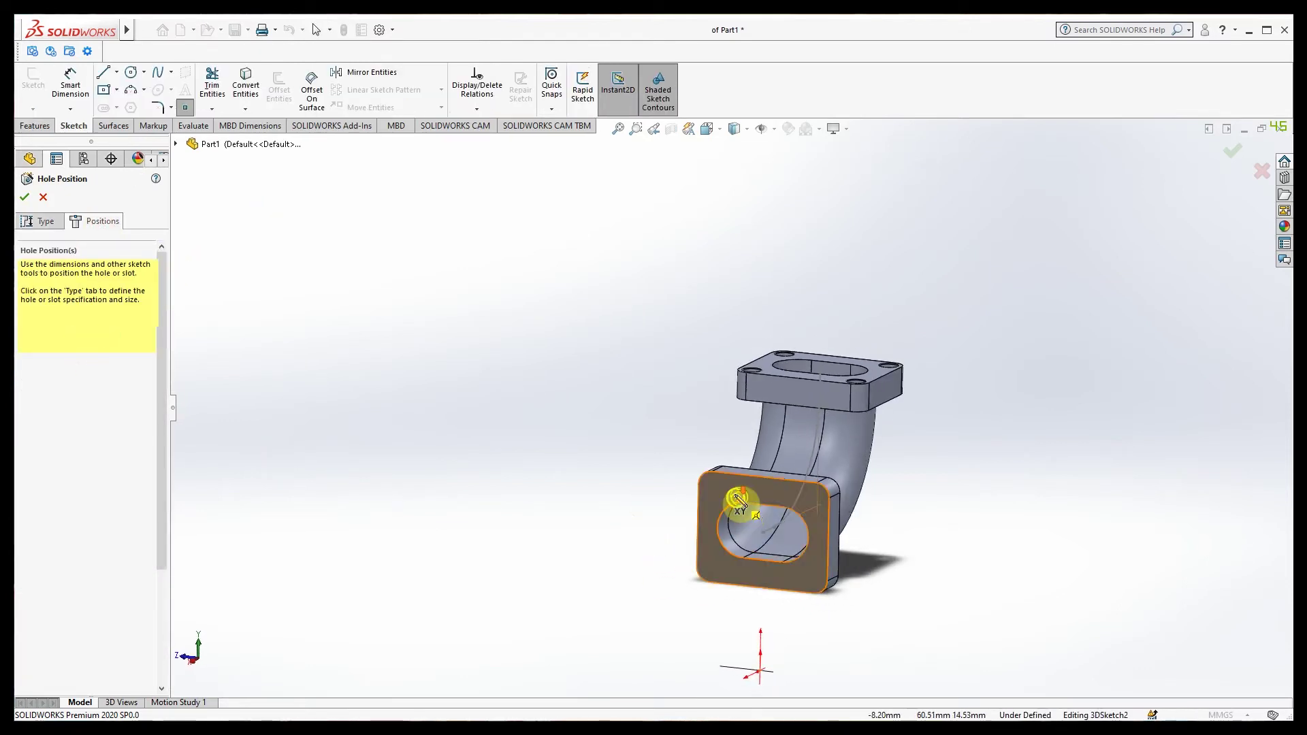
scroll(741, 506, "down", 2)
left_click(704, 481)
middle_click_drag(847, 496, 804, 551)
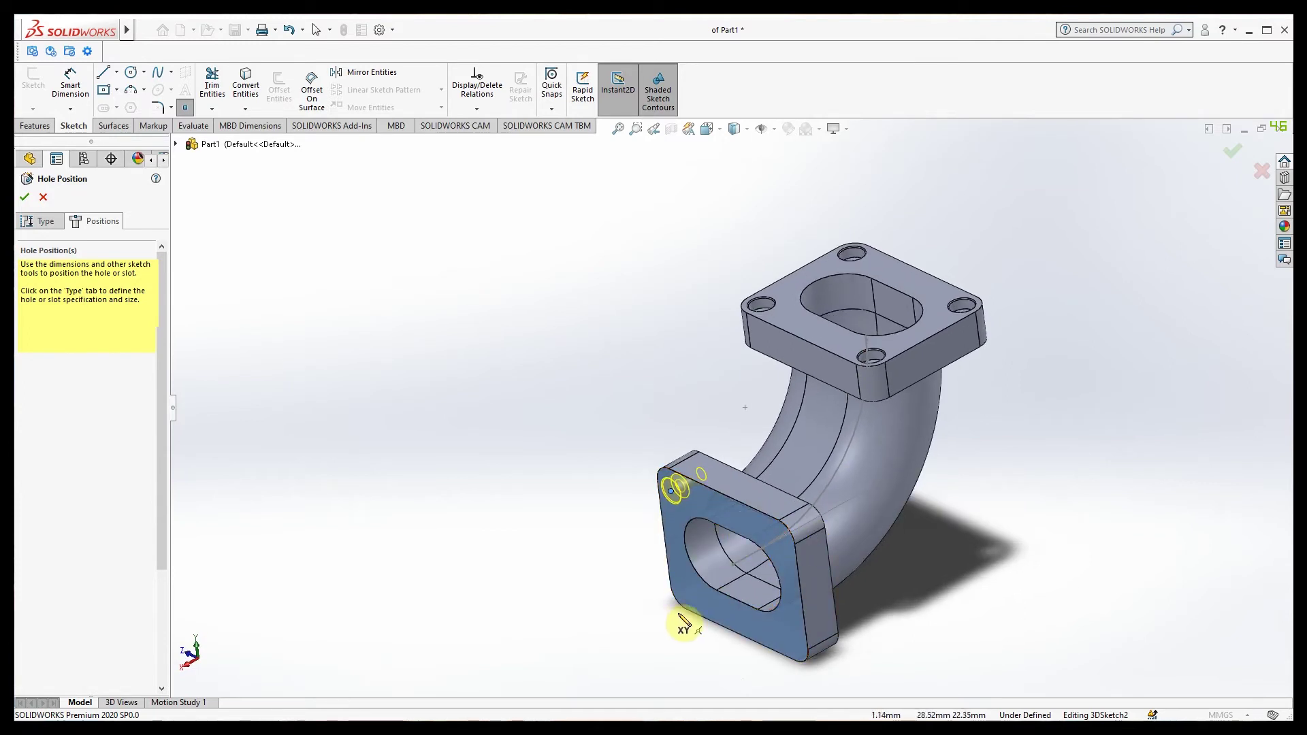
middle_click_drag(707, 596, 709, 551)
left_click(769, 637)
middle_click_drag(769, 636, 774, 713)
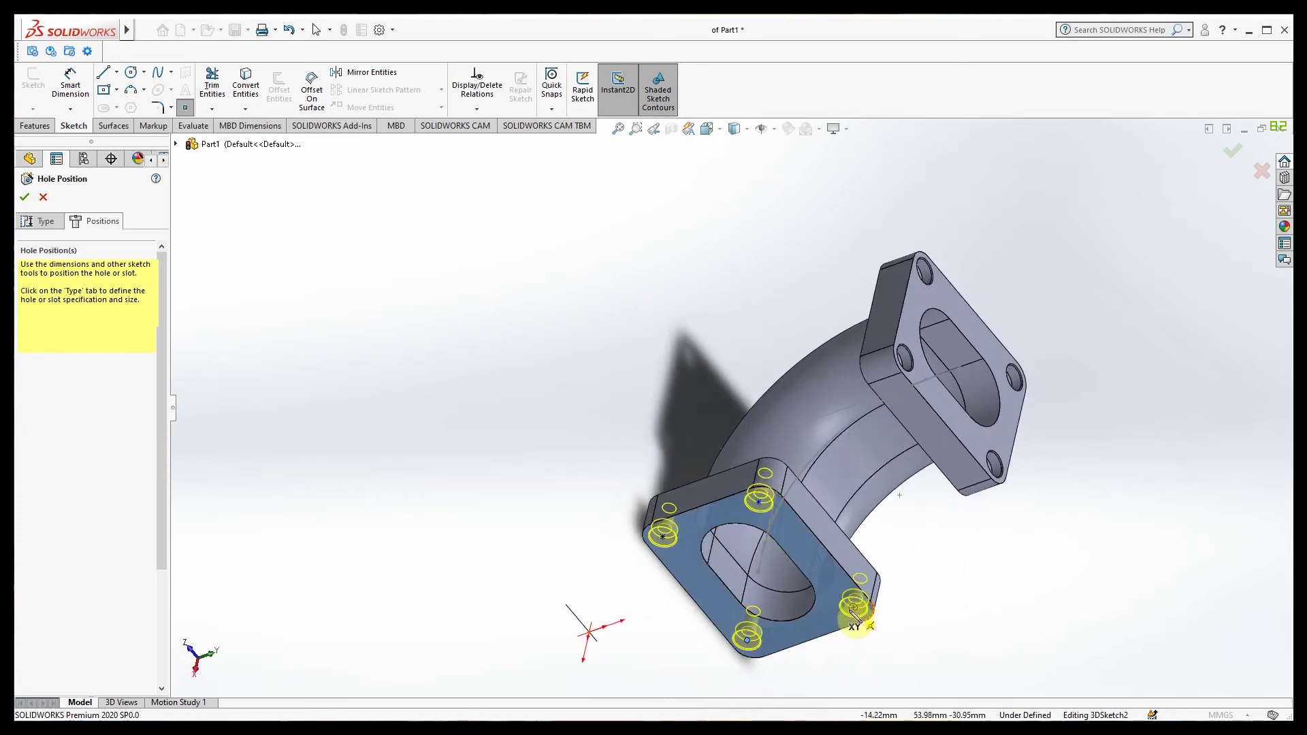
left_click(849, 611)
middle_click_drag(707, 597, 636, 423)
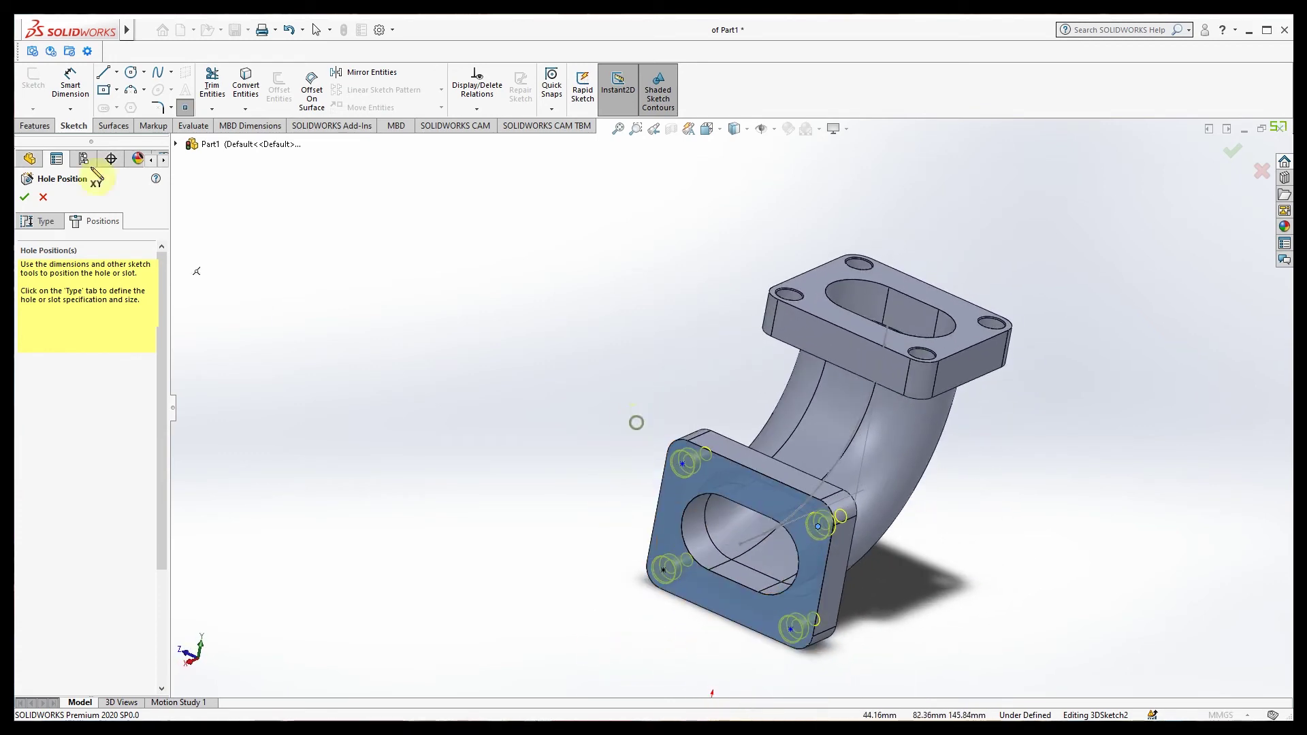
Step: Dimension the horizontal distance between the two upper hole points on the lower flange as 40 mm
left_click(70, 83)
middle_click_drag(634, 525, 676, 470)
left_click(742, 486)
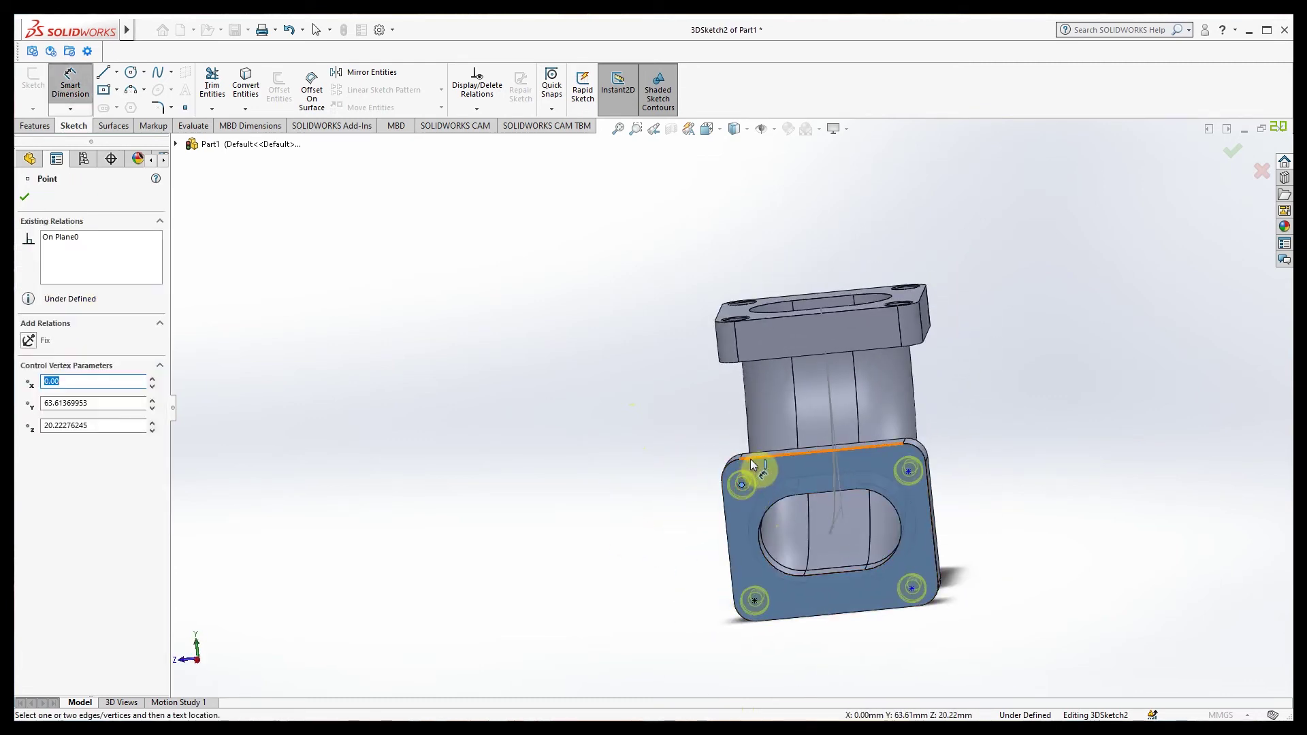
left_click(908, 473)
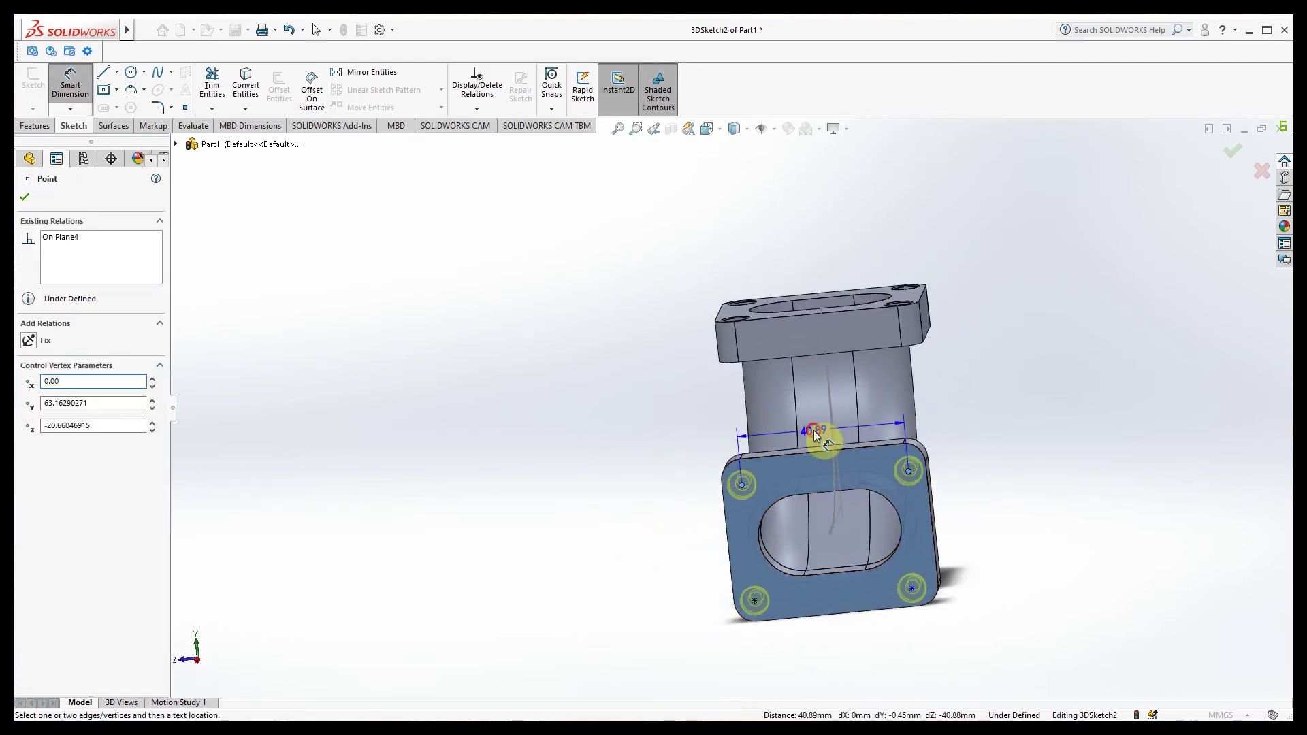
left_click(814, 430)
type("40")
key("Return")
Step: Dimension the horizontal distance between the two lower hole points on the same flange face as 40 mm
middle_click_drag(796, 497, 787, 525)
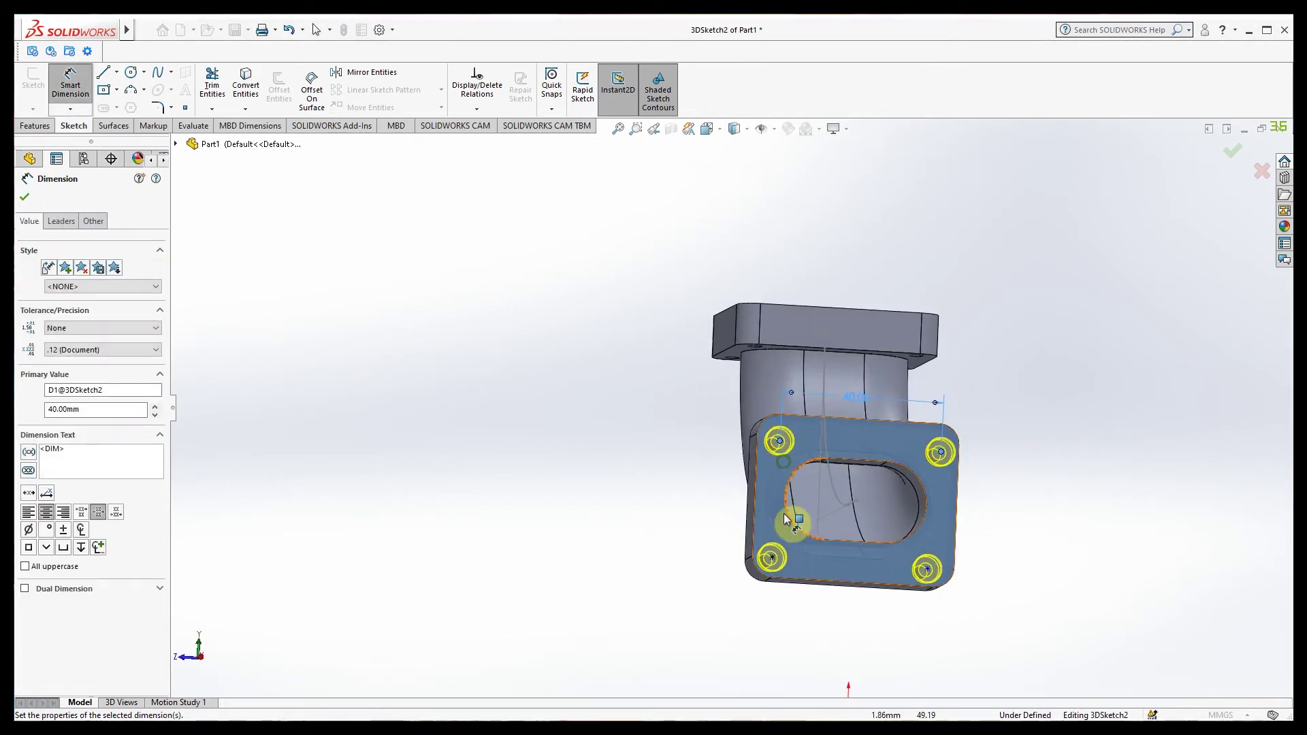
left_click(771, 558)
left_click(928, 569)
left_click(837, 614)
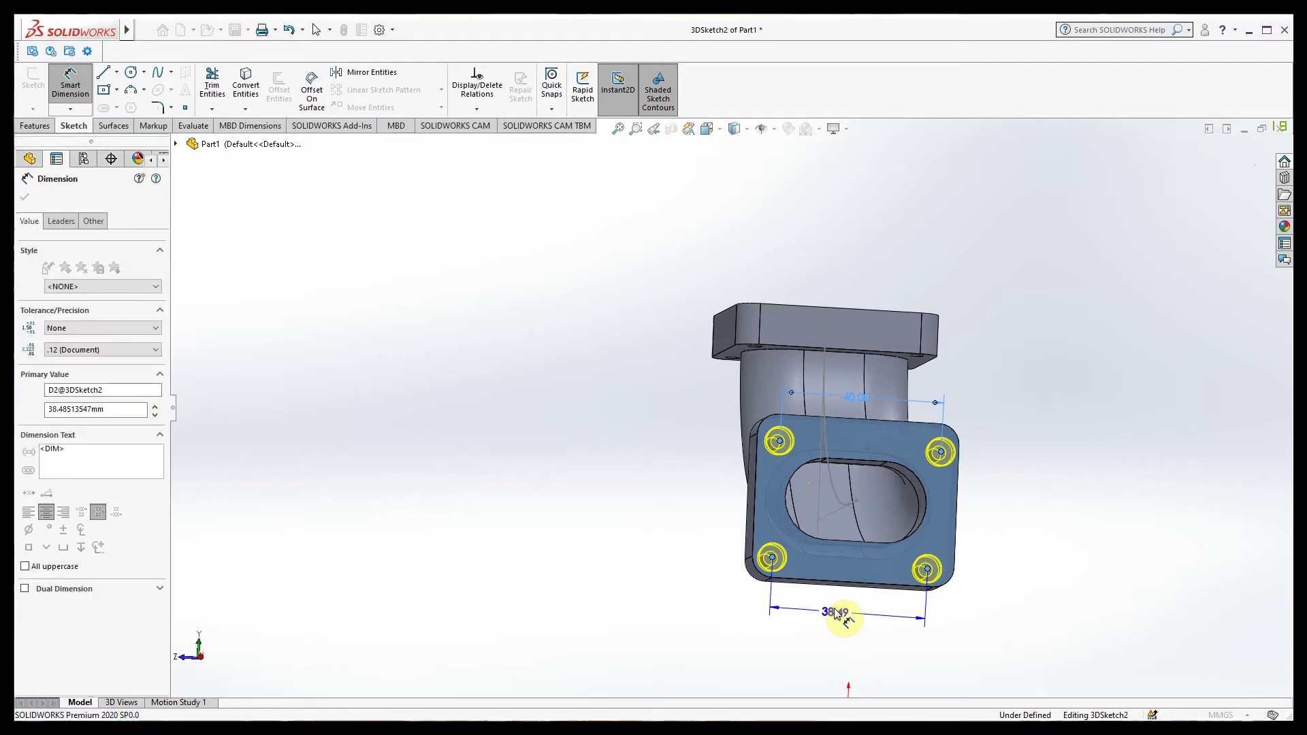
type("40")
key("Return")
Step: Dimension the vertical distance between the two left-hand hole points as 30 mm
mouse_move(666, 540)
middle_mouse_down()
mouse_move(684, 567)
mouse_move(652, 558)
middle_mouse_up()
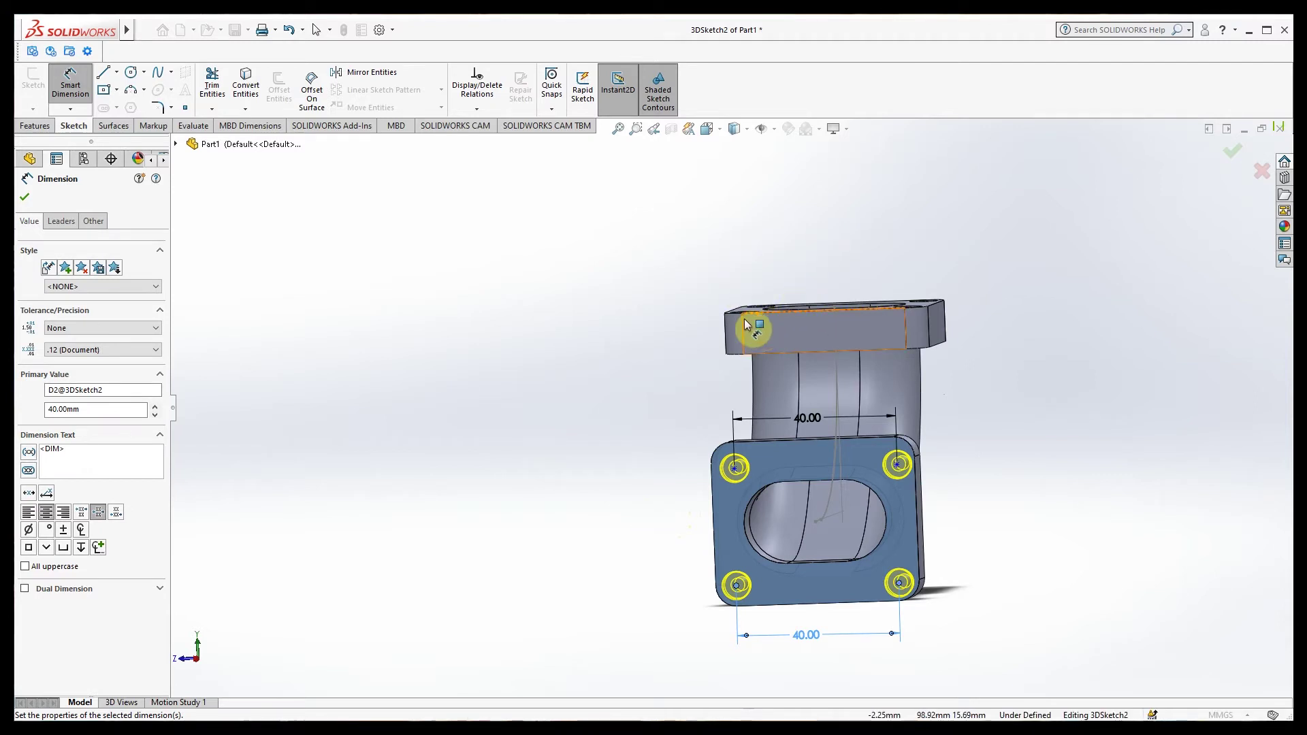
middle_click_drag(650, 463, 693, 499)
left_click(756, 462)
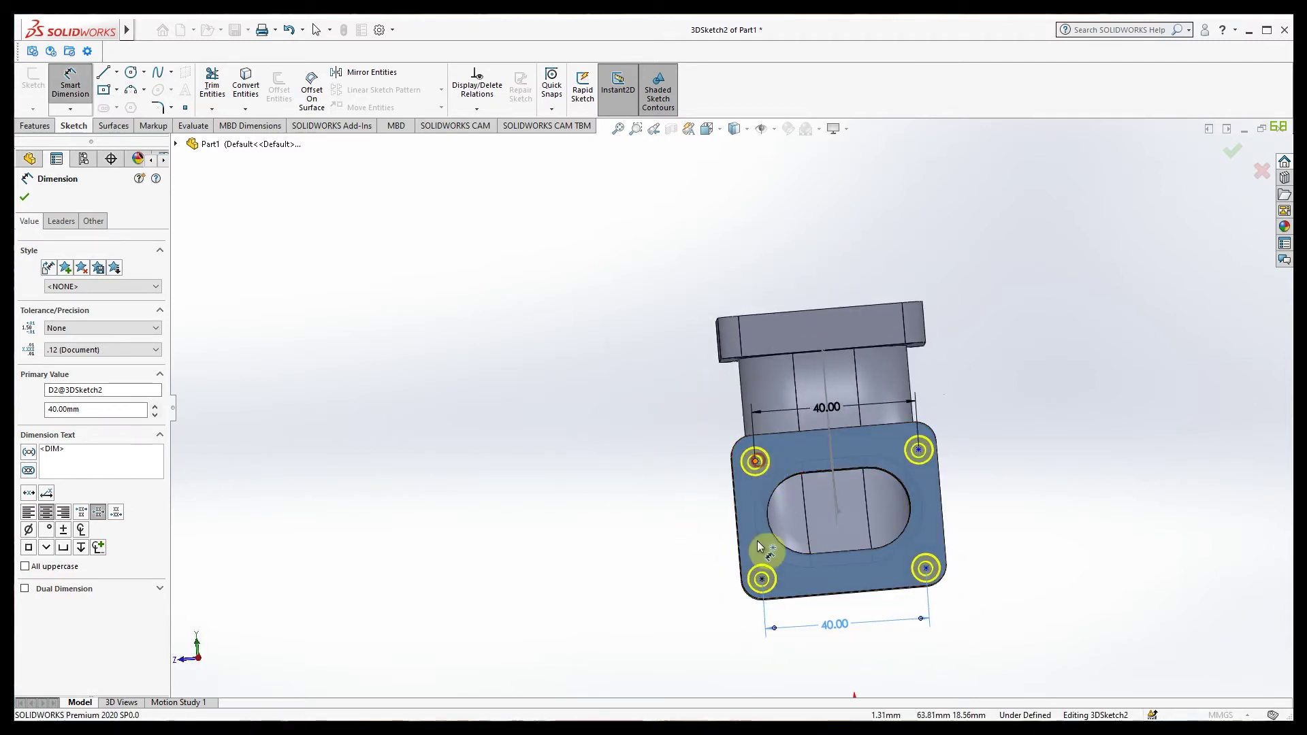
left_click(762, 579)
left_click(690, 537)
type("30")
key("Return")
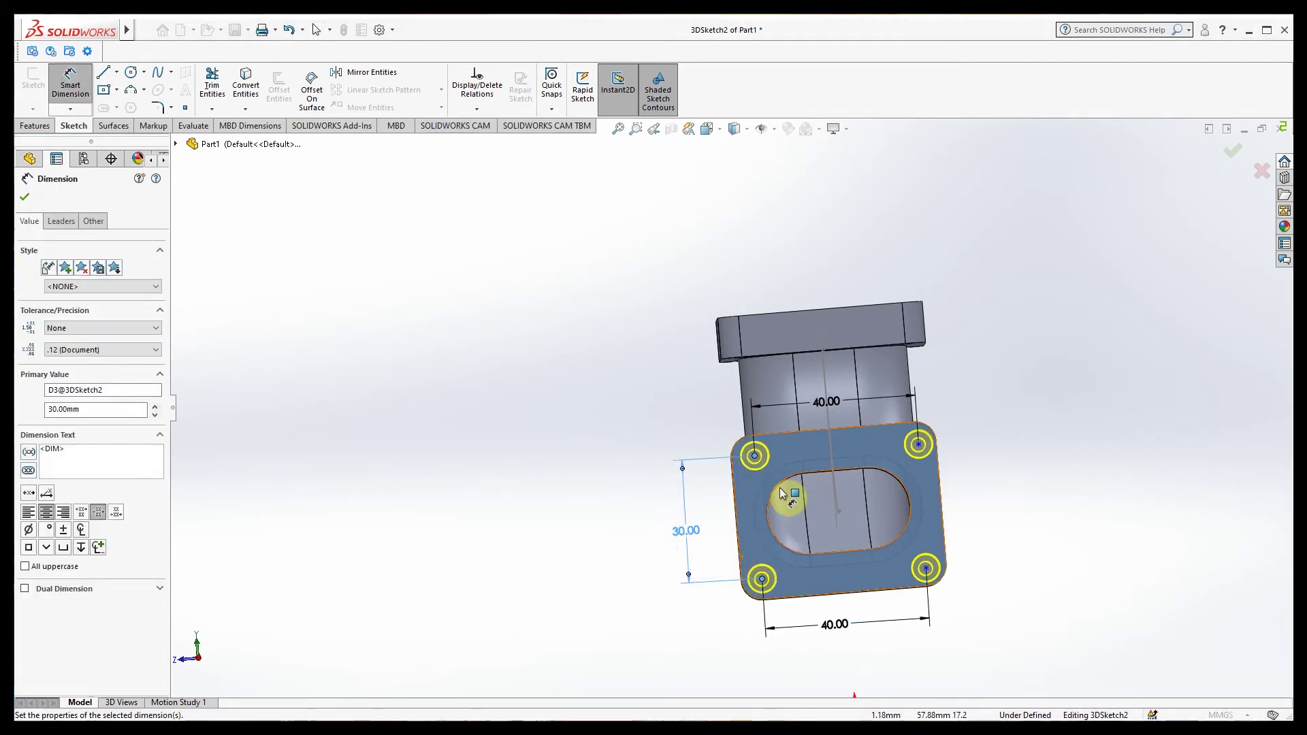
Step: Dimension the vertical distance between the two right-hand hole points as 30 mm
left_click(918, 445)
left_click(927, 568)
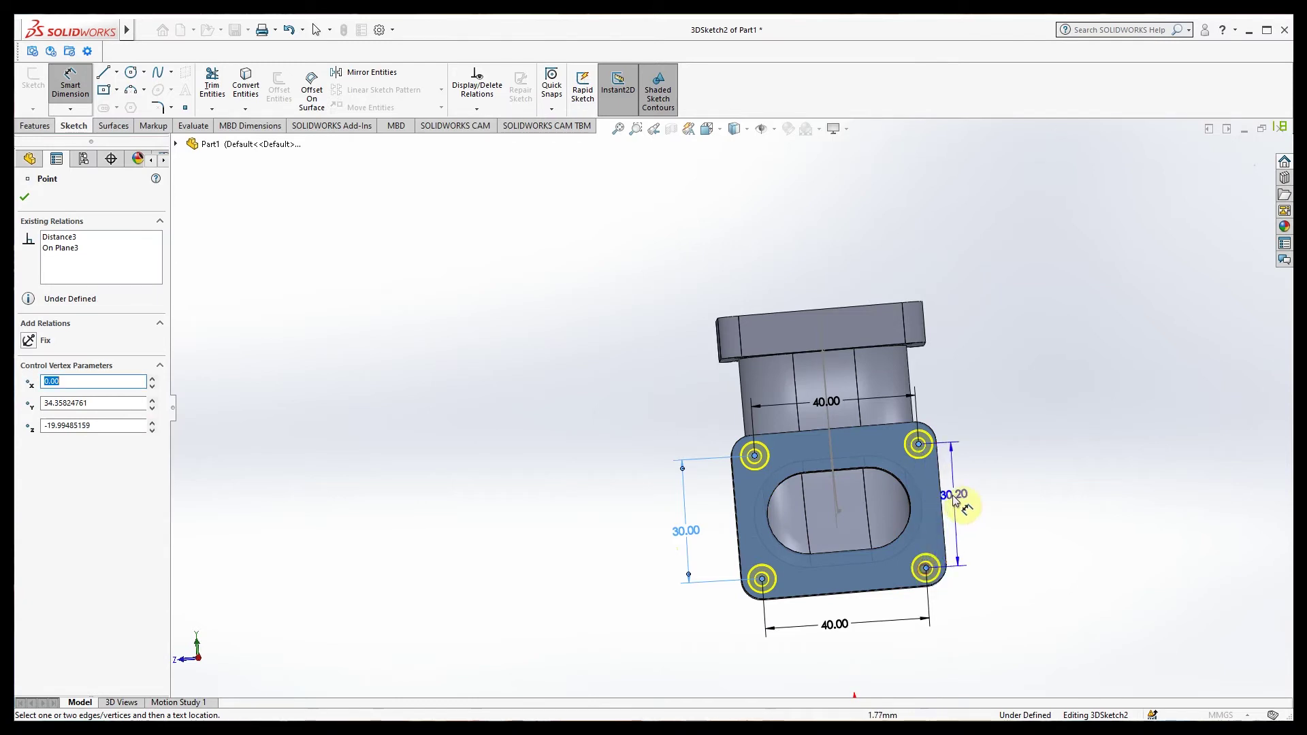
left_click(964, 497)
type("30")
key("Return")
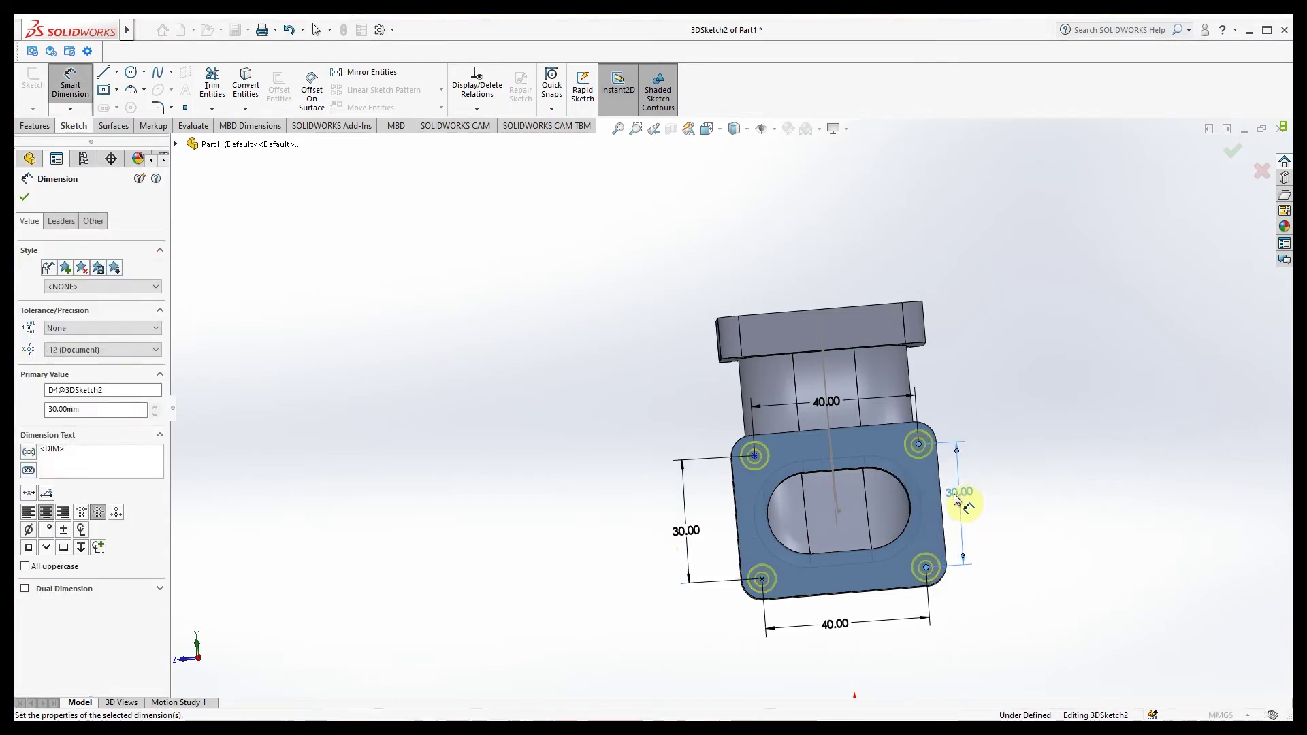
Step: Dimension the lower-right hole point 5 mm from the bottom edge of the flange face
left_click(927, 570)
middle_click_drag(922, 616, 846, 645)
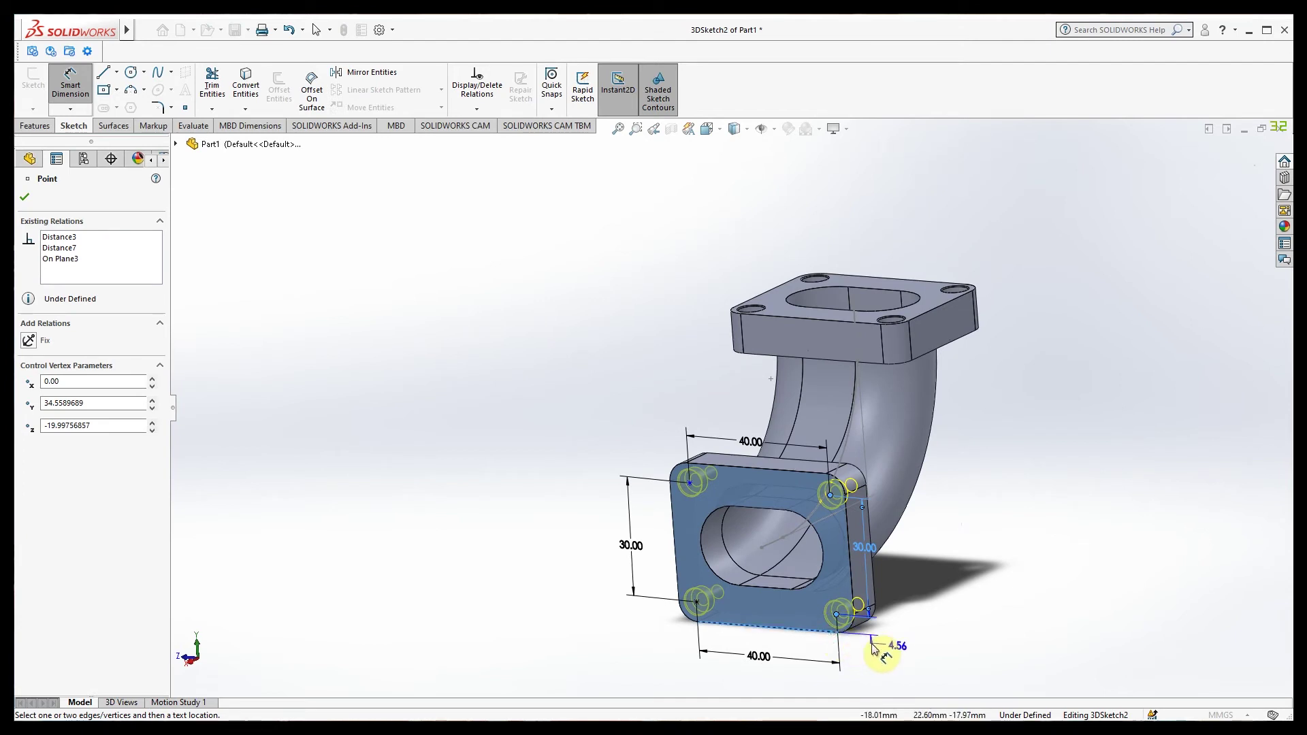
left_click(875, 648)
type("5")
key("Return")
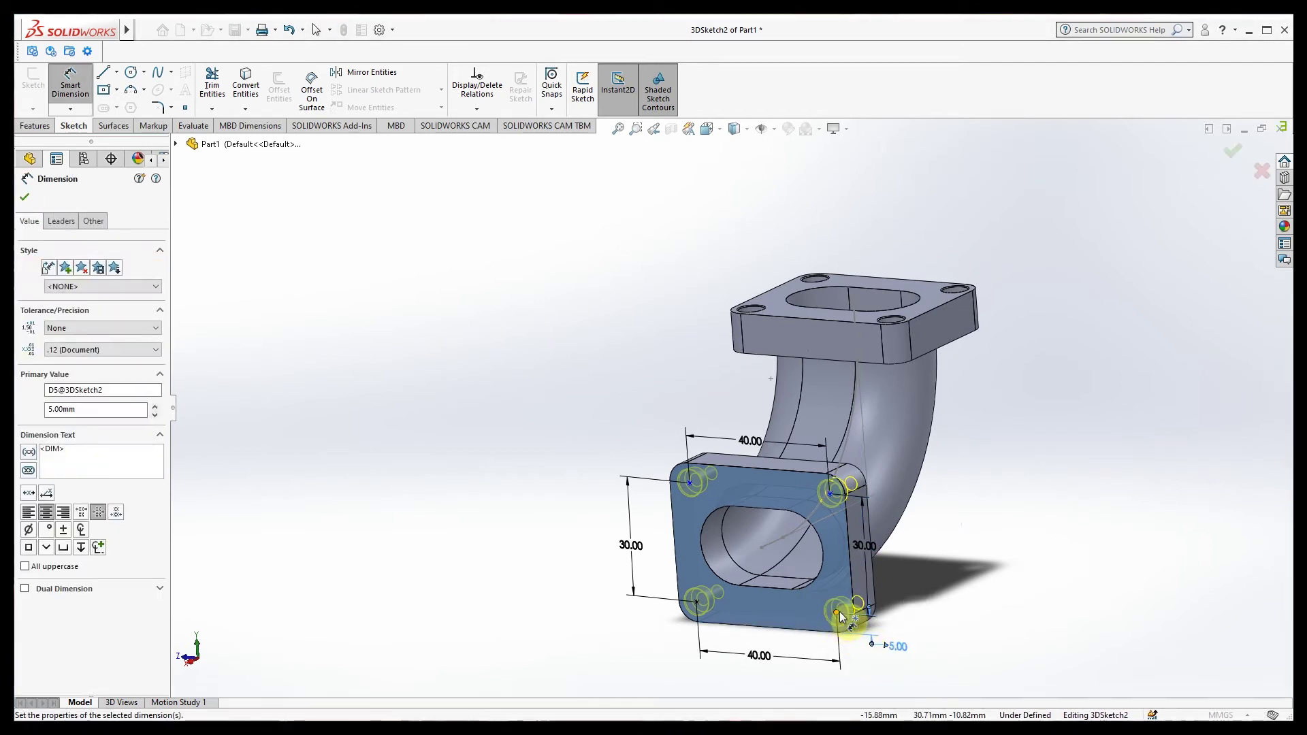
left_click(839, 613)
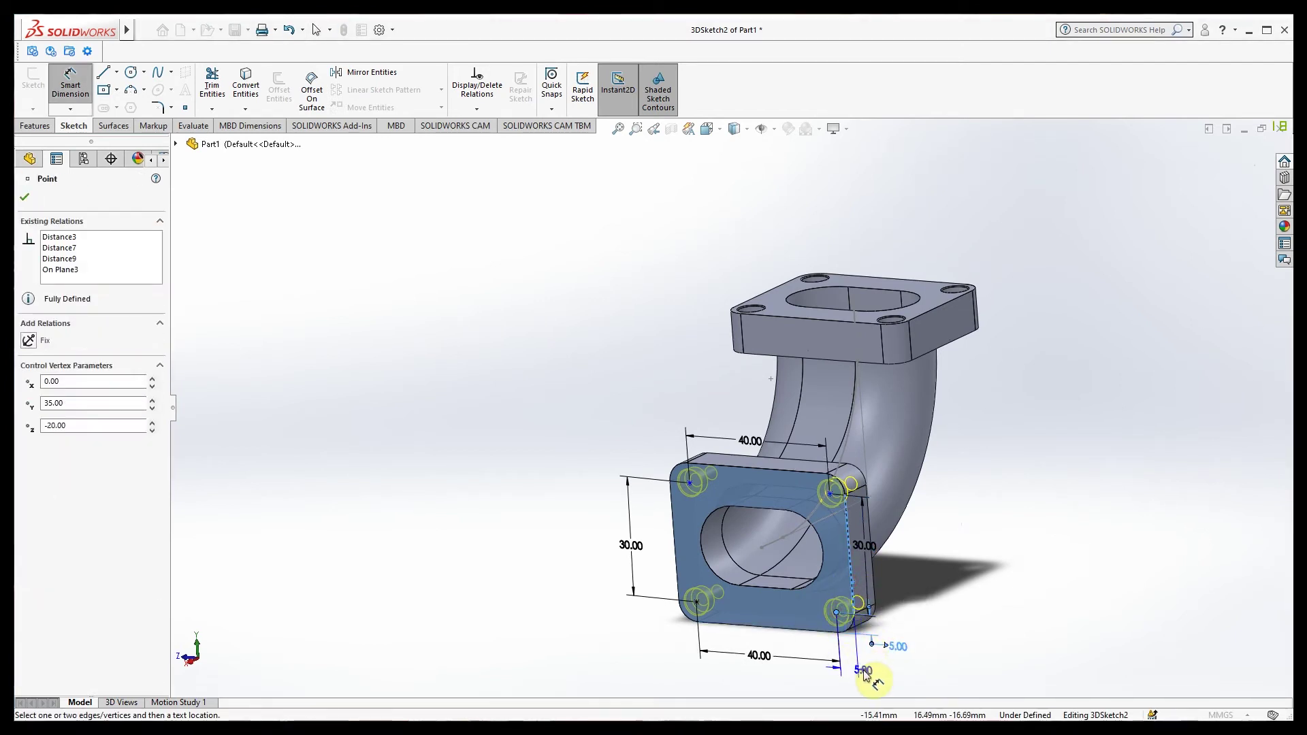
left_click(864, 673)
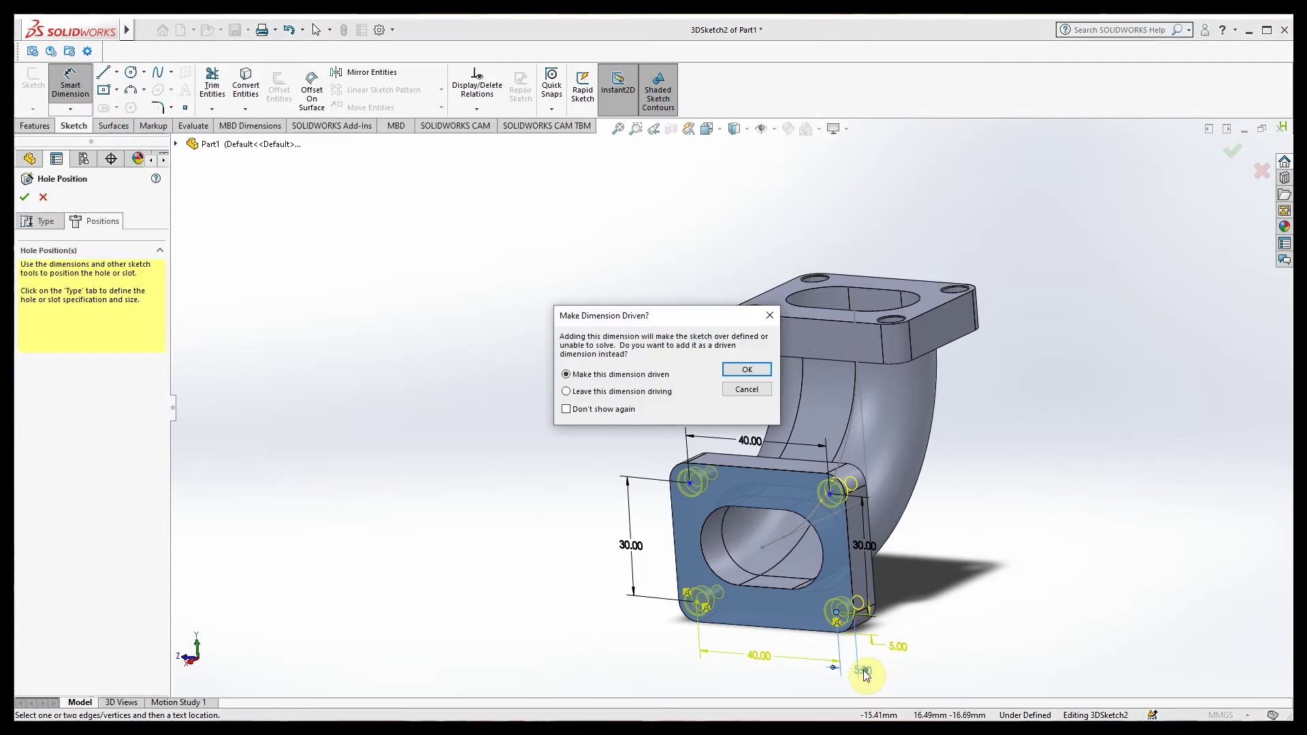
left_click(745, 389)
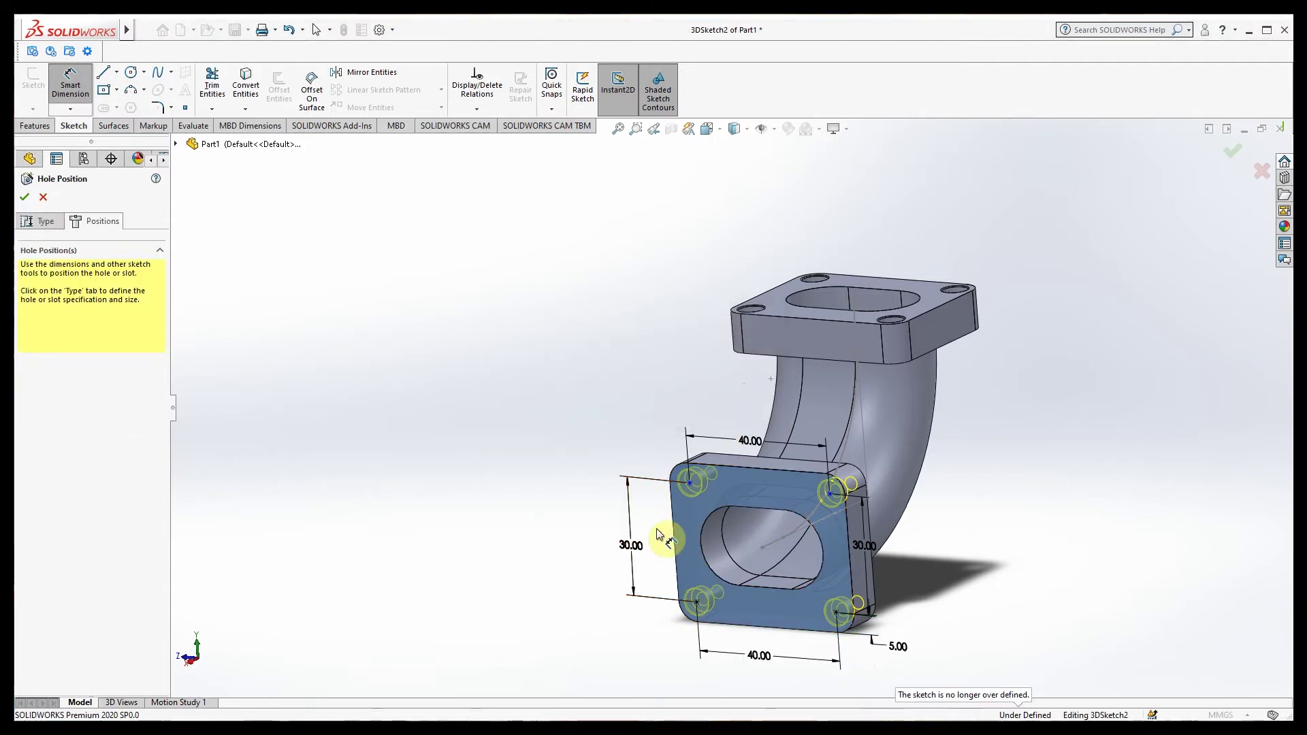
Step: Dimension the upper-left hole point 5 mm from the left edge of the flange face
left_click(690, 482)
left_click(640, 454)
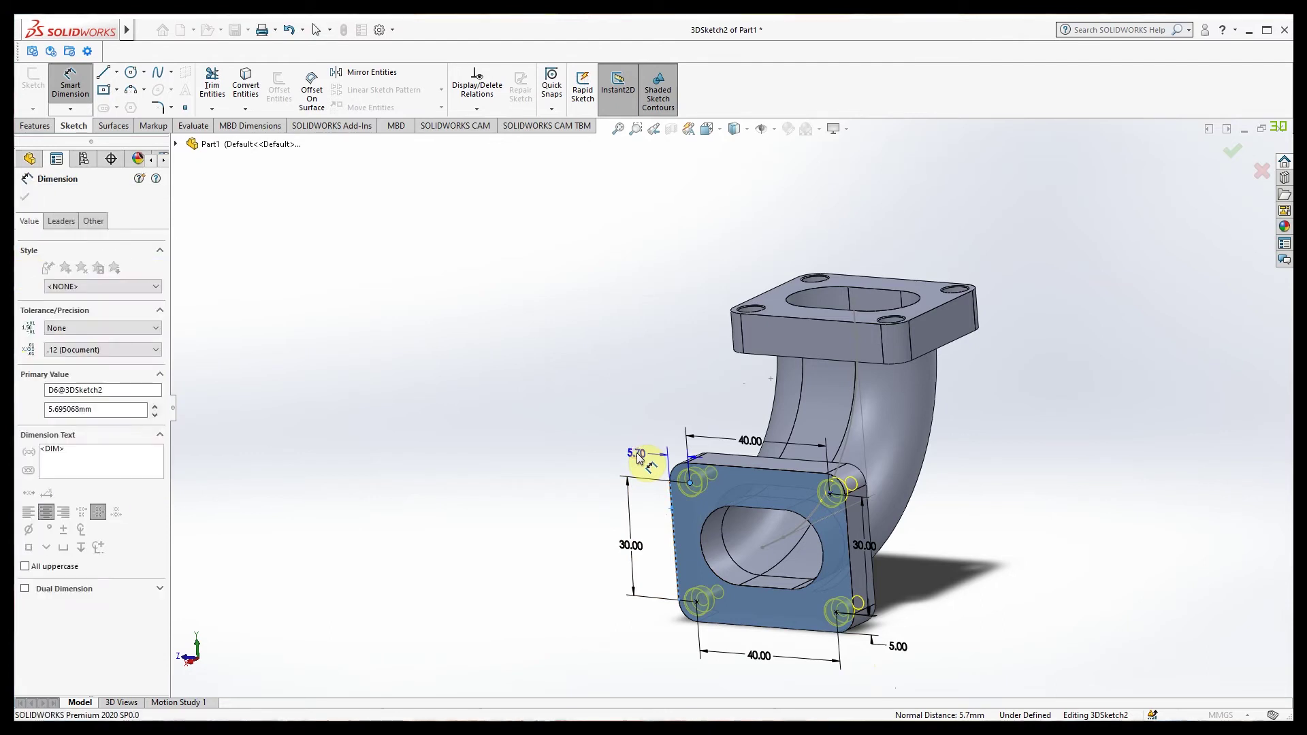
type("5")
key("Return")
middle_click_drag(578, 619, 621, 561)
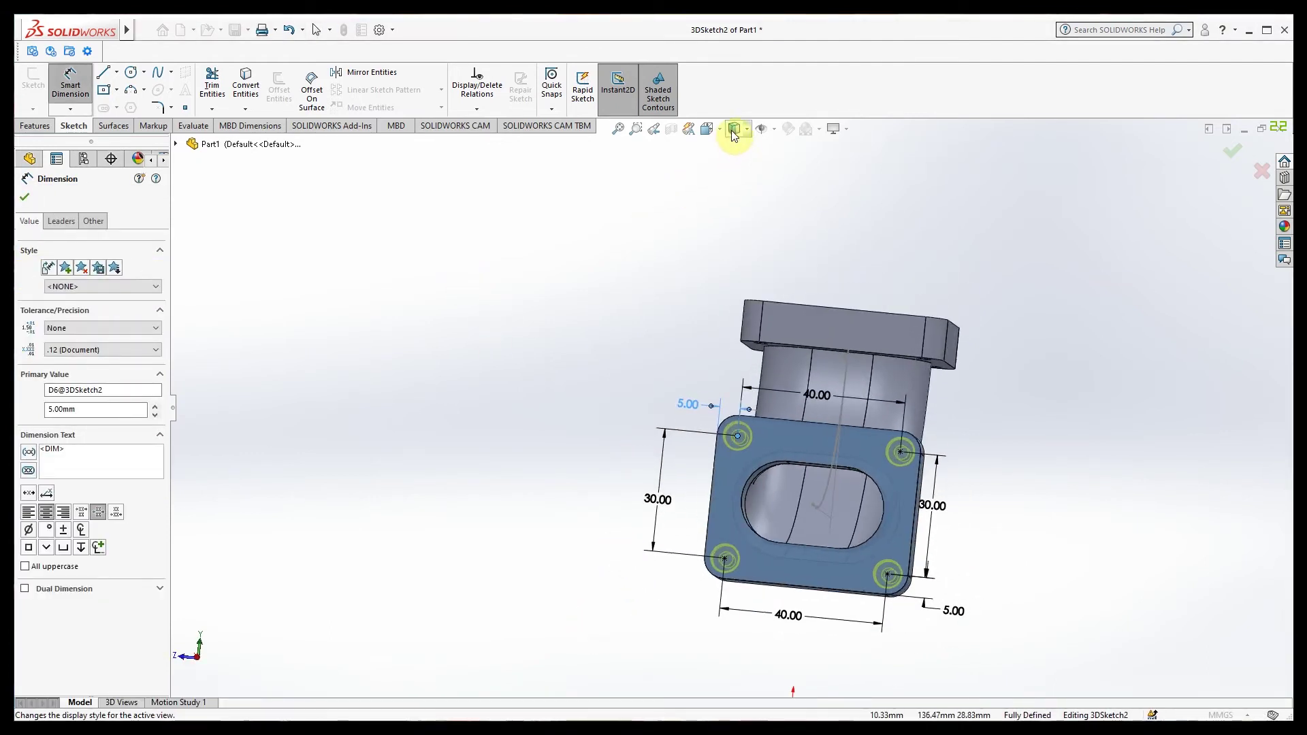
Step: Finish positioning, check the hole specification, and create the four M3 counterbore holes on the lower flange
left_click(24, 196)
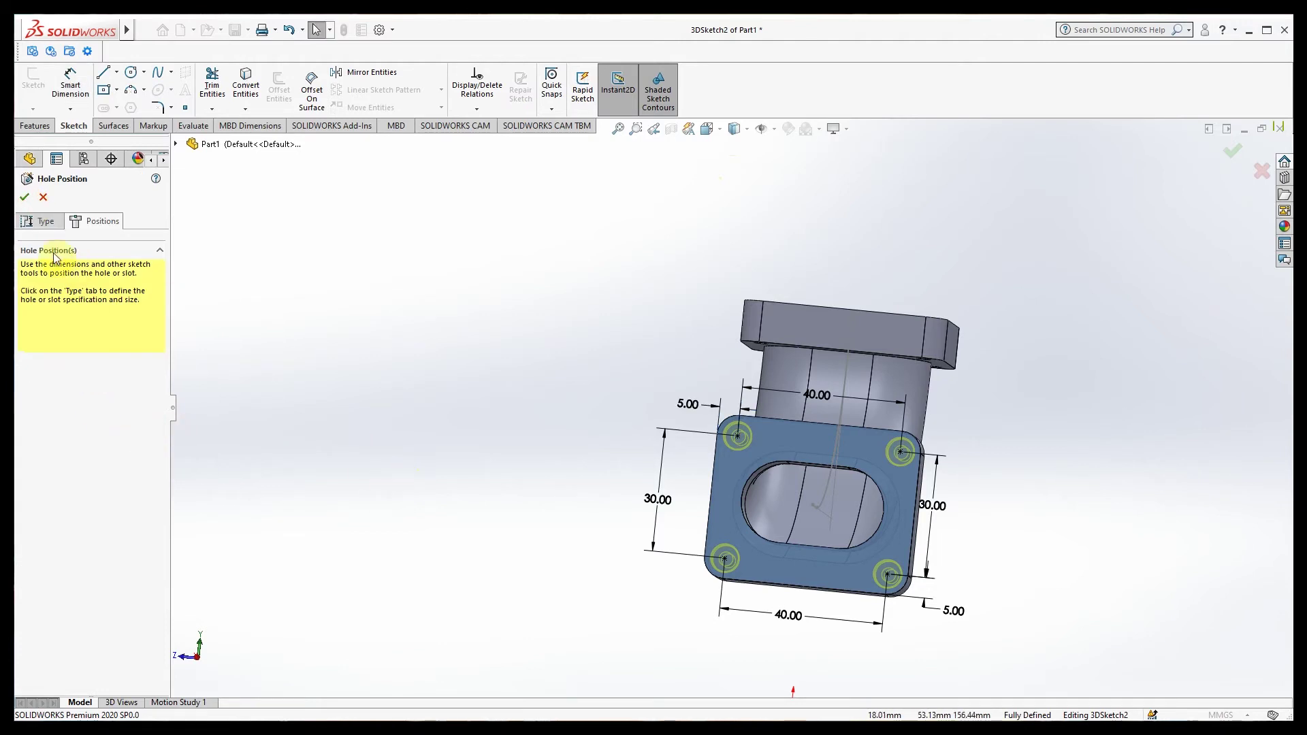
left_click(41, 220)
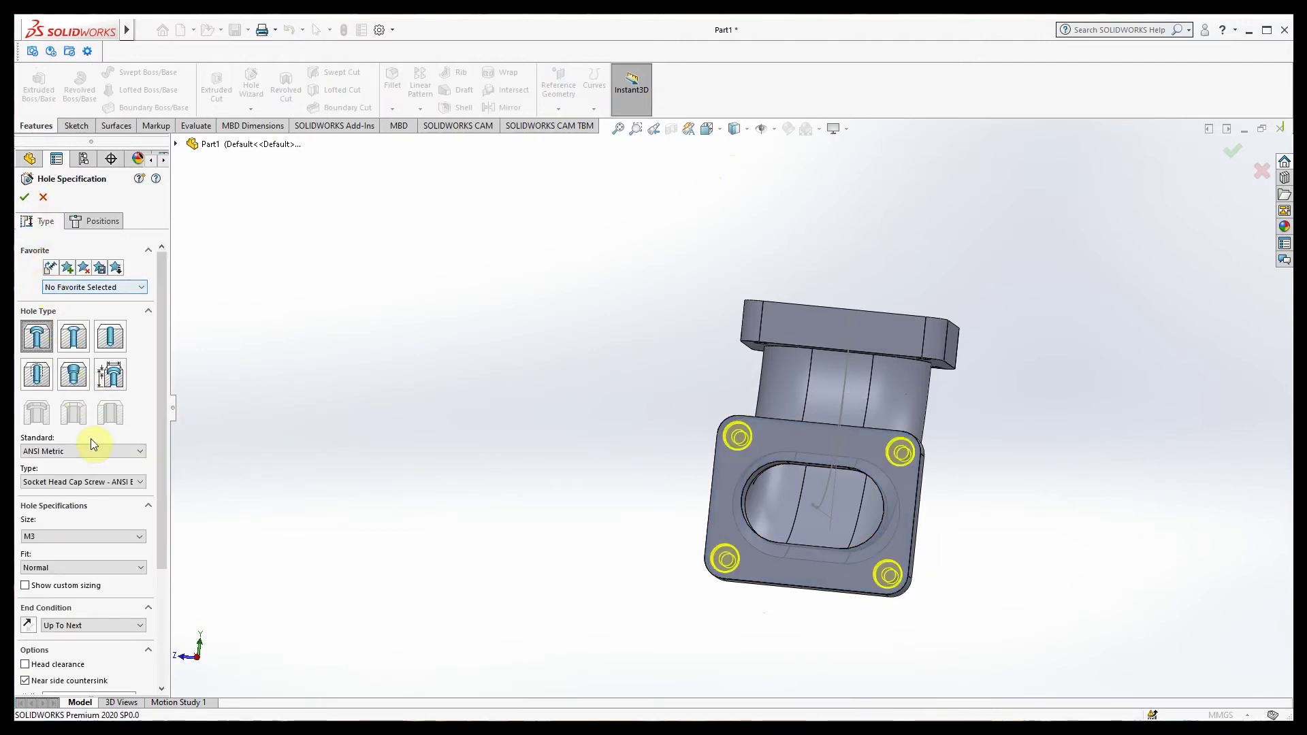
left_click_drag(168, 433, 153, 562)
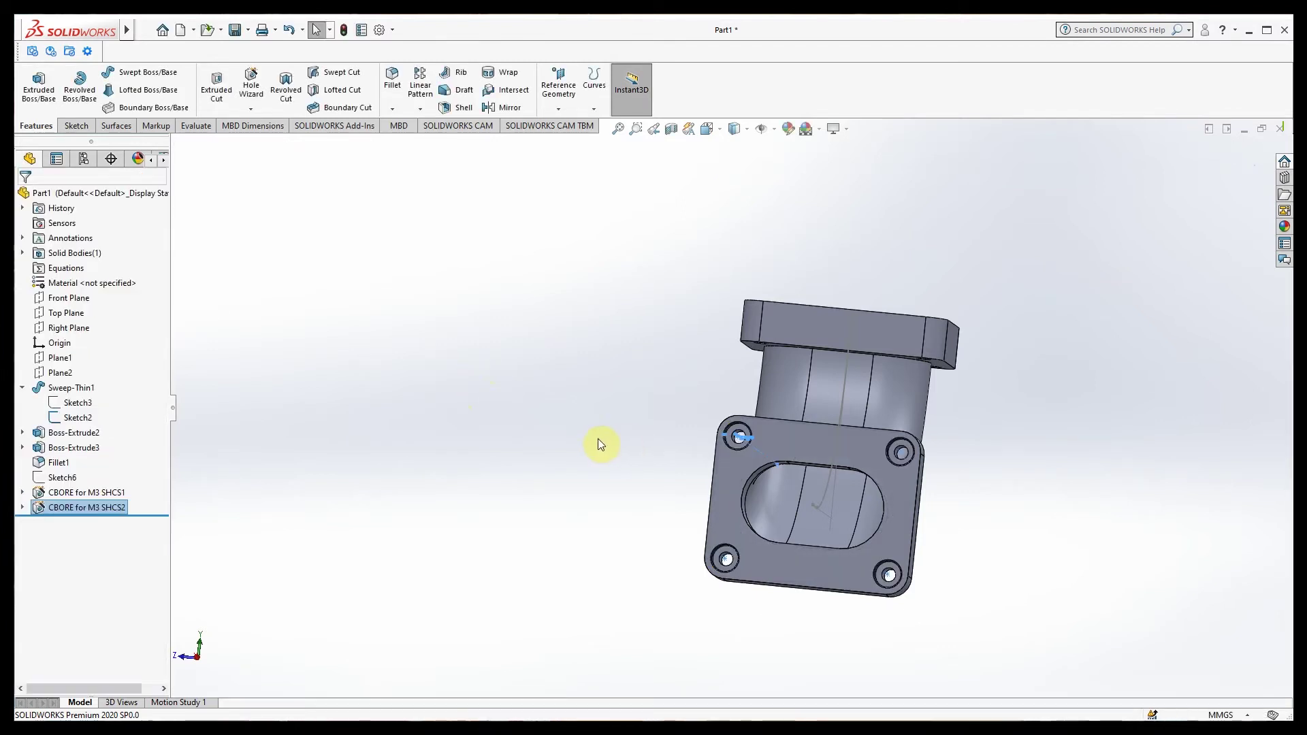
Step: Inspect the counterbored holes and both flanges of the elbow, including a straight-on view of the lower flange face
middle_click_drag(611, 464, 561, 504)
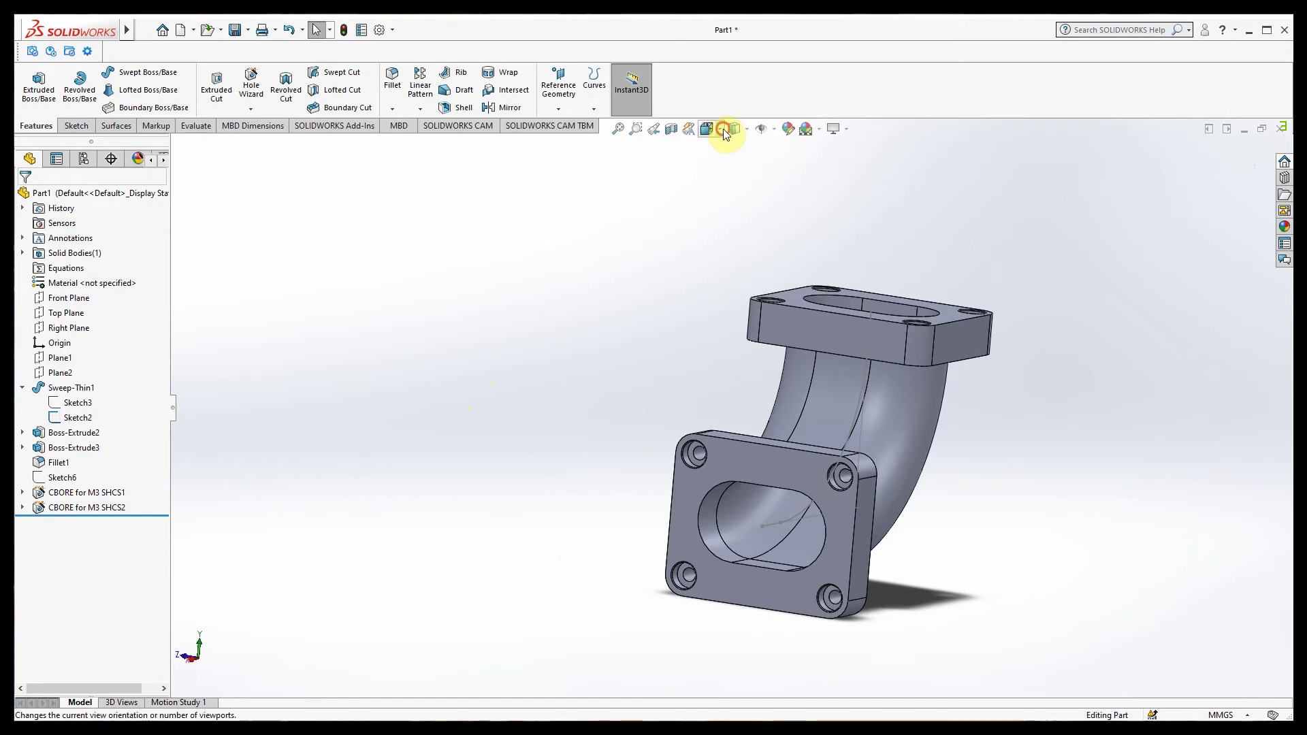
left_click(718, 129)
left_click(784, 205)
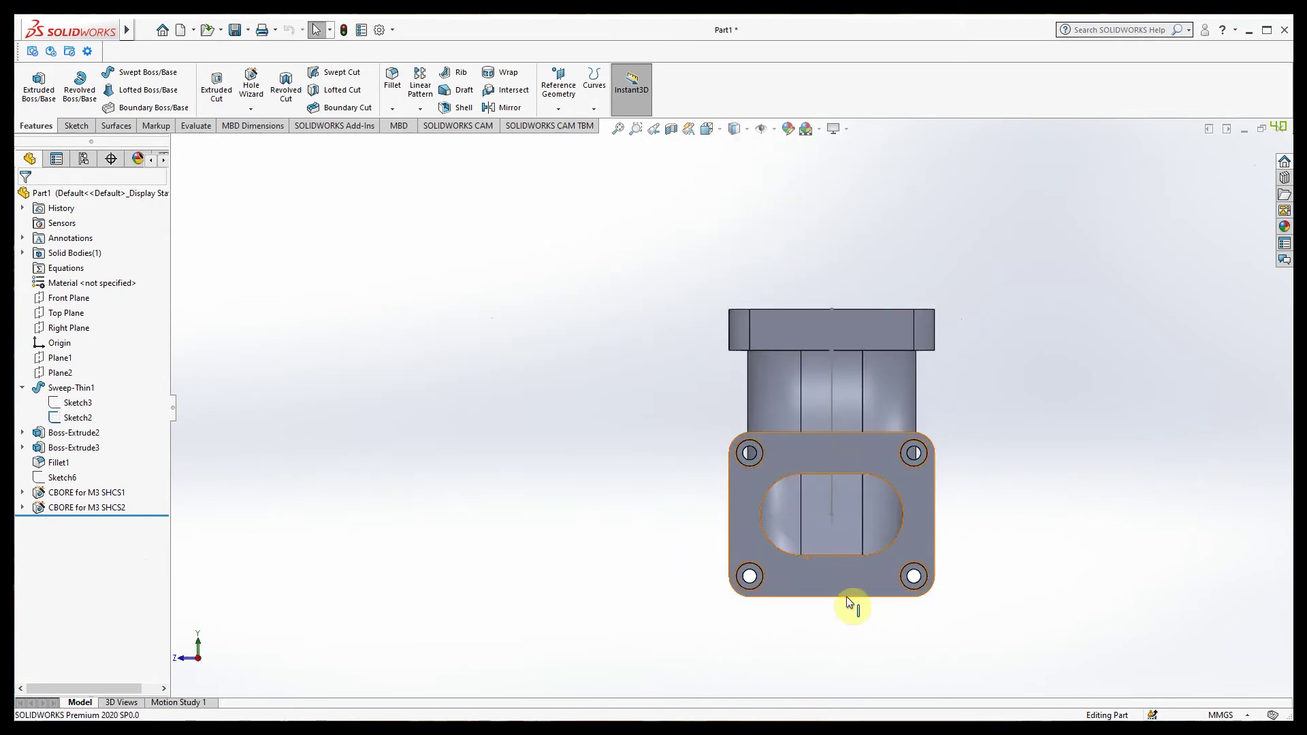
middle_click_drag(721, 644, 667, 599)
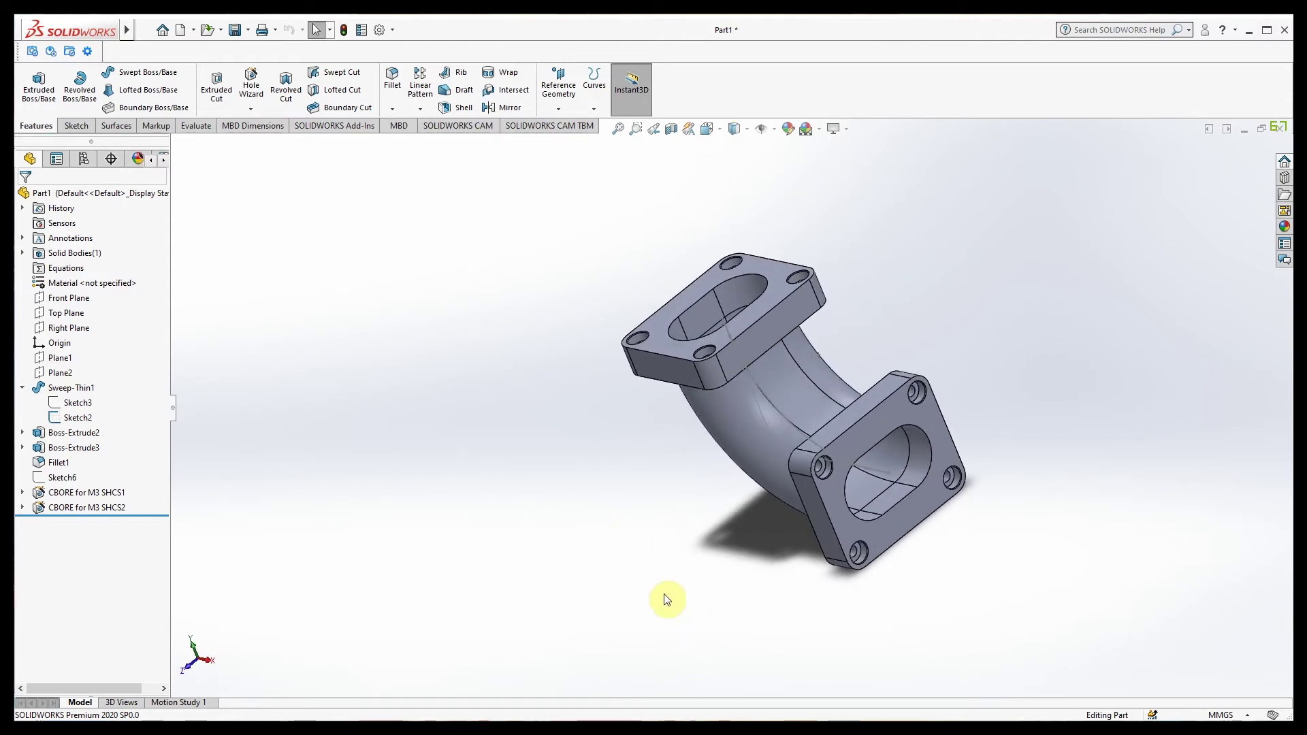
middle_click_drag(599, 408, 618, 371)
scroll(582, 284, "up", 1)
scroll(954, 425, "down", 1)
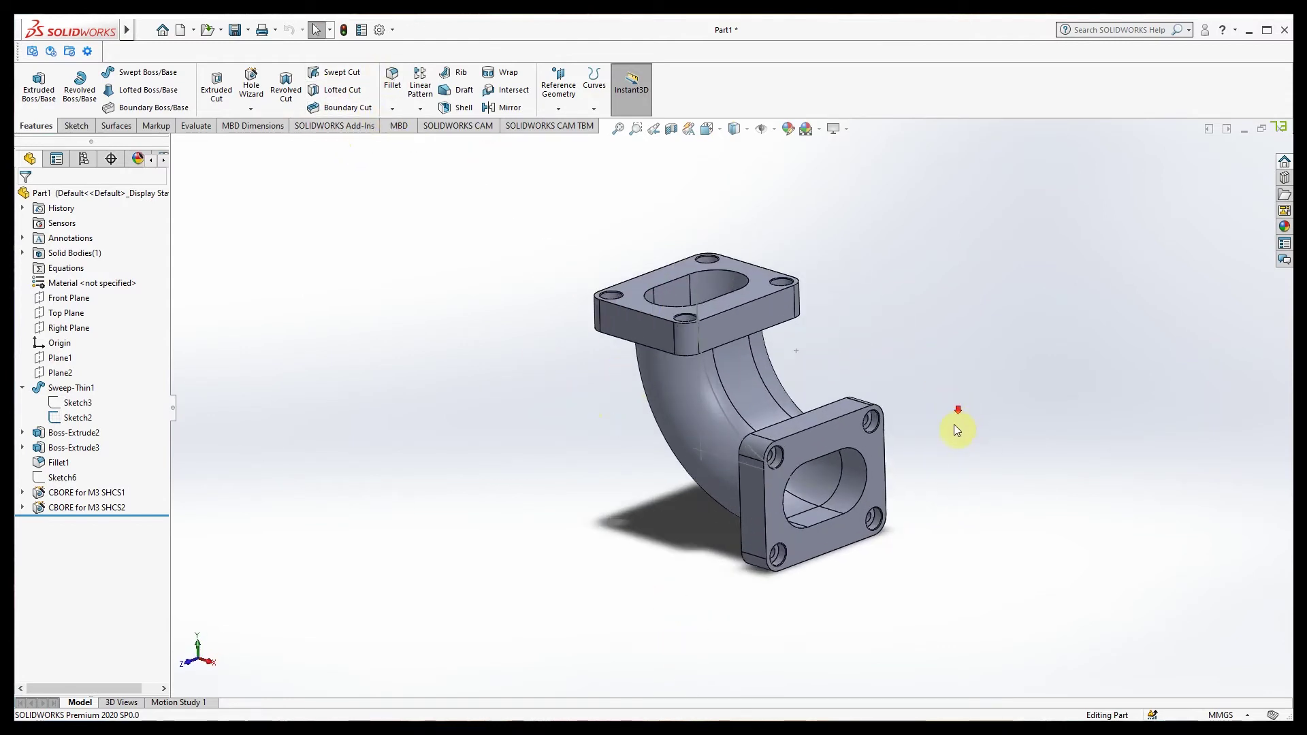
scroll(956, 418, "down", 1)
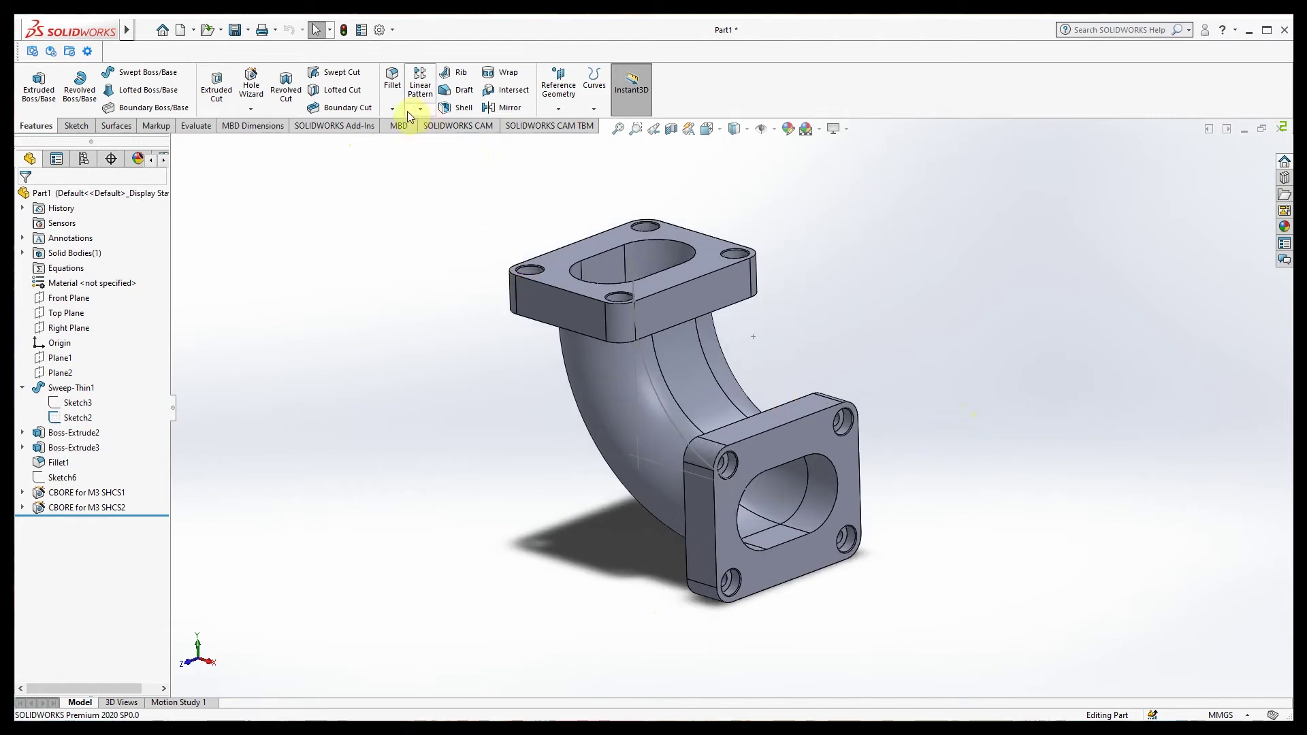
Step: Start a 45-degree chamfer on both outer perimeter edge loops of the upper flange and set its distance to 1 mm
left_click(417, 142)
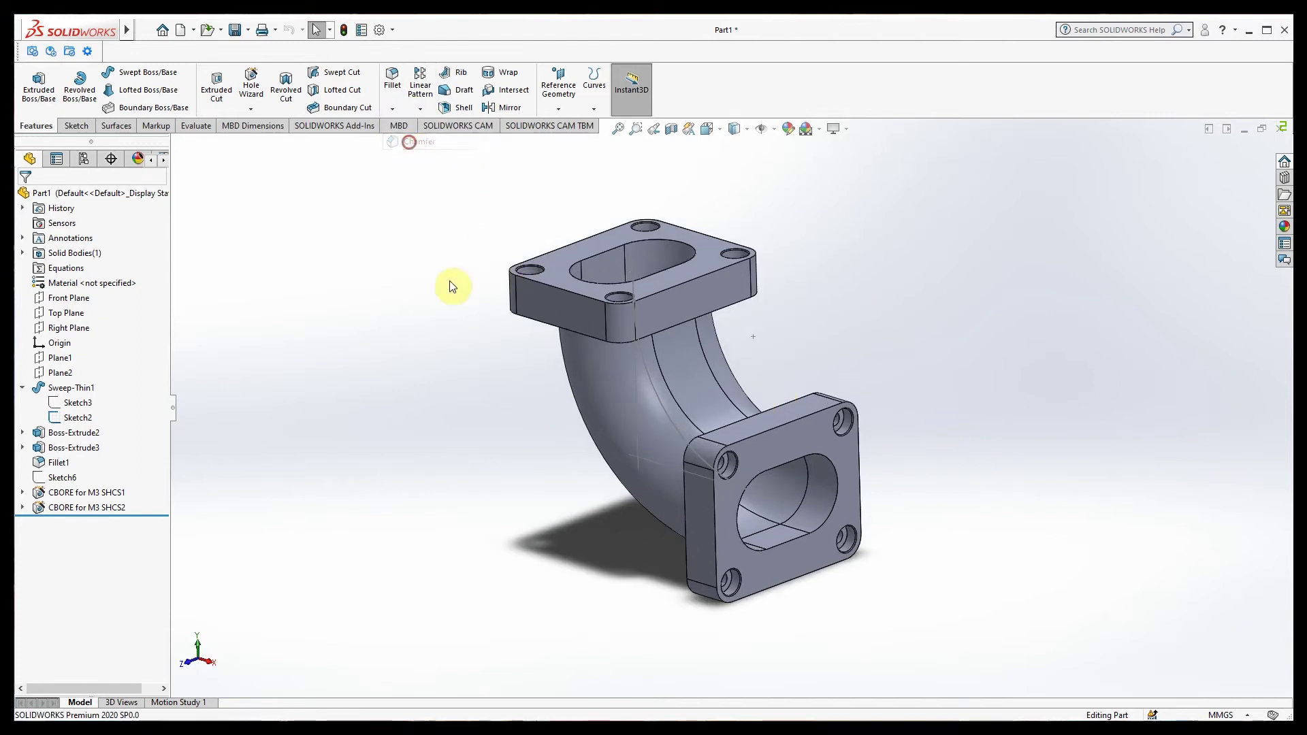
middle_click_drag(444, 452, 453, 517)
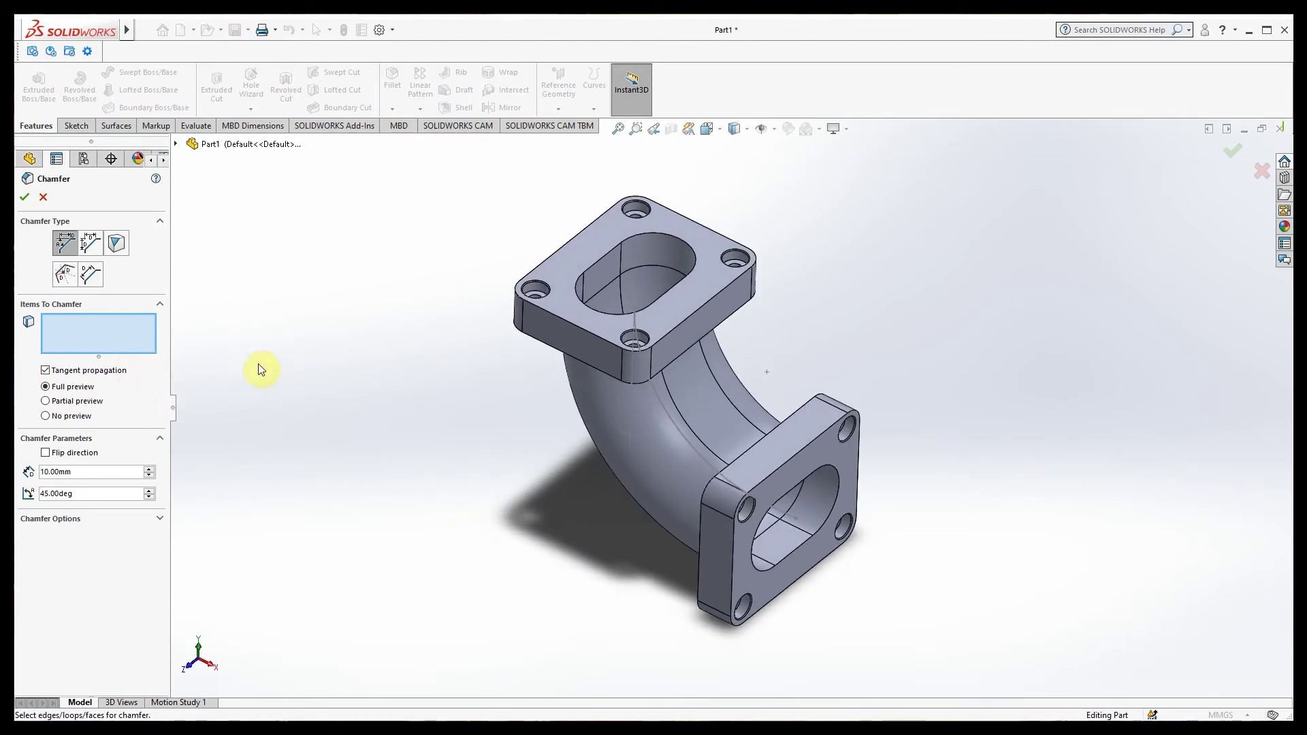
double_click(84, 472)
type("2")
key("Return")
left_click(560, 319)
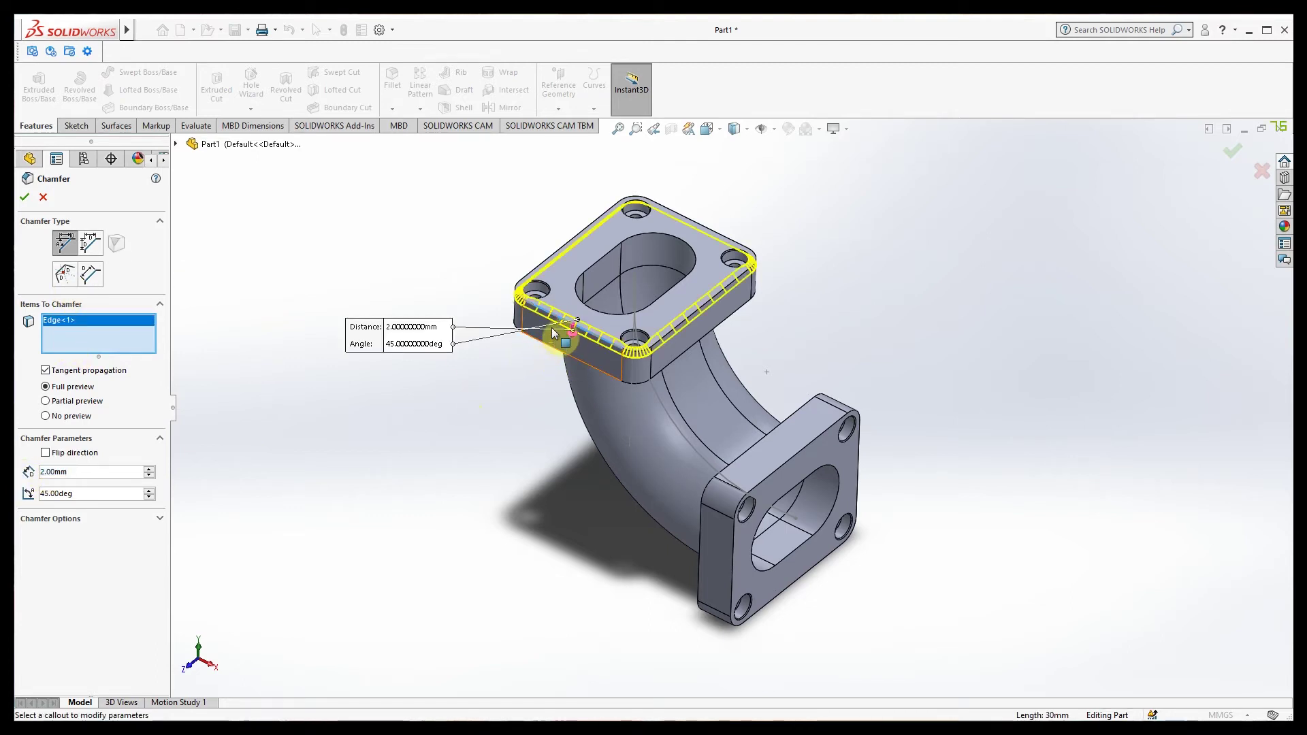
left_click(553, 351)
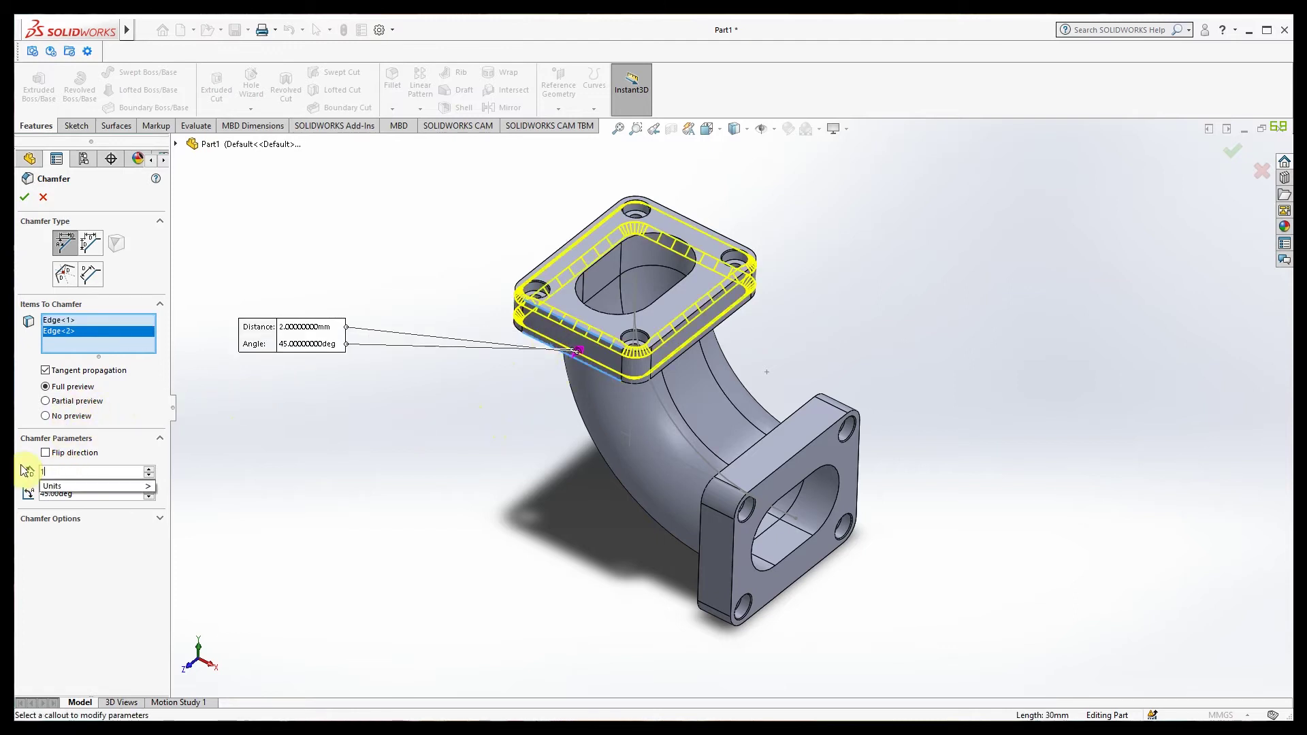
type("1")
key("Return")
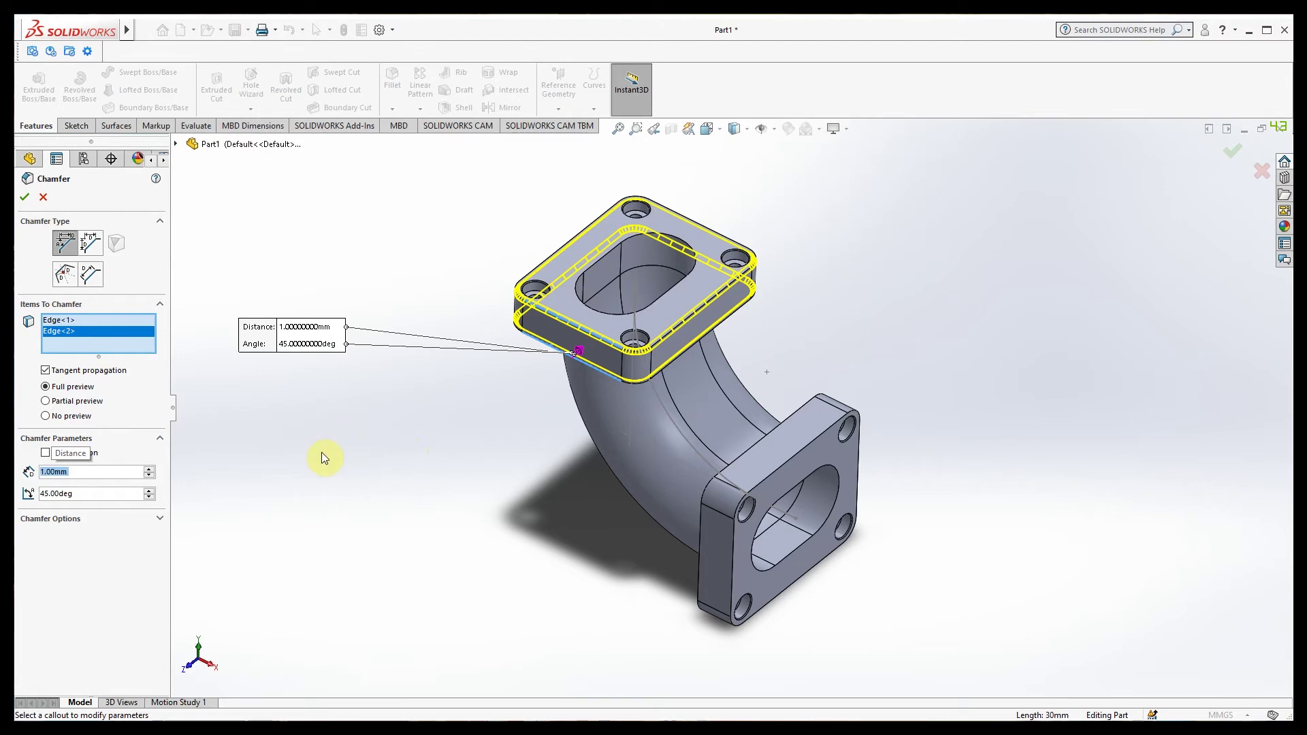
Step: Add the lower flange's two perimeter edge loops and both slot opening edges to the chamfer and create it
left_click(758, 485)
left_click(739, 457)
middle_click_drag(621, 554, 599, 484)
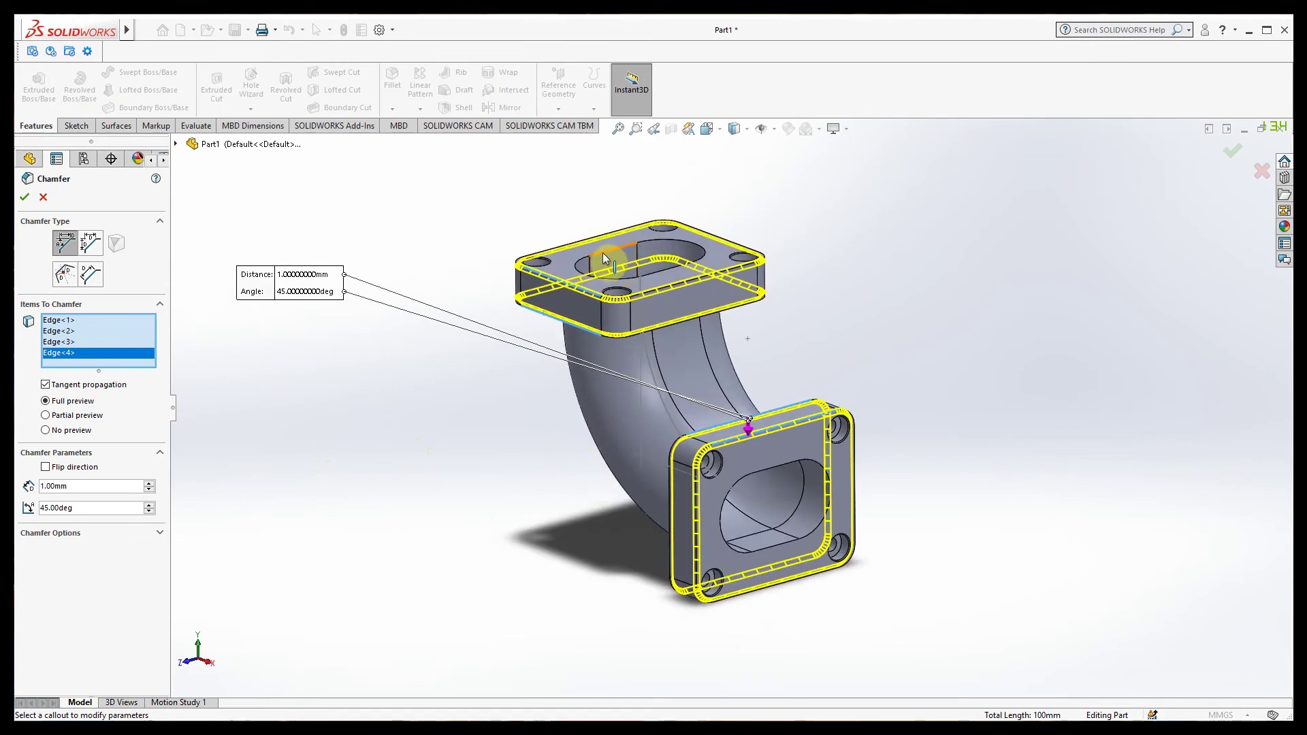
left_click(605, 257)
left_click(773, 476)
middle_click_drag(520, 497, 551, 557)
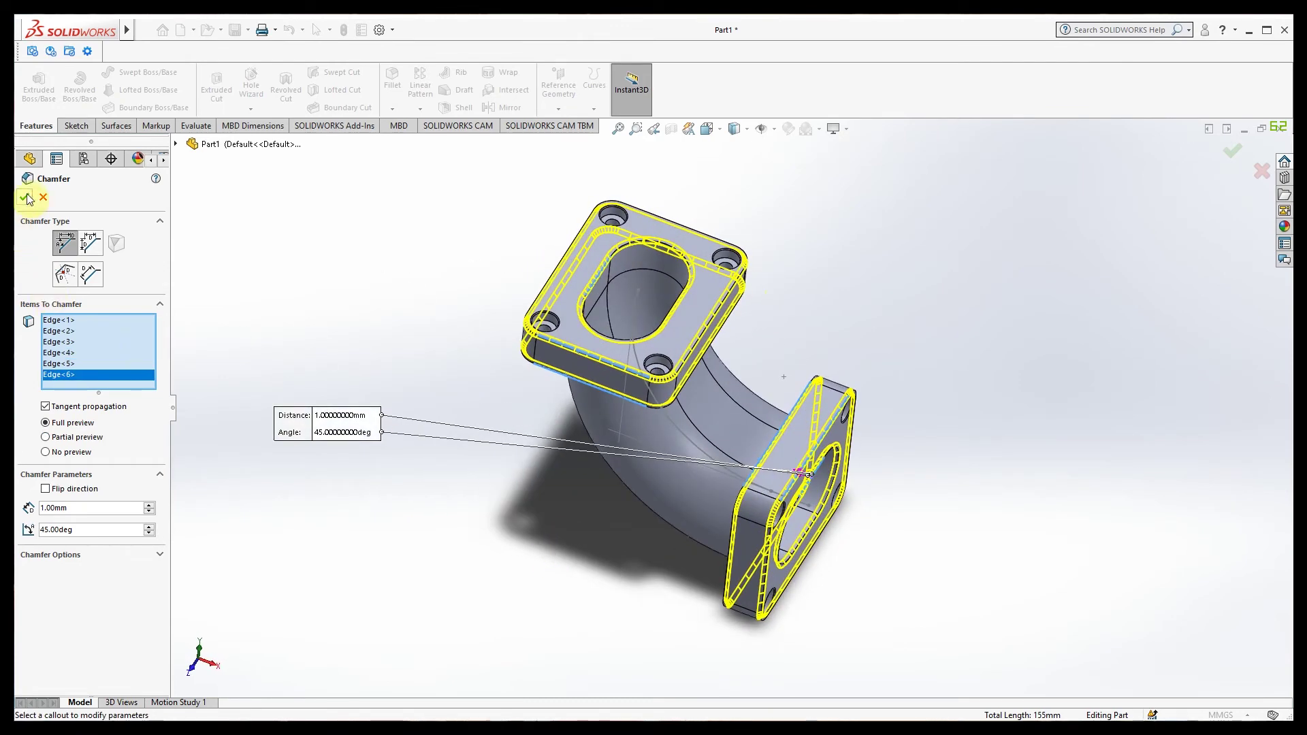
right_click(409, 488)
Step: Examine the chamfered flanges and the joints where the curved pipe meets the back of each flange
middle_click_drag(443, 514, 644, 485)
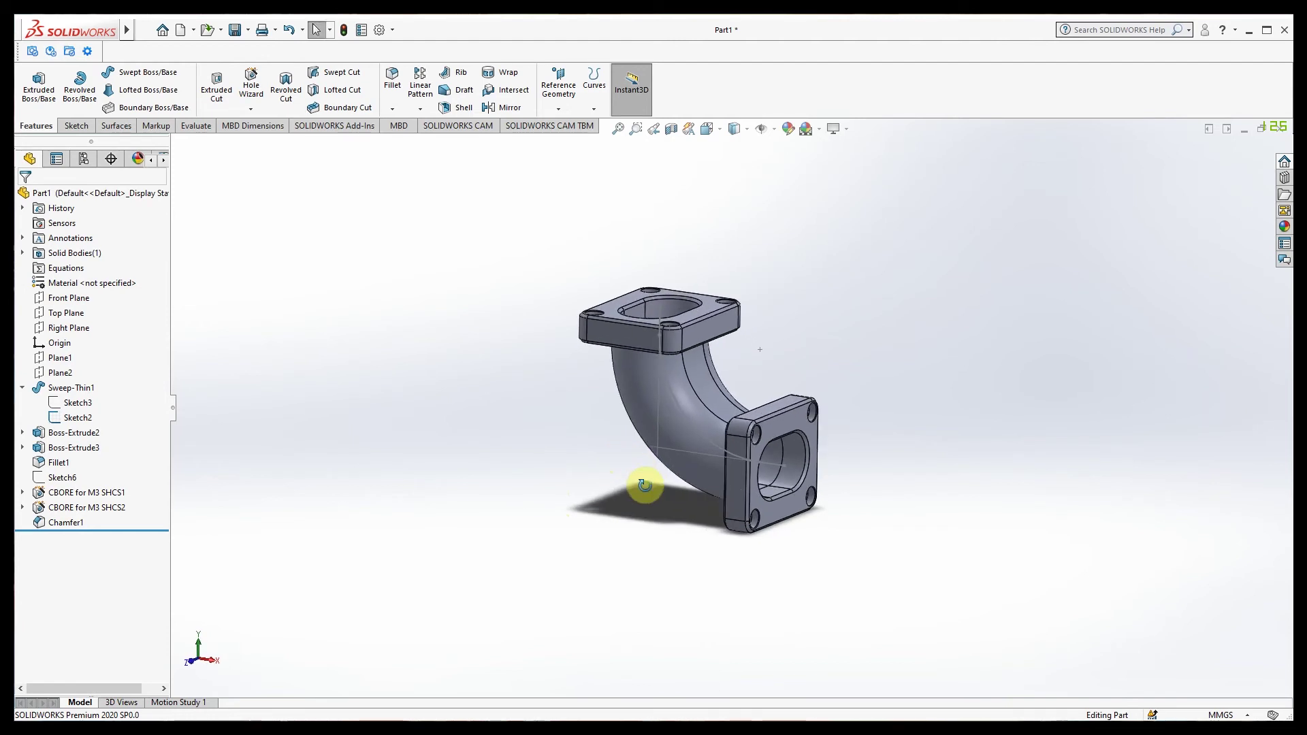
middle_click_drag(814, 374, 841, 307)
middle_click_drag(691, 404, 713, 329)
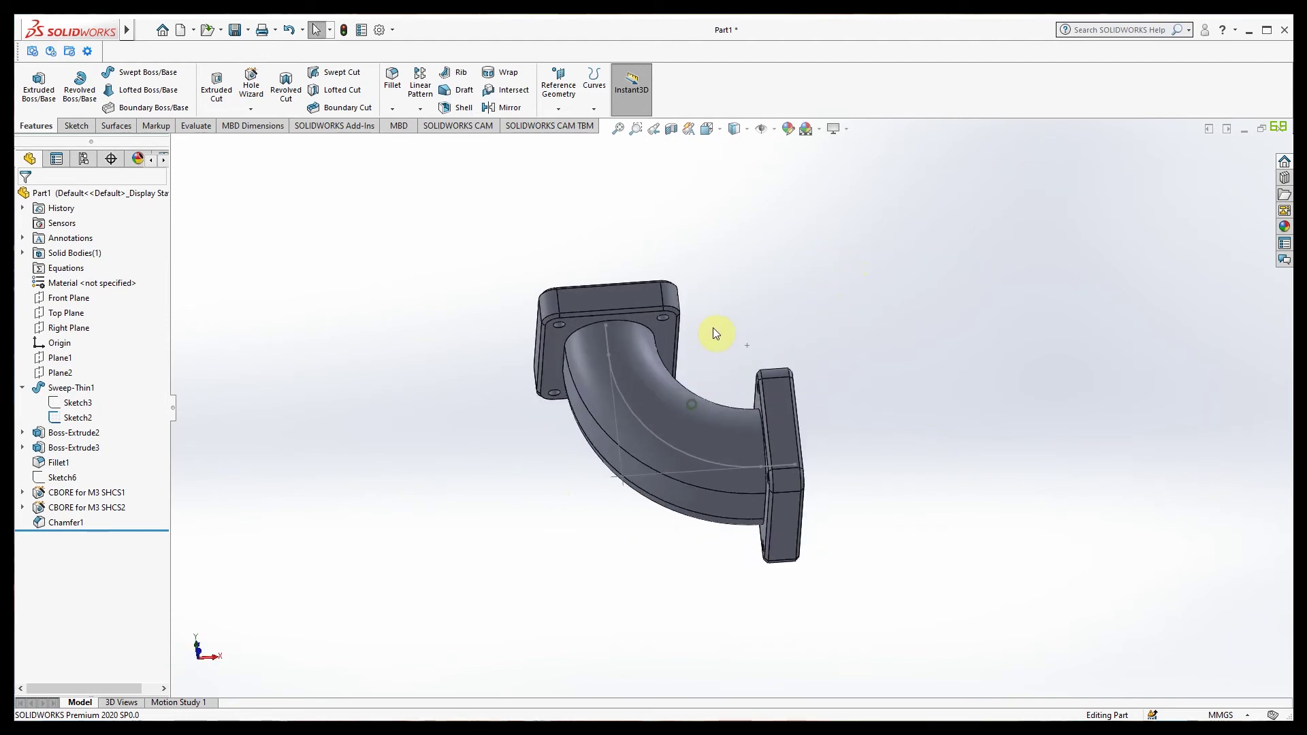
left_click(563, 338)
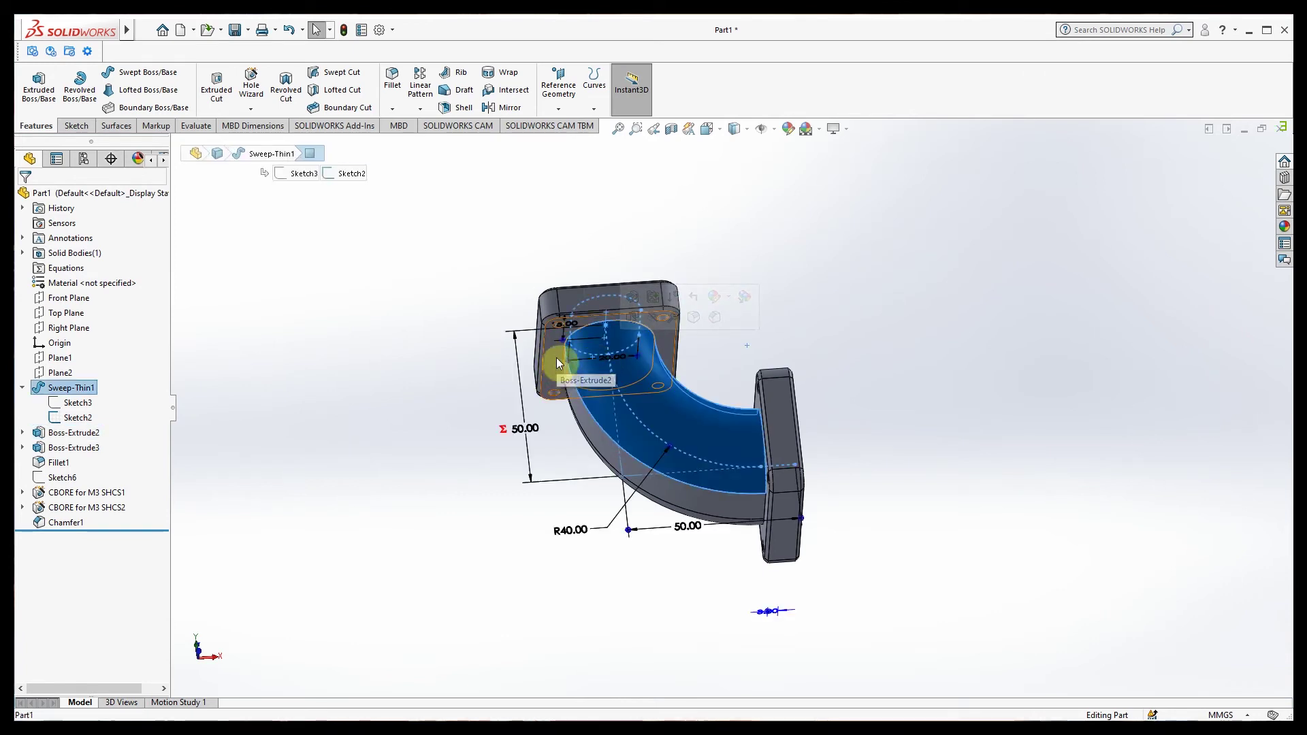
left_click(488, 456)
middle_click_drag(487, 456, 570, 354)
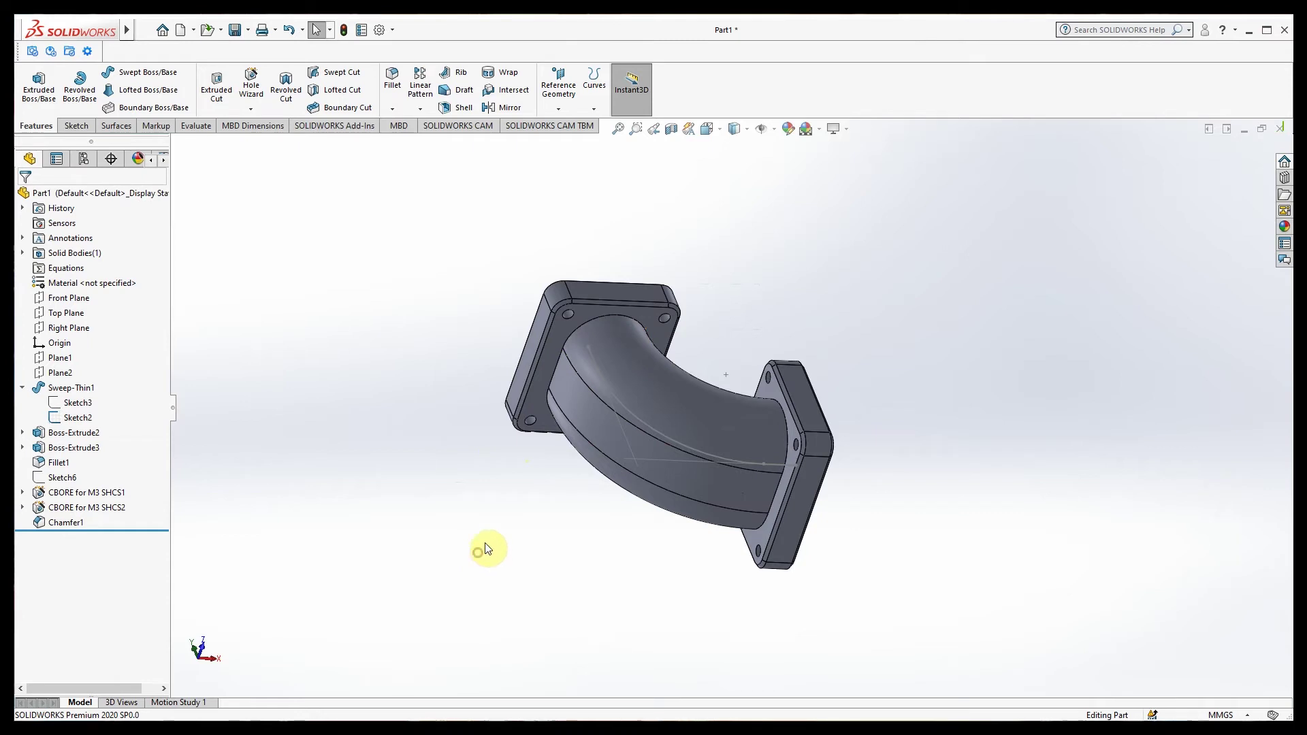
middle_click_drag(478, 587, 458, 587)
Step: Chamfer the edges where the pipe meets the upper and lower flanges with a 2 mm distance at 45 degrees
left_click(399, 107)
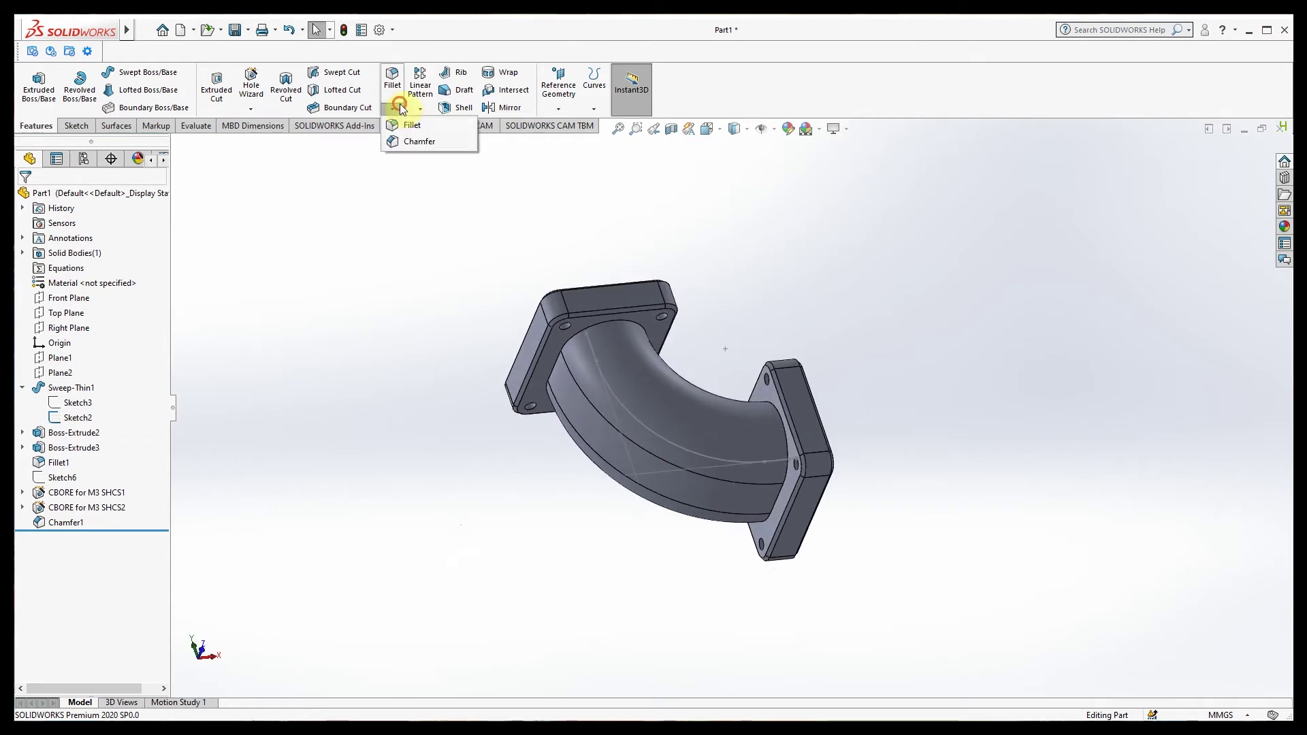
left_click(412, 143)
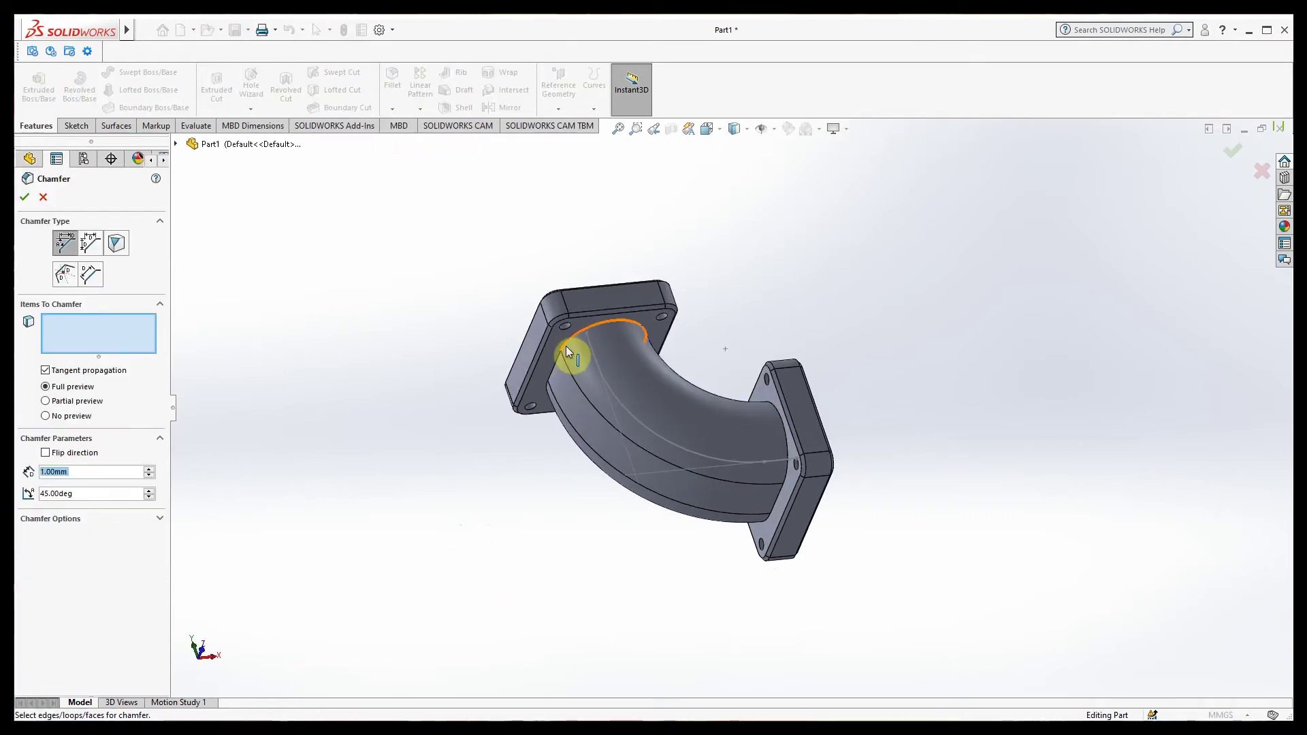
left_click(566, 346)
middle_click_drag(394, 432, 387, 431)
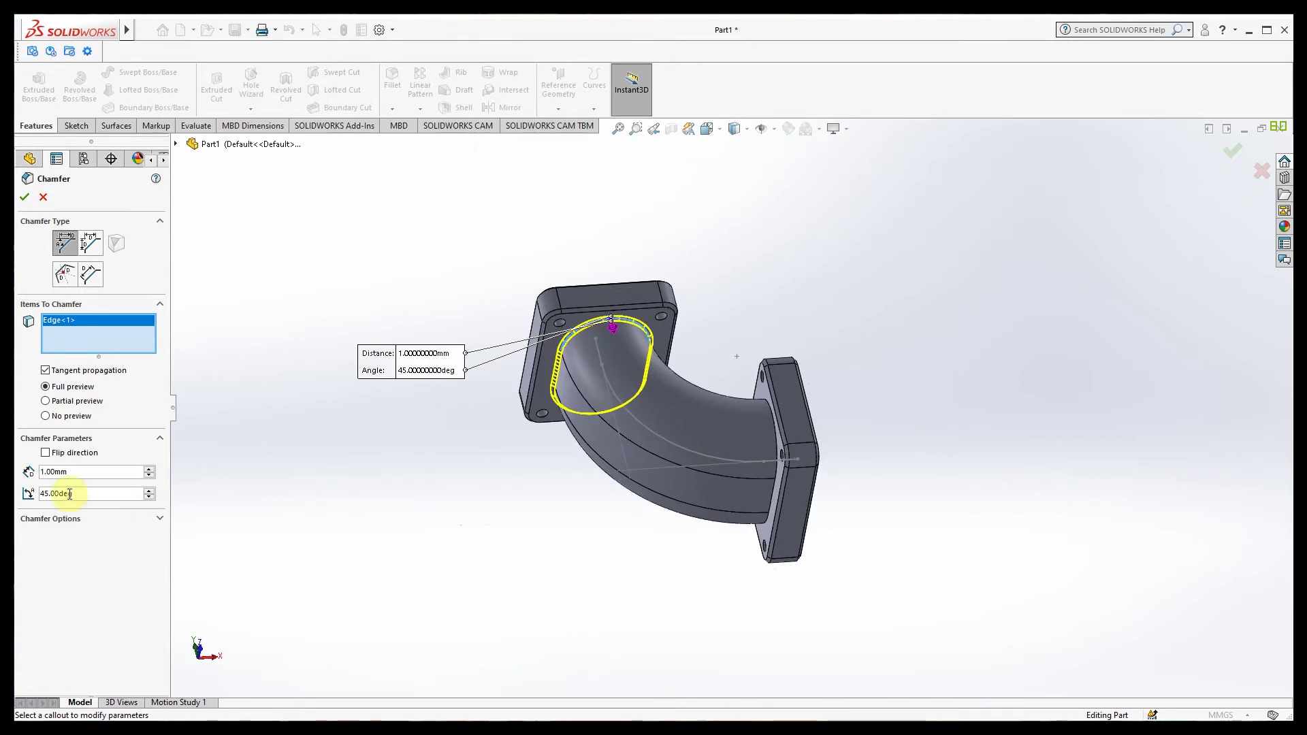
type("2")
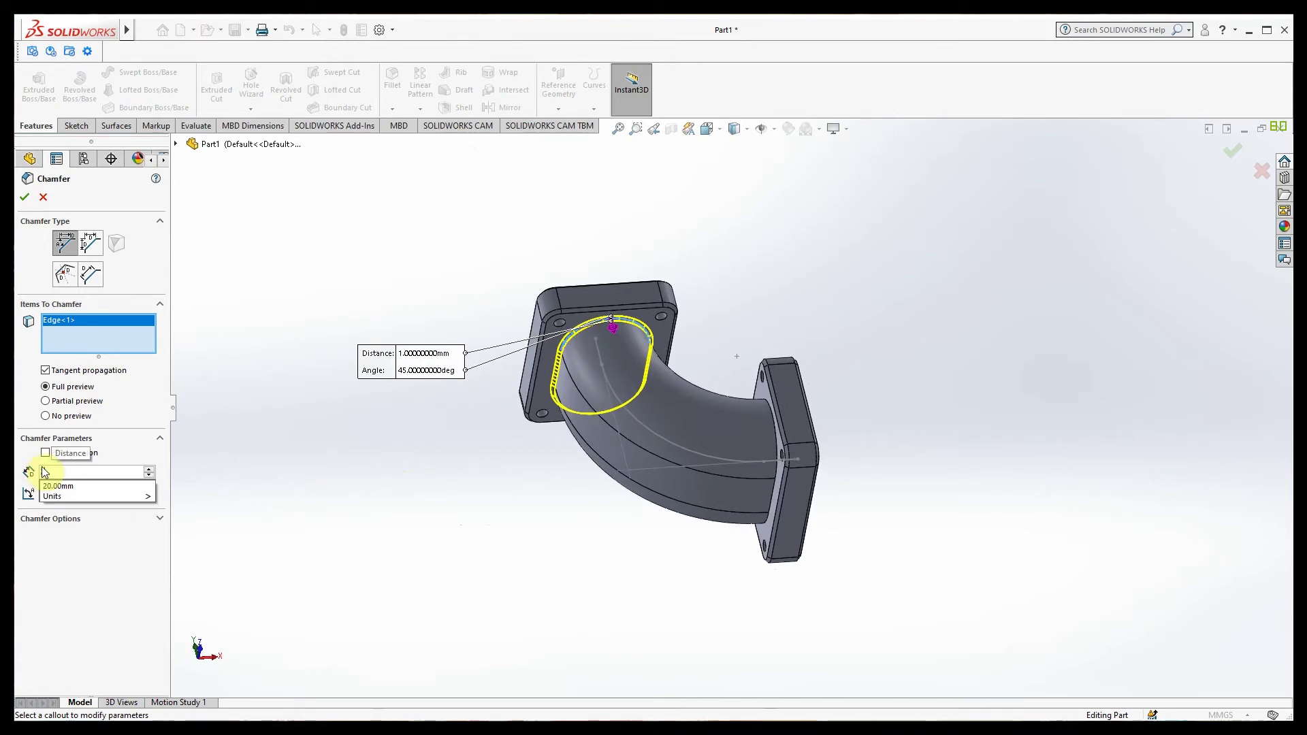
key("Return")
middle_click_drag(408, 491, 123, 310)
left_click(793, 418)
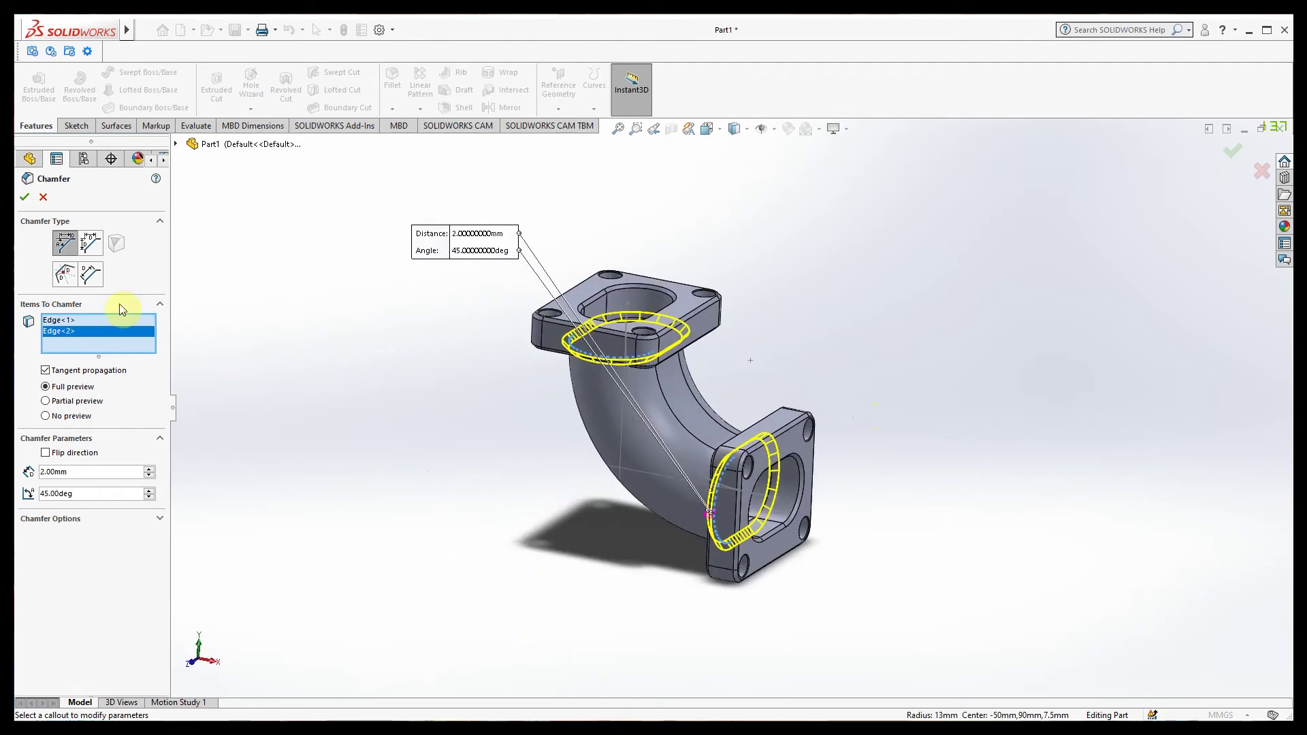
left_click(24, 200)
Step: Hide the sweep path sketch, Sketch2, and collapse the Sweep-Thin1 feature in the tree
mouse_move(476, 497)
middle_mouse_down()
mouse_move(525, 353)
mouse_move(532, 276)
mouse_move(458, 564)
mouse_move(514, 443)
mouse_move(472, 498)
middle_mouse_up()
left_click(78, 417)
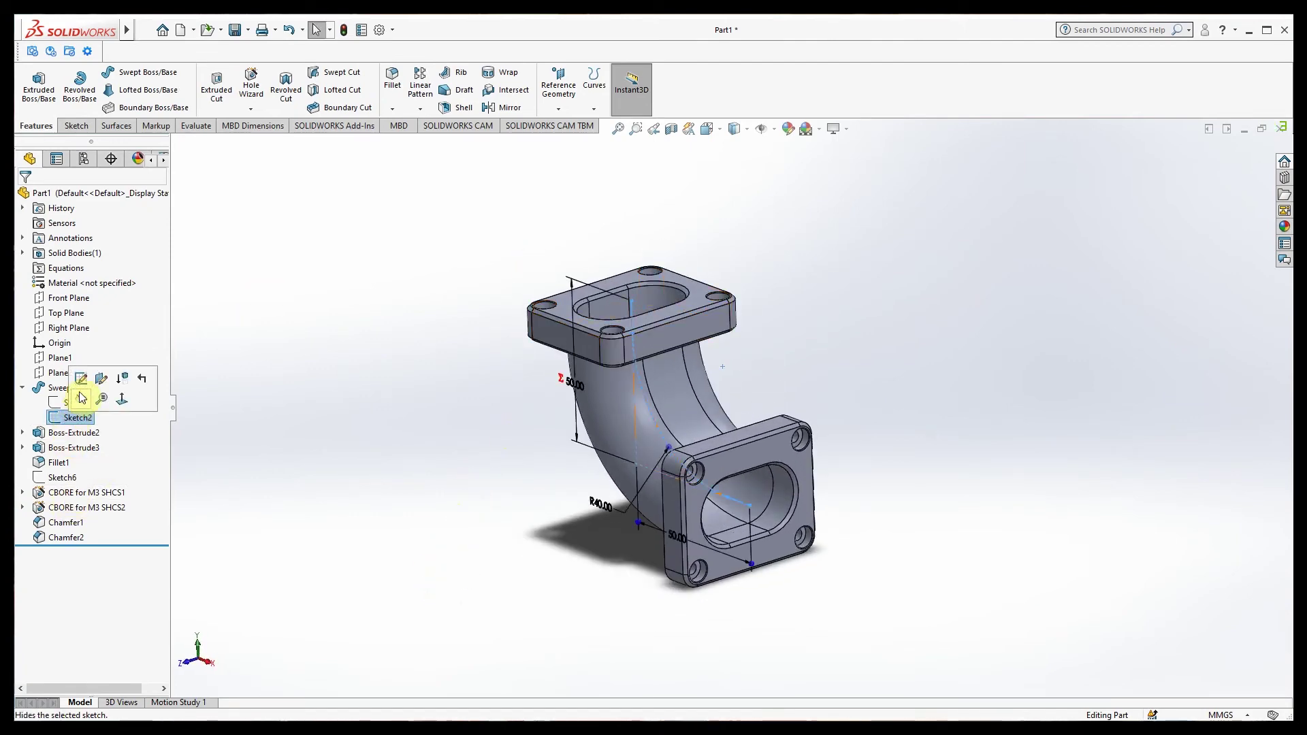
left_click(443, 461)
scroll(373, 474, "up", 2)
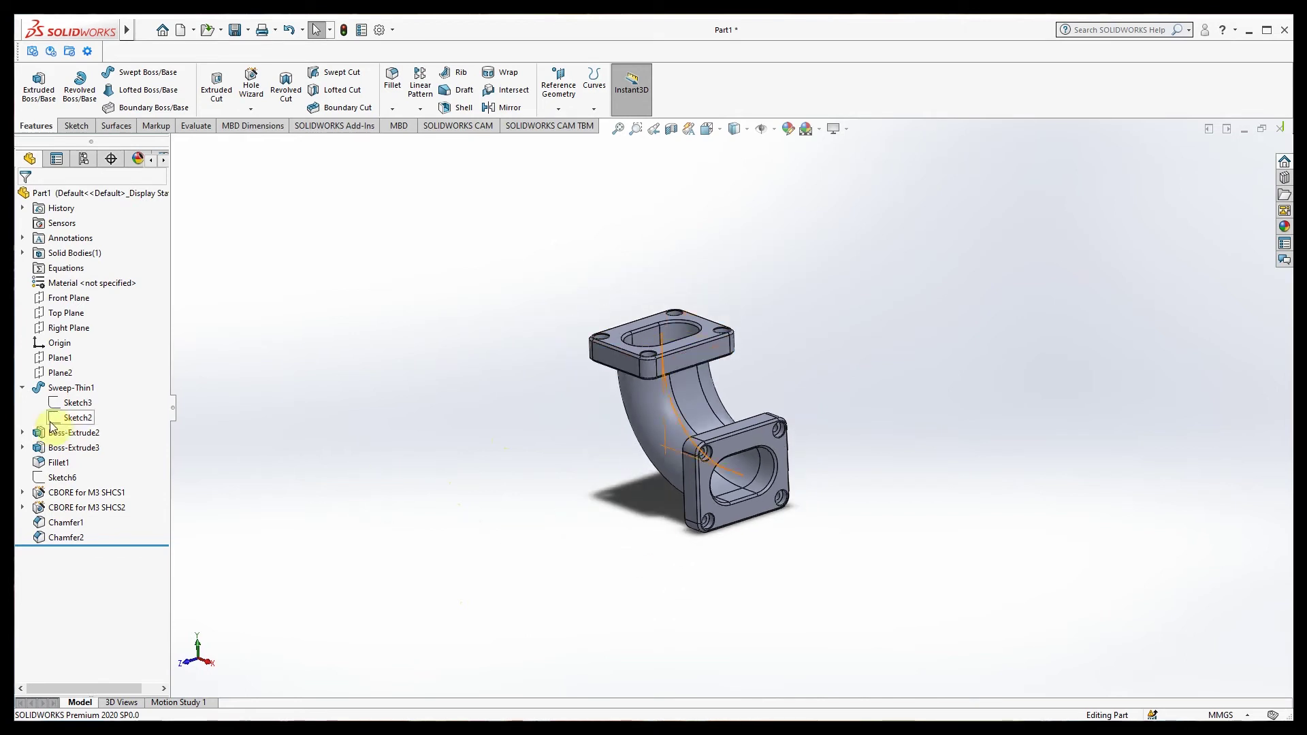
left_click(22, 388)
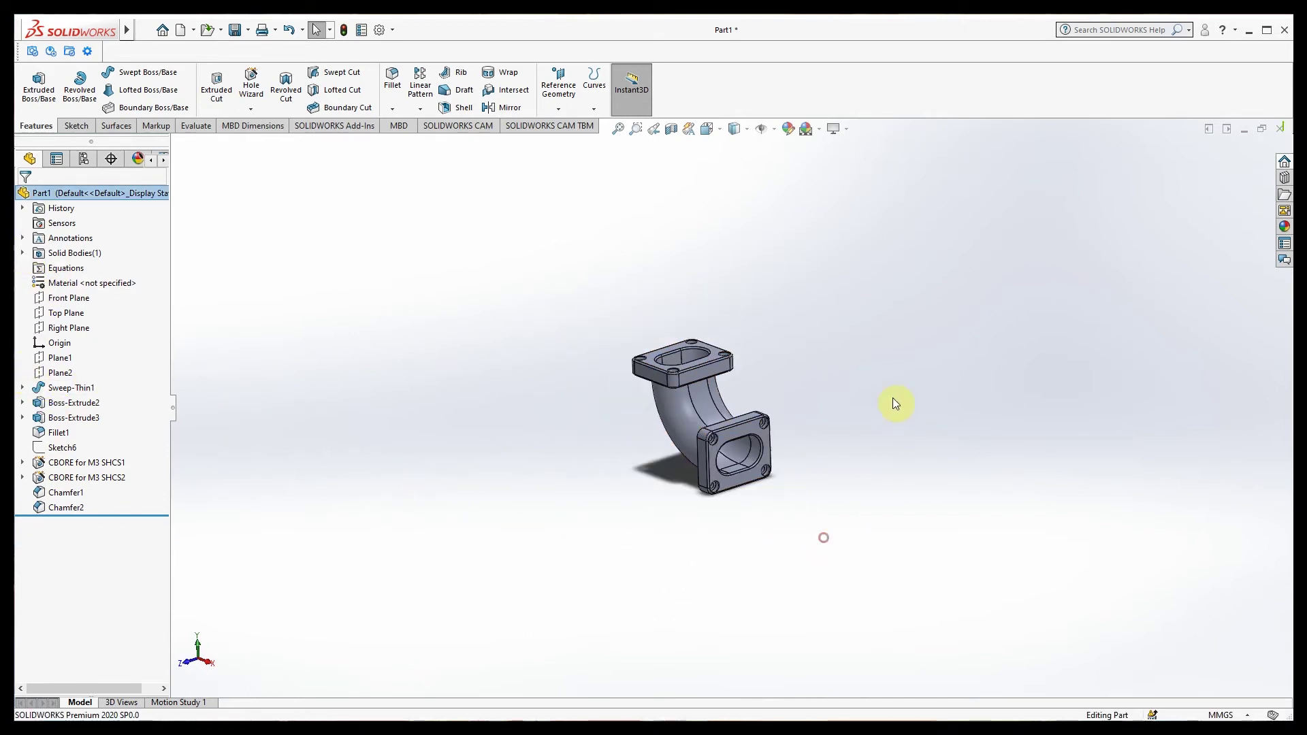
scroll(894, 402, "down", 3)
mouse_move(666, 459)
middle_mouse_down()
mouse_move(734, 434)
mouse_move(648, 461)
mouse_move(695, 488)
mouse_move(686, 470)
middle_mouse_up()
scroll(687, 470, "up", 1)
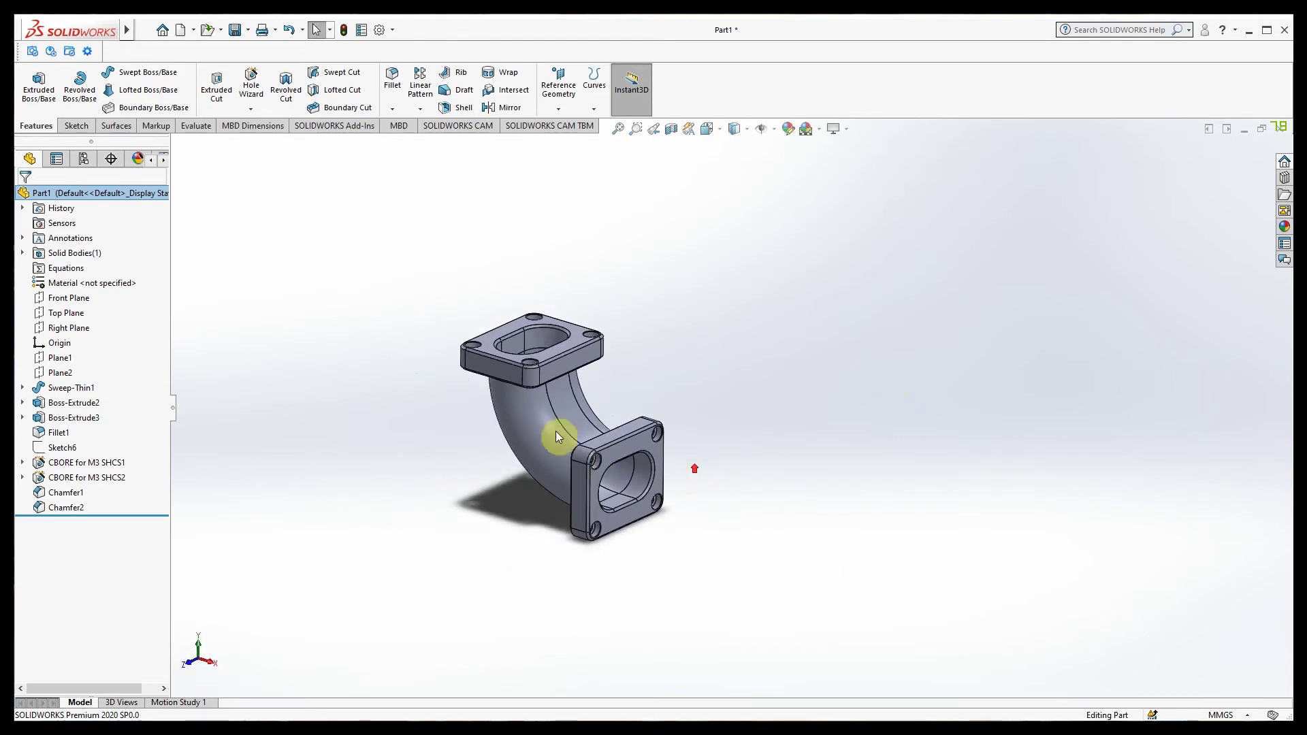
scroll(504, 378, "down", 1)
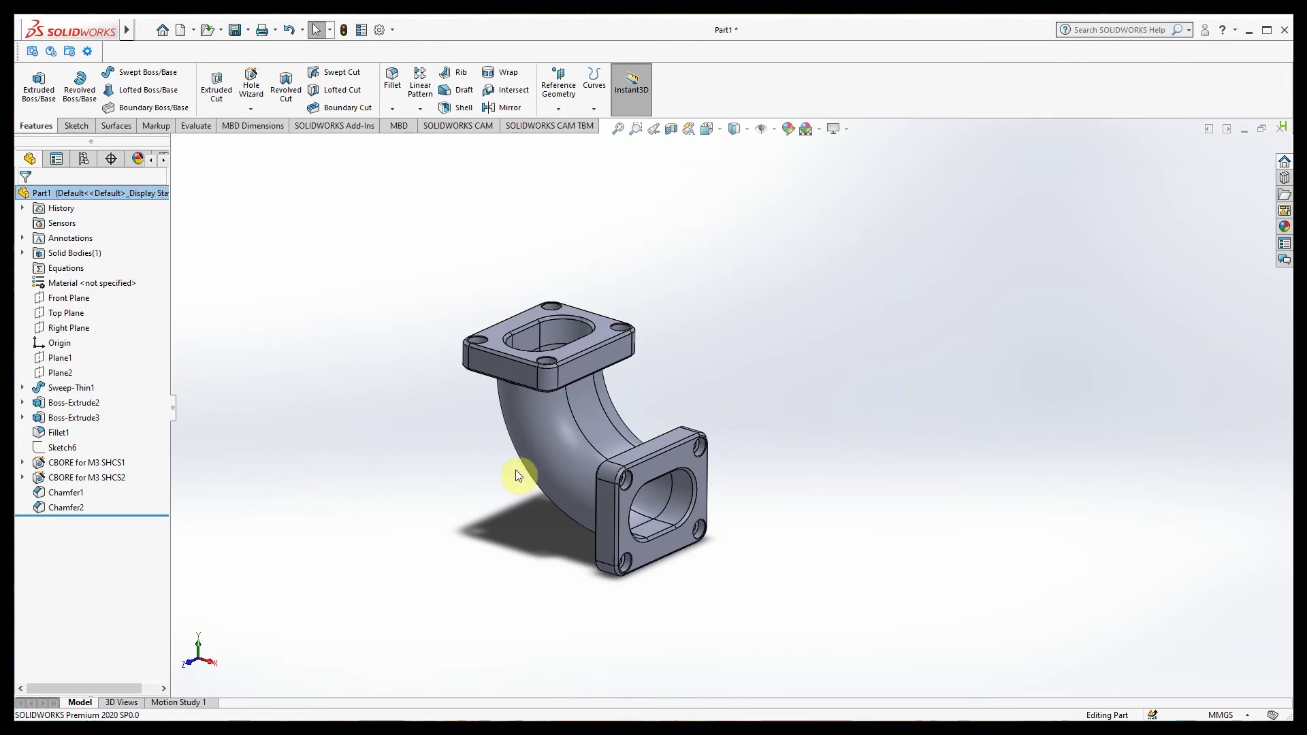
middle_click_drag(523, 584, 492, 609)
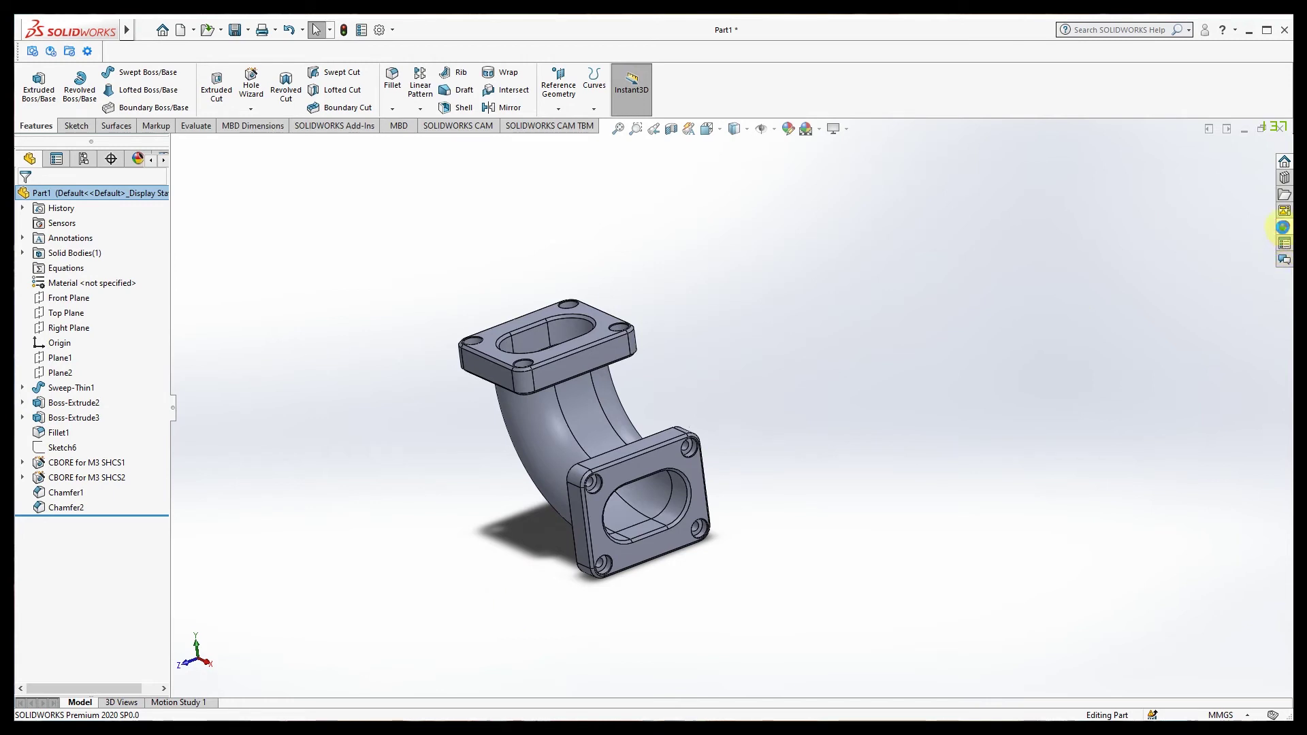
Step: Apply the red high gloss plastic appearance to the Chamfer1 feature on both flanges
left_click(1283, 227)
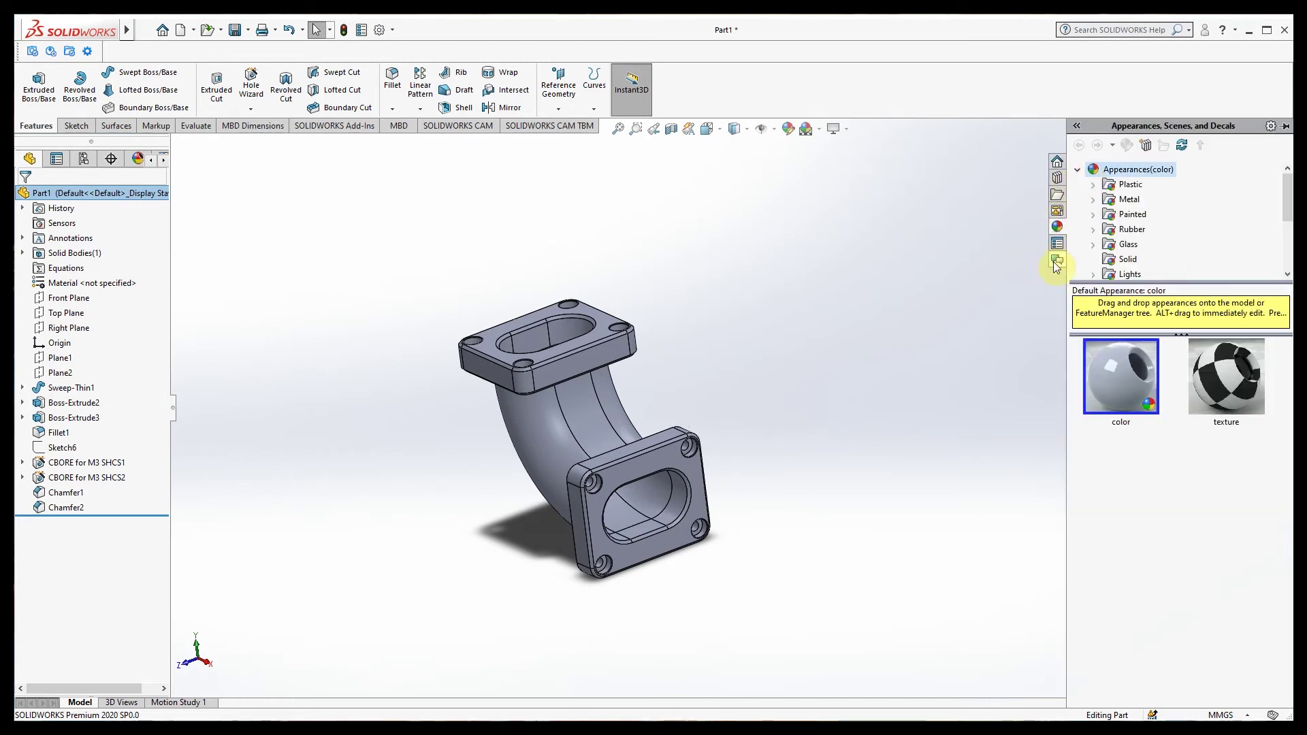
left_click(1093, 185)
left_click(1152, 184)
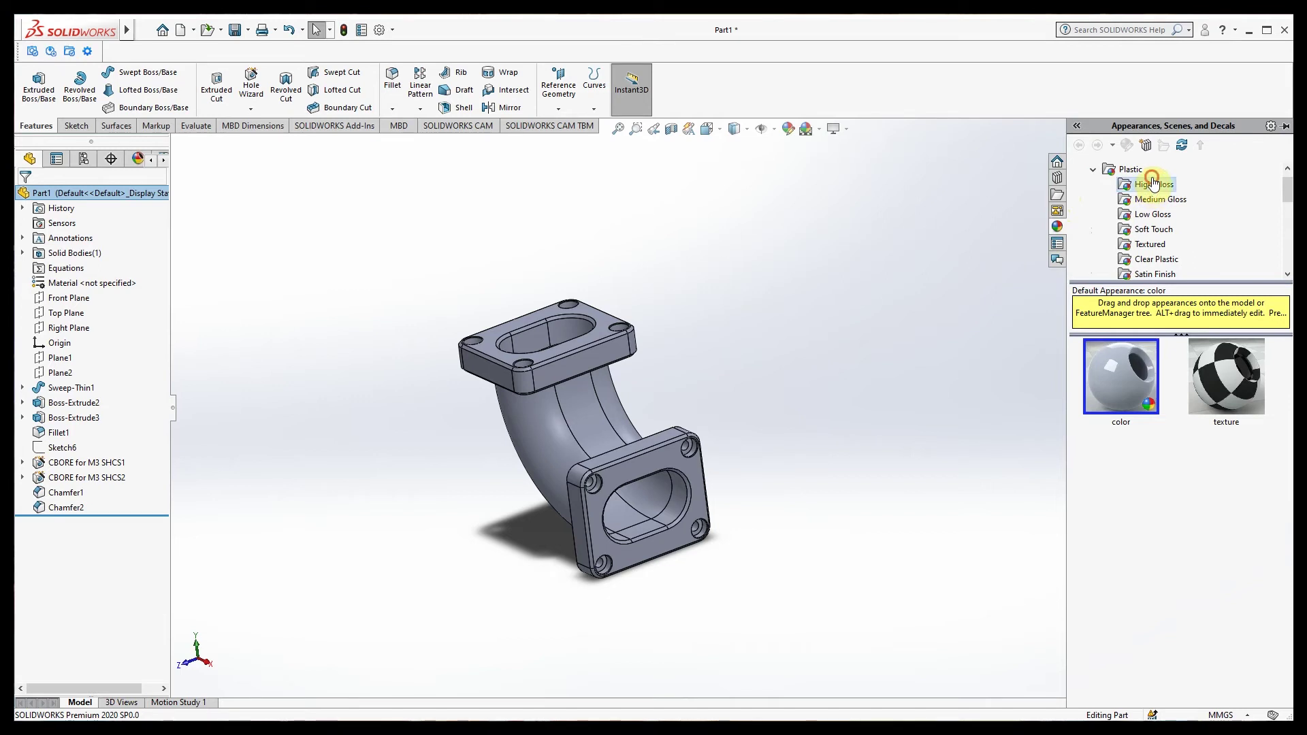
mouse_move(1128, 373)
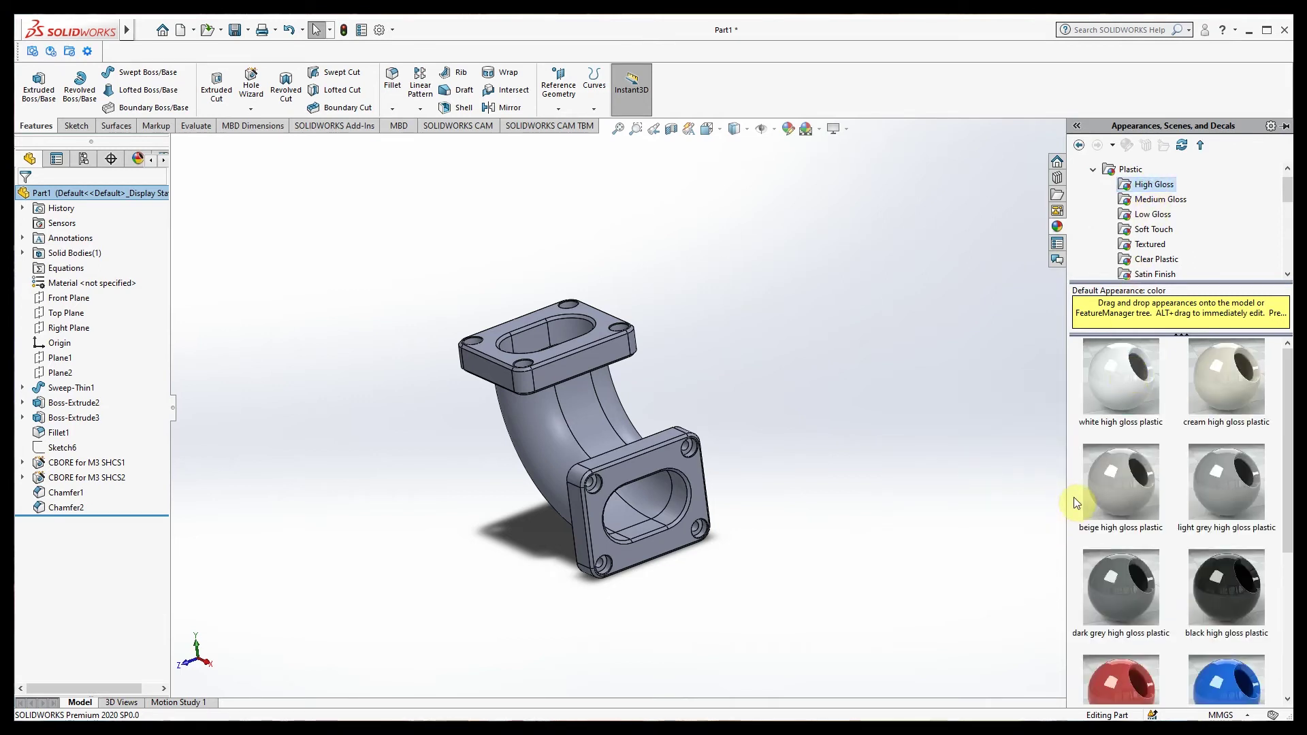
scroll(1165, 565, "down", 3)
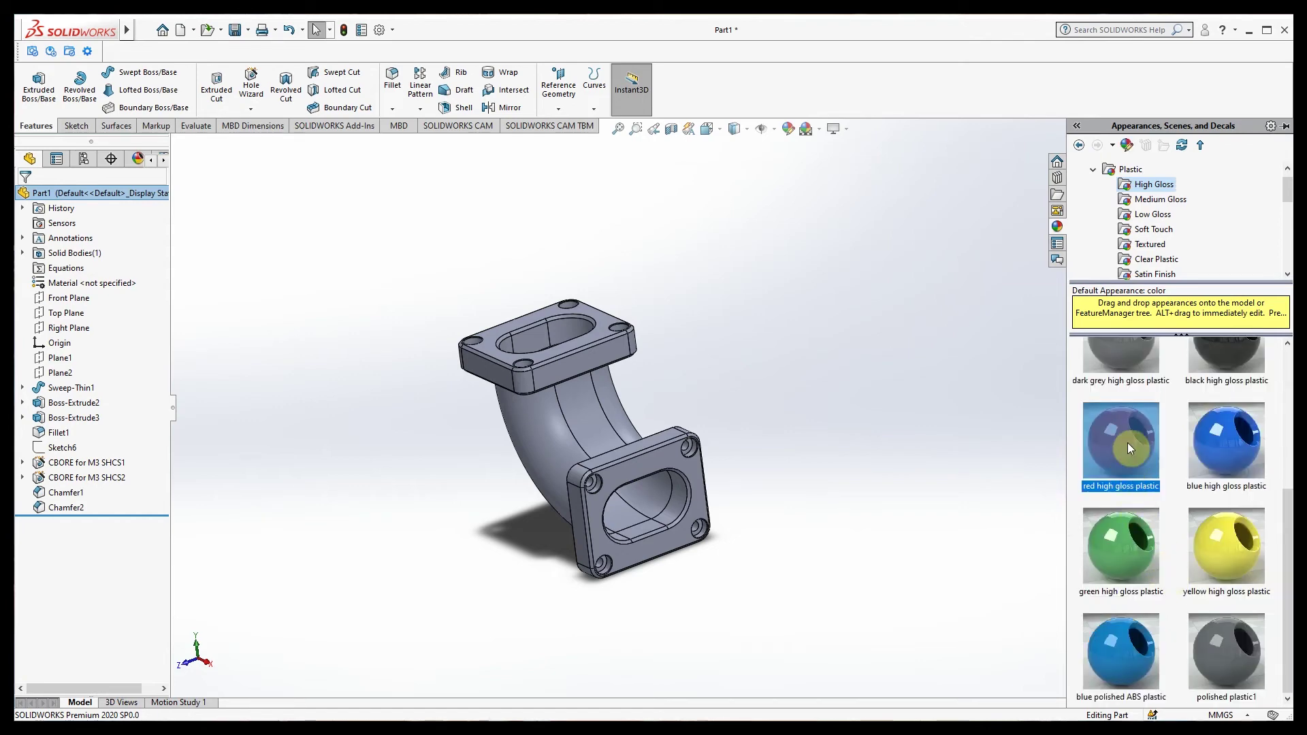
scroll(410, 361, "down", 3)
scroll(540, 388, "down", 2)
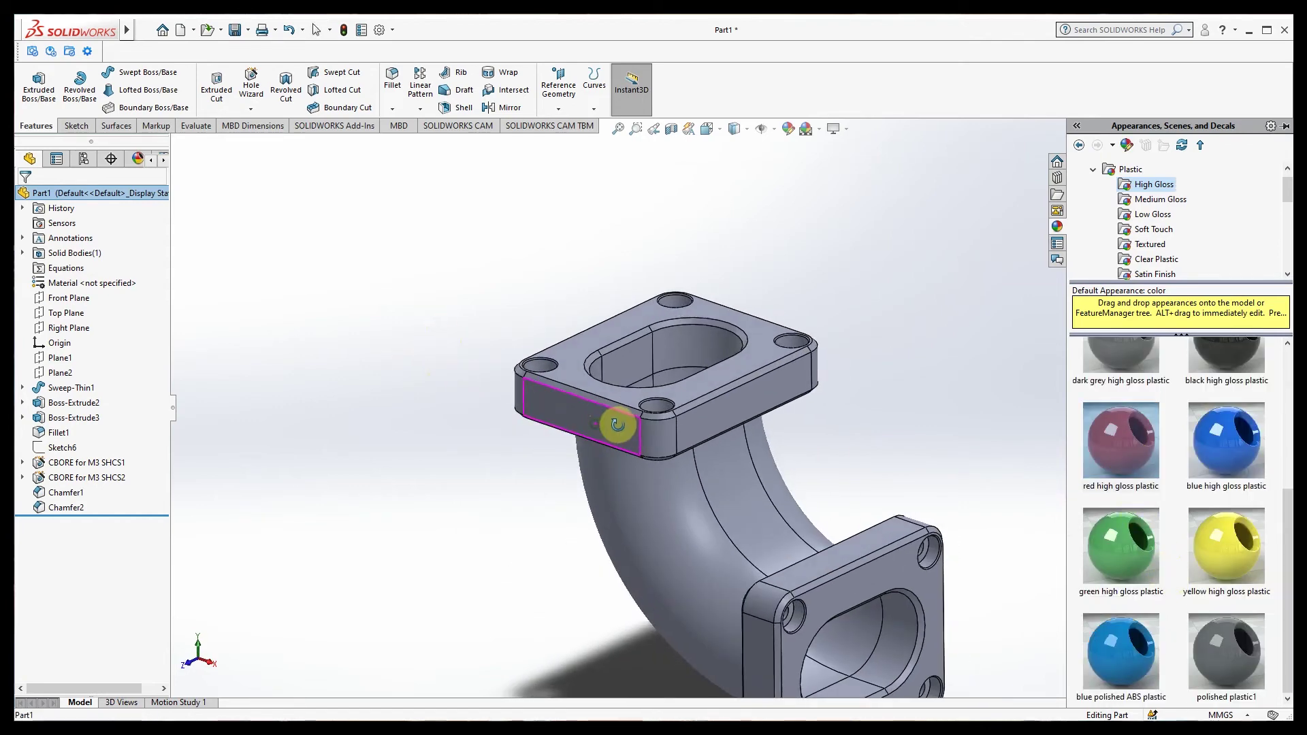
left_click_drag(1140, 448, 632, 412)
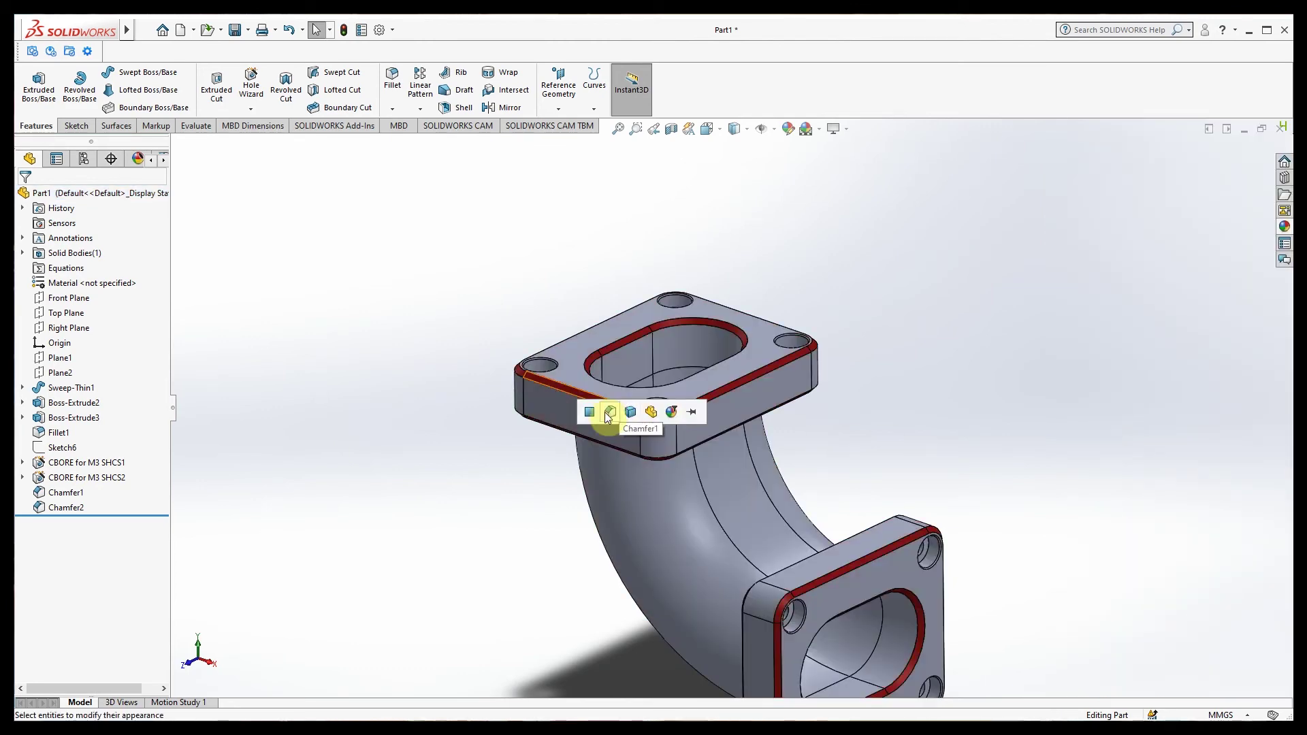
left_click(610, 412)
scroll(606, 423, "up", 2)
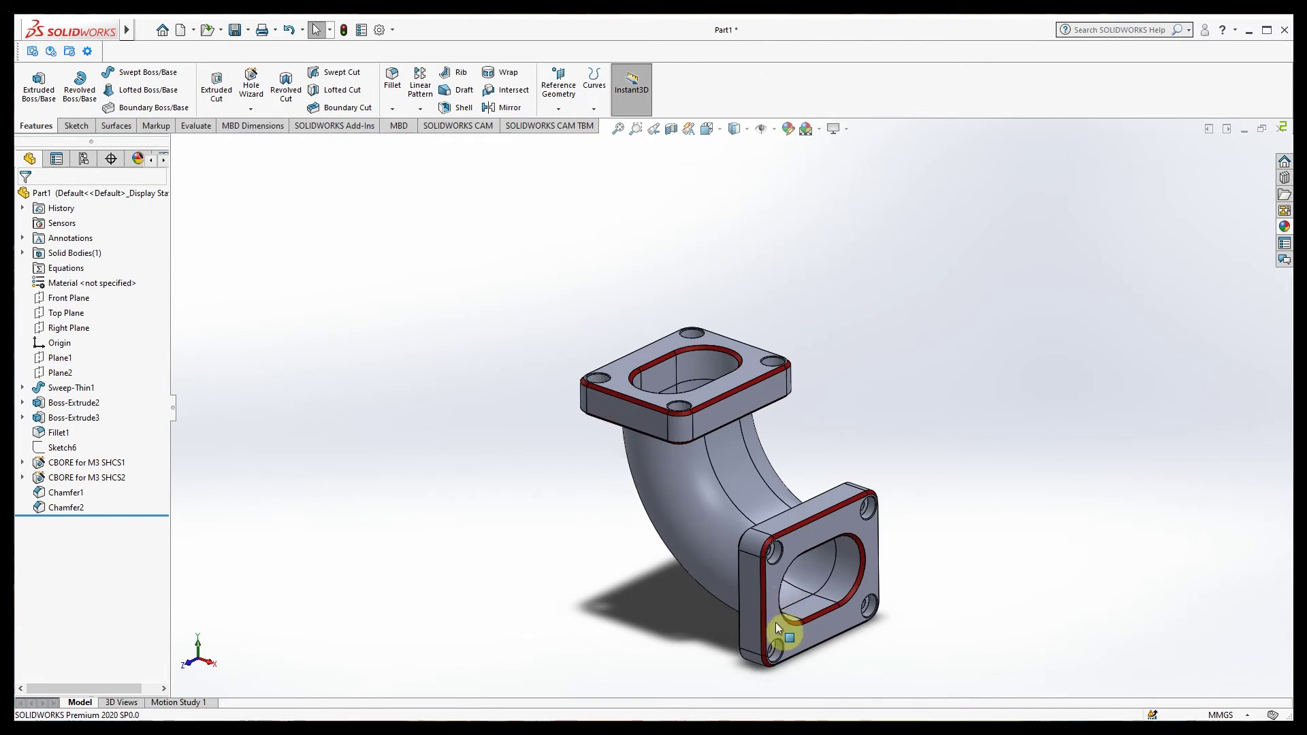
middle_click_drag(906, 597, 925, 504)
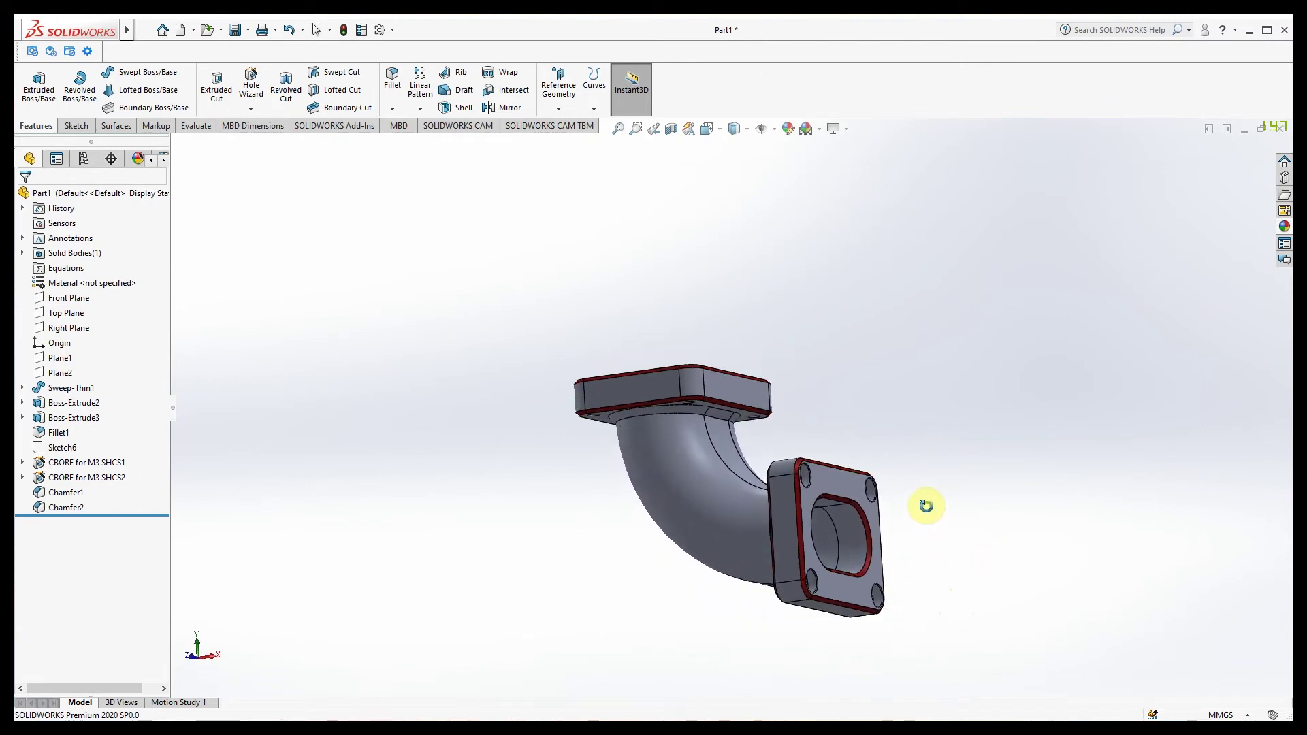
Step: Apply the blue high gloss plastic appearance to the curved pipe's Sweep-Thin1 feature and the upper flange's outer face
left_click(1283, 228)
left_click_drag(1209, 463, 689, 482)
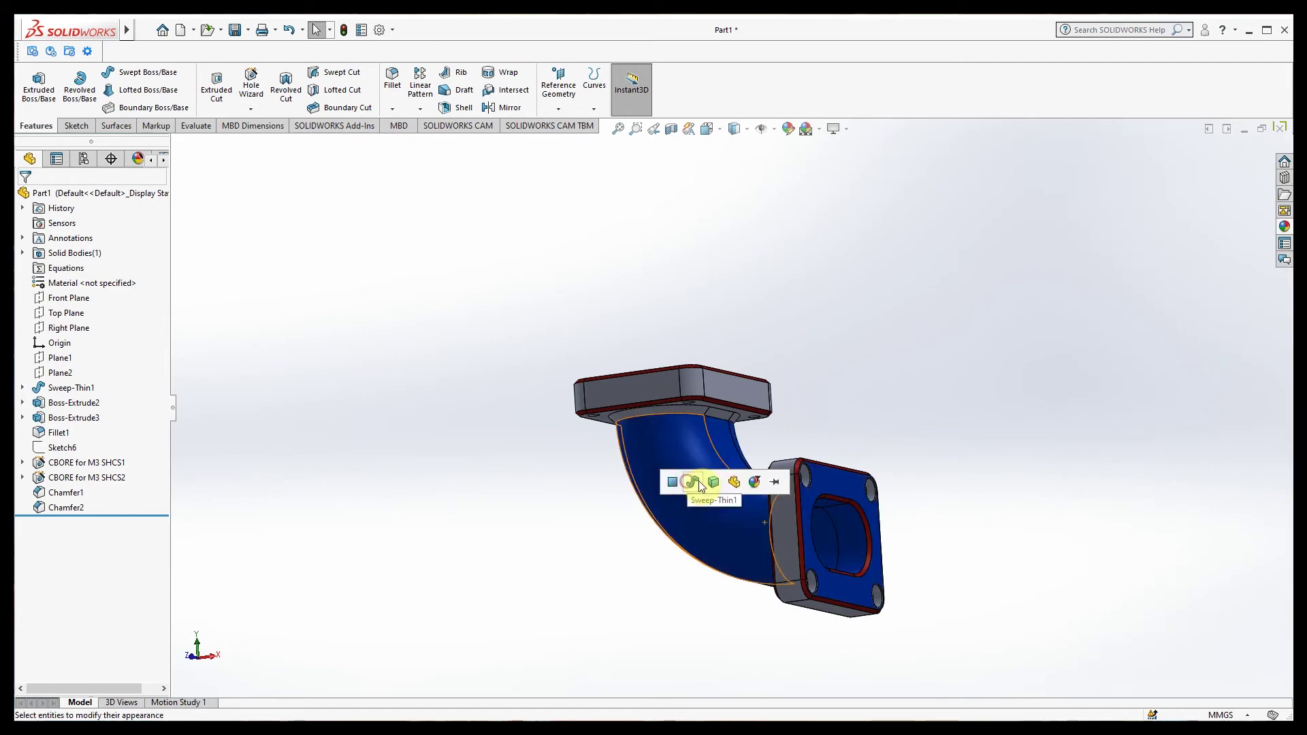
left_click(693, 483)
middle_click_drag(642, 592, 706, 499)
left_click(1284, 227)
left_click_drag(1202, 457, 639, 399)
left_click(640, 397)
middle_click_drag(937, 431, 808, 639)
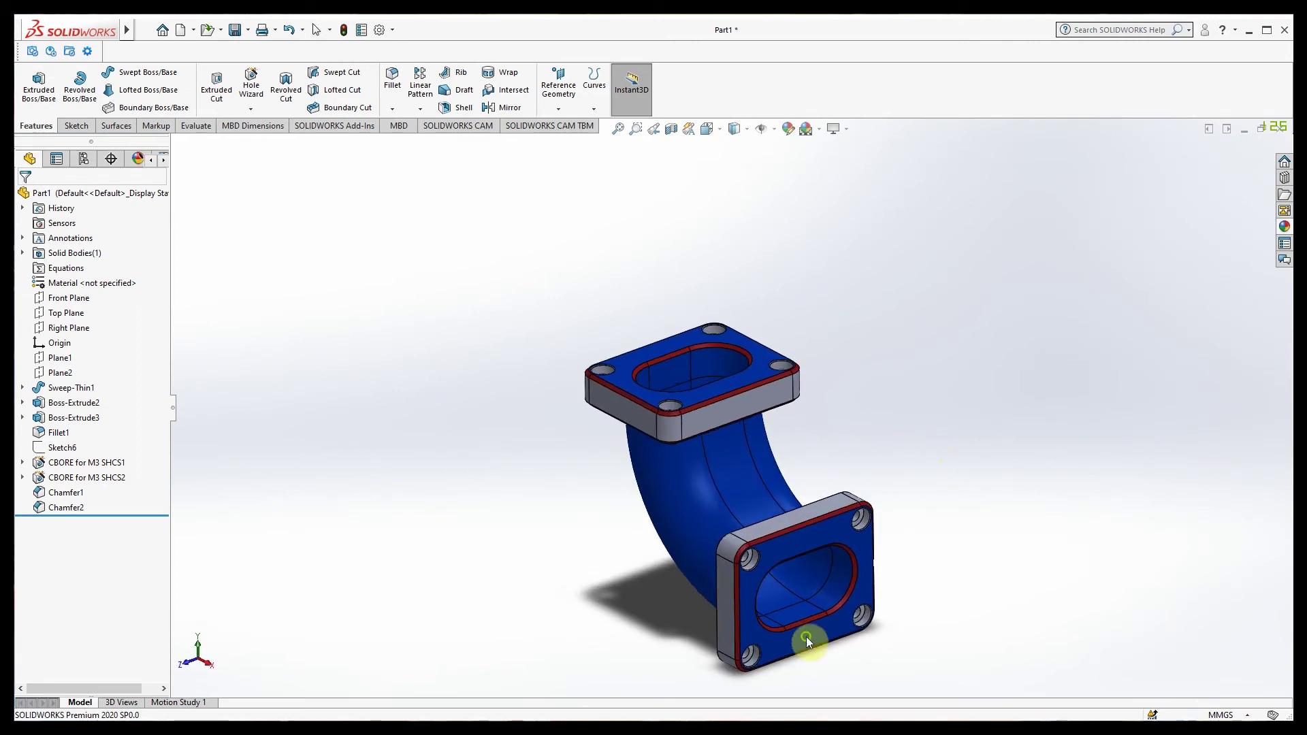
Step: Apply the yellow high gloss plastic appearance to one straight and one rounded chamfer face around the upper flange's slot opening
left_click(1285, 228)
left_click_drag(1241, 549, 661, 363)
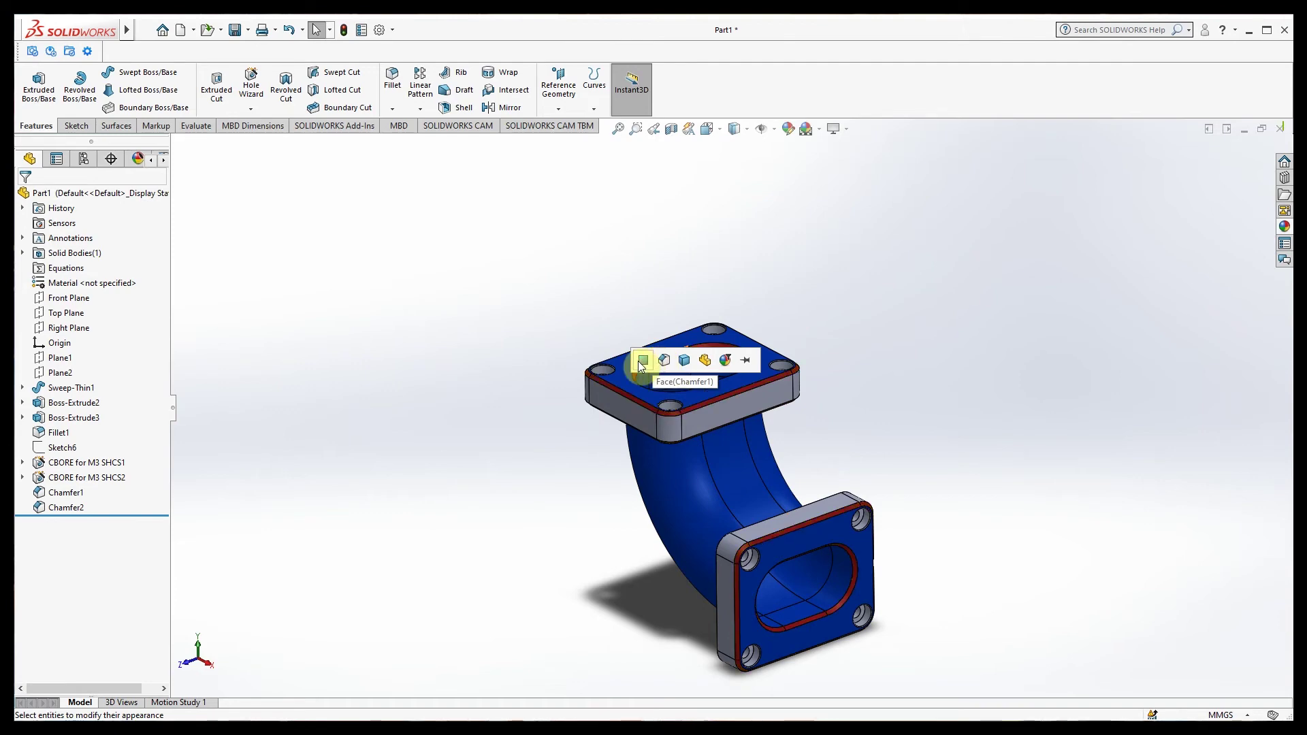
left_click(660, 363)
scroll(656, 356, "down", 3)
middle_click_drag(656, 357, 706, 449)
left_click(1281, 224)
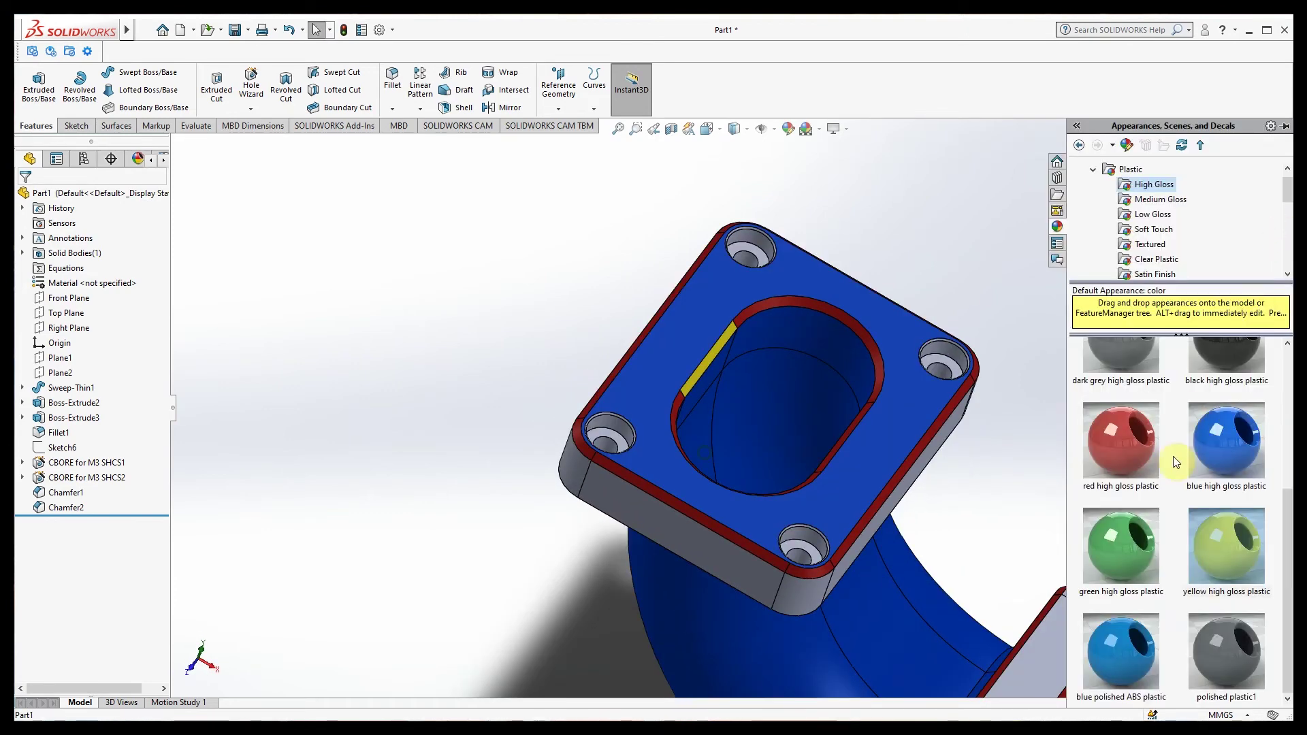
left_click_drag(1230, 552, 755, 308)
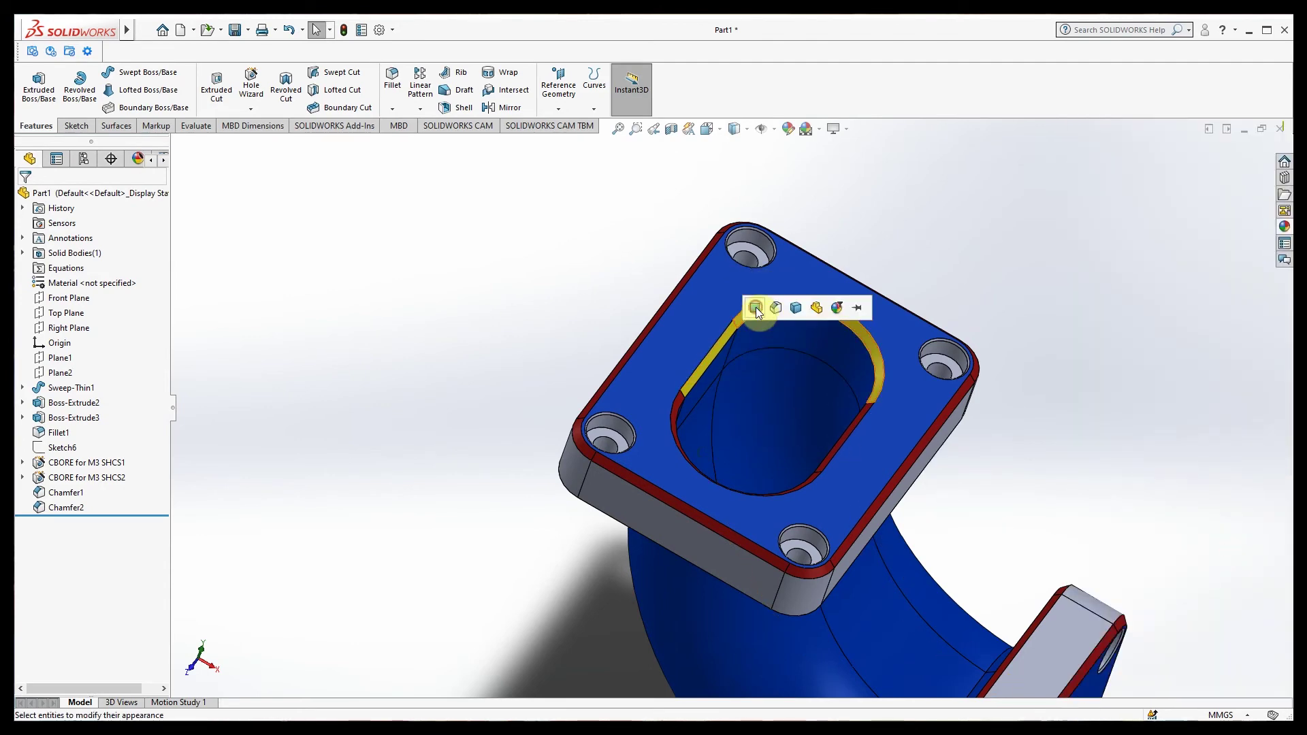
left_click(756, 308)
Step: Color the remaining straight and rounded chamfer faces of the upper flange's slot opening with yellow high gloss plastic
left_click(1282, 226)
left_click_drag(1214, 533, 852, 426)
left_click(853, 425)
middle_click_drag(960, 327, 943, 499)
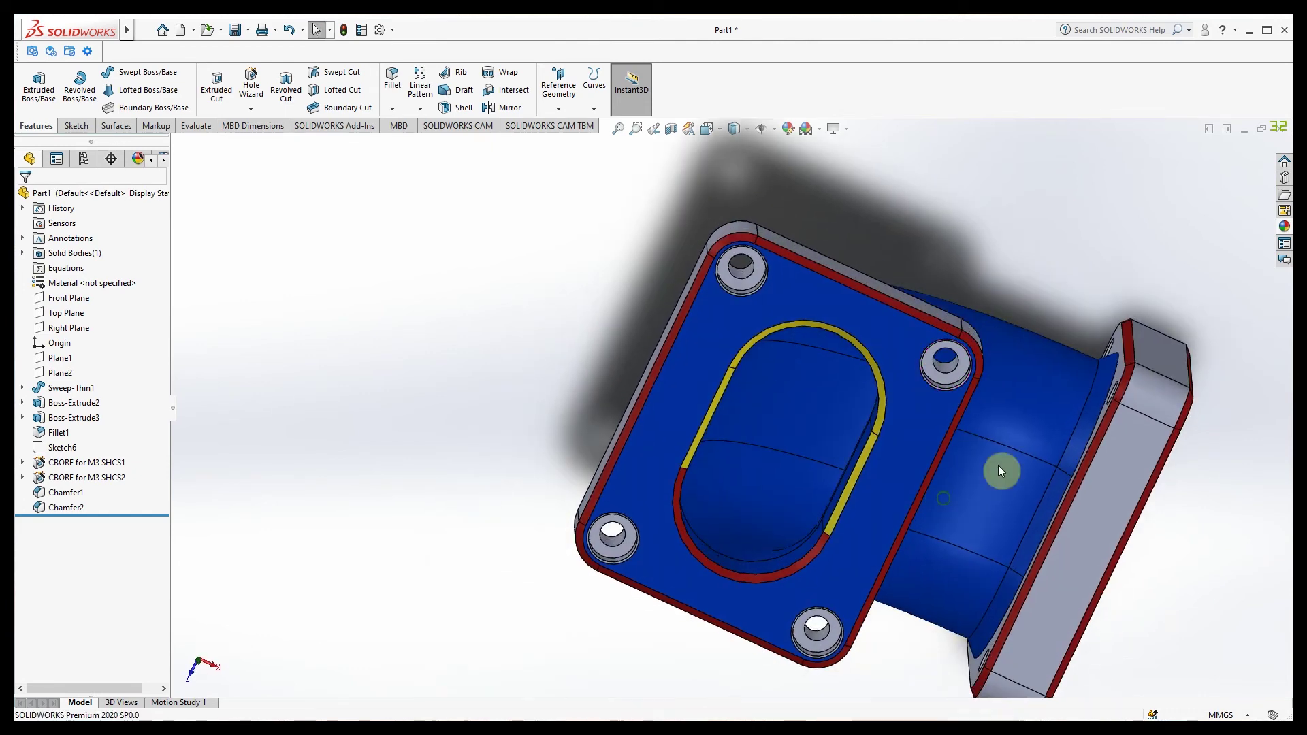
left_click(1283, 227)
left_click_drag(1245, 529, 749, 579)
left_click(749, 579)
Step: Apply yellow high gloss plastic to one rounded end and the upper straight chamfer face of the side flange's slot opening
middle_click_drag(779, 461, 876, 315)
middle_click_drag(940, 459, 912, 539)
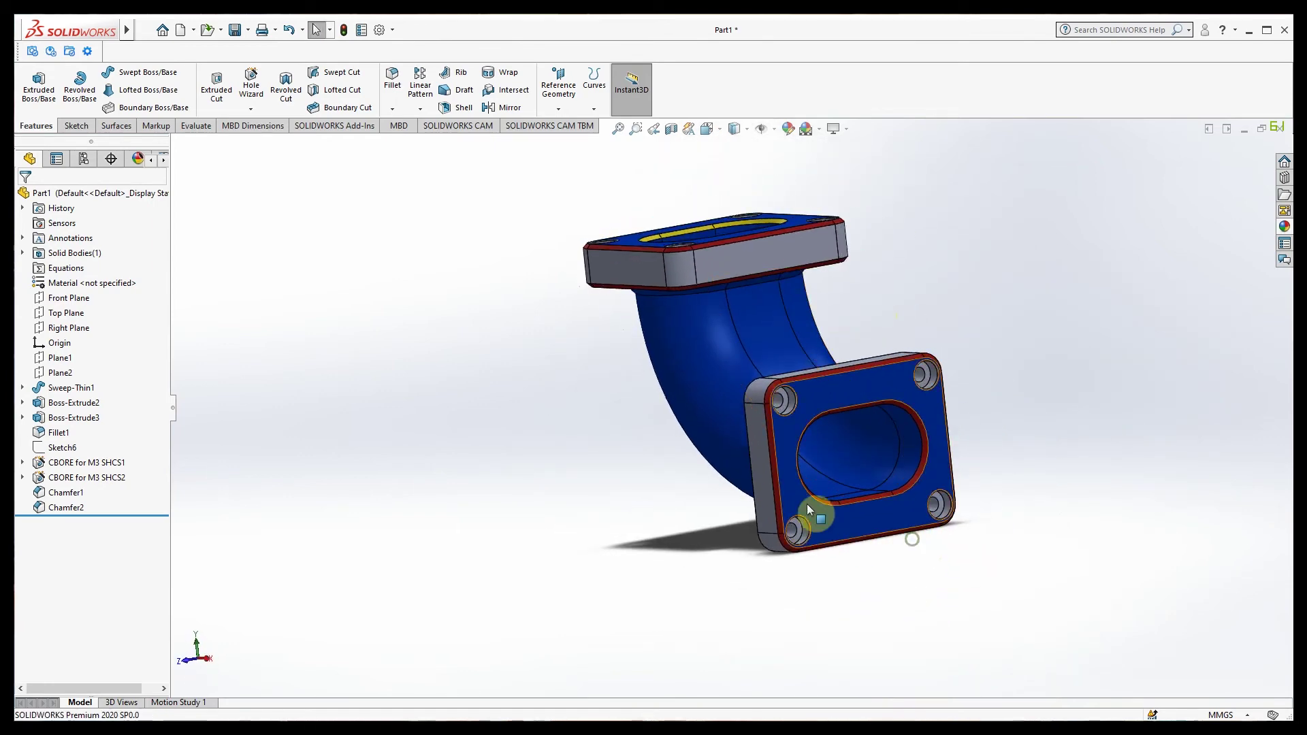
scroll(806, 504, "down", 3)
scroll(983, 444, "down", 2)
left_click(1285, 226)
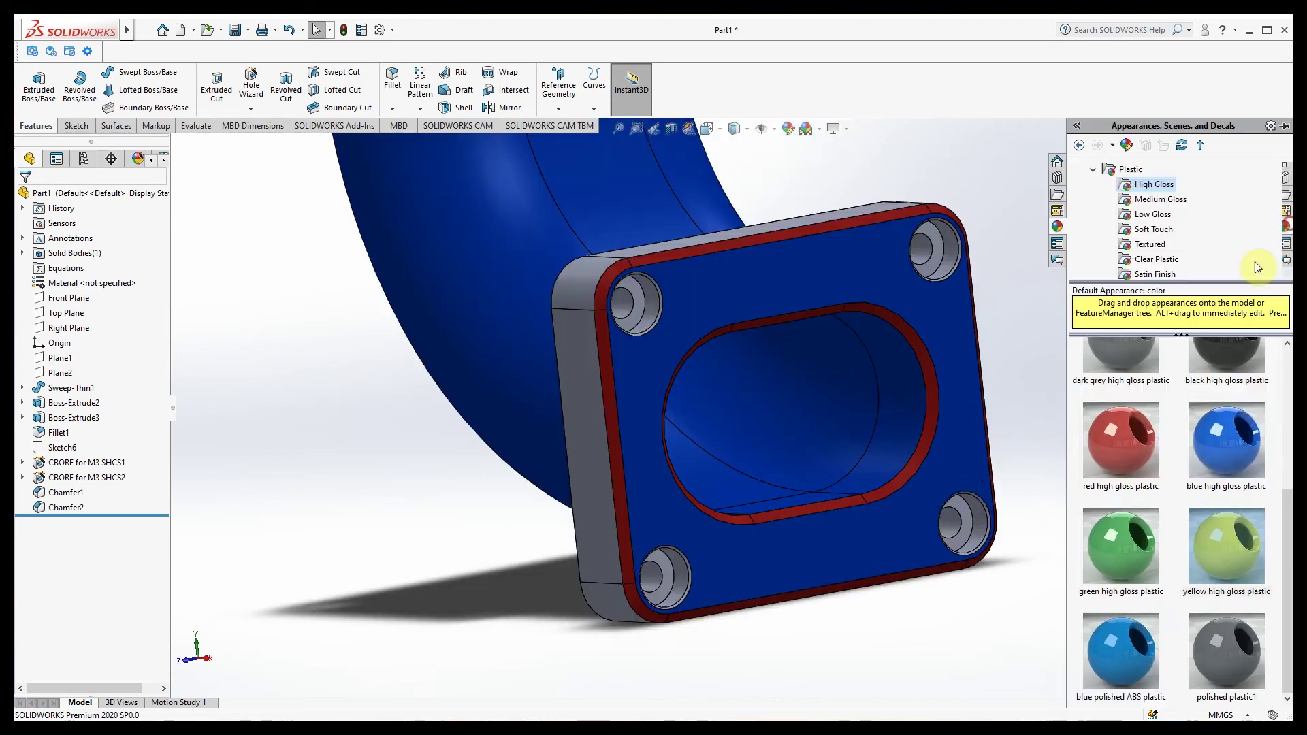
left_click_drag(1246, 555, 918, 463)
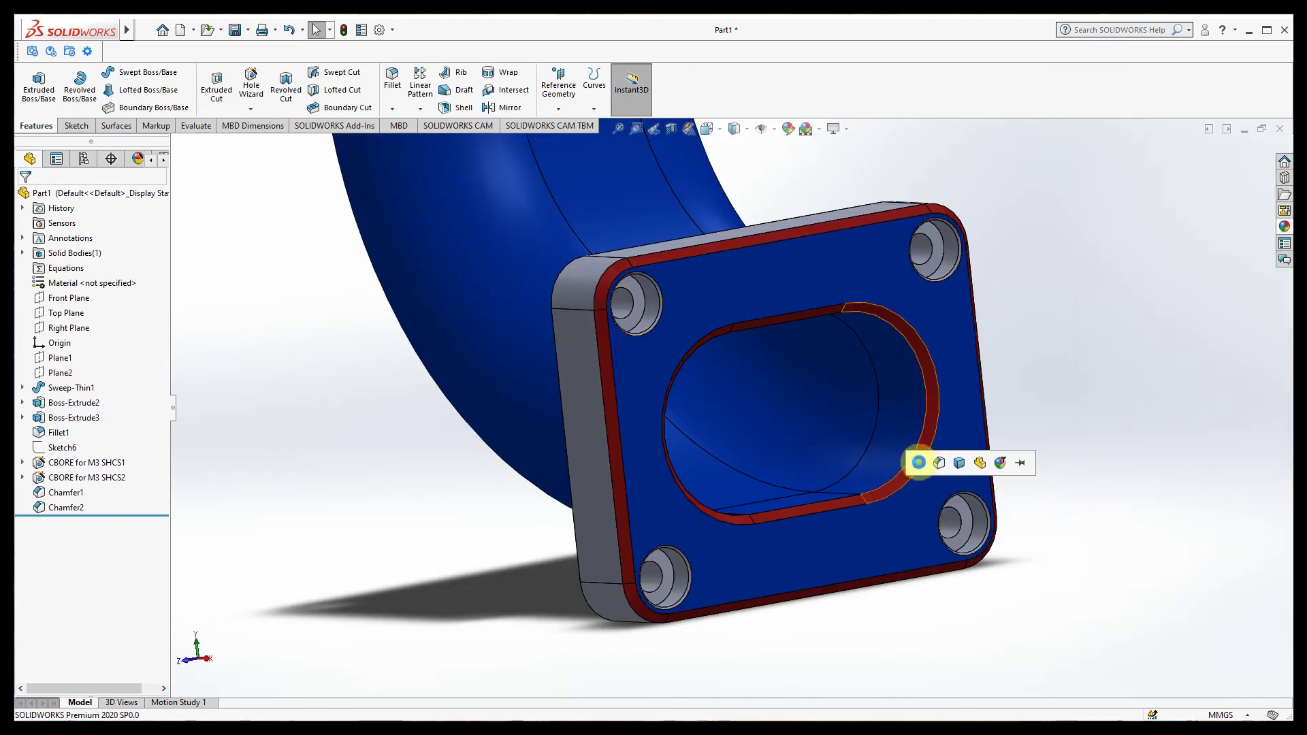
left_click(919, 462)
left_click(1284, 227)
left_click_drag(1222, 529, 766, 321)
left_click(766, 322)
Step: Color the lower straight and remaining rounded chamfer faces of the side flange's slot opening with yellow high gloss plastic
middle_click_drag(748, 430, 674, 417)
left_click(1284, 227)
left_click_drag(1215, 566, 595, 511)
left_click(1284, 226)
left_click_drag(1229, 549, 523, 512)
left_click(521, 510)
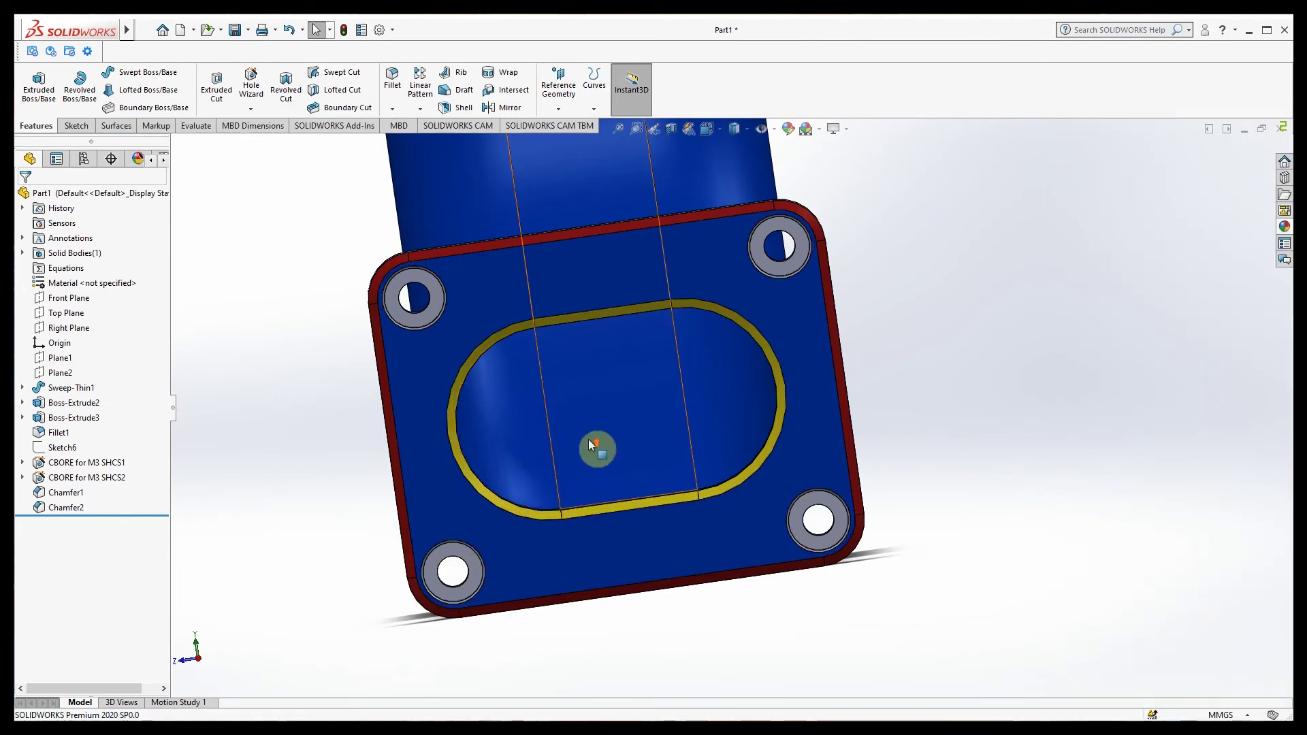
Step: Apply the green high gloss plastic appearance to the solid body, starting from the upper flange's side face
scroll(588, 439, "up", 3)
middle_click_drag(544, 475, 664, 481)
scroll(677, 476, "up", 1)
middle_click_drag(758, 196, 782, 254)
scroll(685, 186, "down", 2)
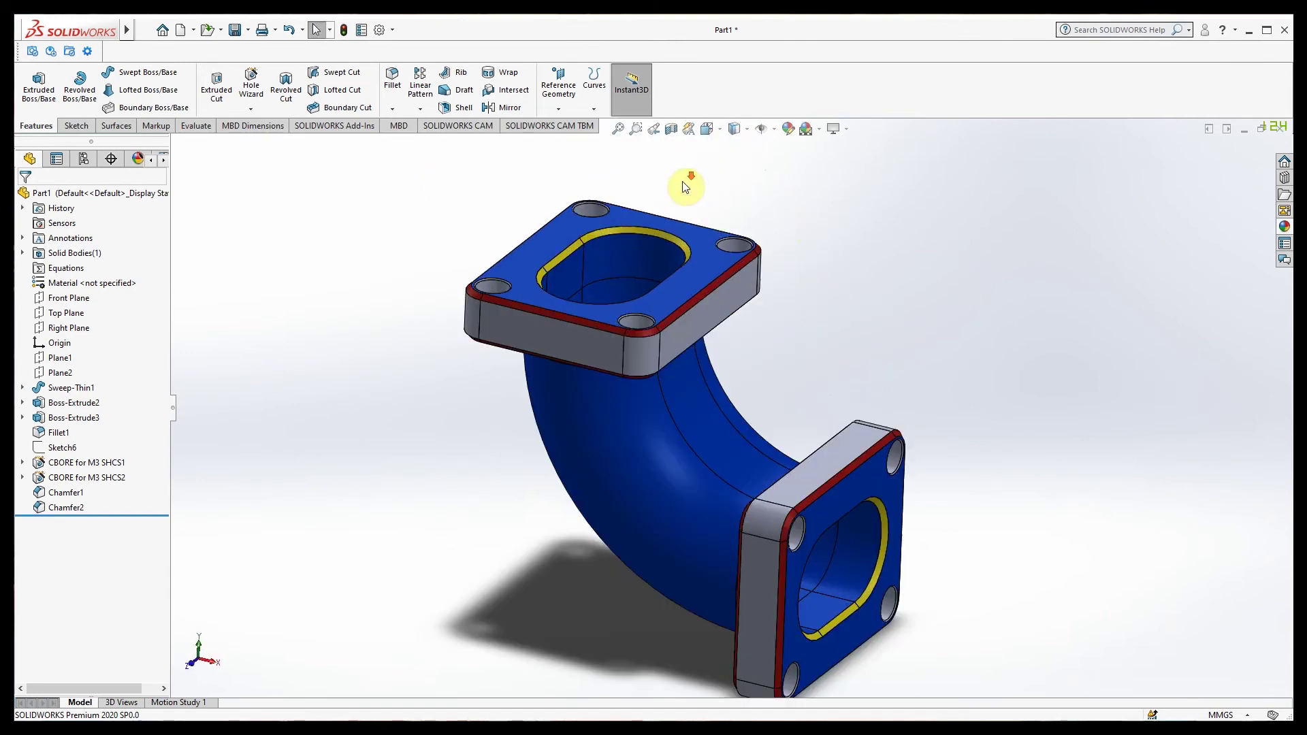
scroll(691, 199, "down", 2)
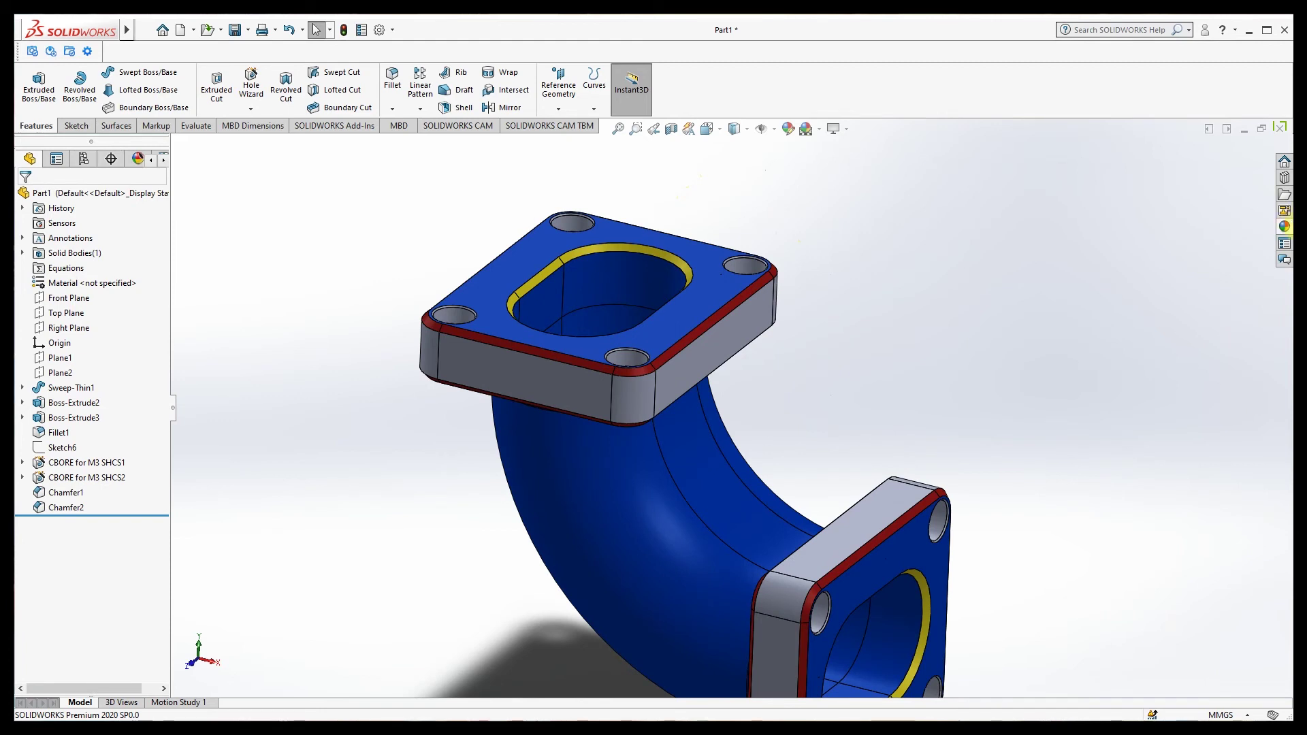
left_click(1286, 226)
left_click_drag(1125, 603, 591, 396)
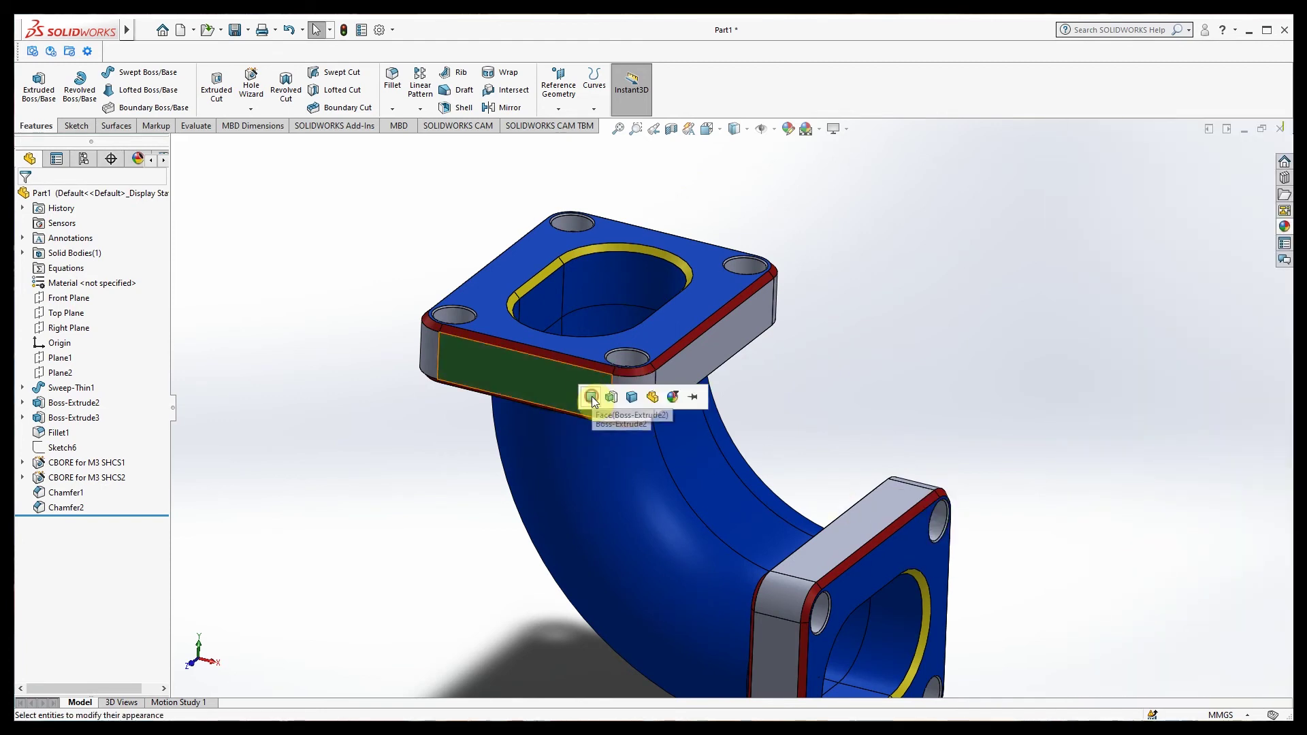
left_click(632, 399)
Step: Send the colored pipe elbow to KeyShot for rendering
key("f")
middle_click_drag(579, 509, 541, 508)
scroll(542, 508, "up", 3)
middle_click_drag(755, 610, 788, 619)
middle_click_drag(853, 584, 706, 612)
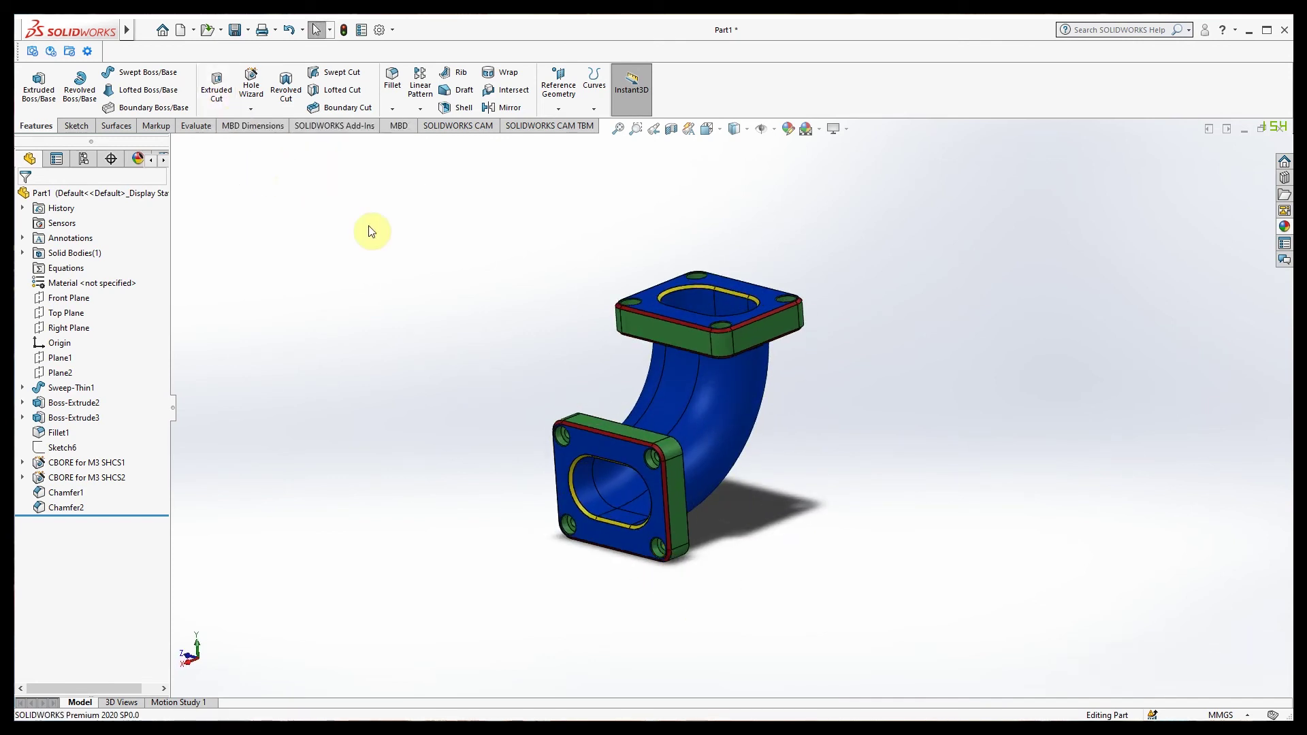
left_click(32, 52)
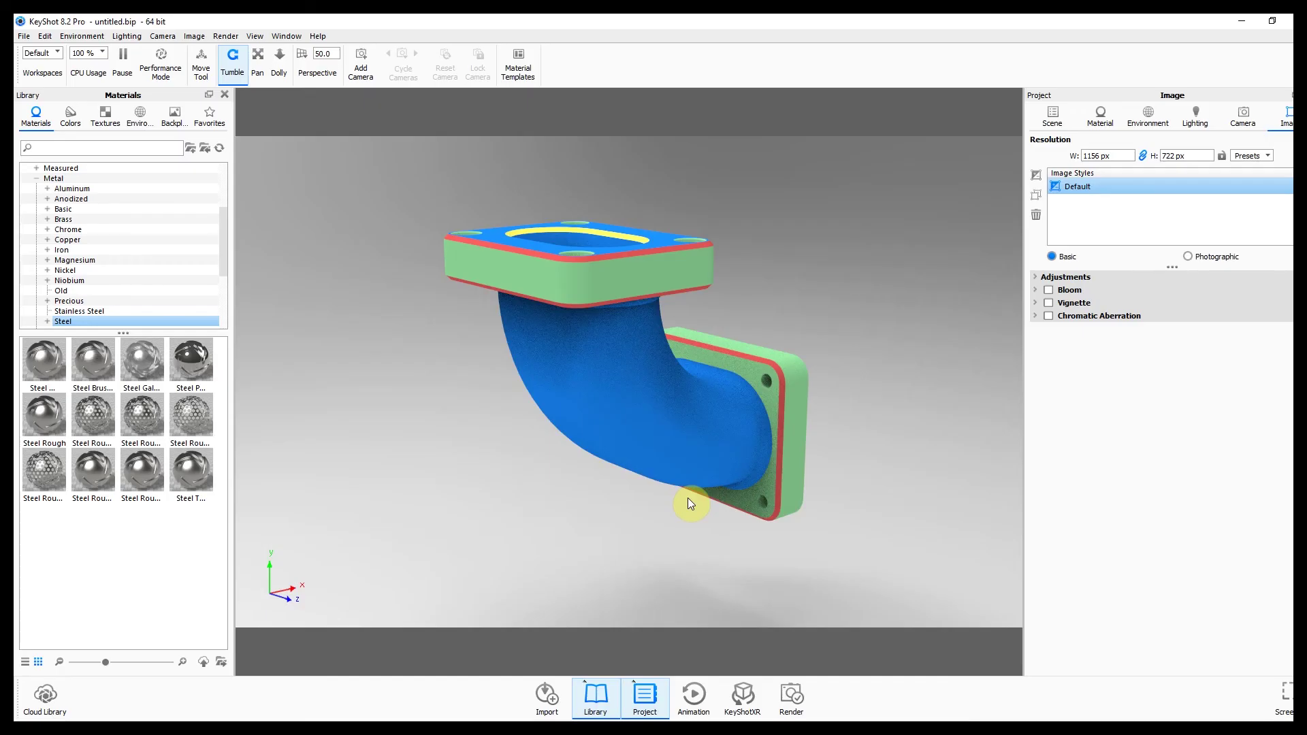
Step: Orient the elbow with both flange openings facing the camera and set the image resolution with the 1280 x 720 landscape preset
left_click_drag(723, 497, 525, 494)
scroll(528, 496, "down", 3)
left_click_drag(729, 516, 613, 507)
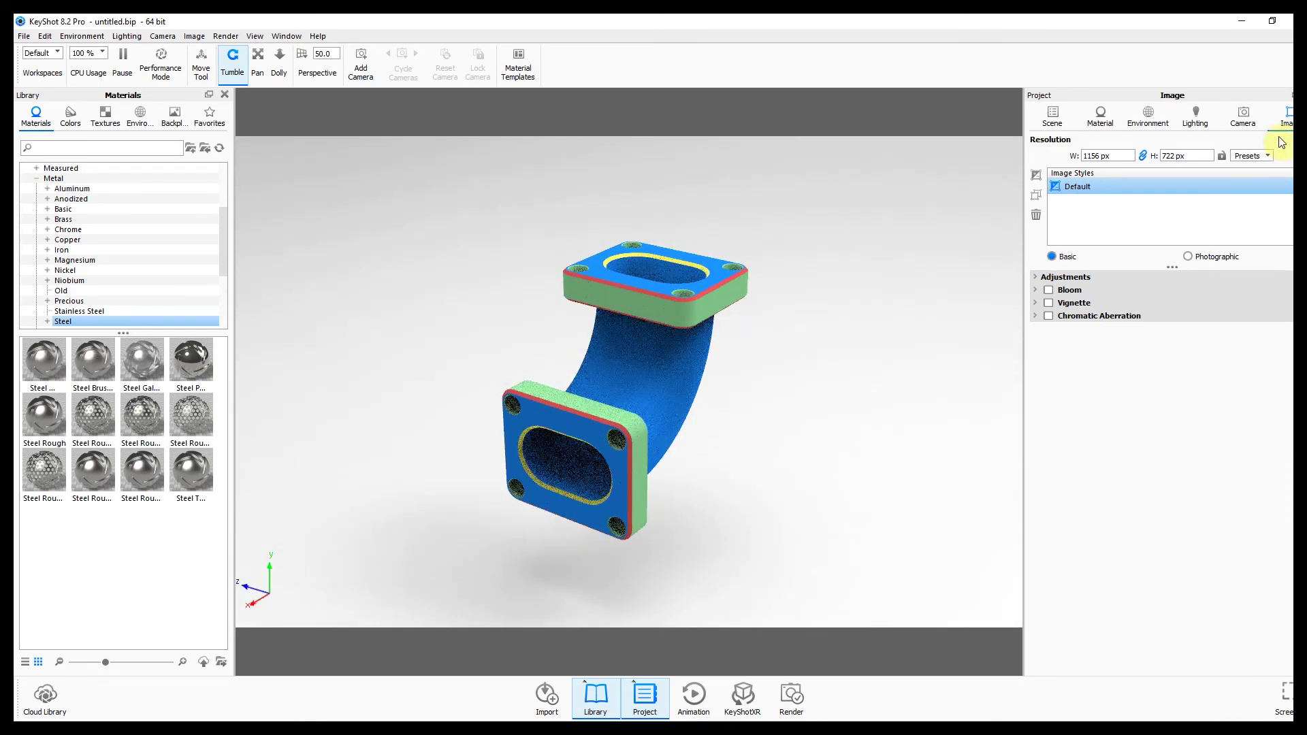
left_click(1267, 155)
mouse_move(1264, 171)
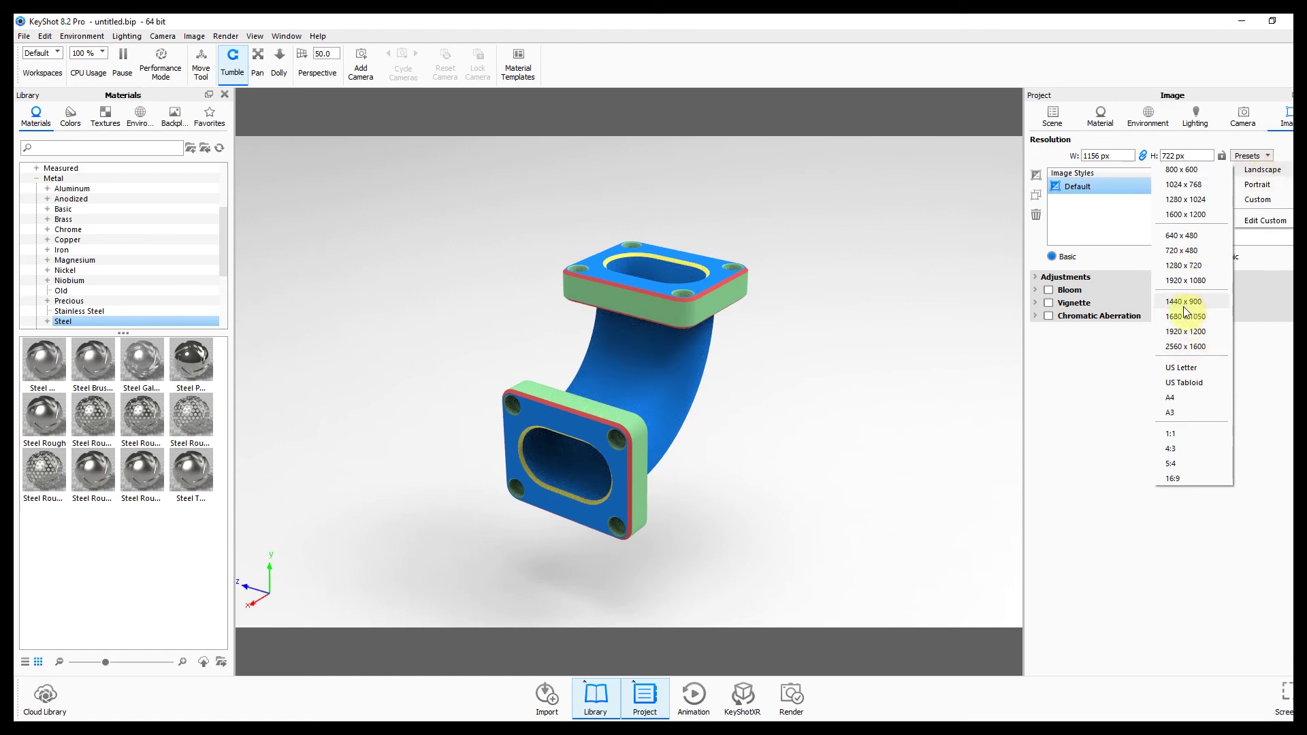
left_click(1188, 269)
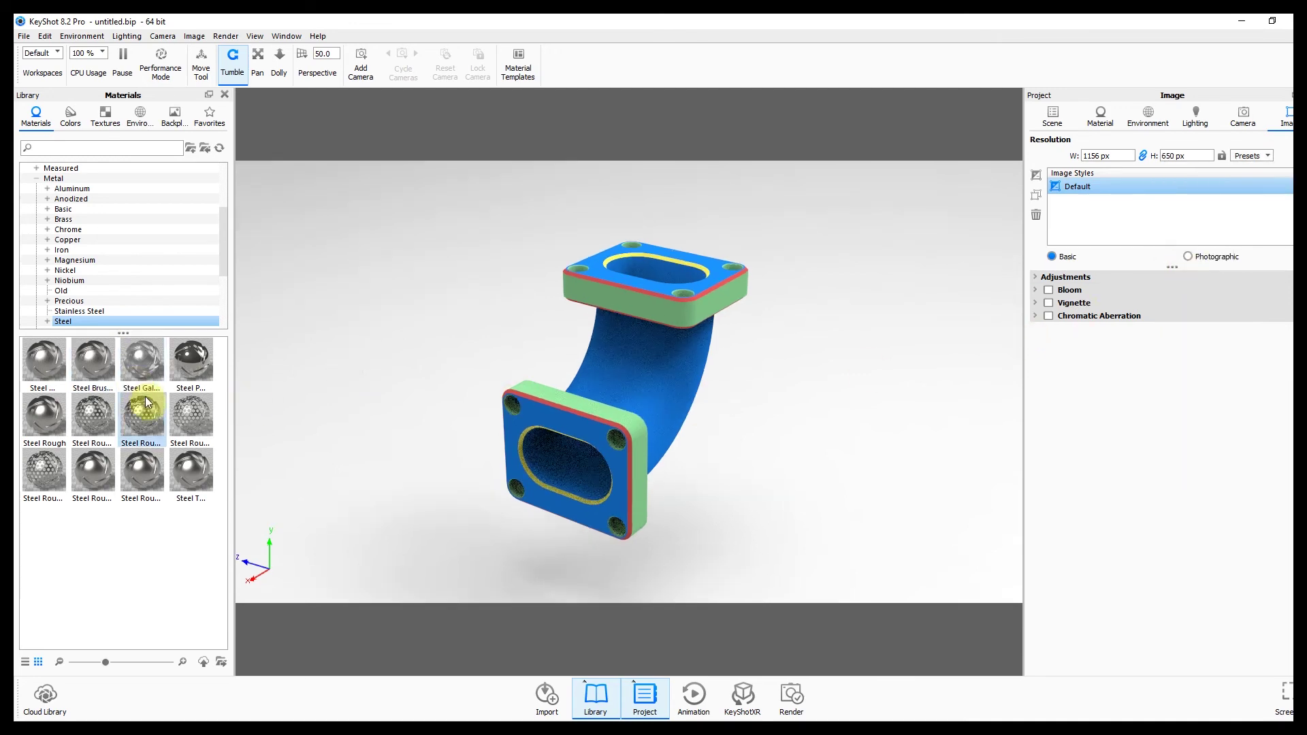
Step: Apply the Steel Rough material to the blue pipe surfaces and the green flange sides, without linking the duplicate materials
scroll(87, 239, "up", 4)
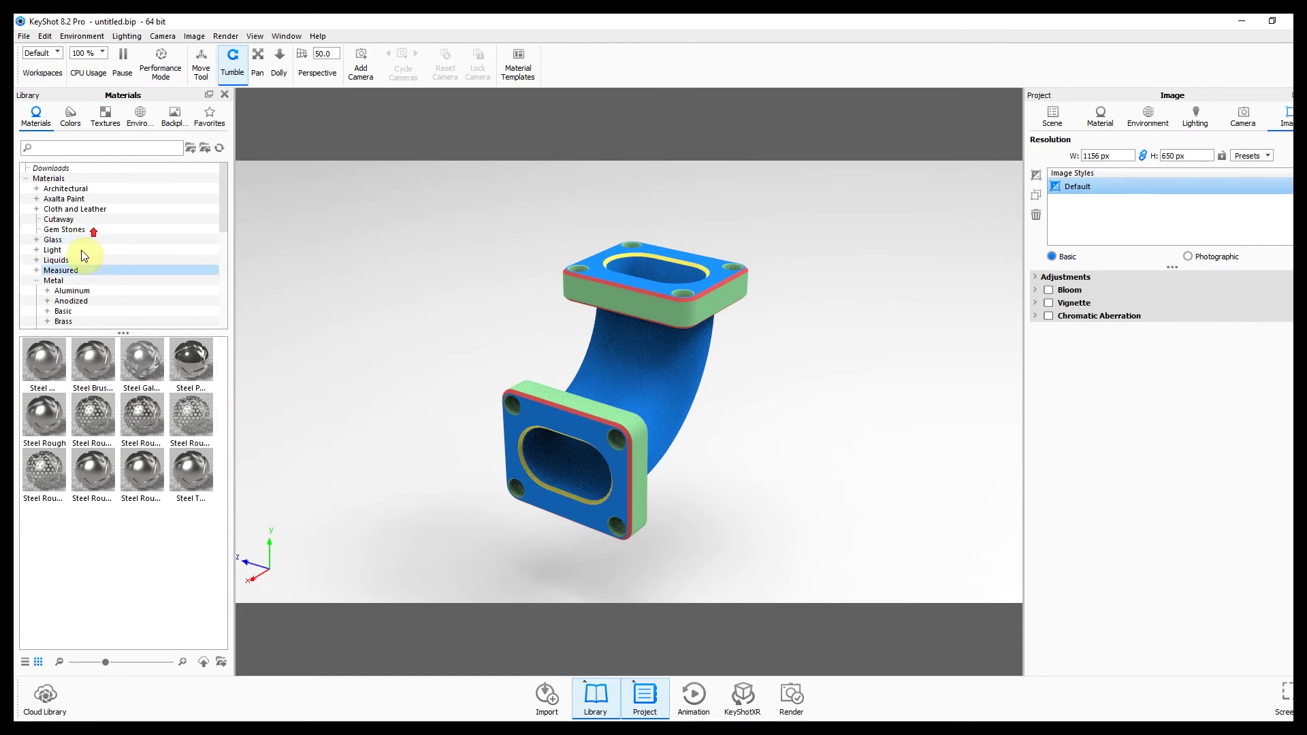
scroll(83, 286, "down", 4)
scroll(68, 245, "down", 3)
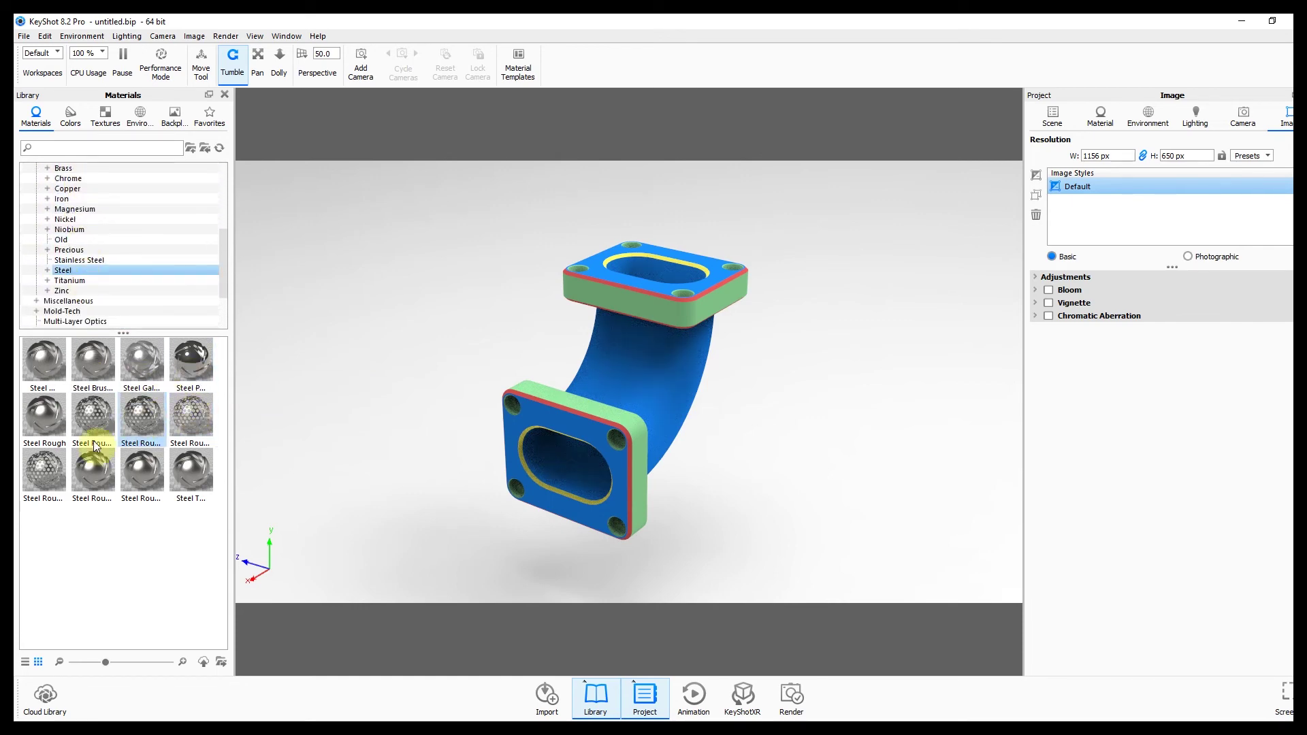
left_click_drag(45, 418, 648, 370)
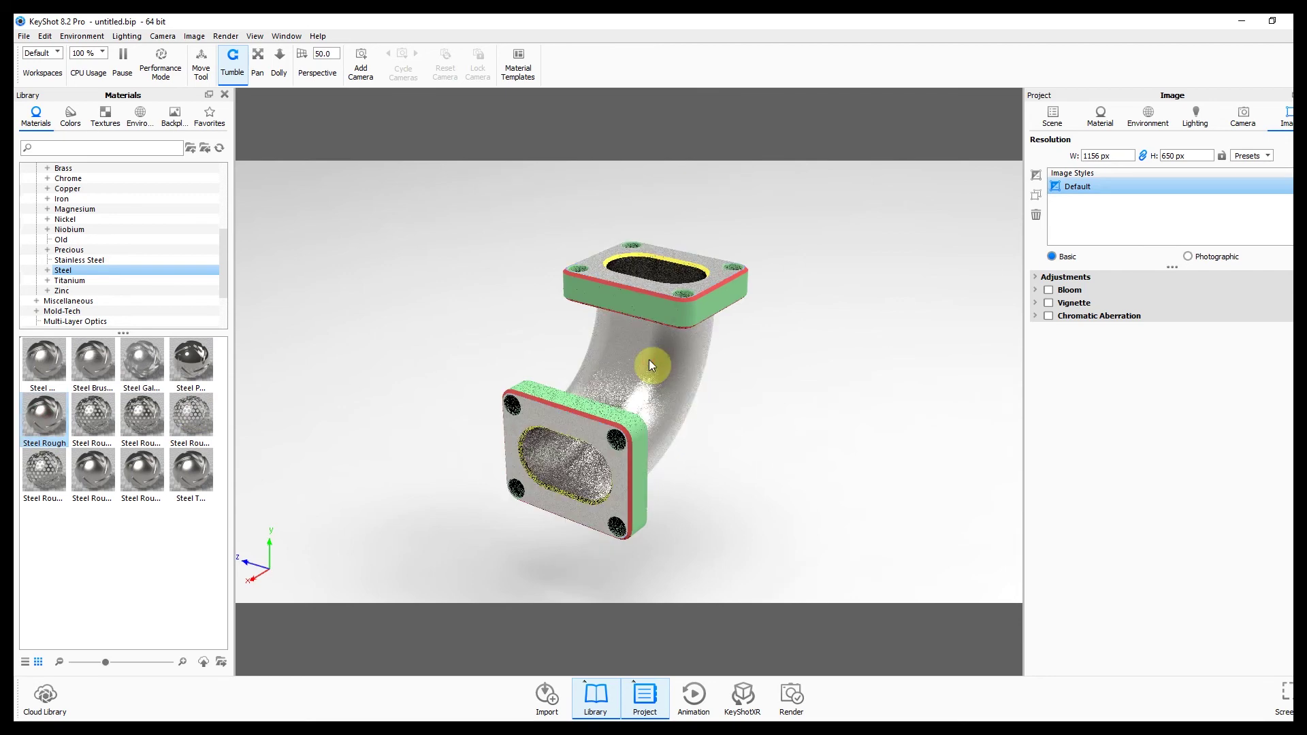
left_click(48, 415)
left_click_drag(48, 416, 622, 293)
left_click(761, 394)
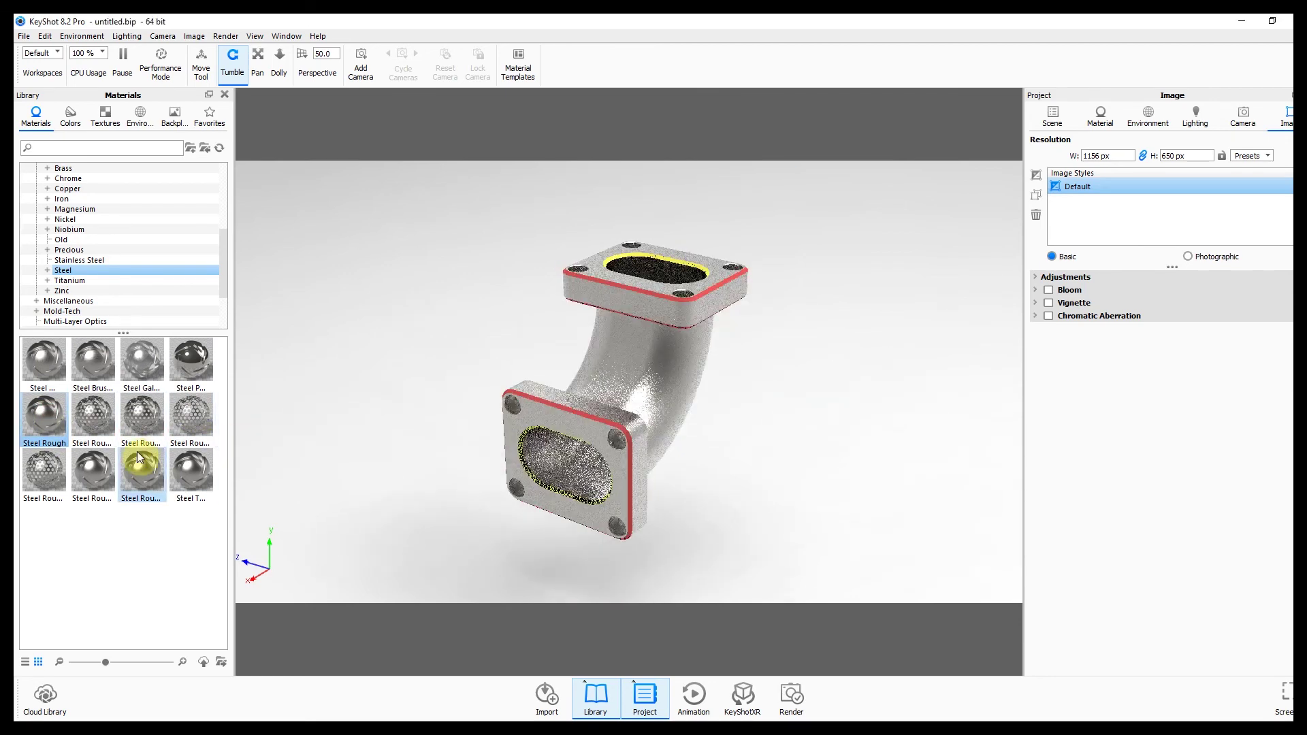
Step: Apply Steel Rough to the yellow slot chamfers and the red outer chamfers of the flanges, without linking the duplicates
left_click_drag(42, 411, 643, 254)
left_click(789, 388)
left_click_drag(51, 428, 603, 281)
left_click(791, 389)
left_click_drag(783, 402, 627, 516)
left_click_drag(627, 327, 692, 444)
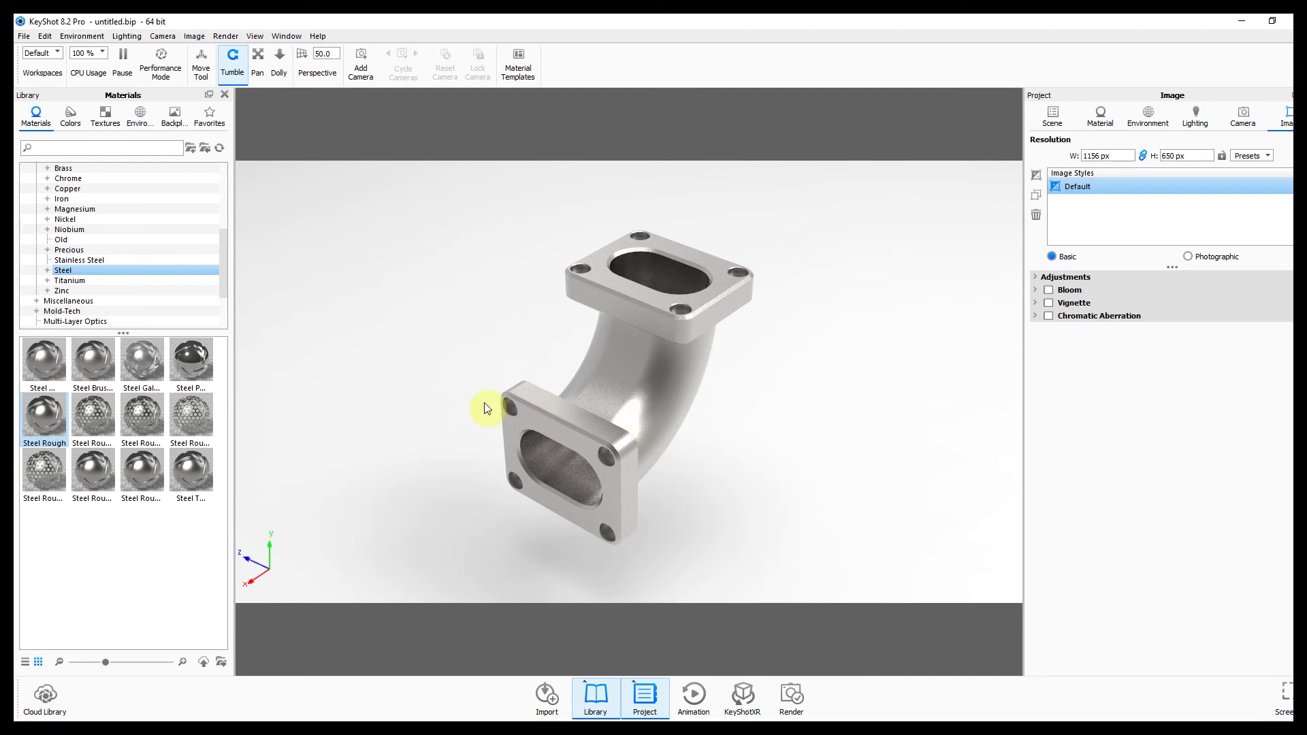
Step: Apply the metallic red paint to the outer and slot chamfers of both flanges, without linking the duplicate materials
scroll(90, 283, "up", 2)
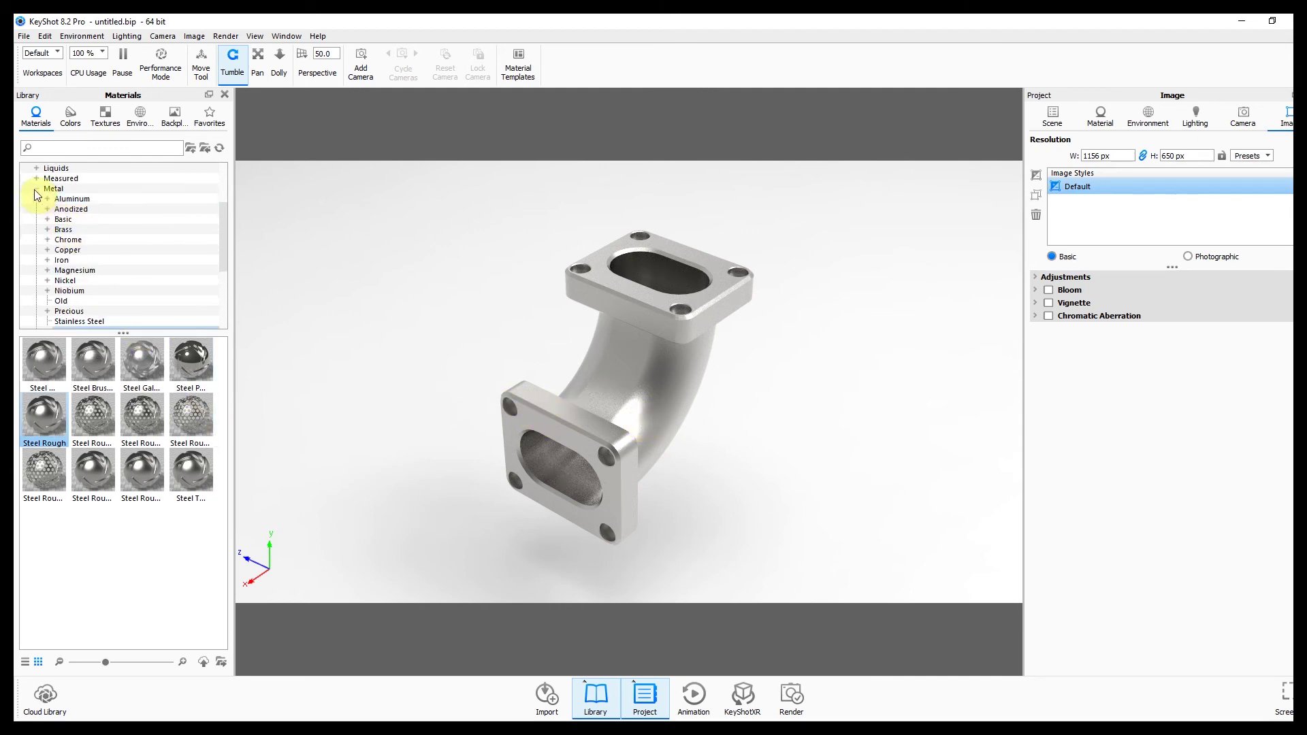
left_click(37, 190)
left_click(54, 260)
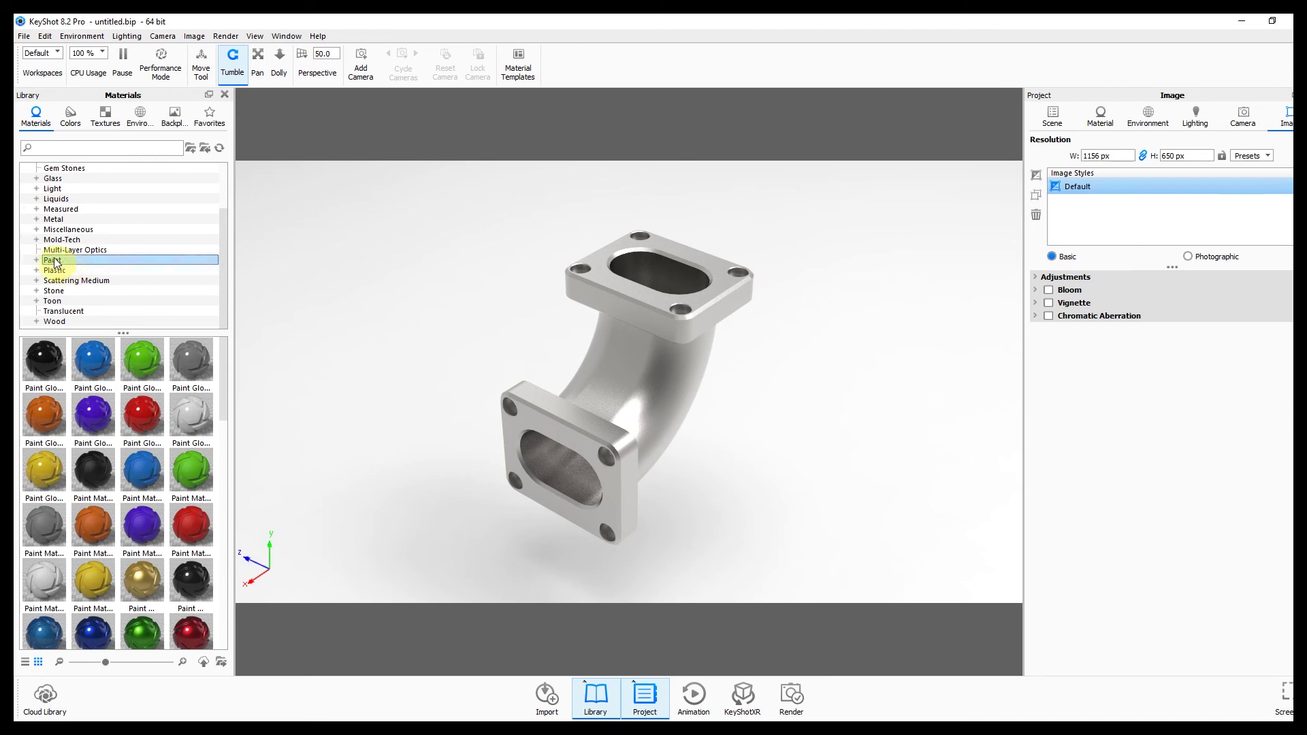
scroll(190, 468, "down", 3)
mouse_move(190, 476)
left_mouse_down()
mouse_move(463, 417)
mouse_move(625, 298)
left_mouse_up()
left_click_drag(197, 475, 631, 251)
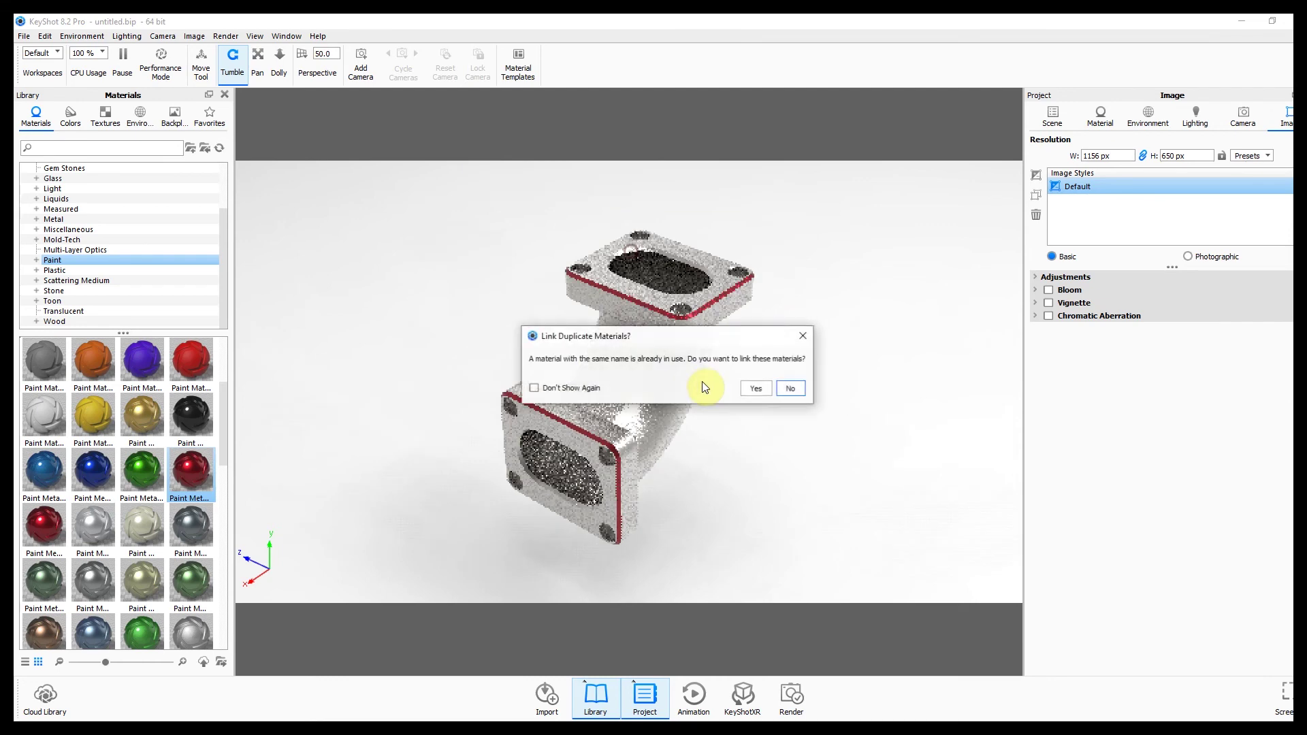
left_click(793, 391)
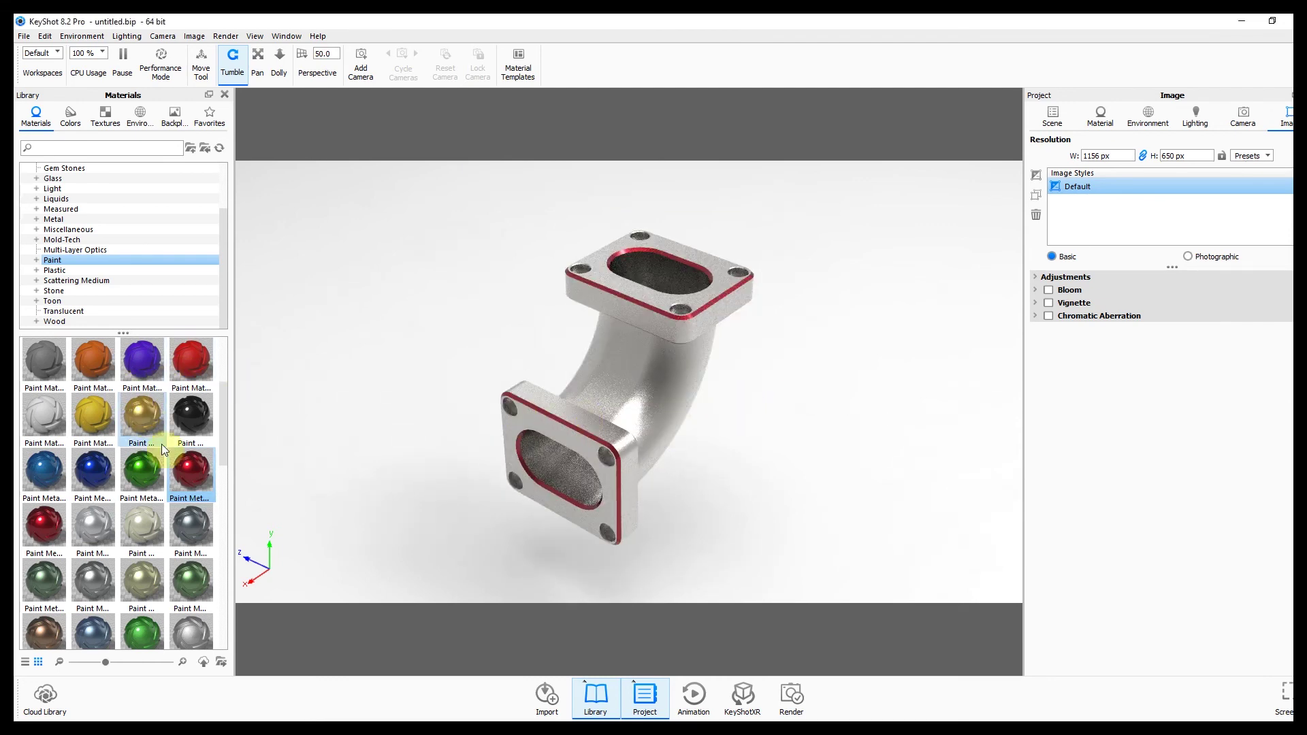
Step: Apply the metallic red paint to the curved pipe and the flange sides, without linking the duplicate materials
mouse_move(191, 477)
left_mouse_down()
mouse_move(436, 460)
mouse_move(656, 354)
left_mouse_up()
left_click(791, 389)
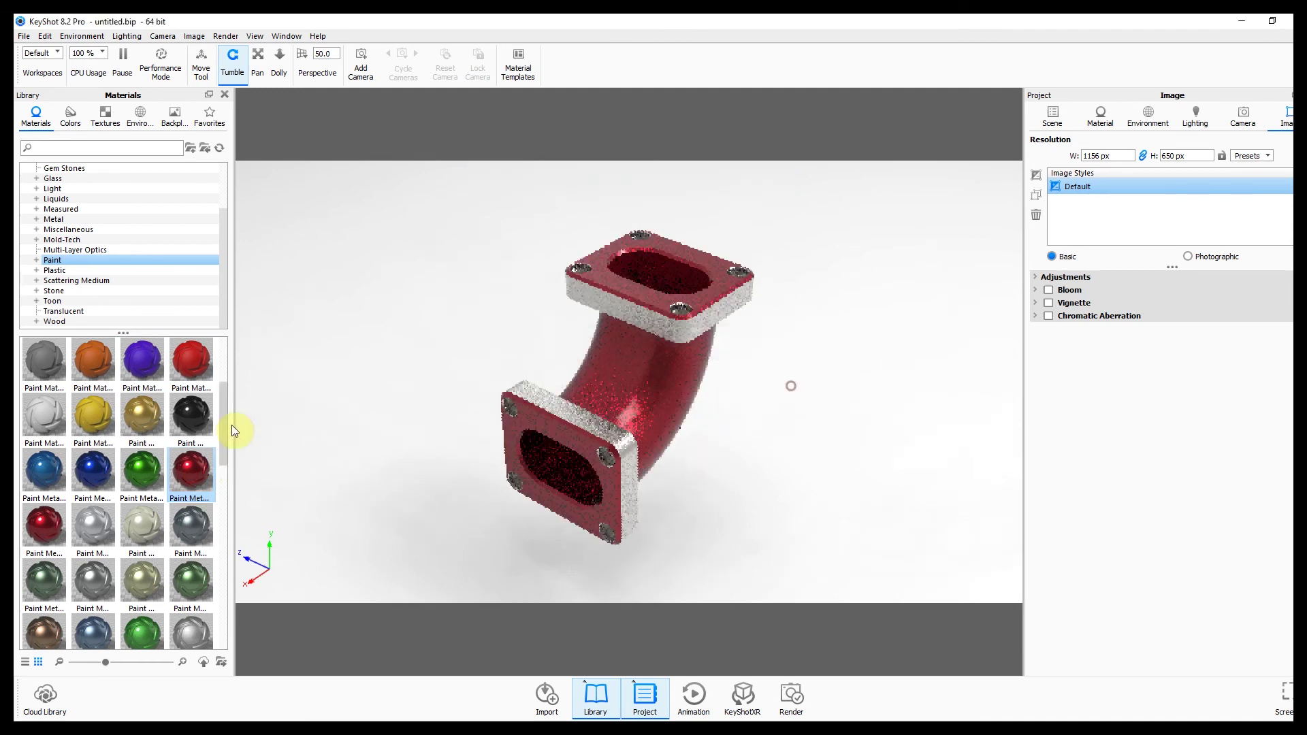
left_click_drag(214, 460, 629, 308)
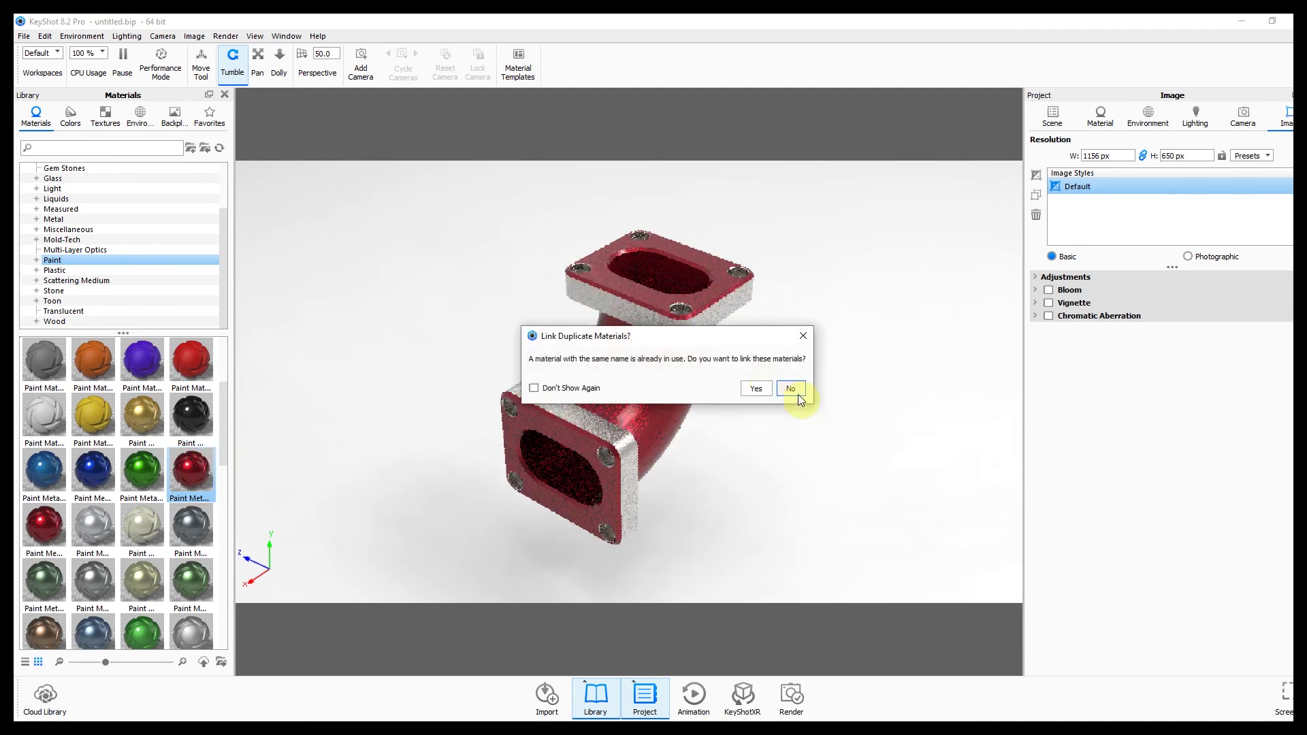
left_click(798, 390)
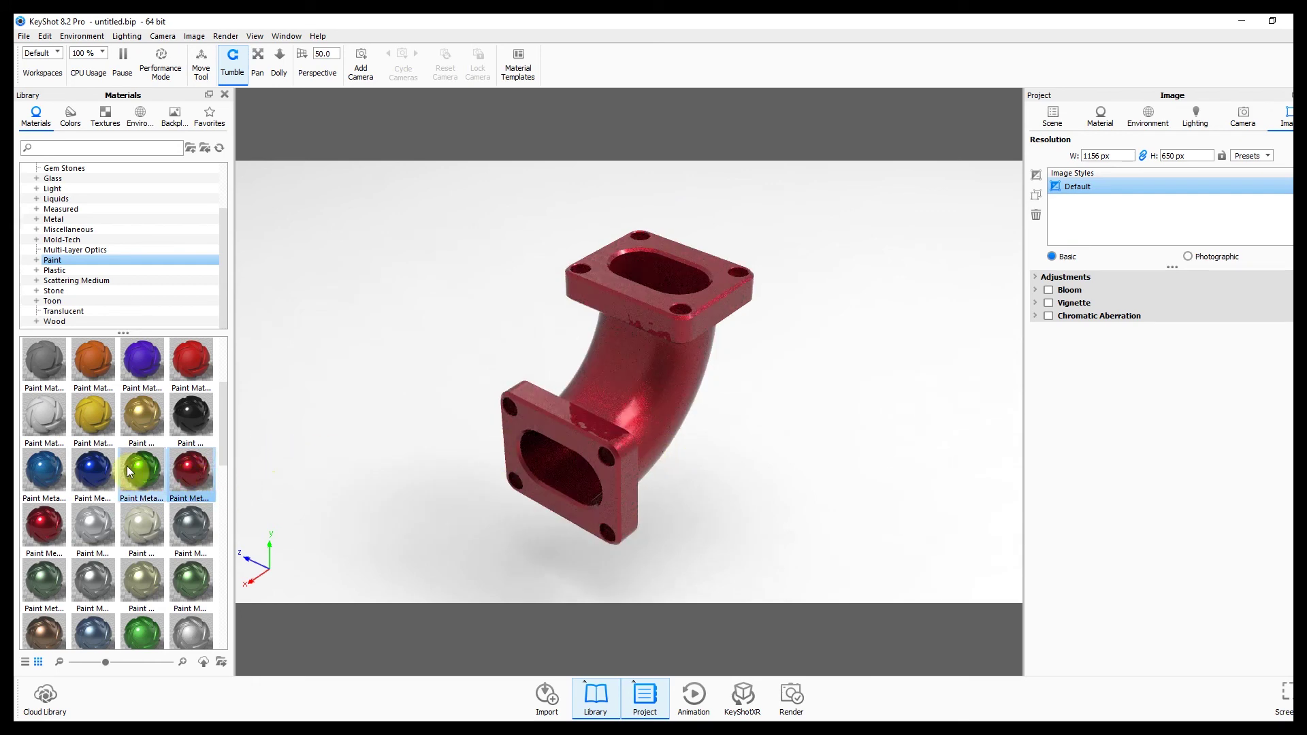
Step: Apply yellow paint to the outer and slot chamfers of both flanges and browse the other paints
scroll(150, 482, "down", 10)
mouse_move(143, 400)
left_mouse_down()
mouse_move(560, 326)
mouse_move(606, 288)
left_mouse_up()
mouse_move(147, 515)
left_mouse_down()
mouse_move(344, 472)
mouse_move(627, 251)
mouse_move(601, 389)
mouse_move(663, 450)
left_mouse_up()
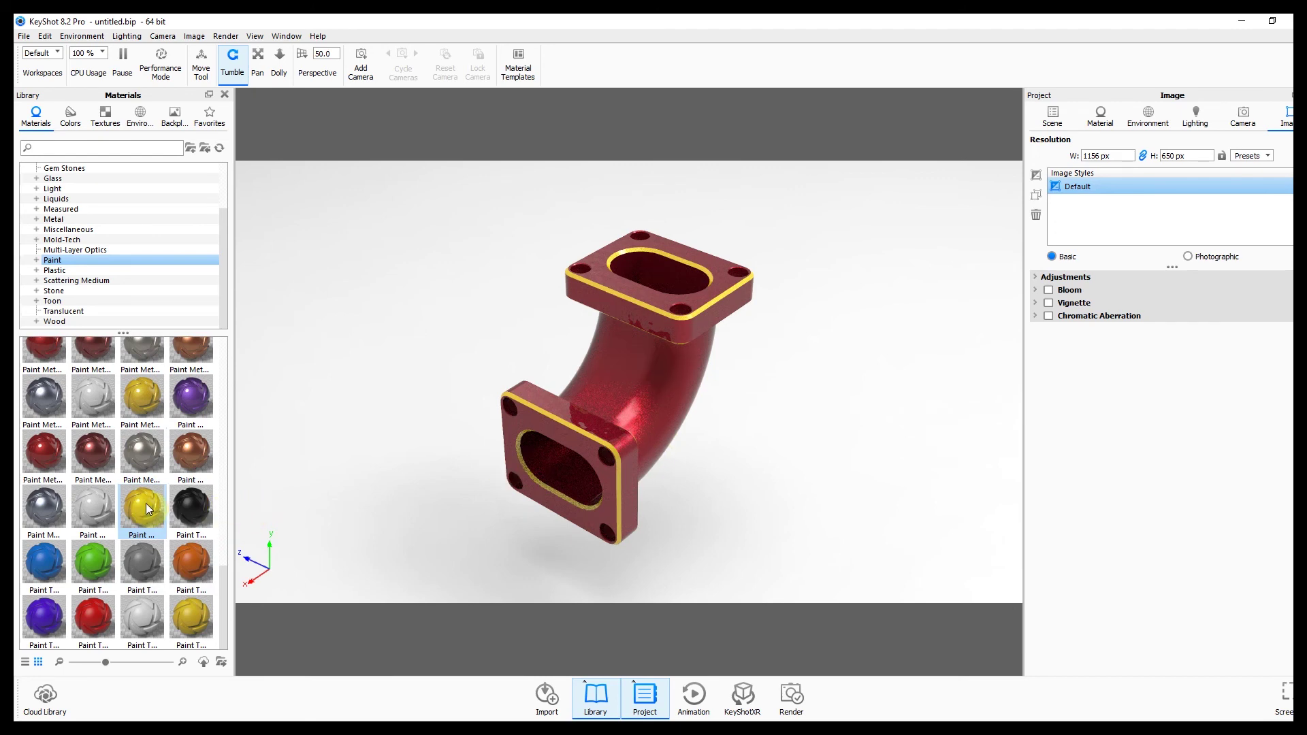
left_click_drag(183, 534, 182, 534)
scroll(183, 534, "up", 3)
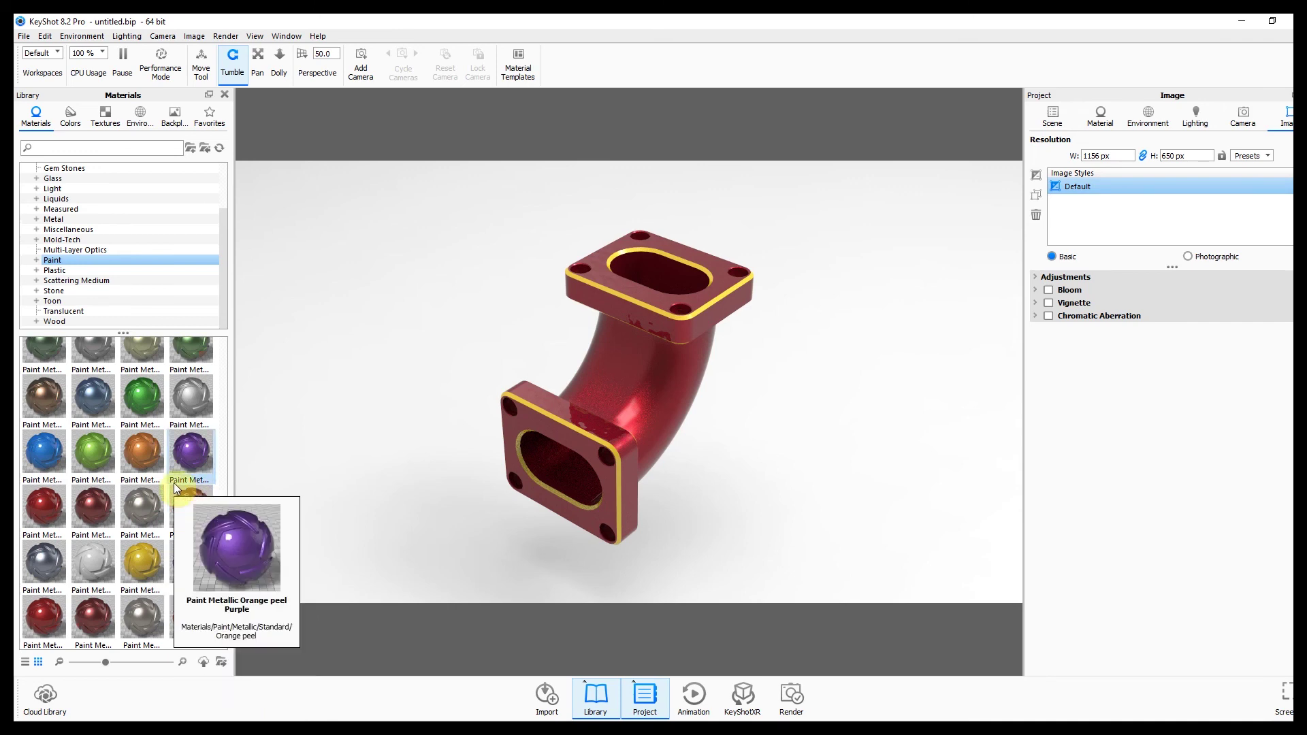
scroll(174, 488, "down", 3)
scroll(188, 509, "up", 5)
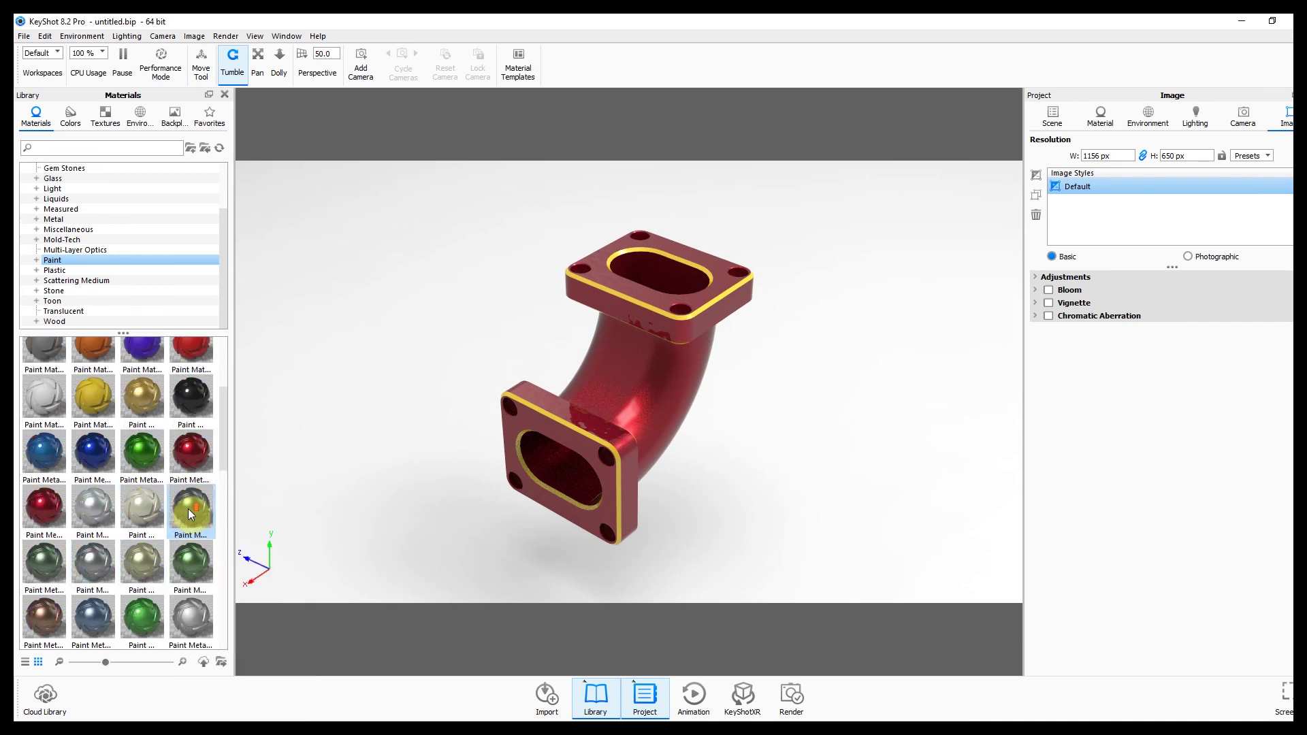
Step: Reapply the metallic red paint to the pipe and the upper flange's side, keeping the duplicate materials unlinked
mouse_move(194, 611)
left_mouse_down()
mouse_move(482, 541)
mouse_move(626, 377)
left_mouse_up()
left_click(790, 388)
mouse_move(204, 610)
left_mouse_down()
mouse_move(353, 556)
mouse_move(649, 294)
left_mouse_up()
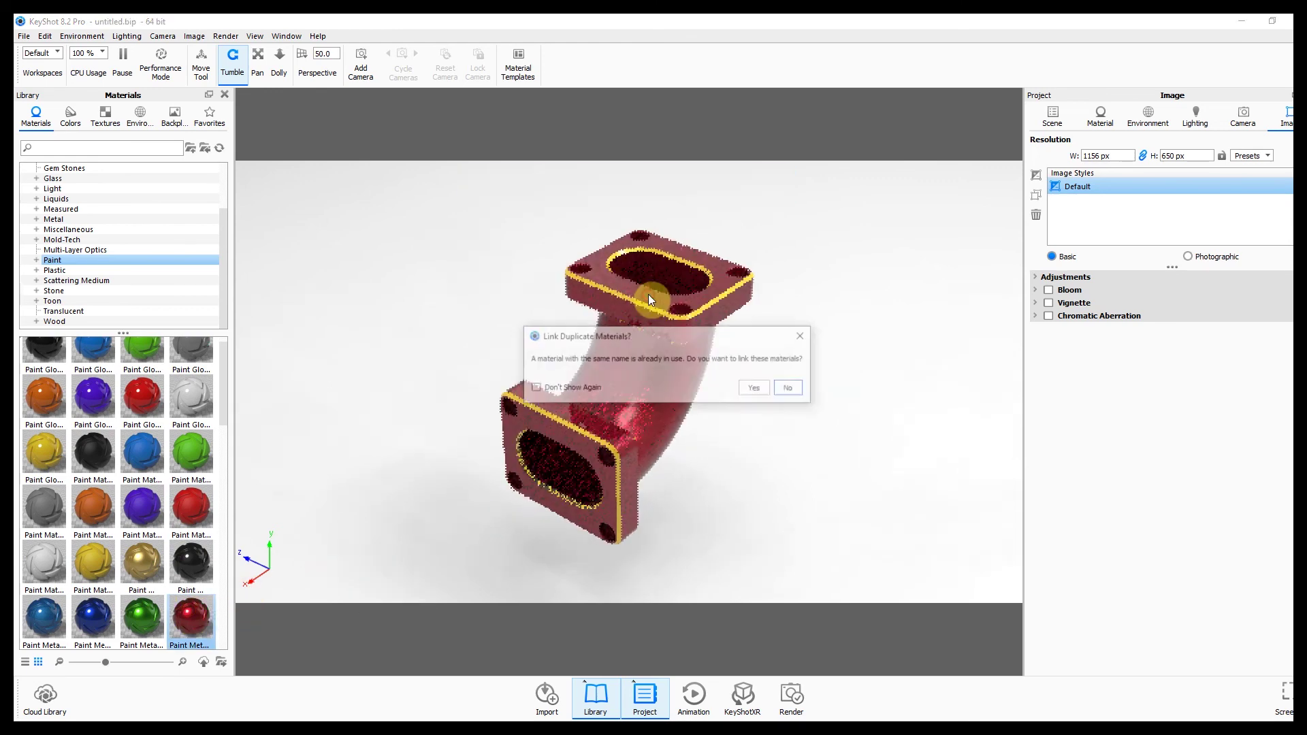
left_click(790, 388)
left_click_drag(196, 565, 629, 298)
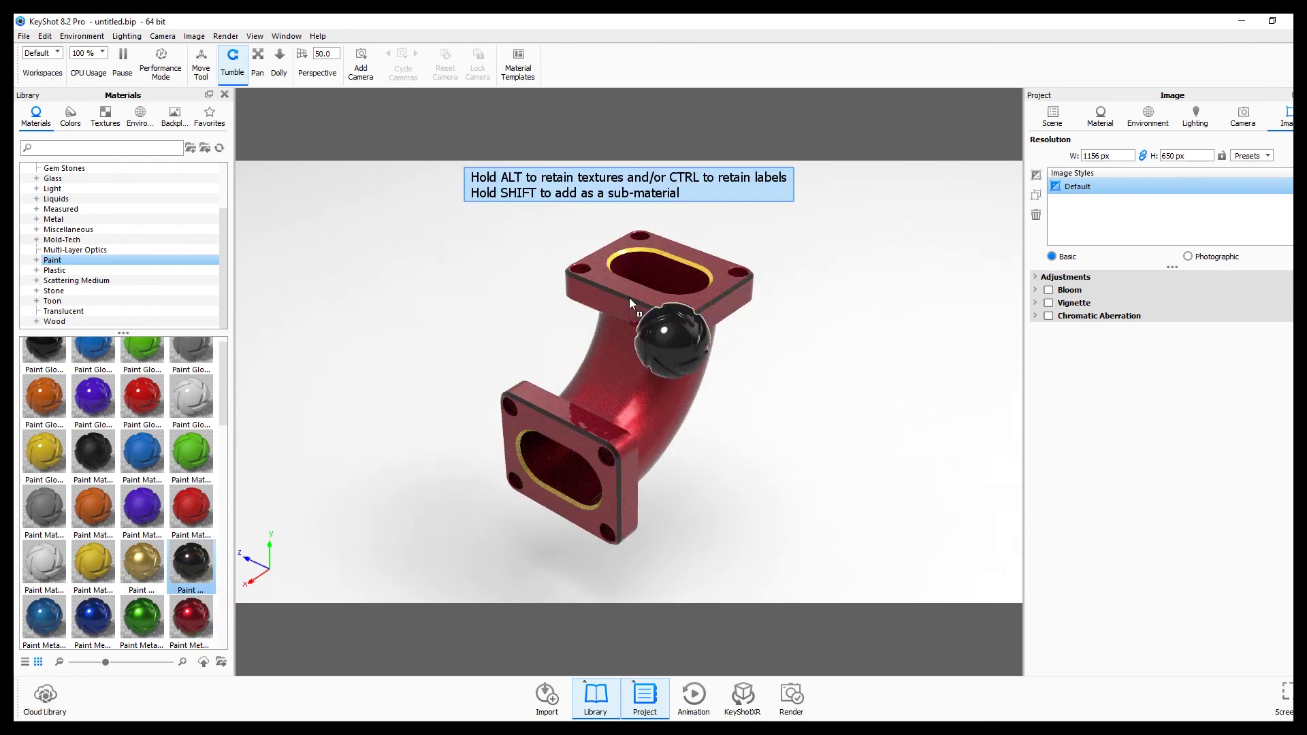
mouse_move(629, 296)
left_mouse_down()
mouse_move(186, 533)
mouse_move(189, 567)
left_mouse_up()
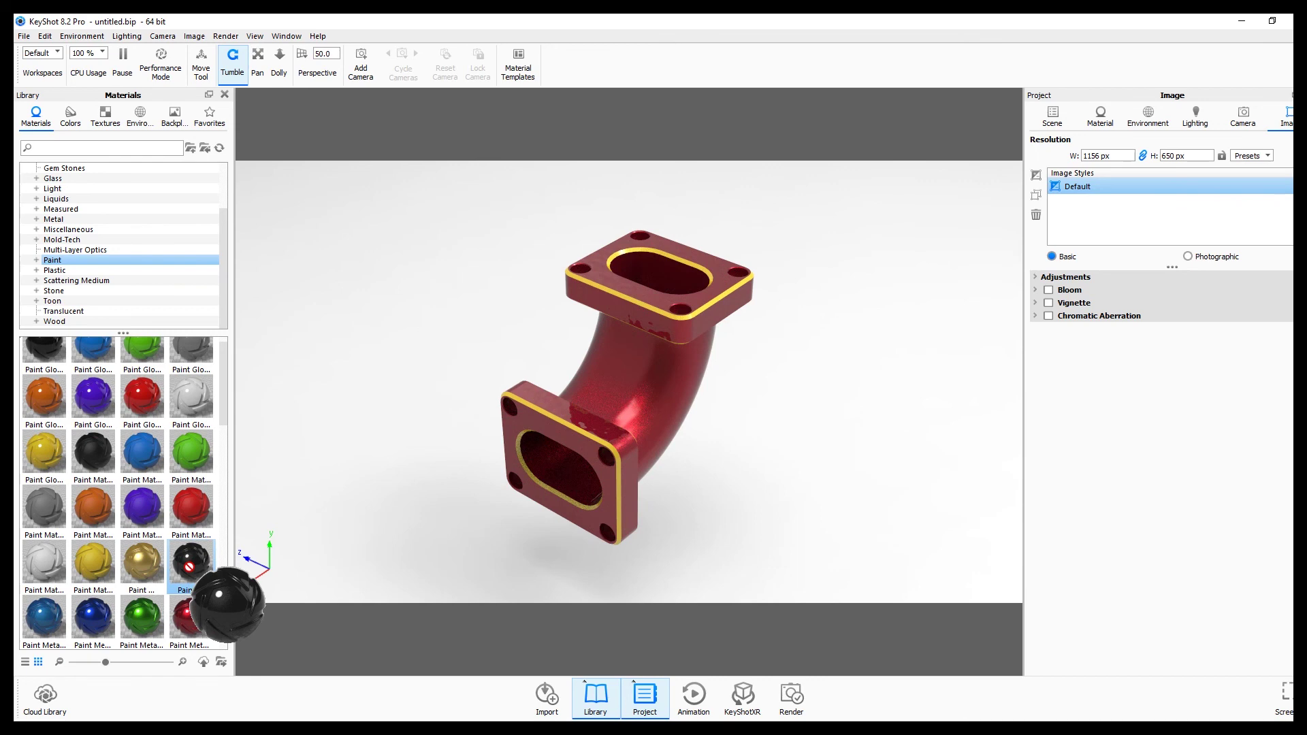
left_click_drag(190, 567, 336, 536)
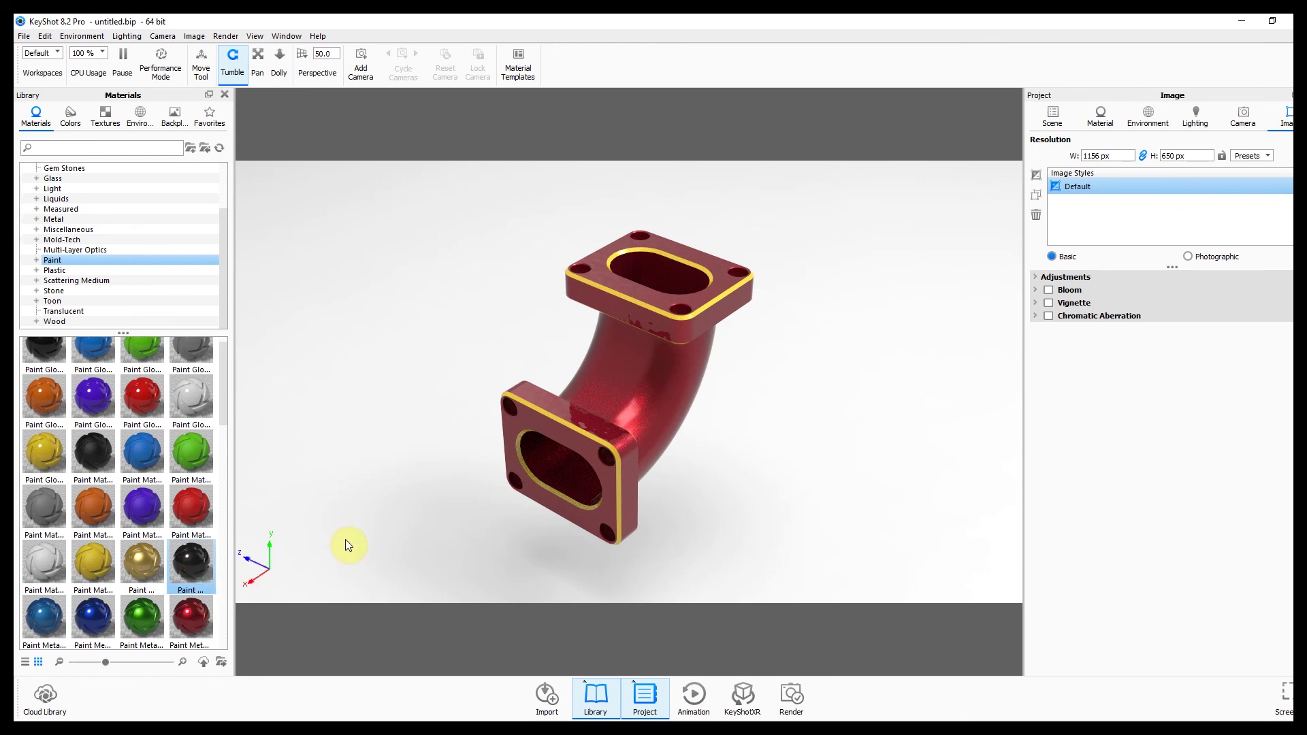
Step: Apply the black paint to the outer and slot chamfers of both flanges, without linking the duplicate materials
mouse_move(504, 555)
left_mouse_down()
mouse_move(513, 528)
mouse_move(470, 528)
mouse_move(338, 579)
left_mouse_up()
left_click_drag(479, 537, 590, 526)
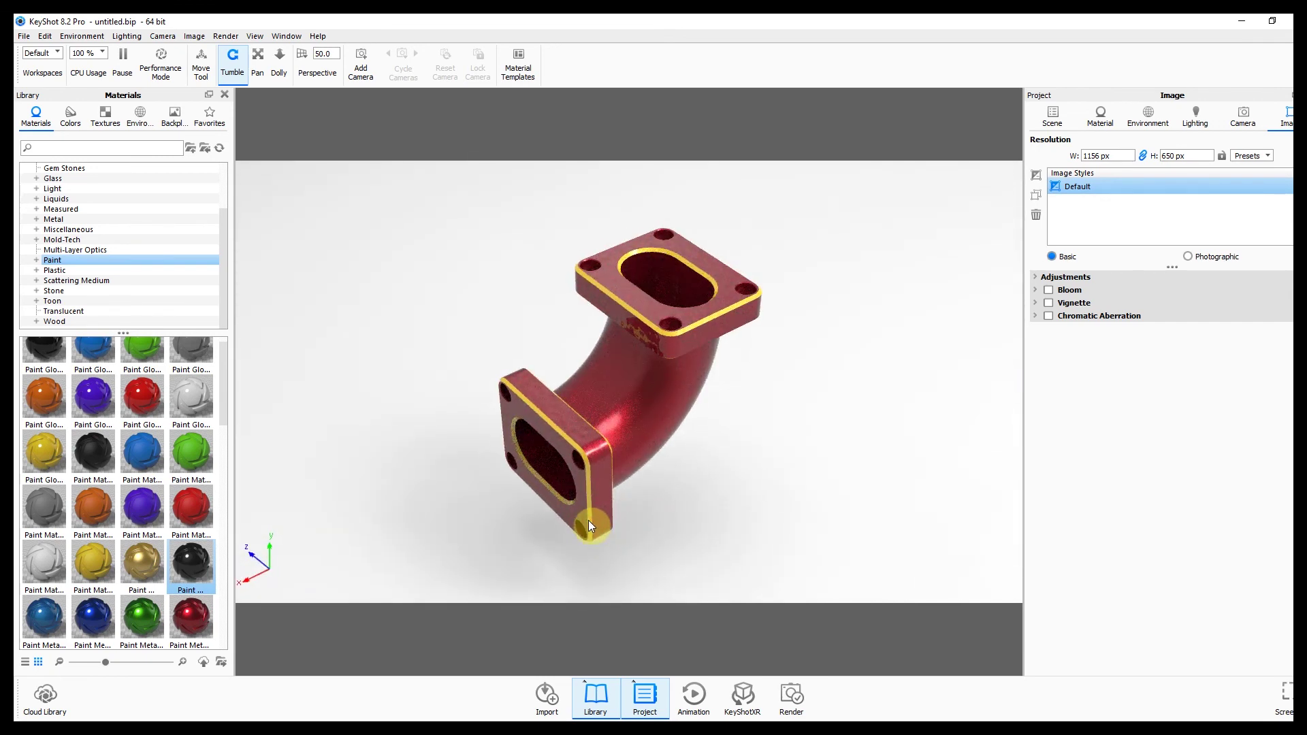
mouse_move(591, 525)
left_mouse_down()
mouse_move(246, 556)
mouse_move(620, 334)
mouse_move(644, 303)
left_mouse_up()
left_click_drag(190, 565, 651, 256)
left_click(792, 388)
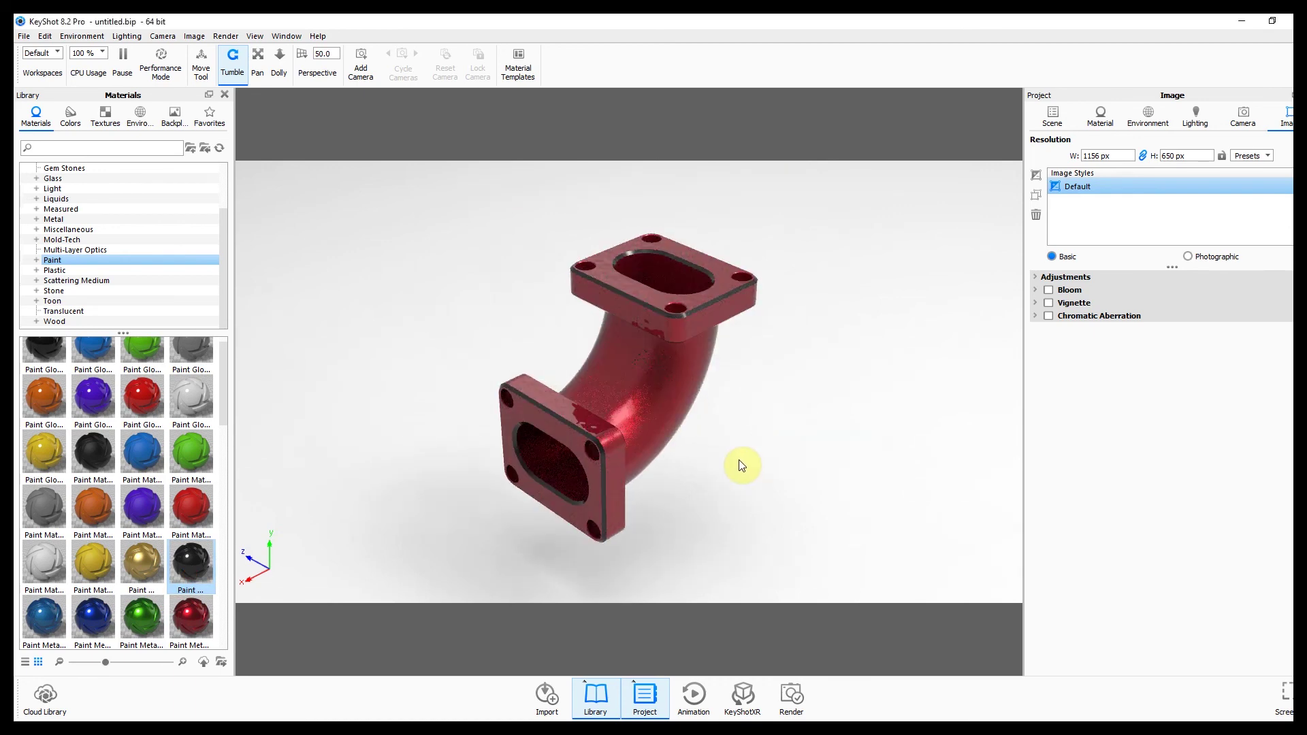
left_click_drag(713, 458, 726, 467)
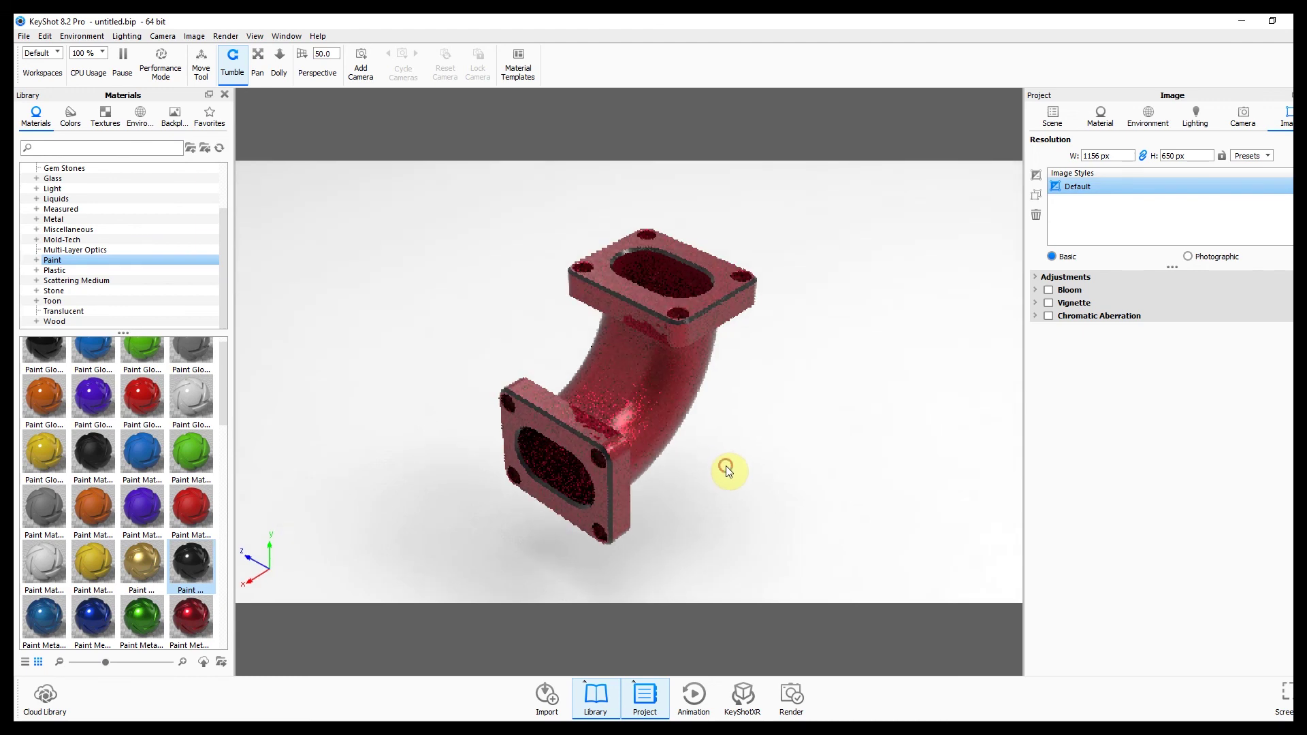